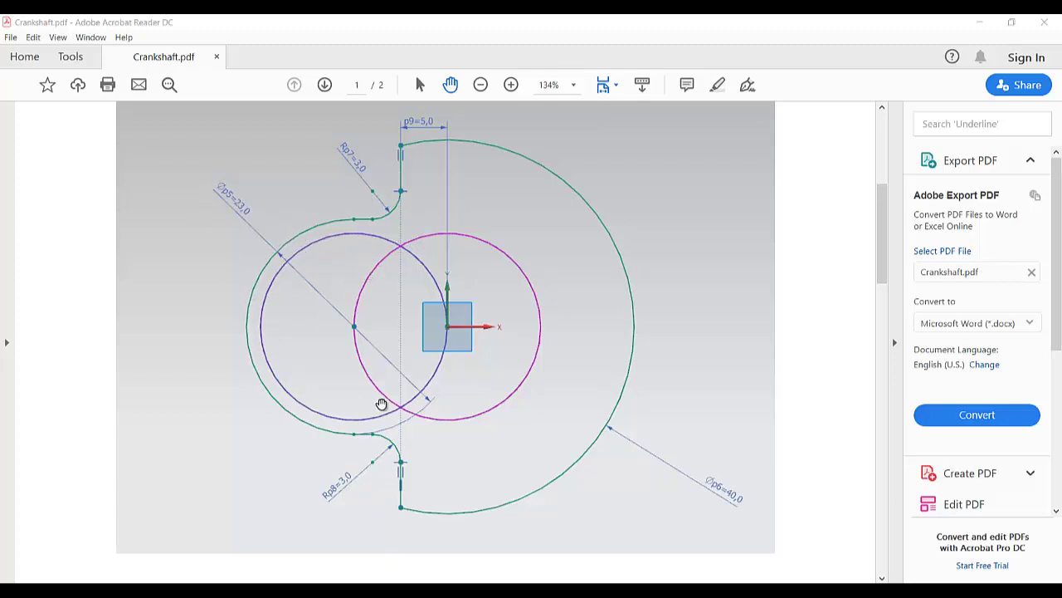
Review the tab profile and section dimensions in Crankshaft.pdf, and check the document units in Fusion 360.
scroll(479, 384, up, 5)
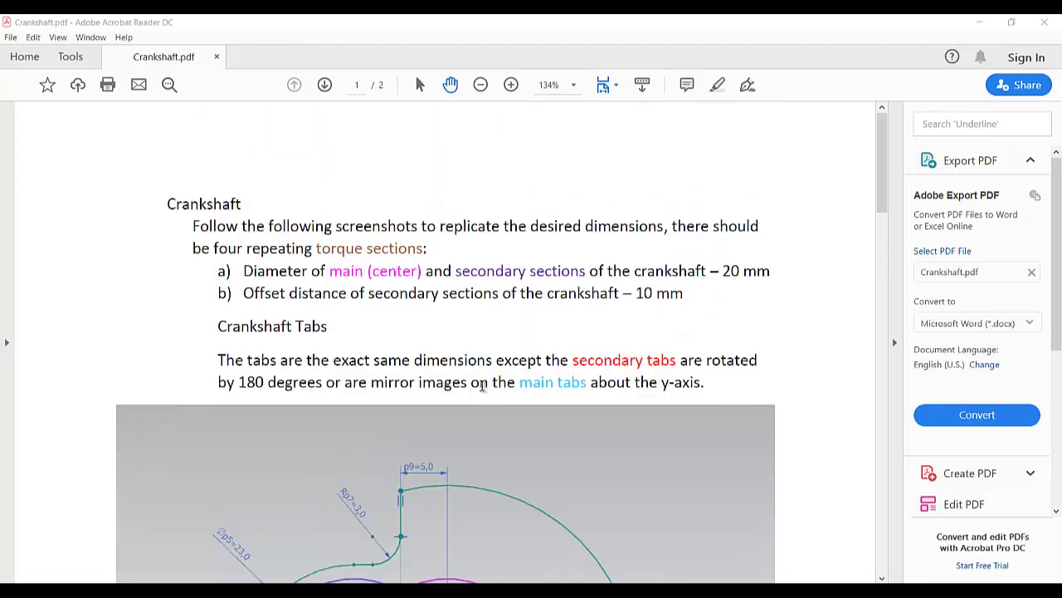
scroll(461, 380, down, 15)
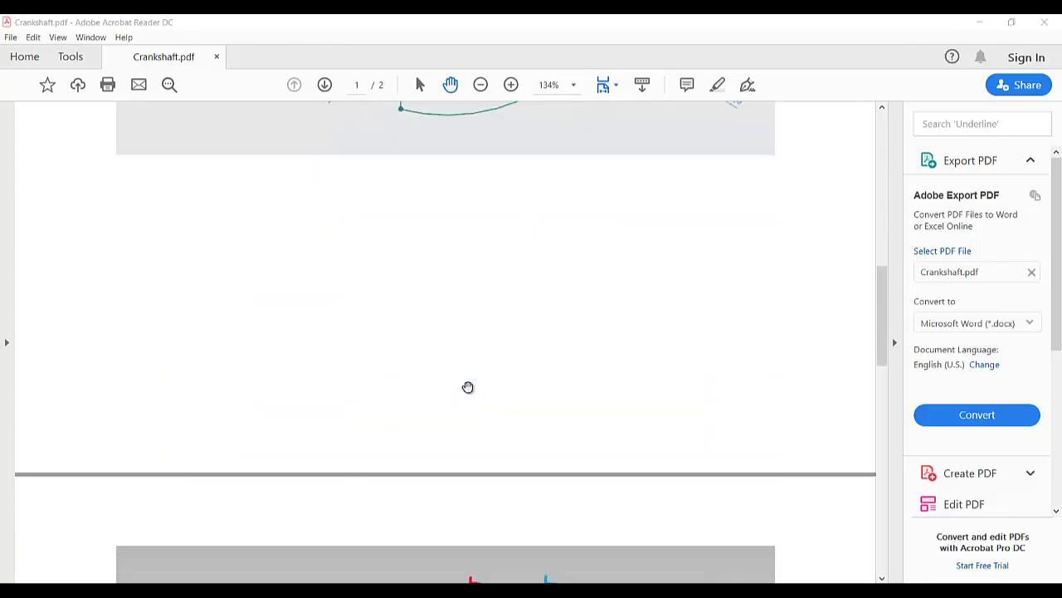
scroll(468, 388, down, 4)
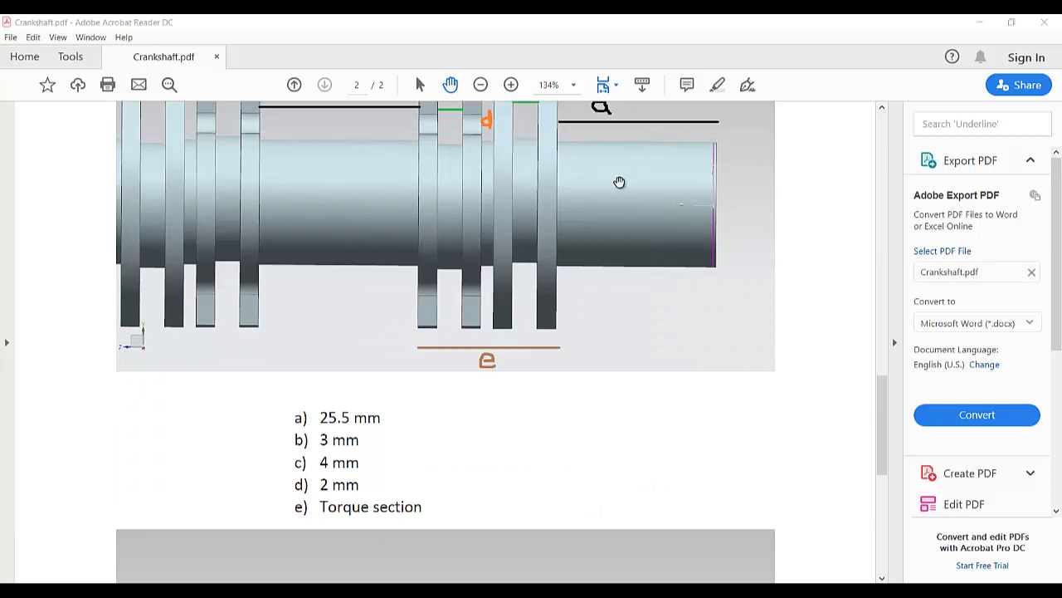
scroll(614, 249, up, 1)
scroll(595, 324, down, 7)
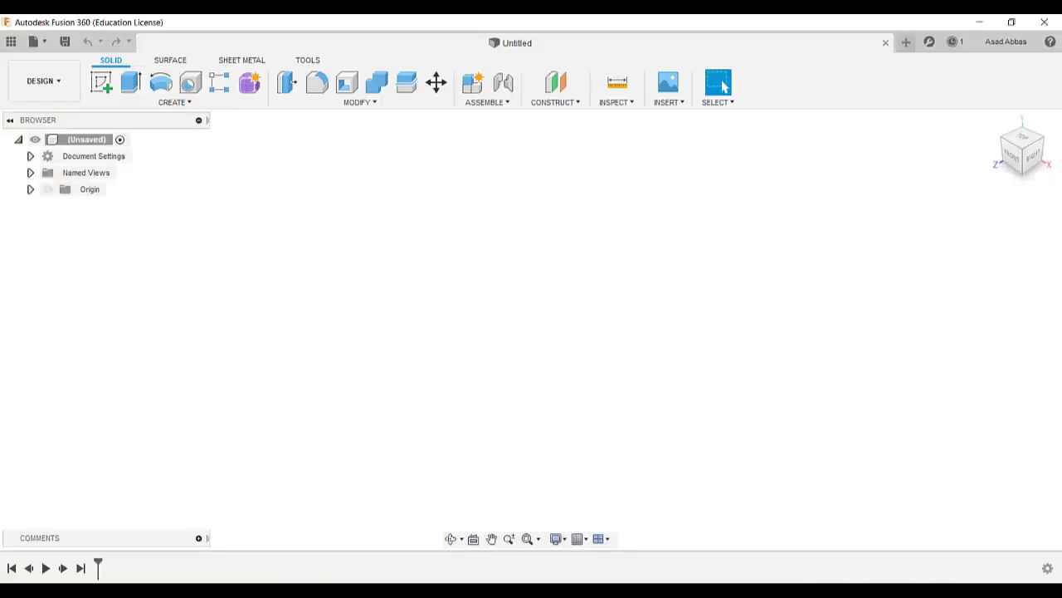
click(30, 156)
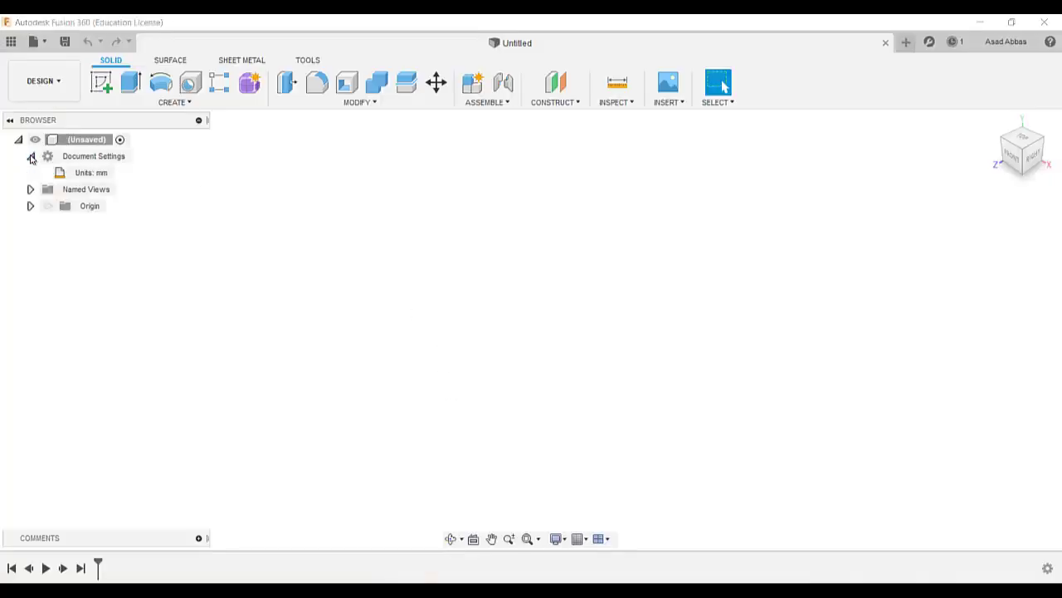
click(30, 156)
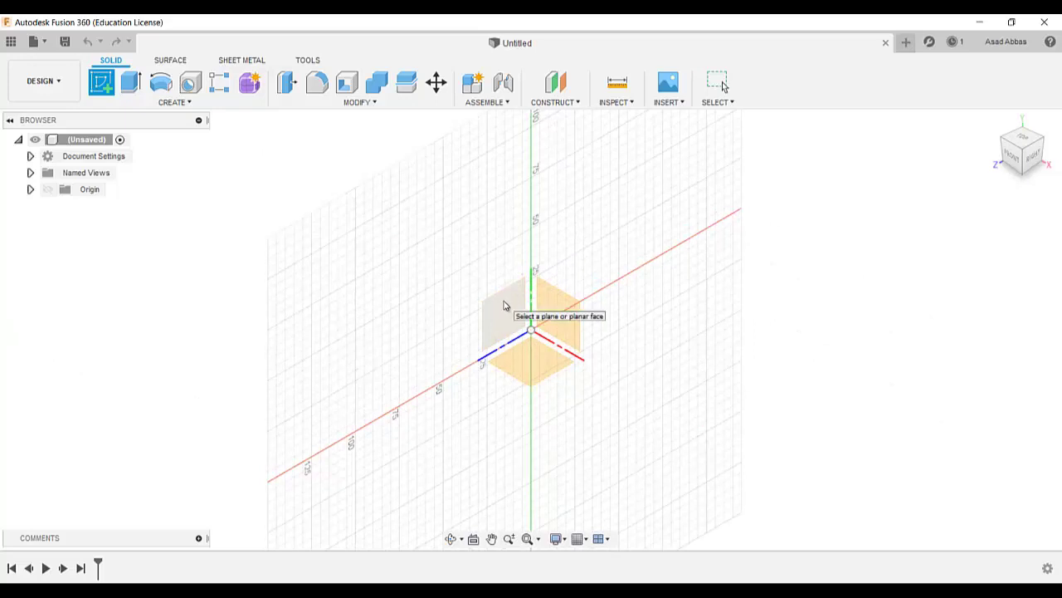
Start a sketch on the vertical YZ origin plane and draw a 40 mm diameter circle centred on the origin.
click(503, 306)
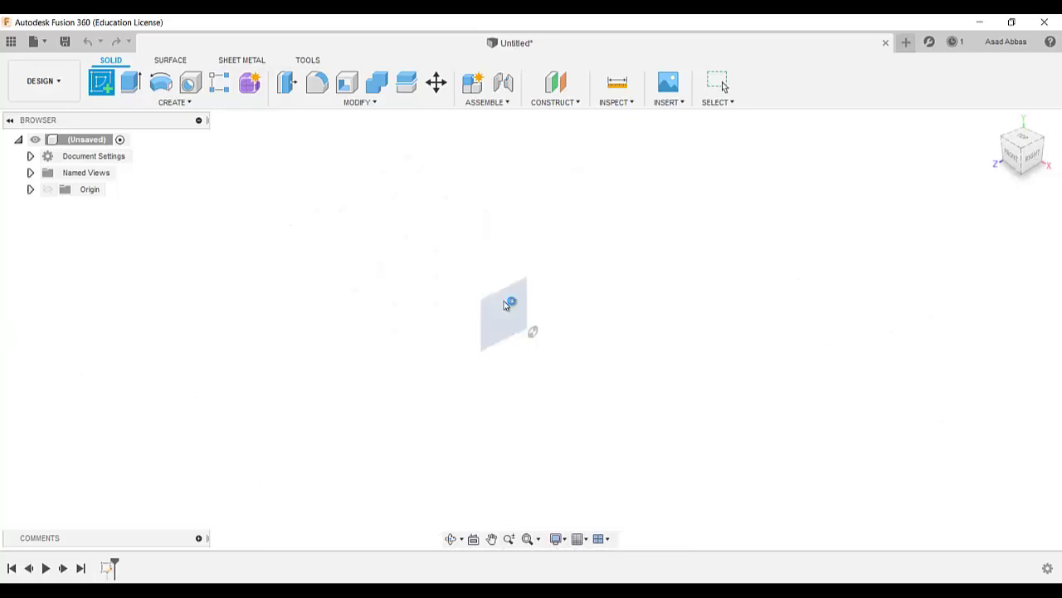
click(160, 82)
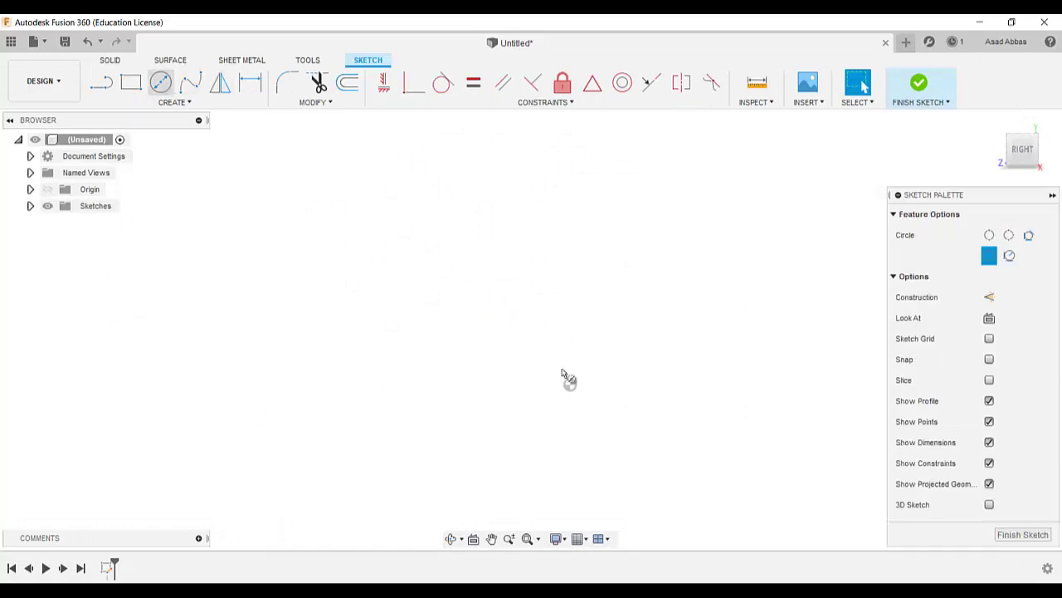
click(569, 384)
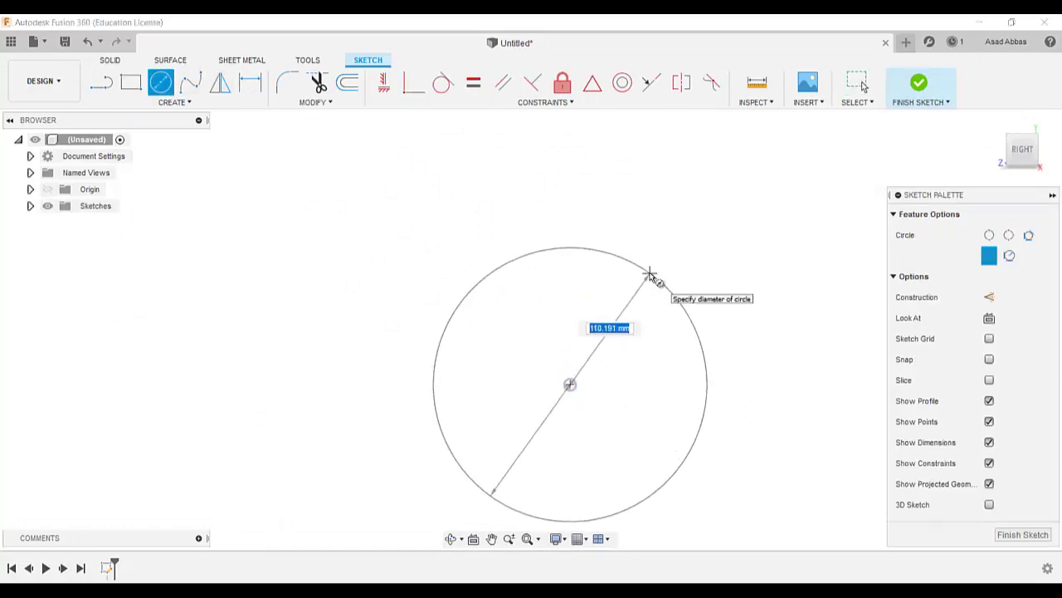
text(40)
key(Return)
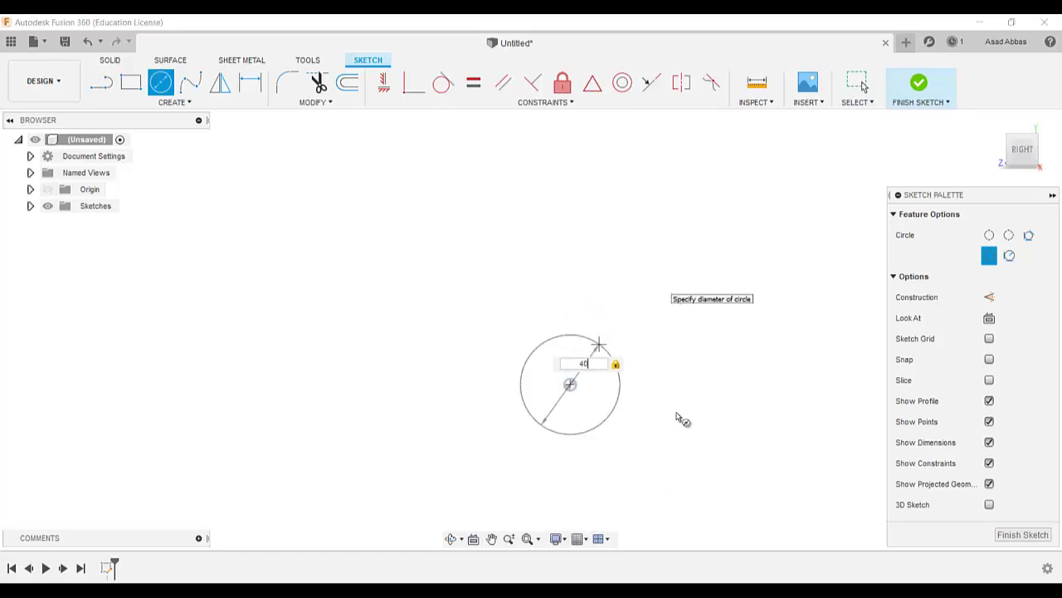
key(Escape)
scroll(591, 397, up, 5)
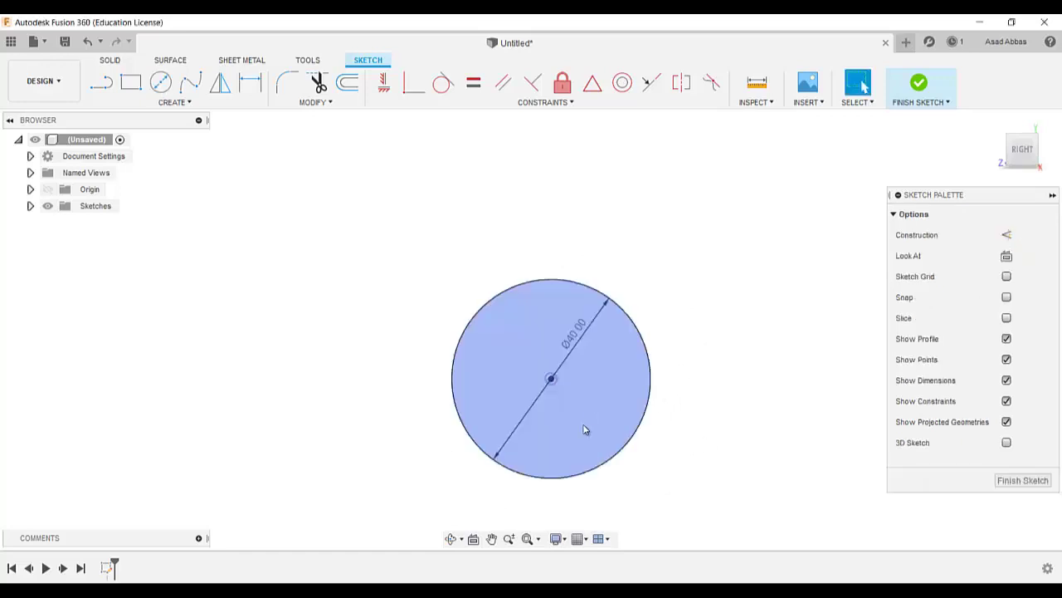
Switch to Crankshaft.pdf and examine the shaft diameter, tab profile and section lengths, and return to Fusion 360.
click(515, 590)
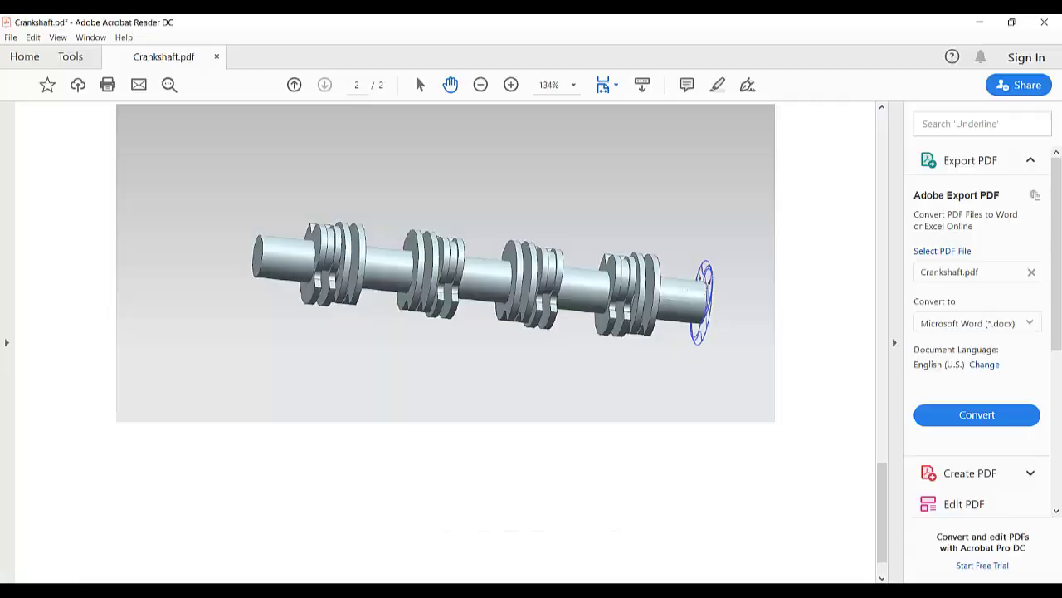
scroll(543, 374, up, 8)
scroll(545, 373, up, 10)
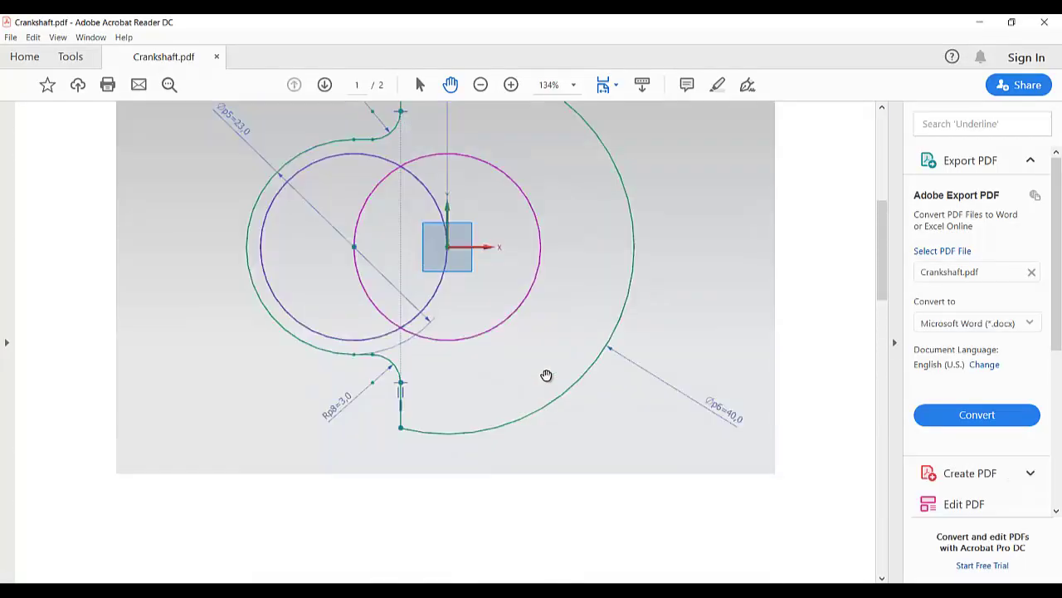
scroll(548, 376, down, 6)
scroll(548, 376, down, 10)
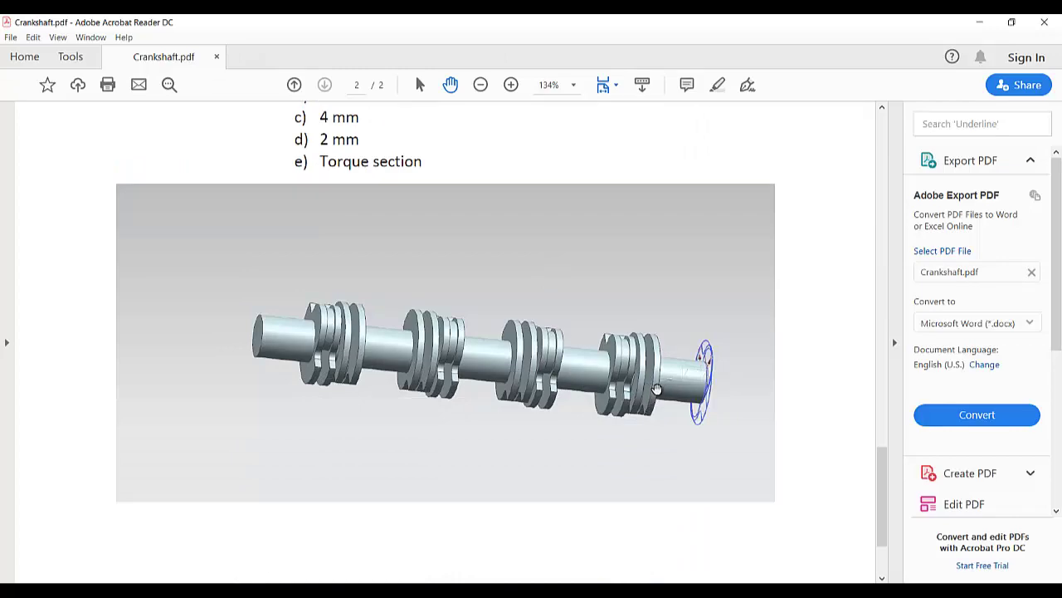
scroll(655, 390, up, 5)
scroll(656, 390, down, 4)
scroll(655, 389, up, 12)
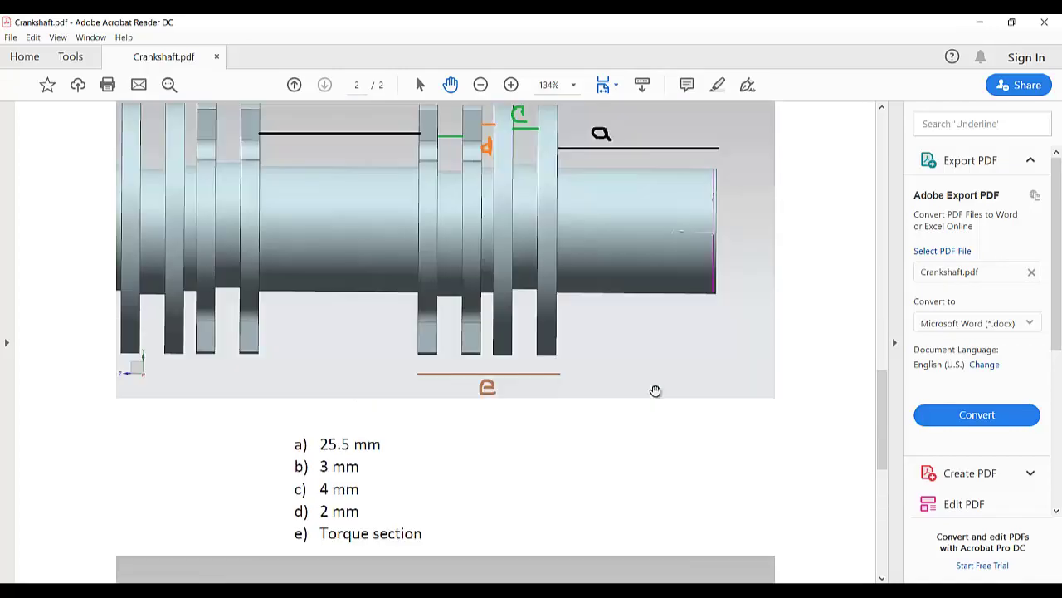
scroll(650, 381, up, 4)
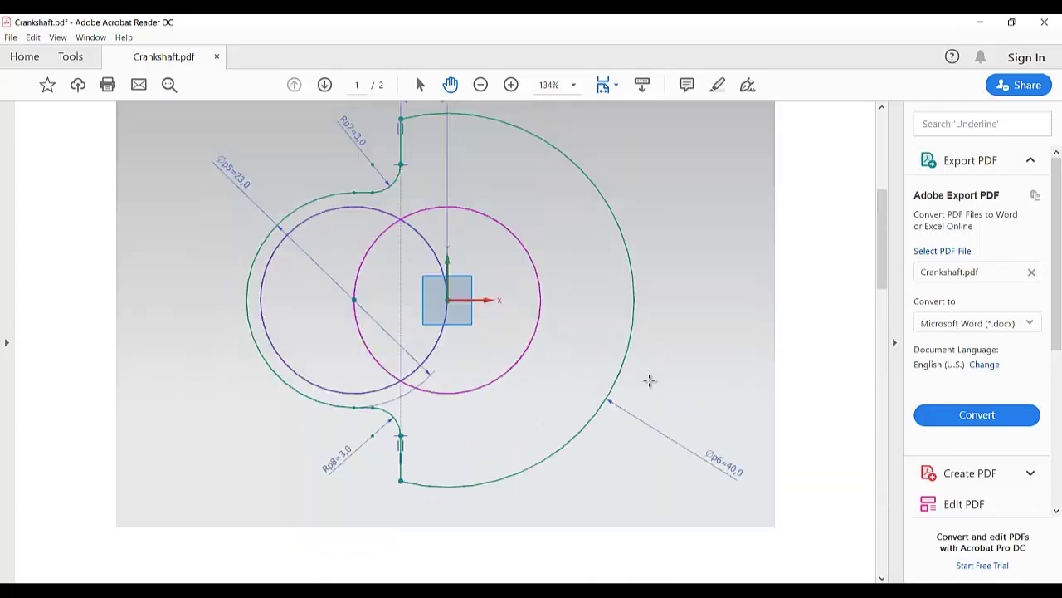
key(alt+Tab)
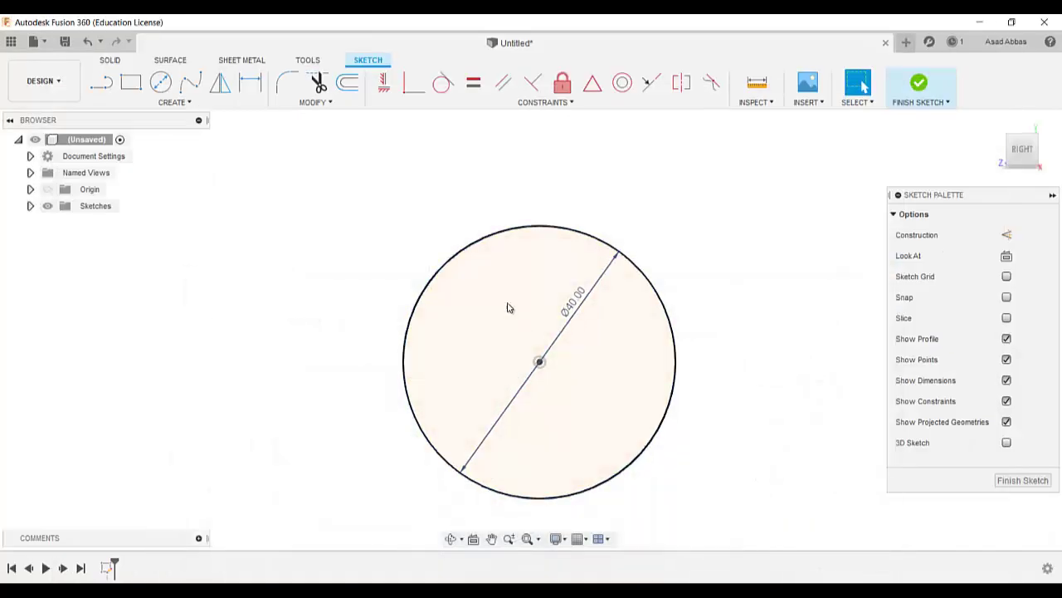
Set the circle's diameter to 20 mm and finish the sketch.
click(162, 86)
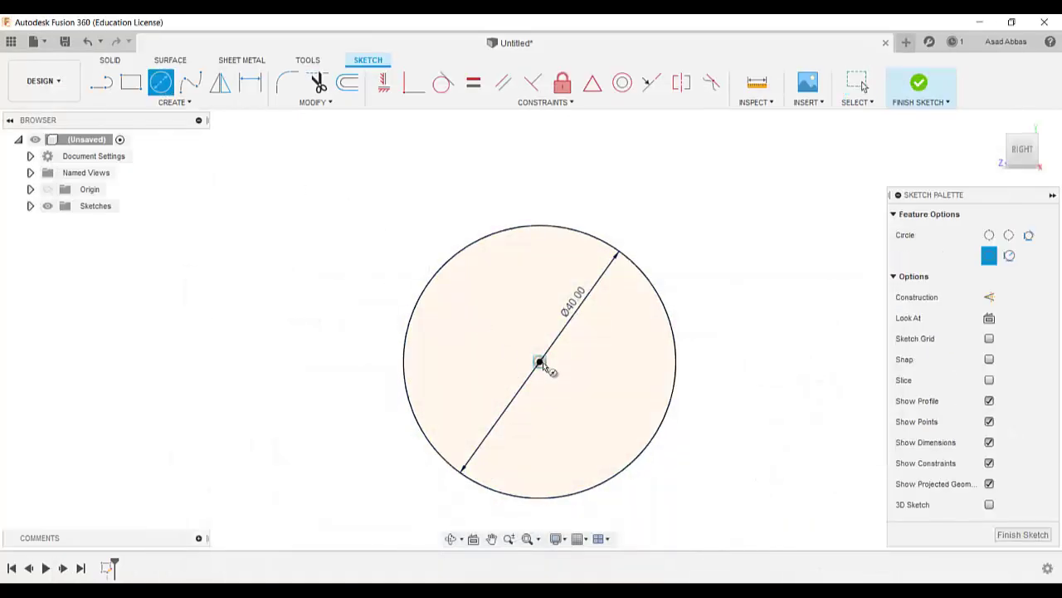
key(Escape)
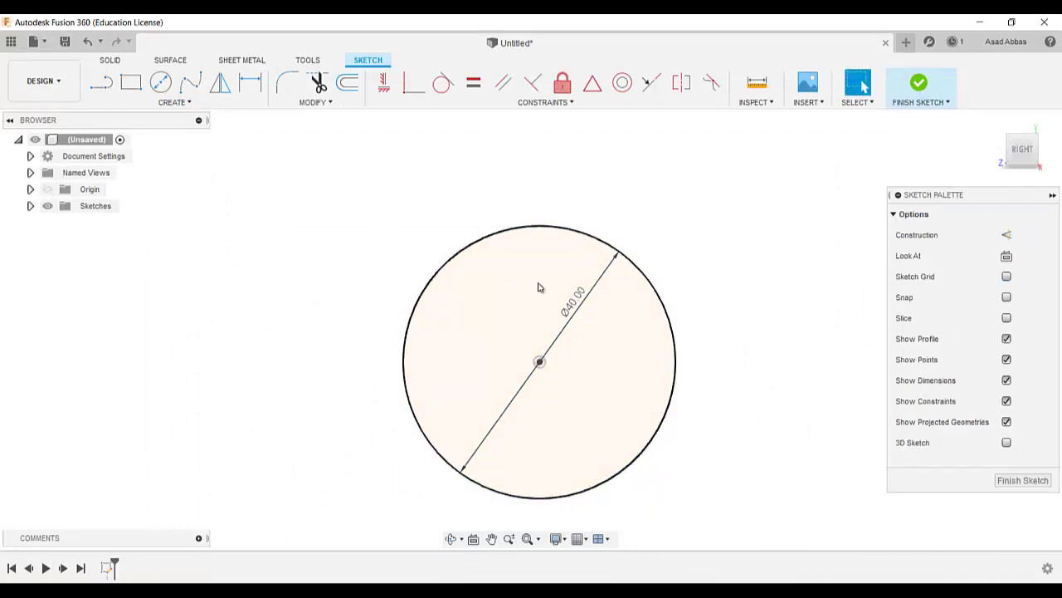
double_click(573, 301)
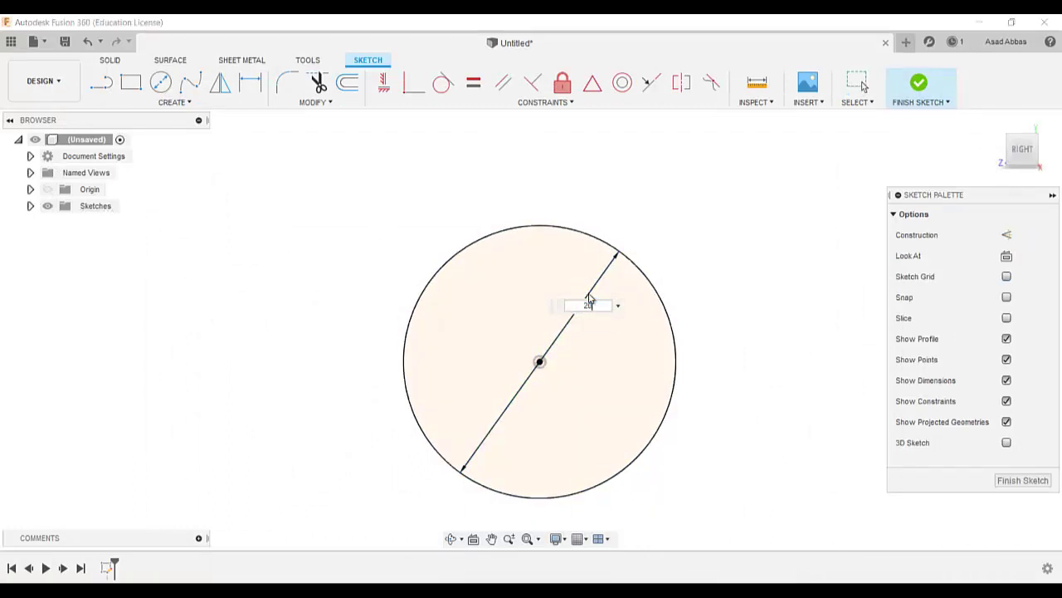
key(Return)
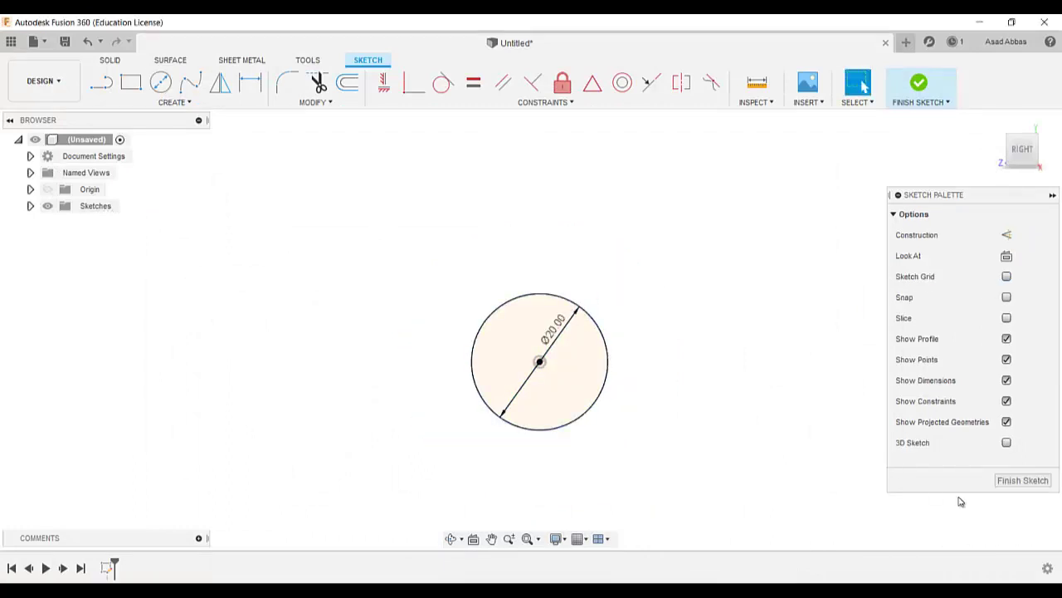
click(1023, 480)
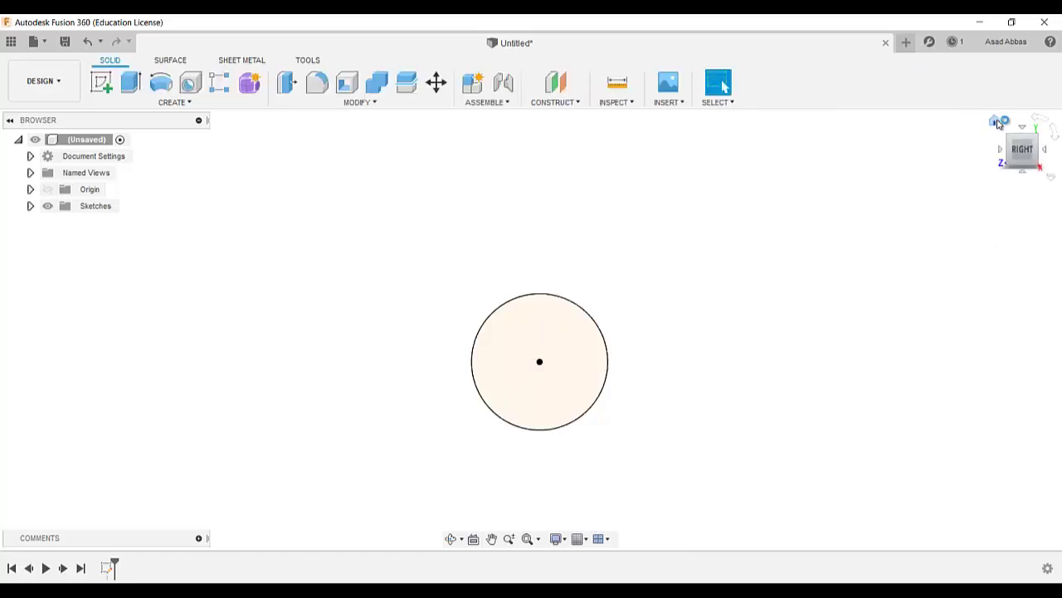
Extrude the circle profile by -25.5 mm as a new body, looking up length a in Crankshaft.pdf.
click(999, 122)
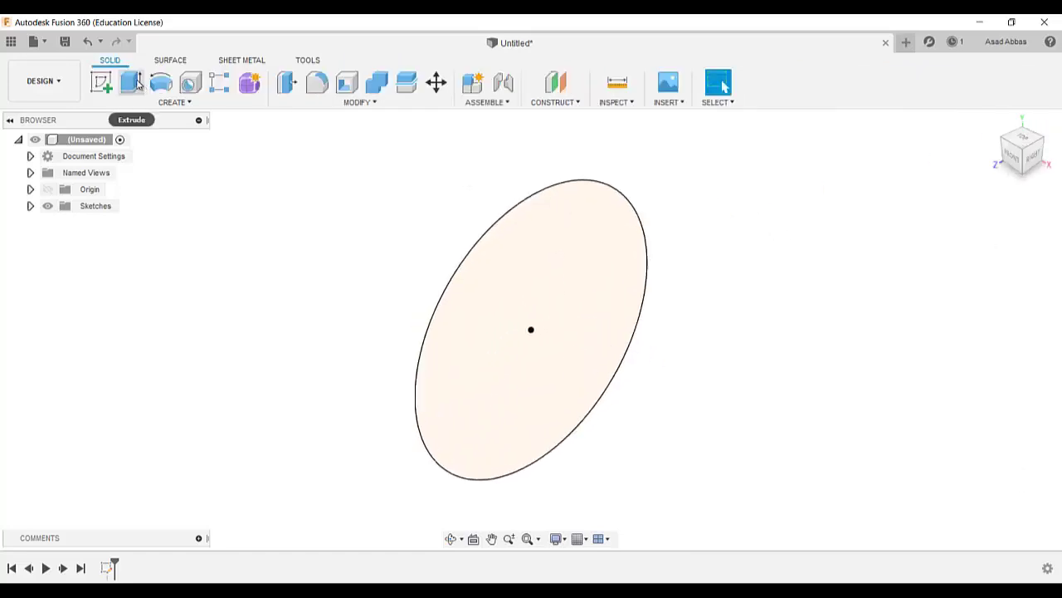
click(133, 82)
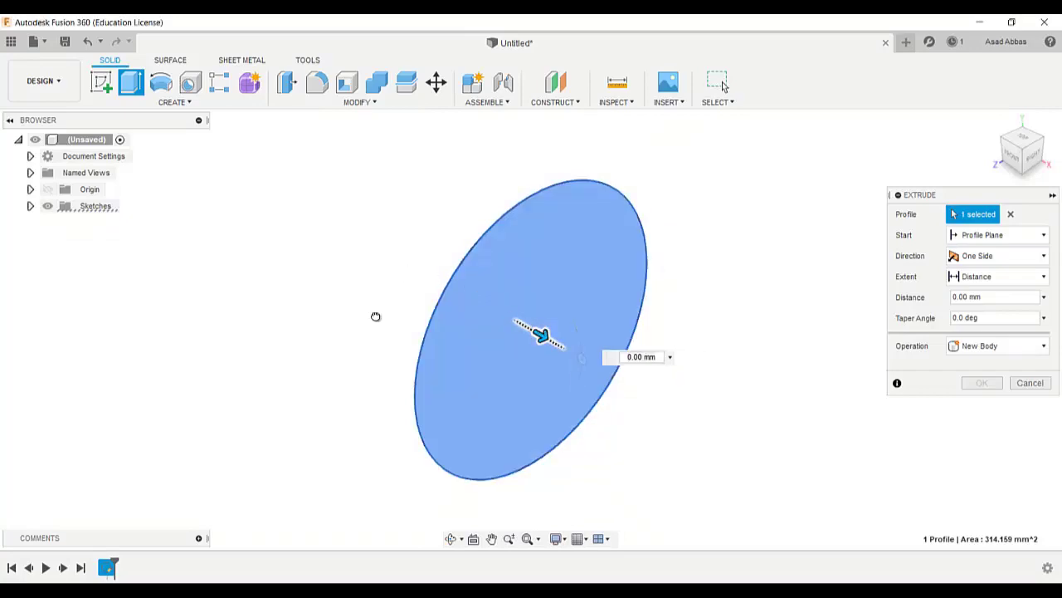
drag(541, 336, 468, 287)
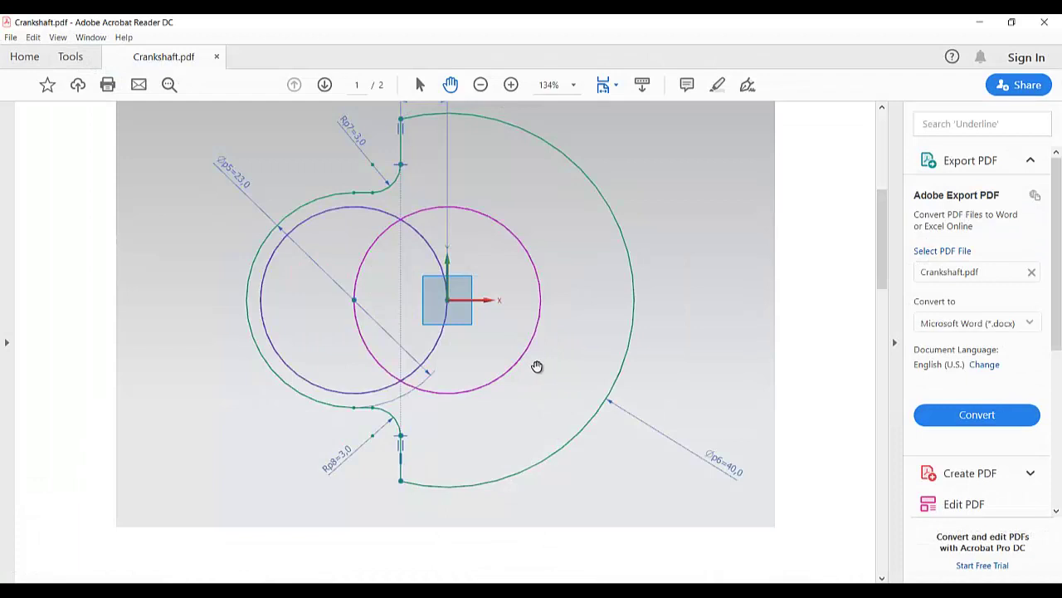
scroll(538, 366, down, 6)
scroll(537, 366, down, 5)
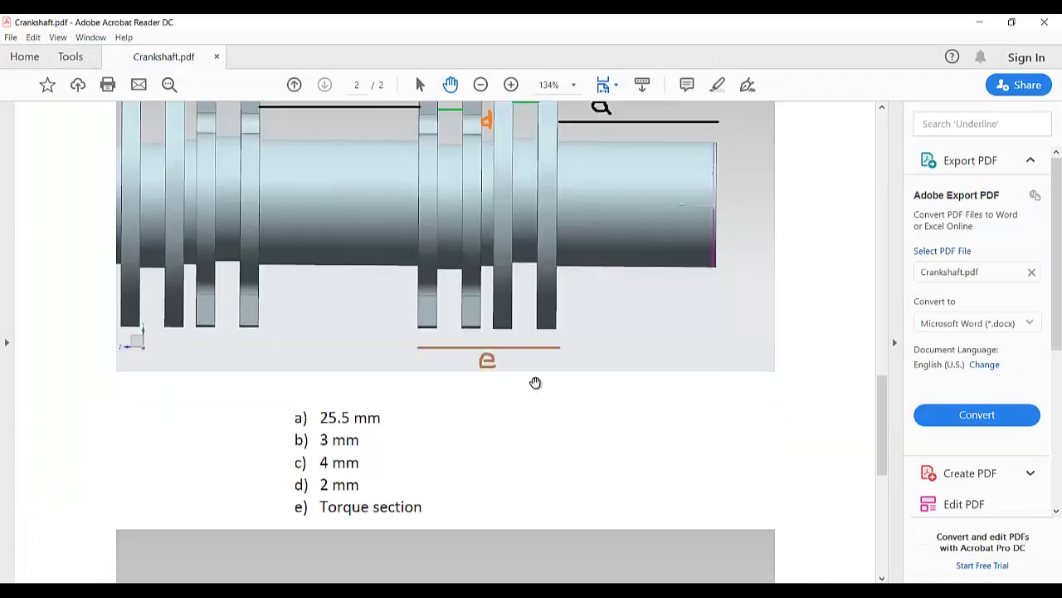
scroll(624, 325, up, 2)
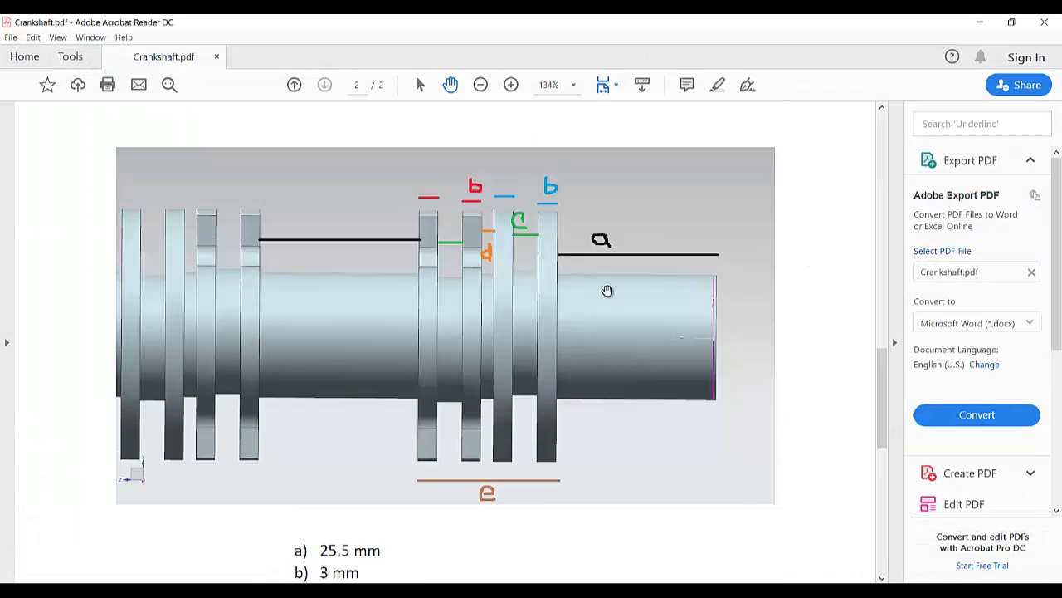
scroll(336, 411, down, 3)
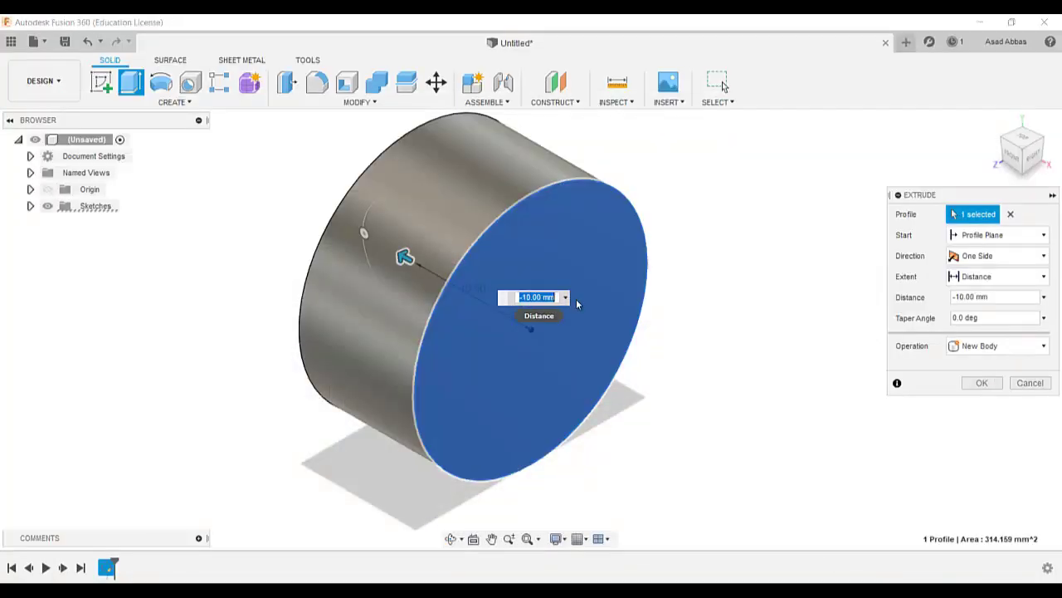
text(-25.5)
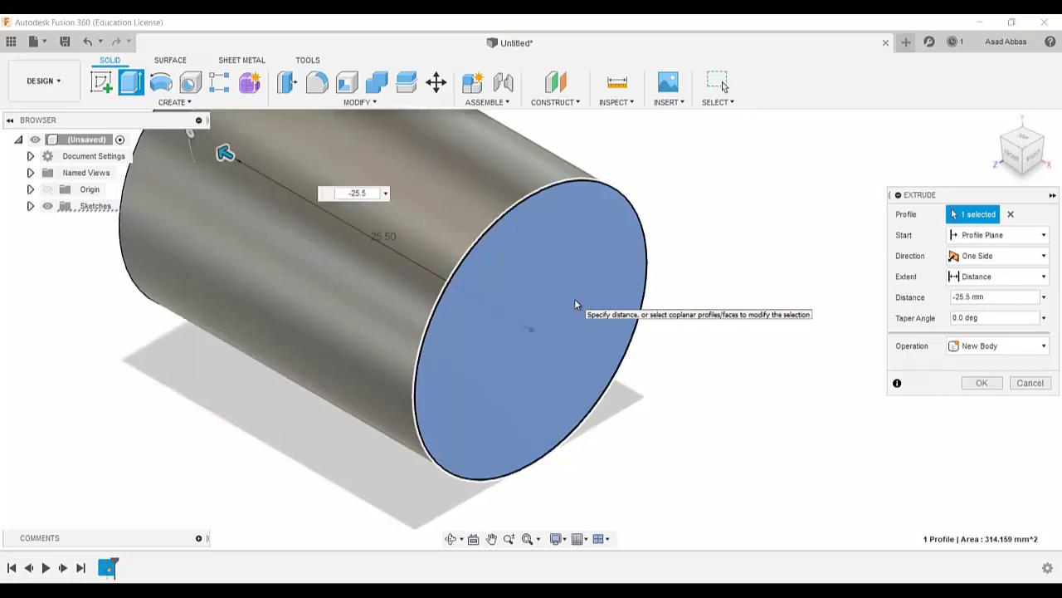
key(Return)
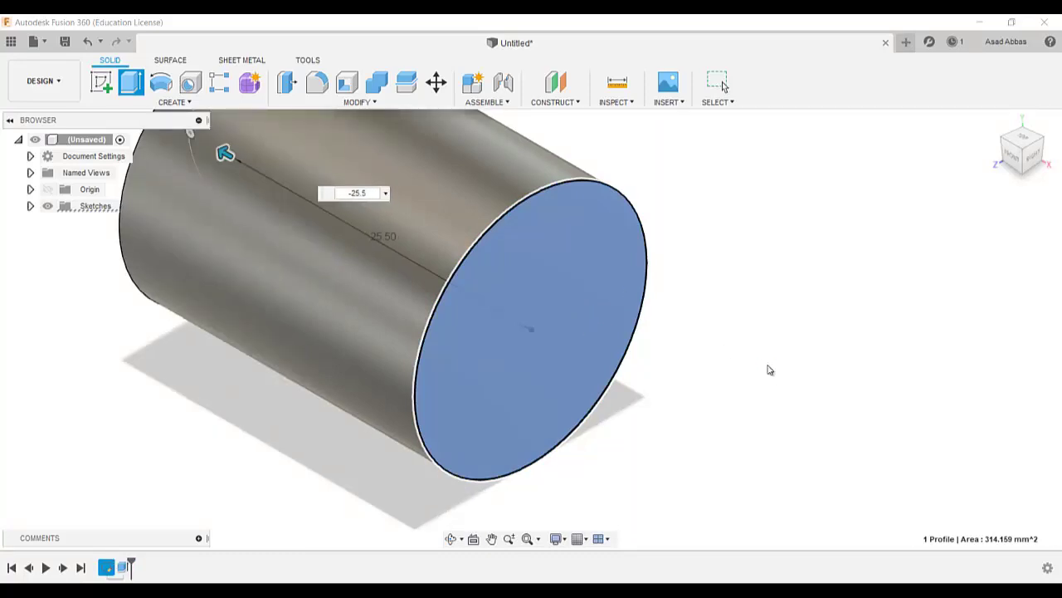
Start a sketch on the flat end face of the extruded shaft and draw a 40 mm diameter circle centred on the origin.
scroll(768, 369, down, 4)
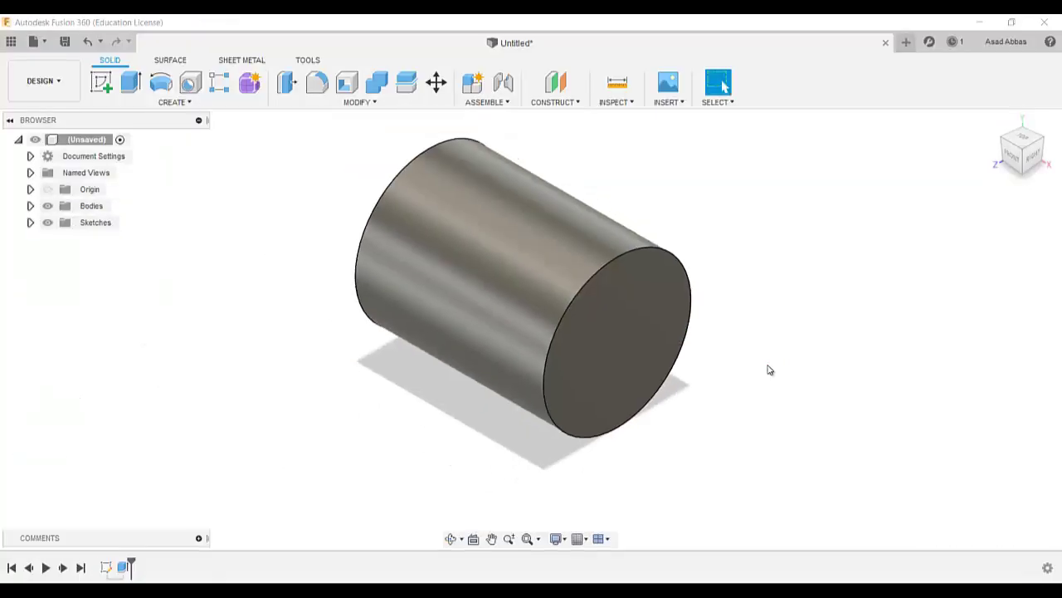
mouse_move(392, 191)
shift+middle_down()
mouse_move(443, 206)
mouse_move(390, 187)
shift+middle_up()
click(98, 83)
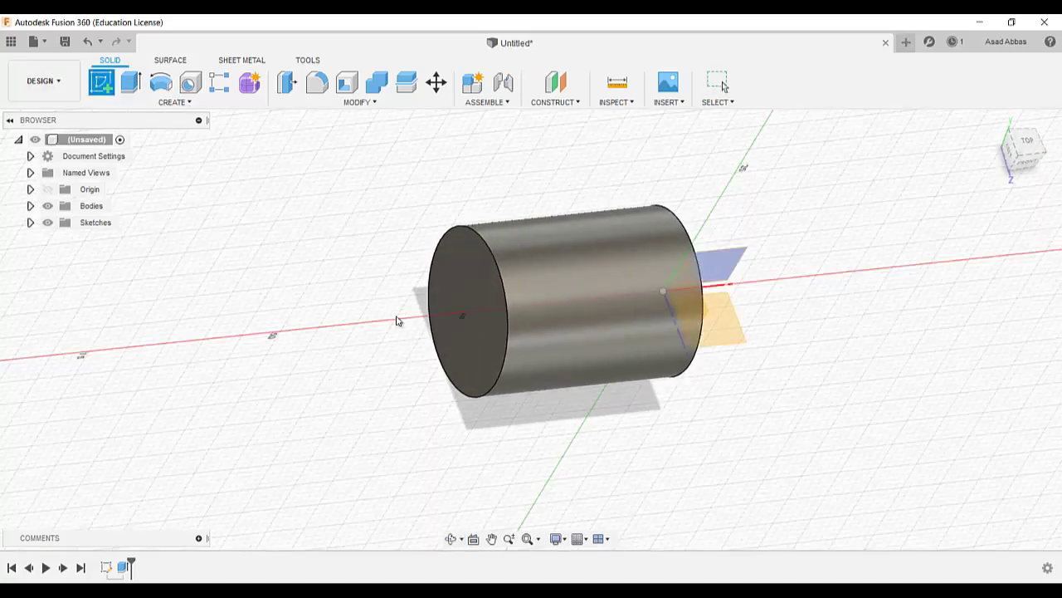
click(455, 261)
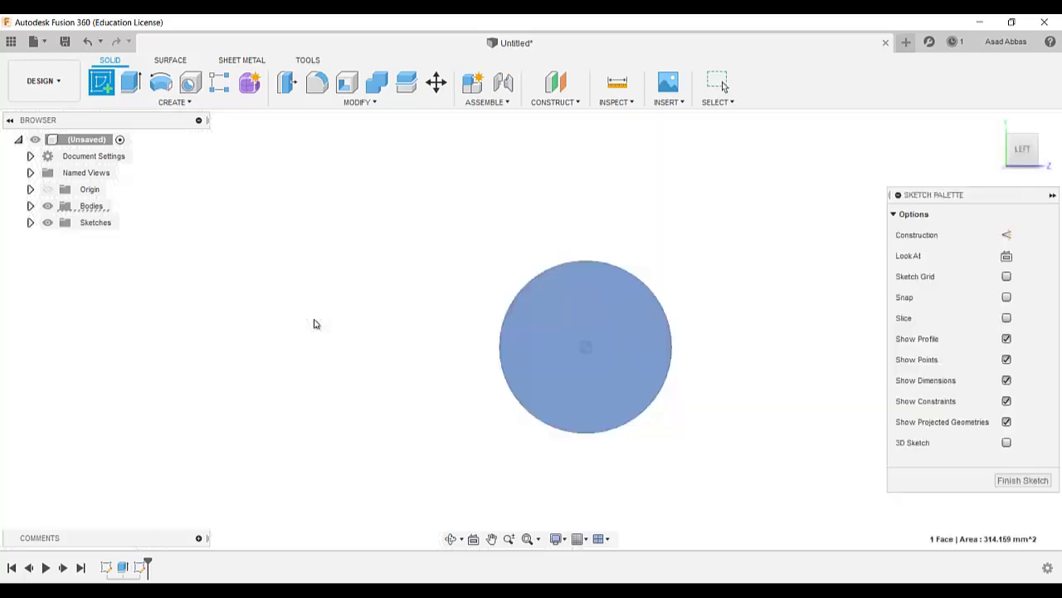
key(c)
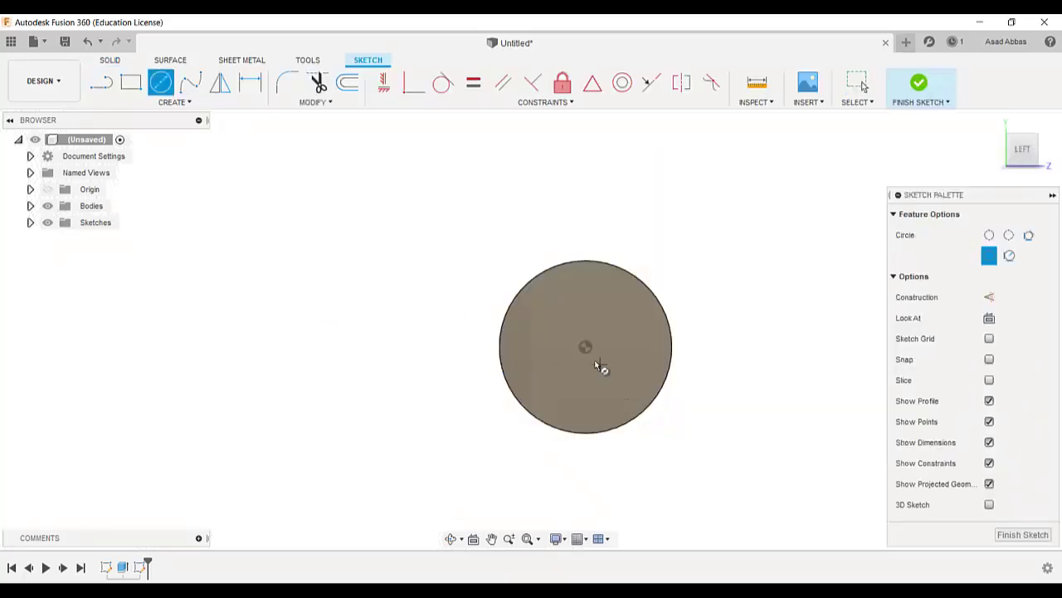
click(586, 347)
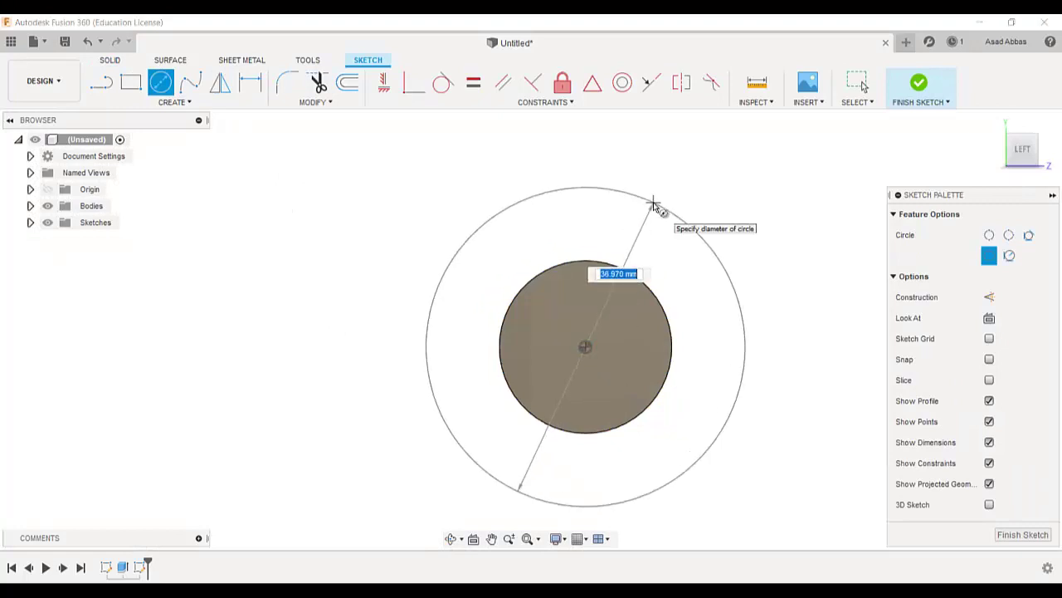
text(40)
key(Return)
key(Escape)
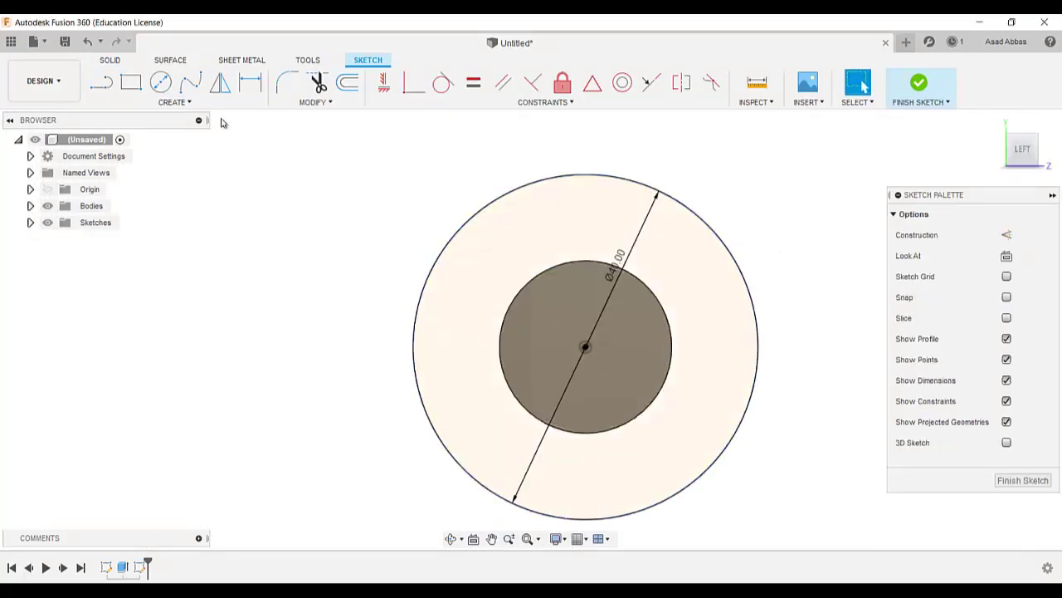
Start the Circle tool, examine the tab profile sketch in Crankshaft.pdf, and return to Fusion 360.
click(160, 81)
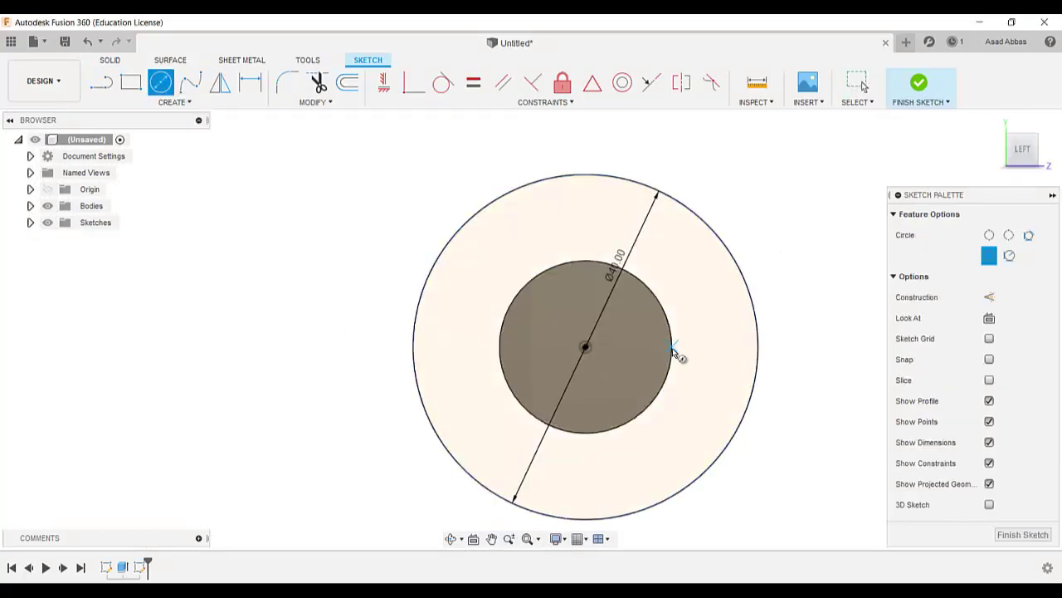
click(465, 591)
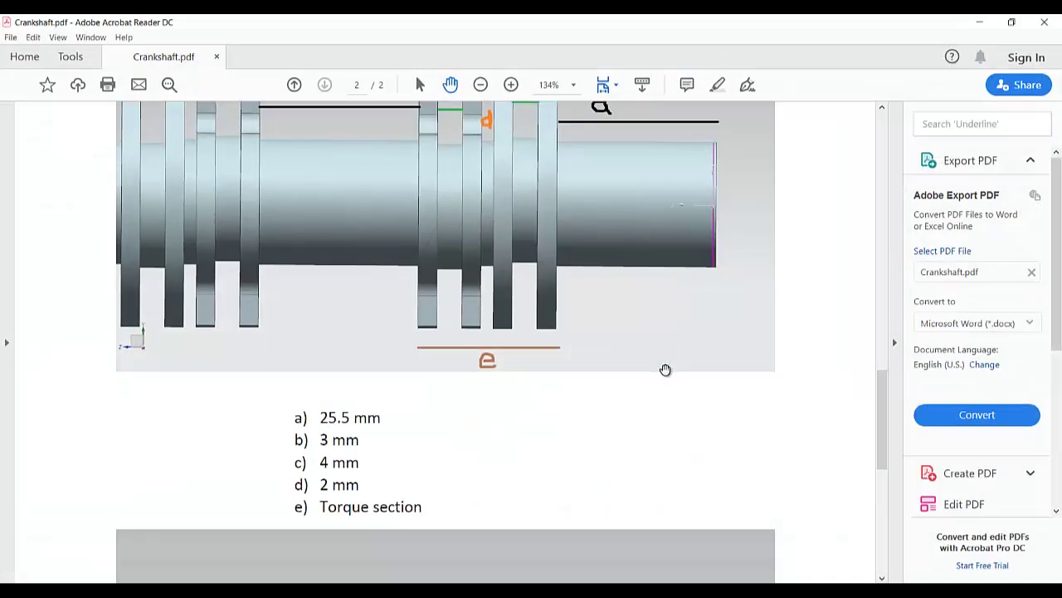
scroll(665, 369, down, 5)
scroll(509, 436, up, 10)
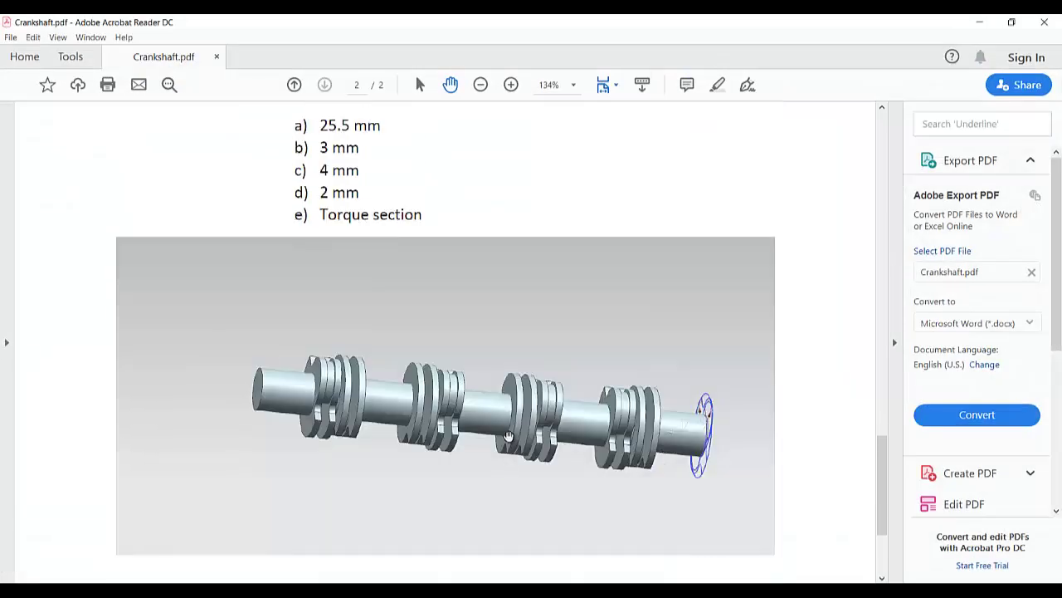
scroll(516, 430, up, 3)
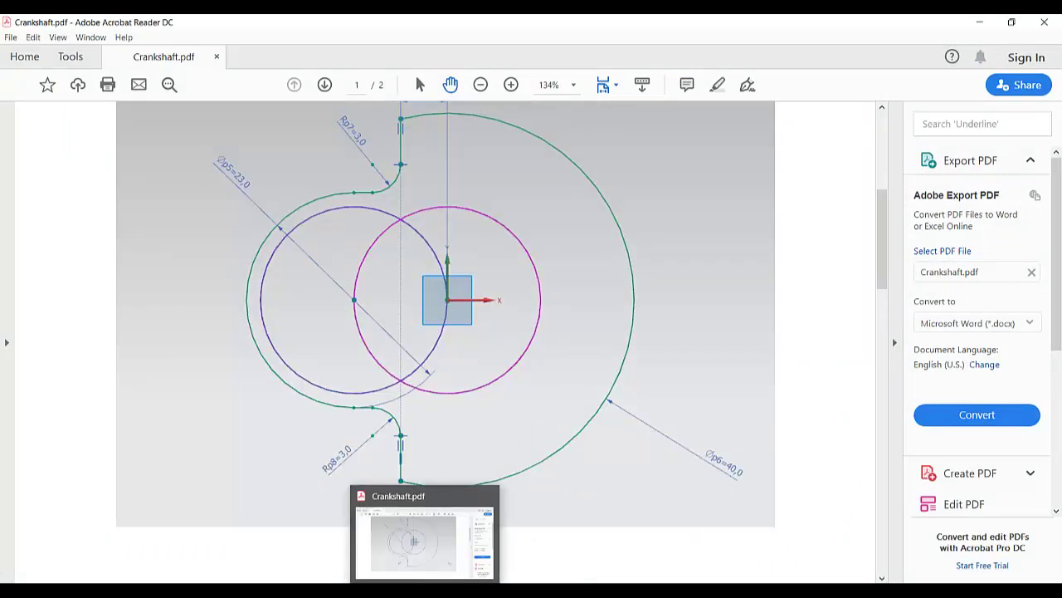
click(426, 591)
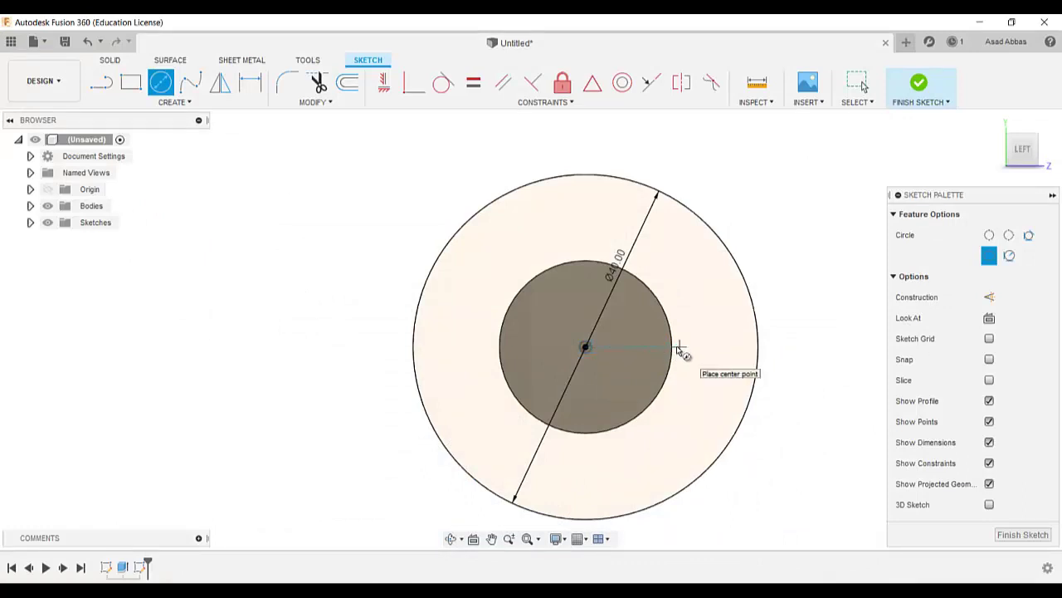
Draw a second circle centred on the shaft's edge, level with the origin, and dimension its diameter to 20 mm.
click(672, 347)
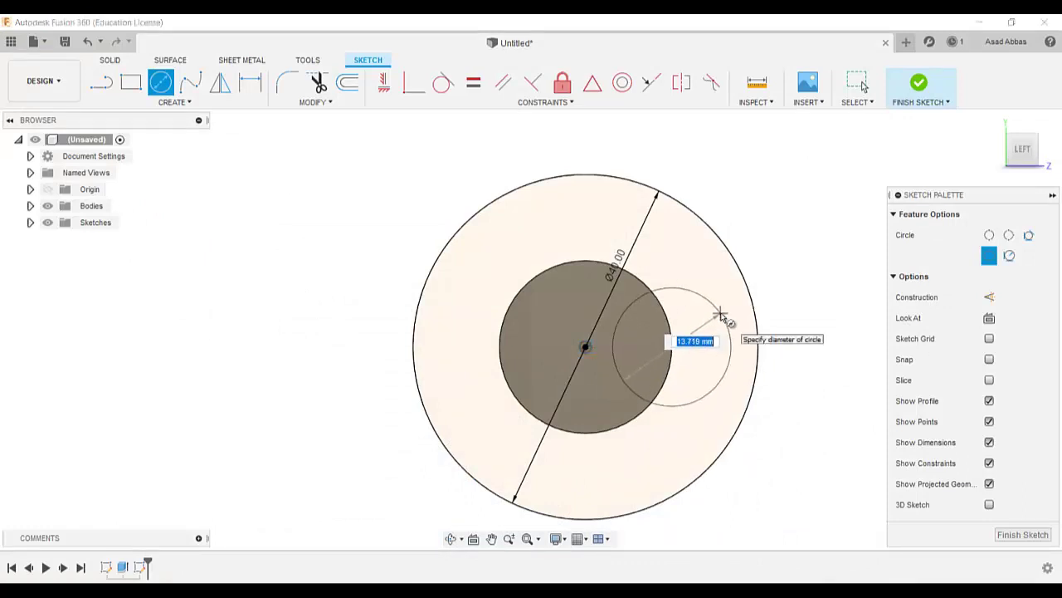
click(721, 316)
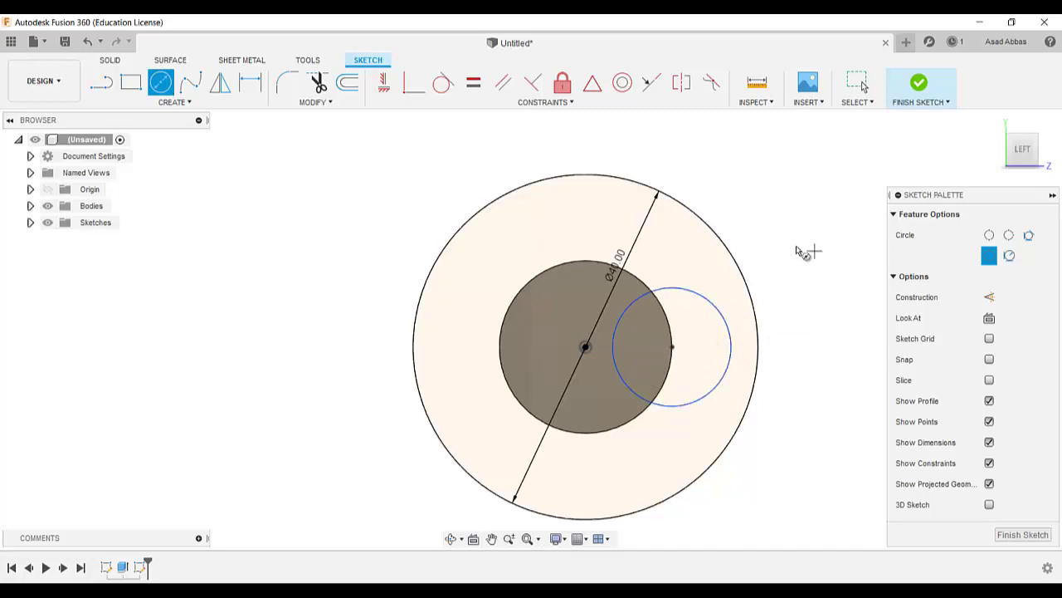
key(d)
click(712, 307)
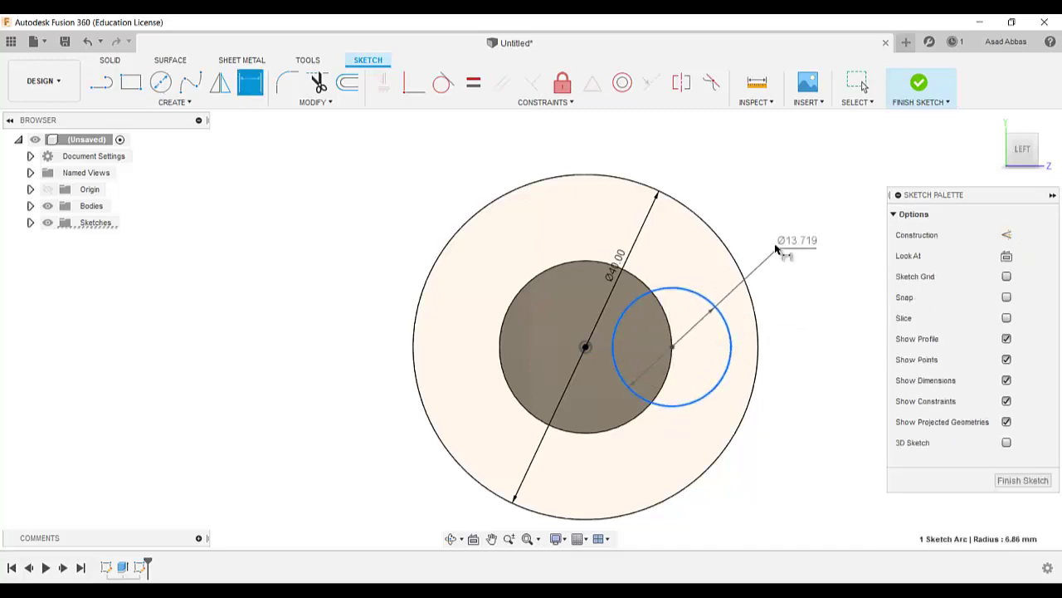
click(801, 244)
text(20)
key(Return)
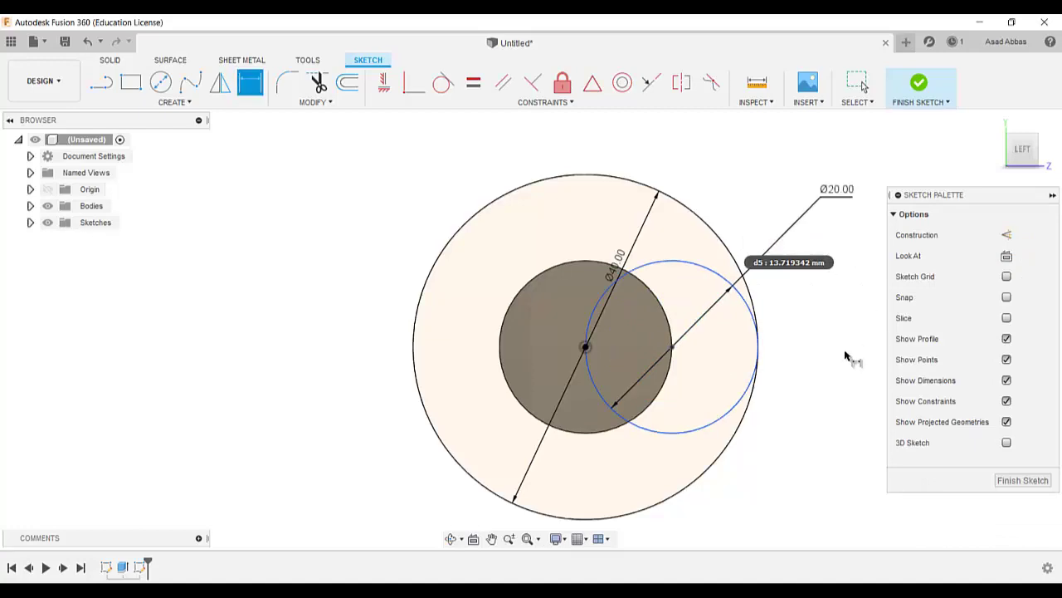
Look up the smaller circle's diameter in Crankshaft.pdf, return to Fusion 360 and set its diameter dimension to 23 mm.
click(443, 591)
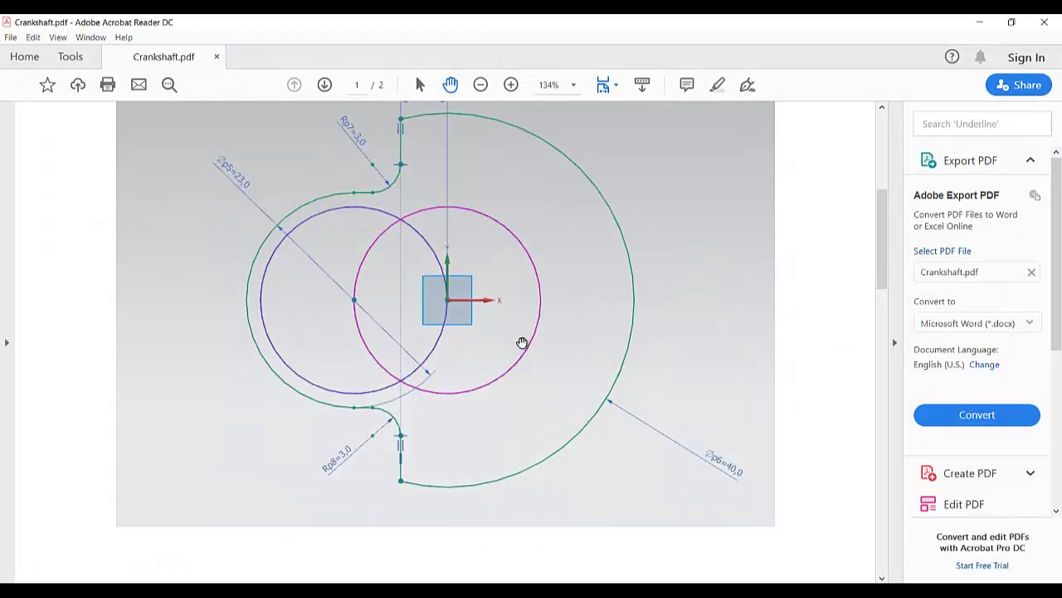
scroll(521, 343, up, 2)
scroll(423, 400, down, 6)
scroll(429, 403, up, 3)
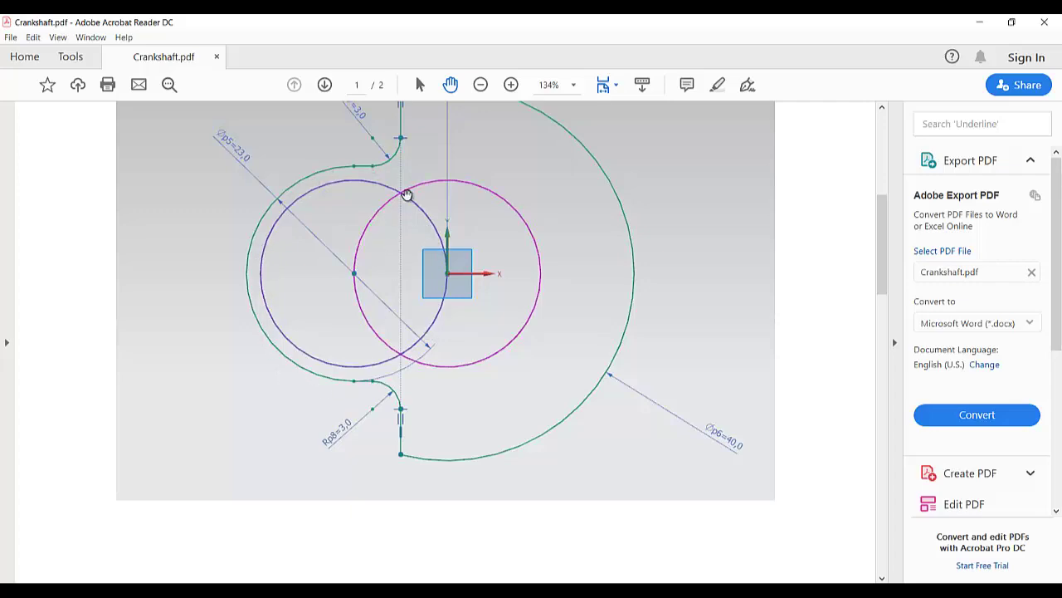
key(alt+Tab)
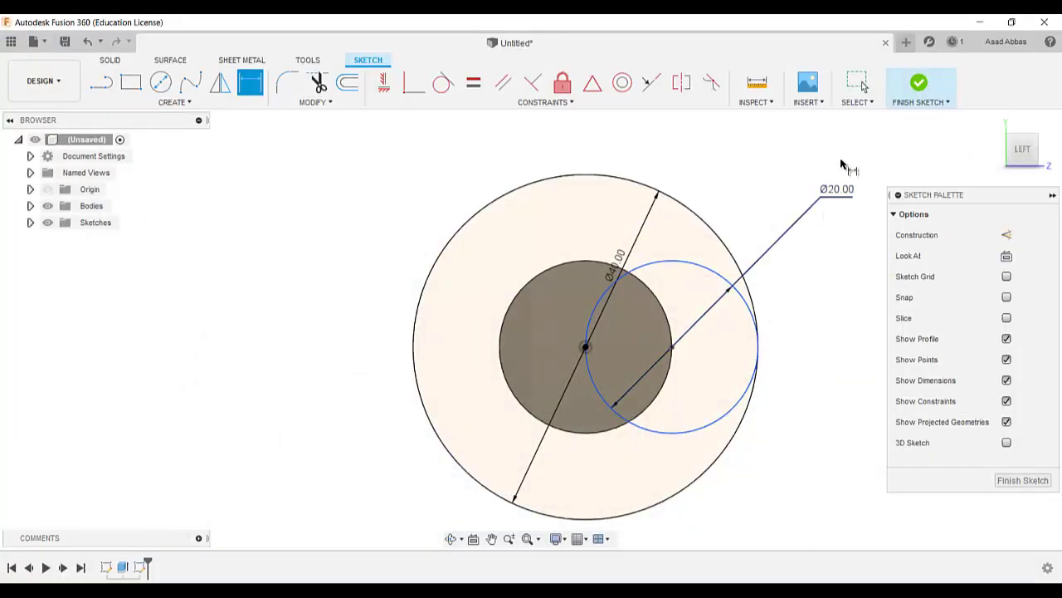
double_click(845, 189)
text(23)
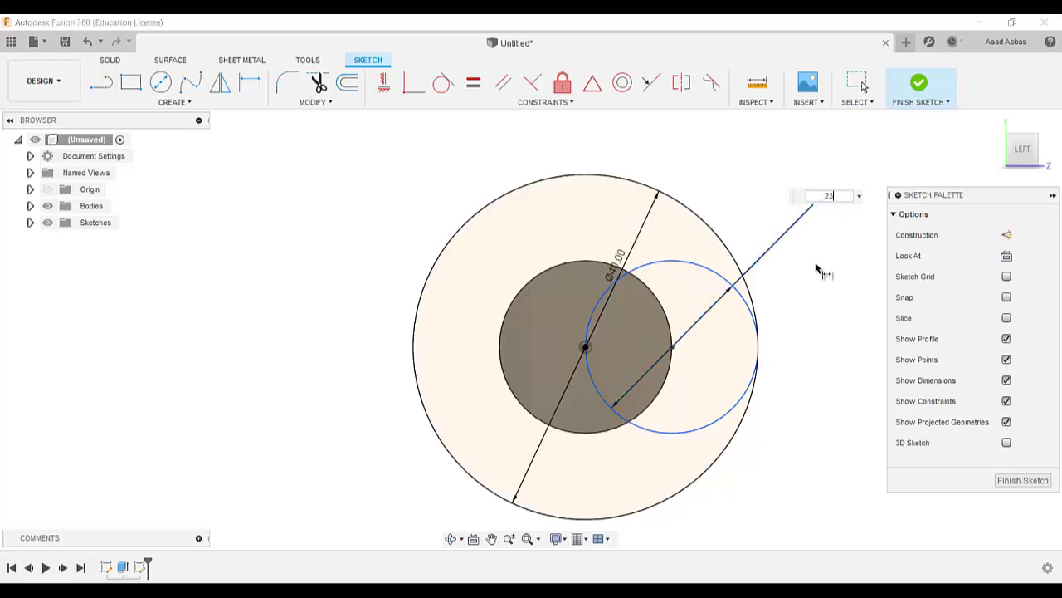
key(Return)
scroll(820, 404, up, 3)
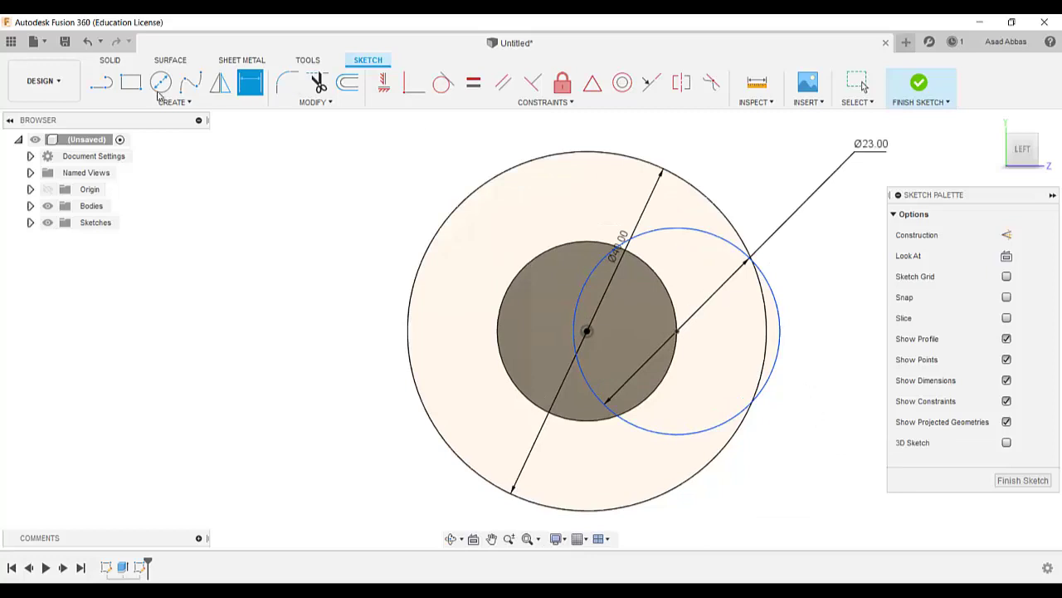
Draw a vertical line just beyond the smaller circle's centre, crossing both circles and extending past the 40 mm circle at both ends.
key(l)
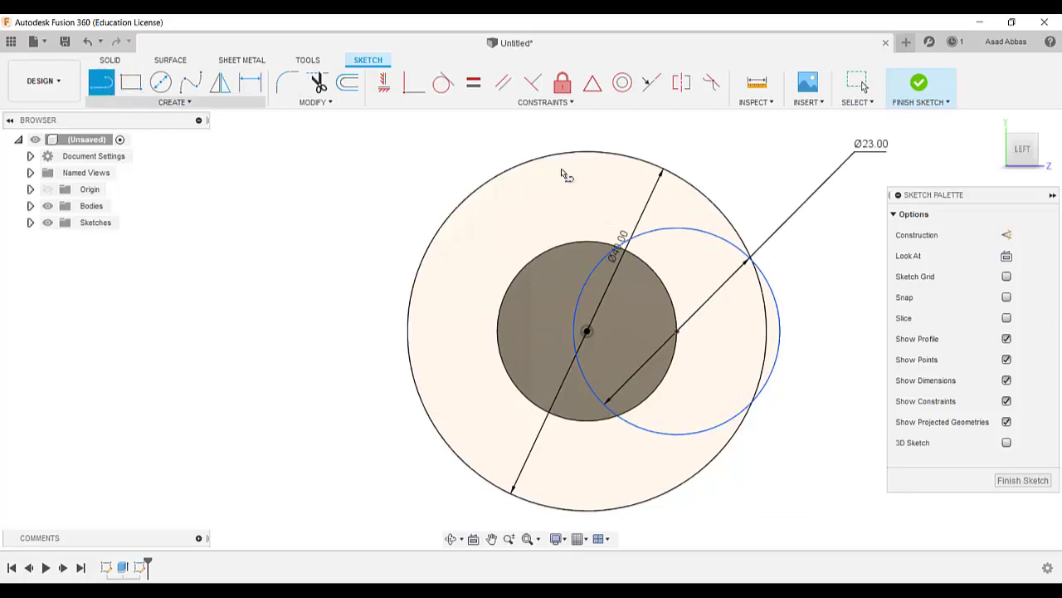
click(688, 131)
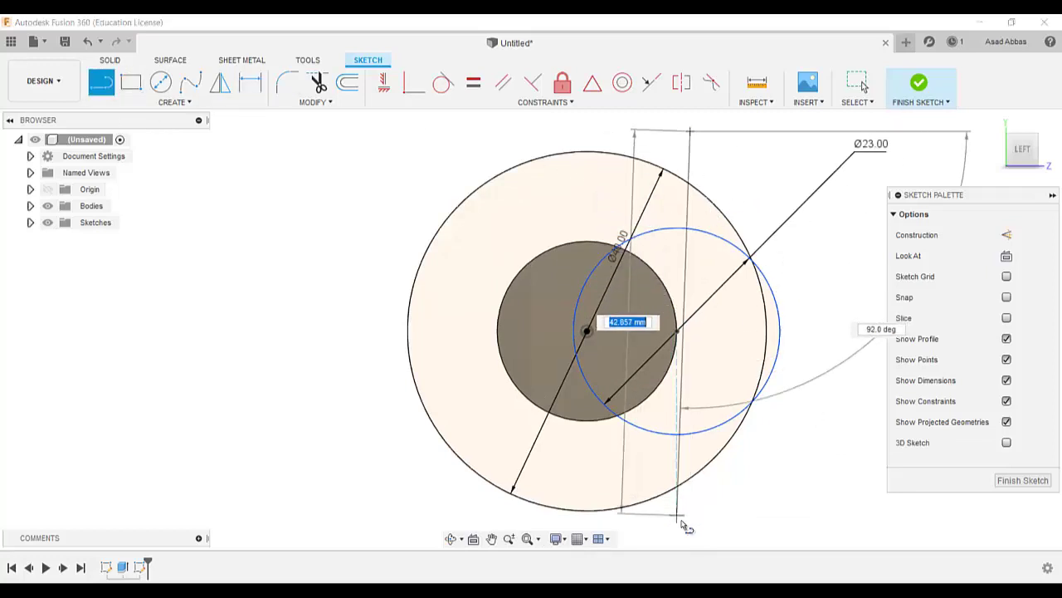
click(690, 539)
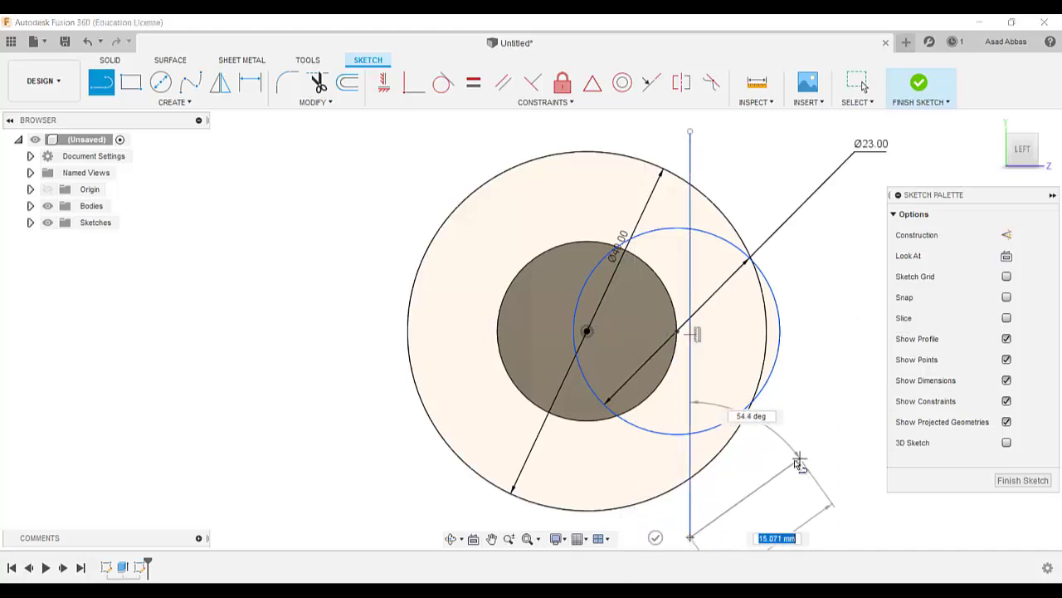
key(Escape)
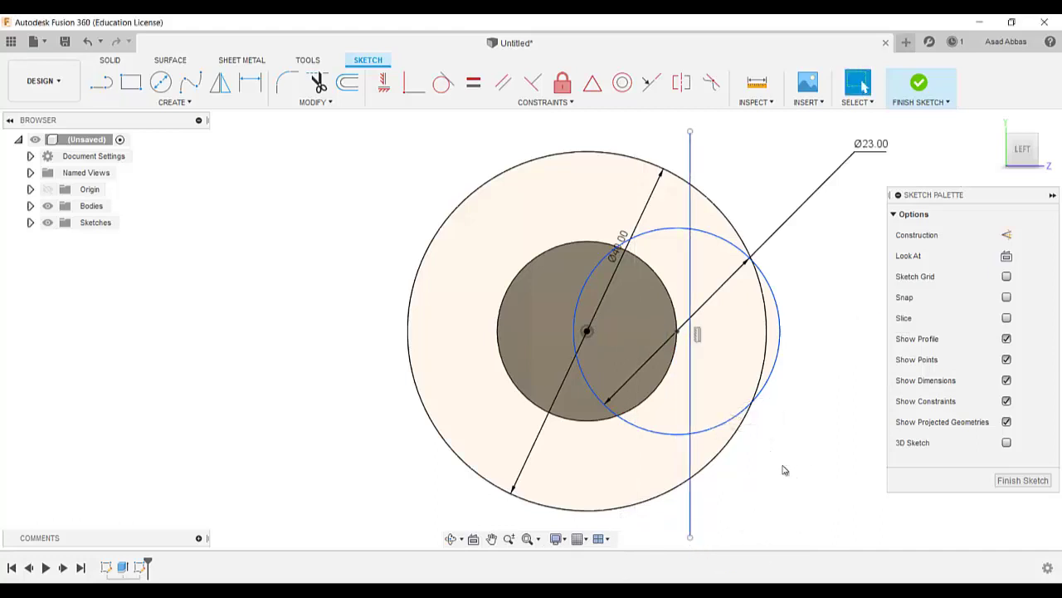
Trim both ends of the vertical line that extend outside the 40 mm circle.
click(312, 102)
click(319, 137)
click(692, 158)
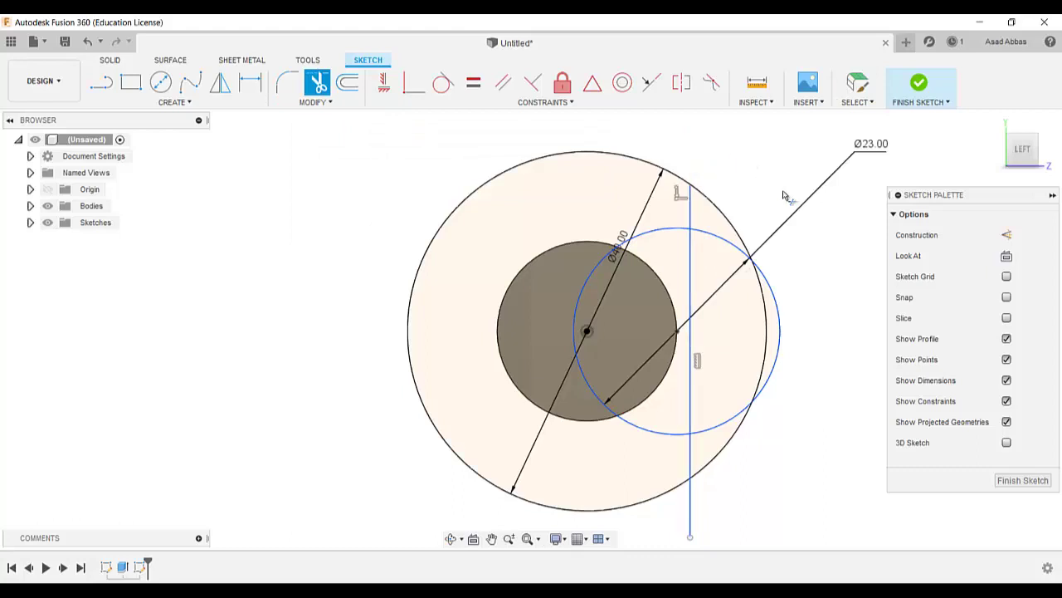
click(699, 521)
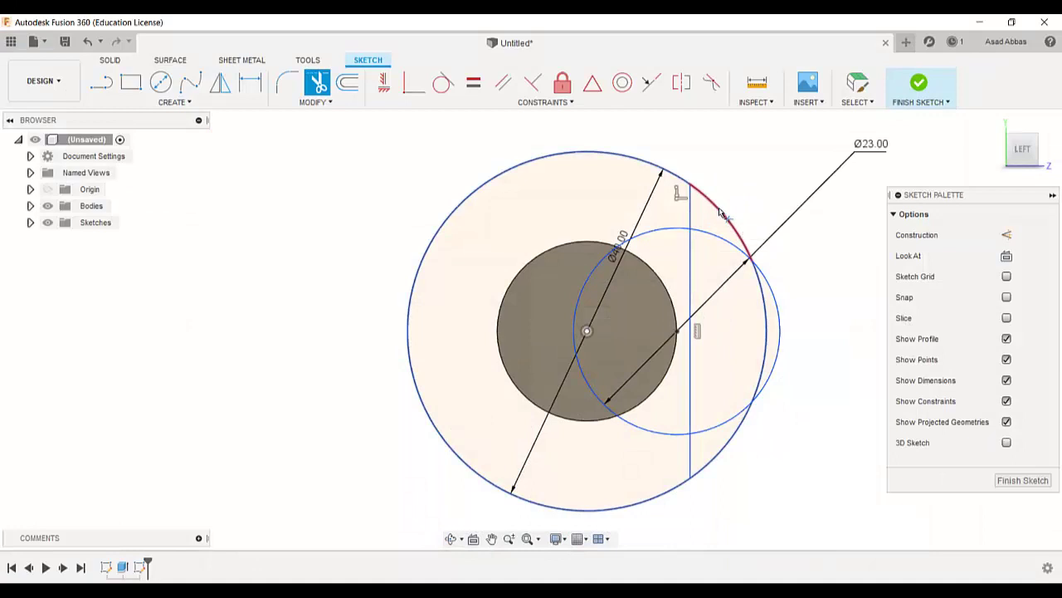
Trim the 40 mm circle's arcs beyond the vertical line, plus the line segment and 23 mm circle arcs inside the tab profile.
click(721, 212)
click(762, 306)
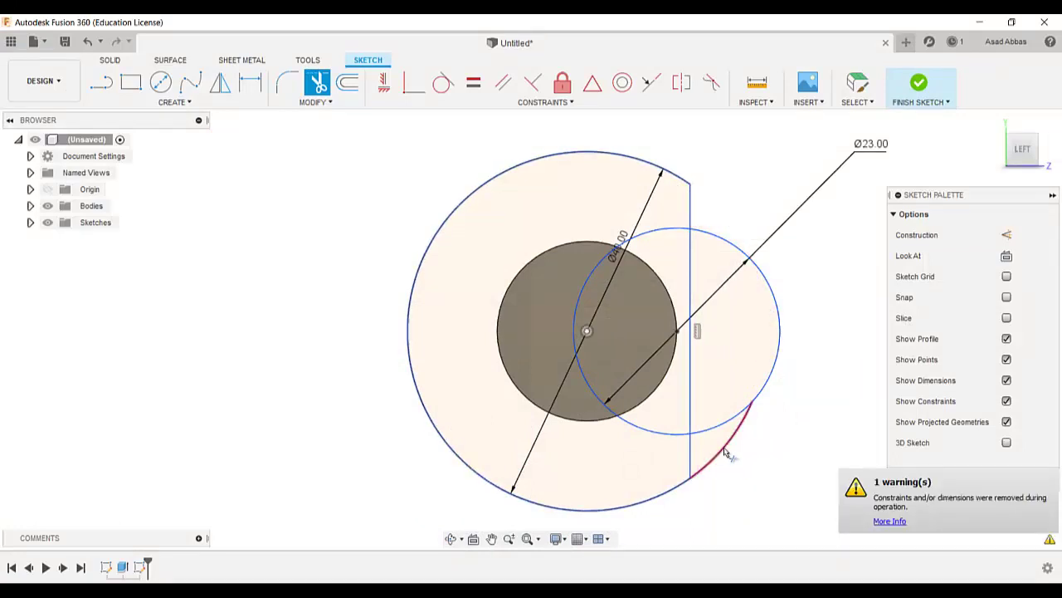
click(727, 445)
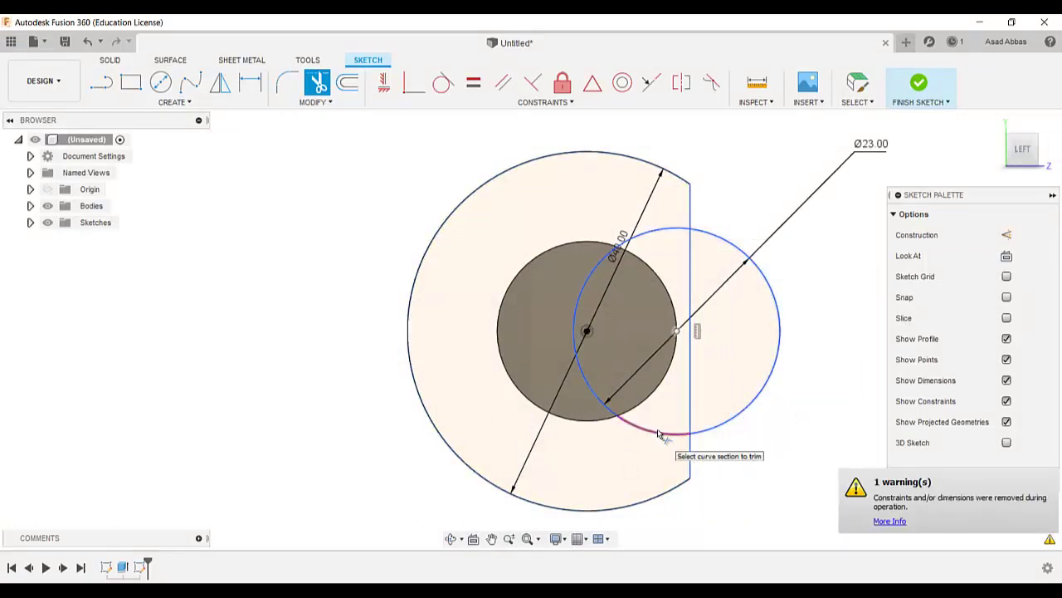
click(690, 398)
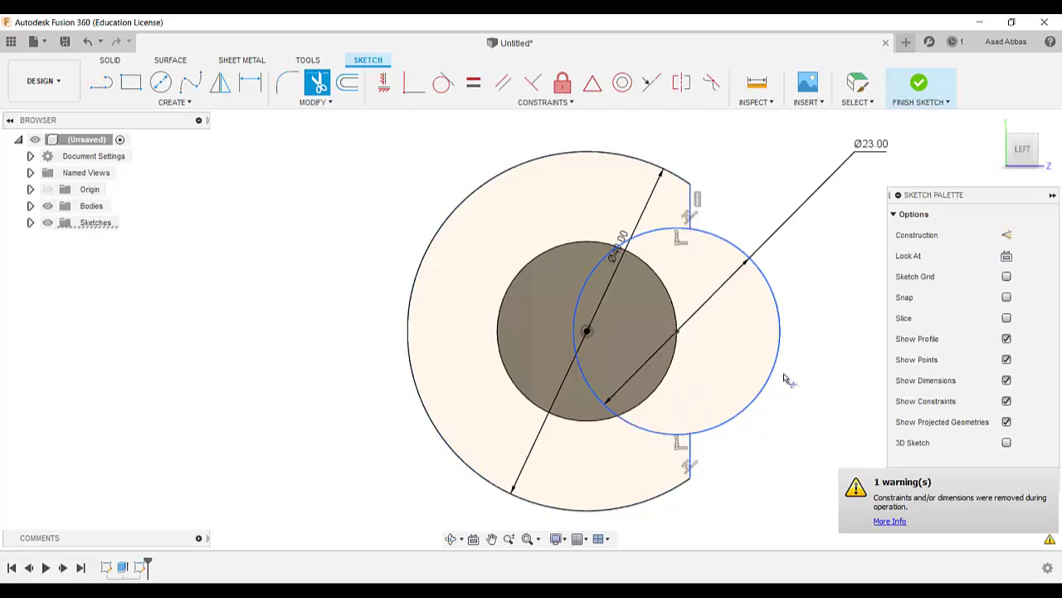
click(669, 427)
click(596, 386)
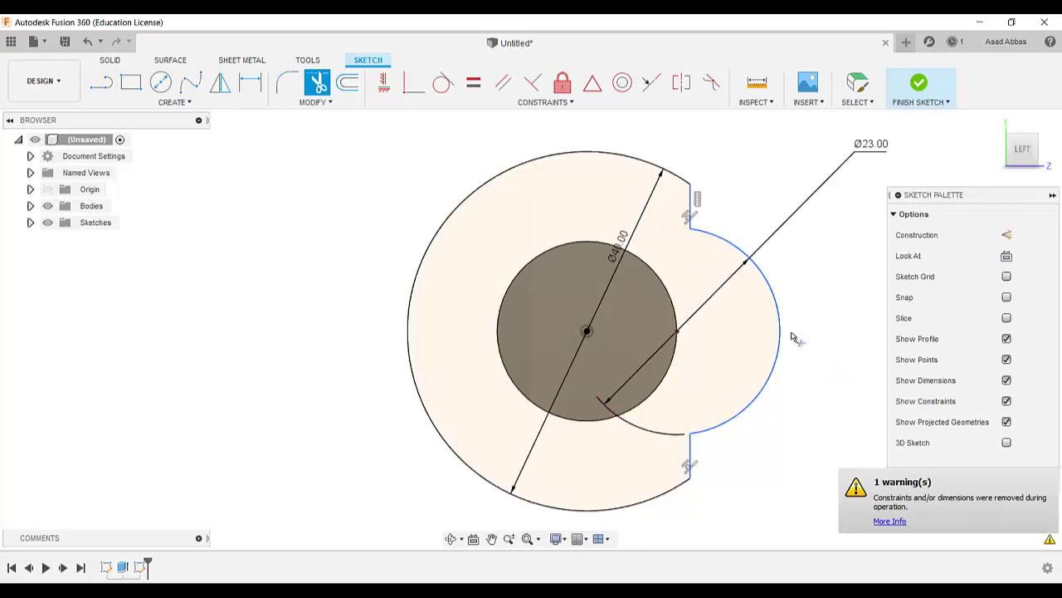
Dimension the horizontal distance from the origin to the upper vertical line segment as 5 mm.
click(172, 102)
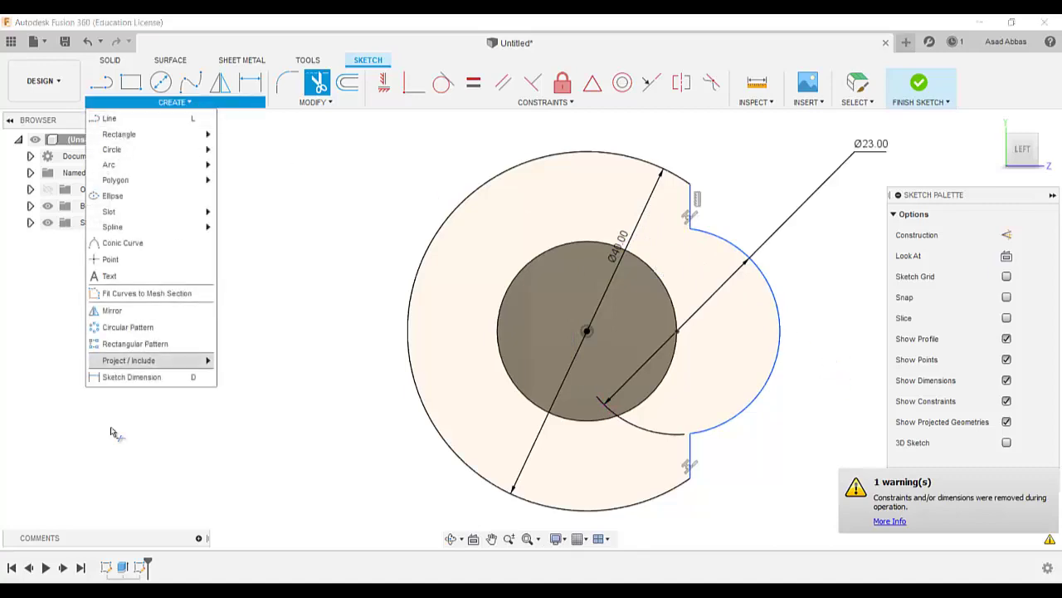
click(131, 376)
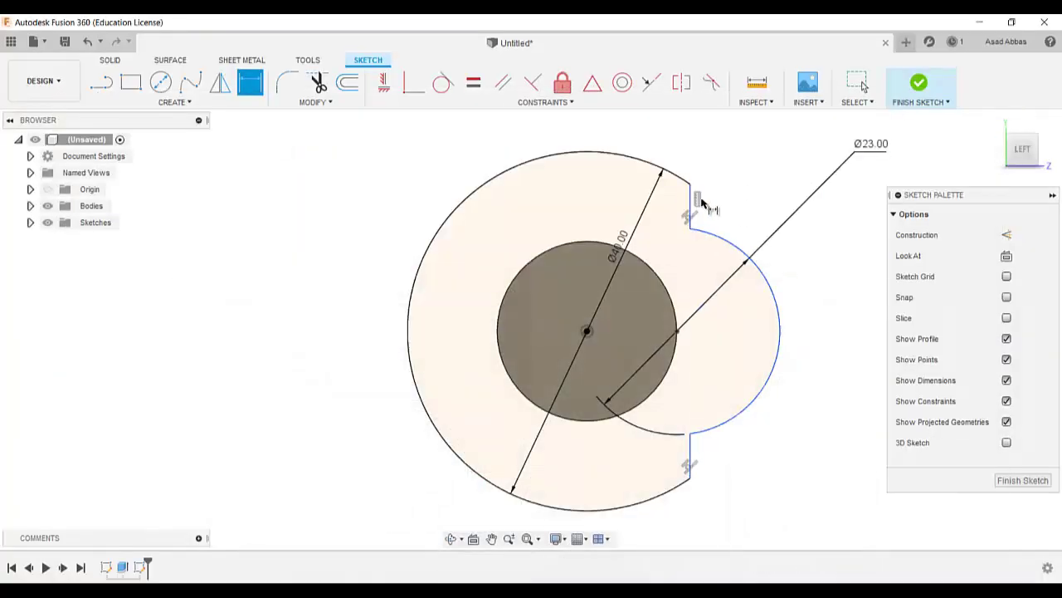
click(692, 201)
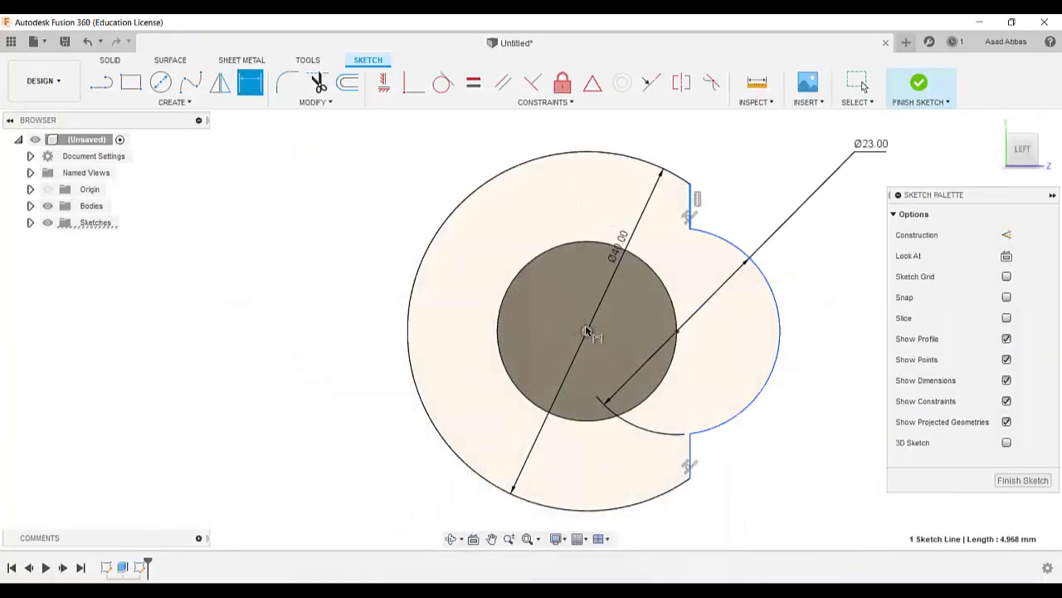
click(587, 332)
click(658, 152)
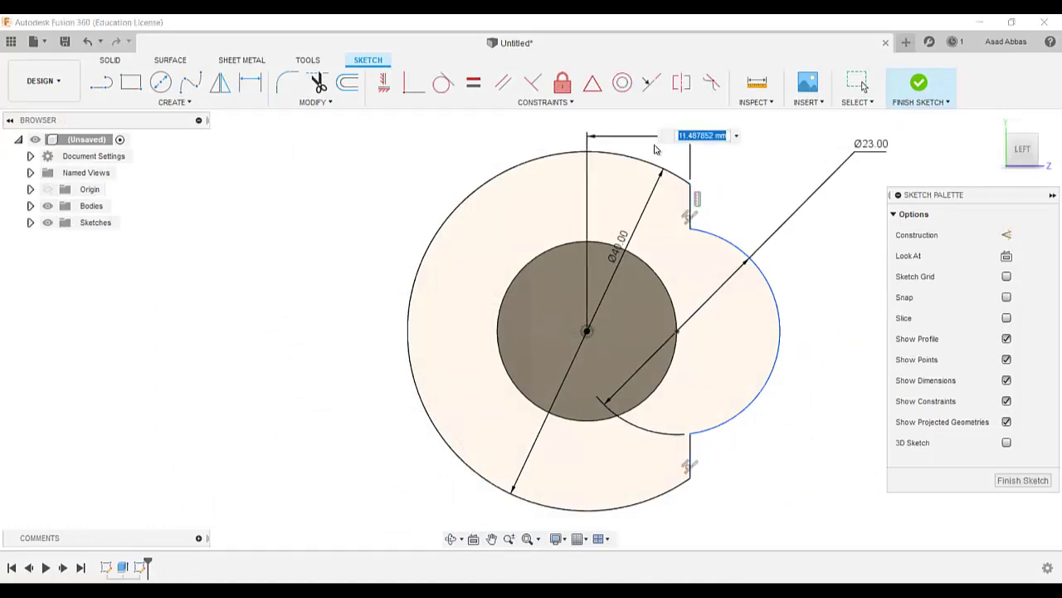
text(5)
key(Return)
click(505, 591)
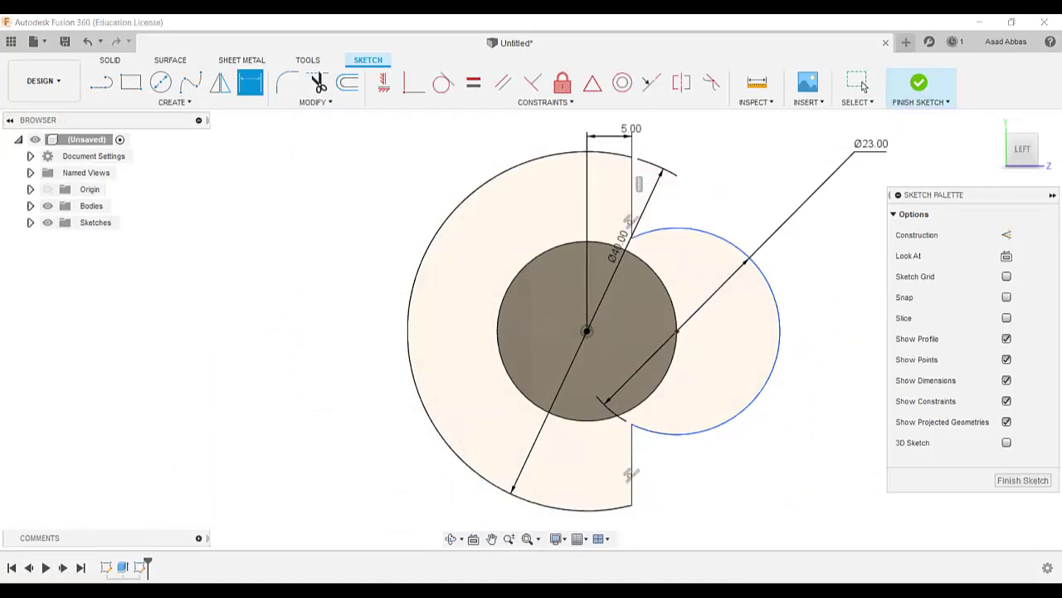
Constrain the 23 mm arc's centre to be horizontally aligned with the origin.
click(505, 591)
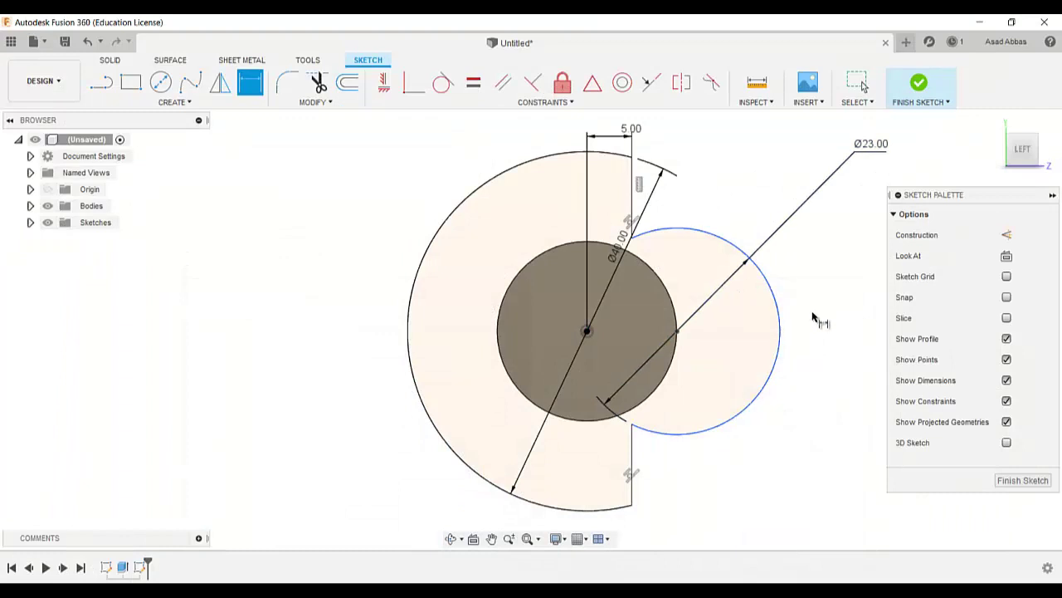
key(Escape)
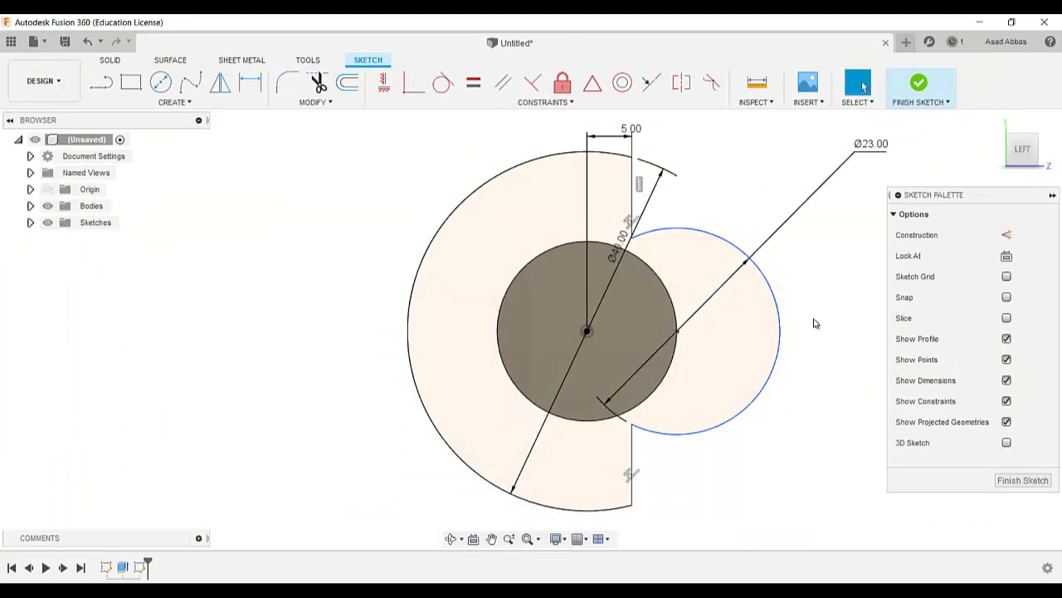
click(384, 83)
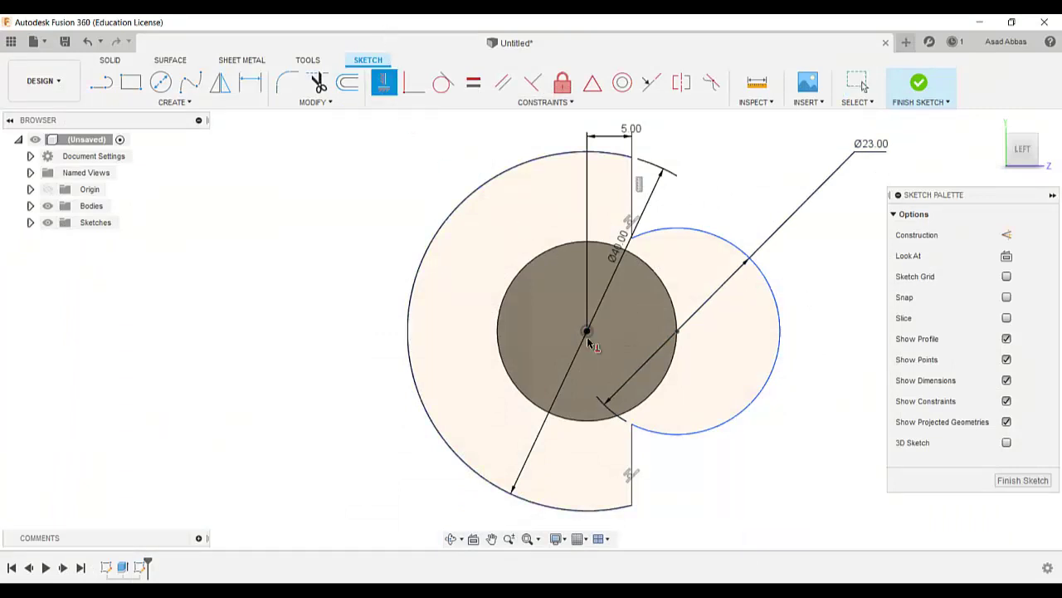
click(588, 339)
click(677, 334)
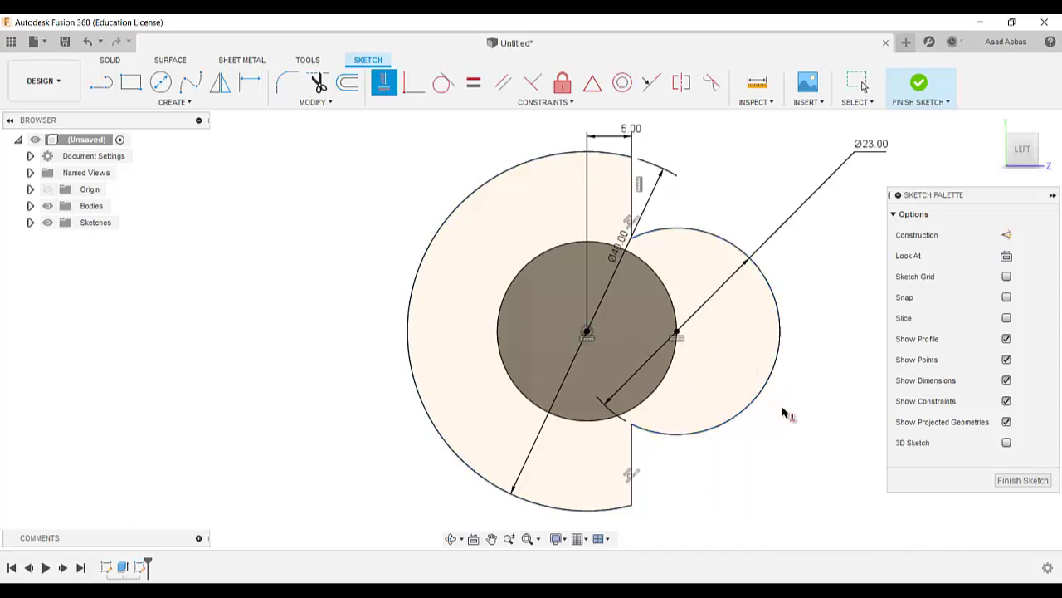
Fillet the two corners where the vertical segments meet the 23 mm arc with a 3 mm radius, as specified in Crankshaft.pdf.
click(244, 105)
click(320, 105)
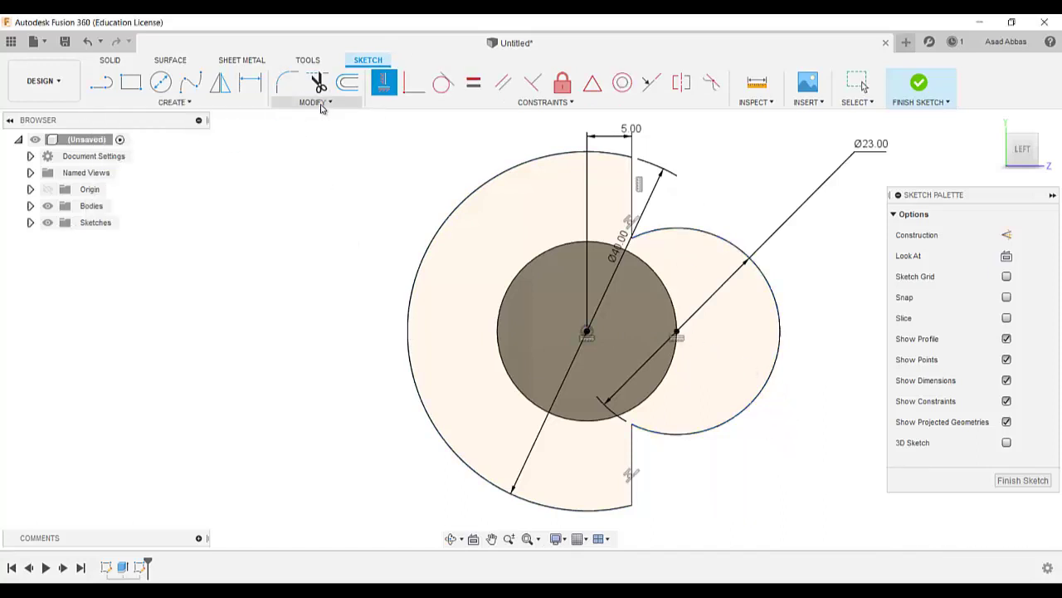
click(314, 122)
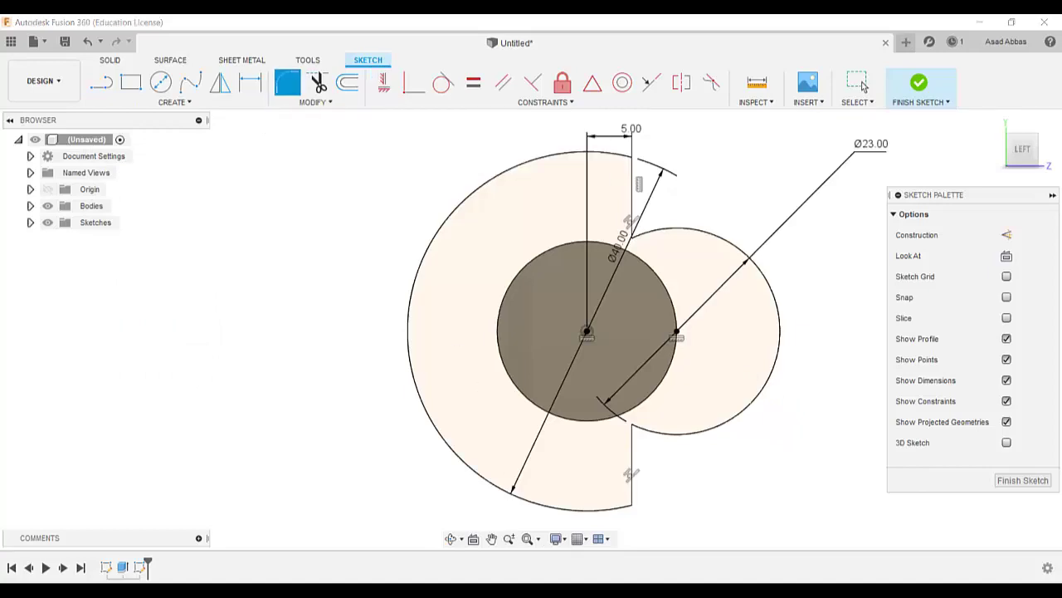
key(alt+Tab)
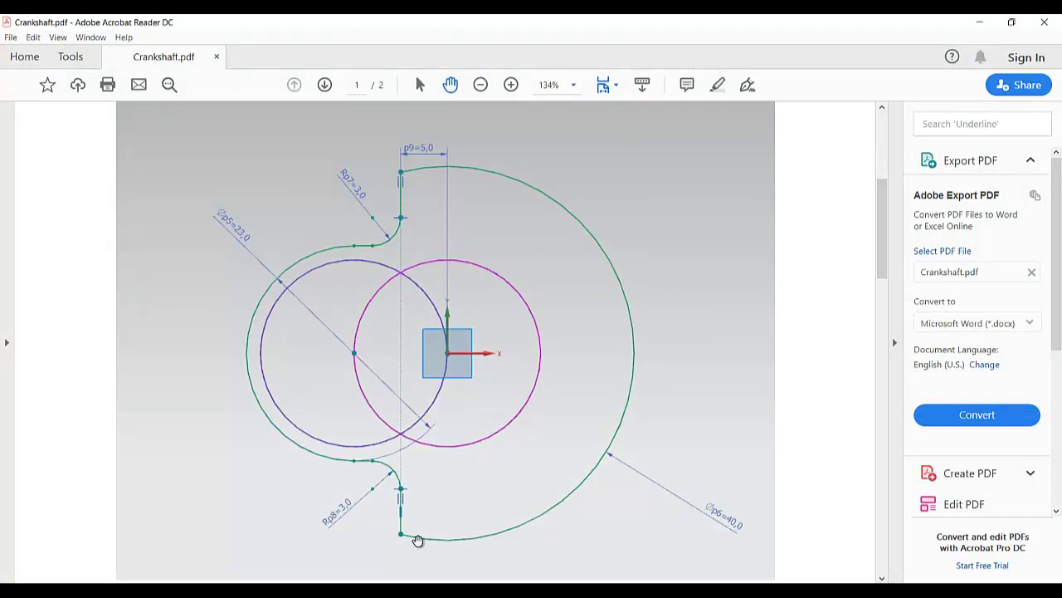
key(alt+Tab)
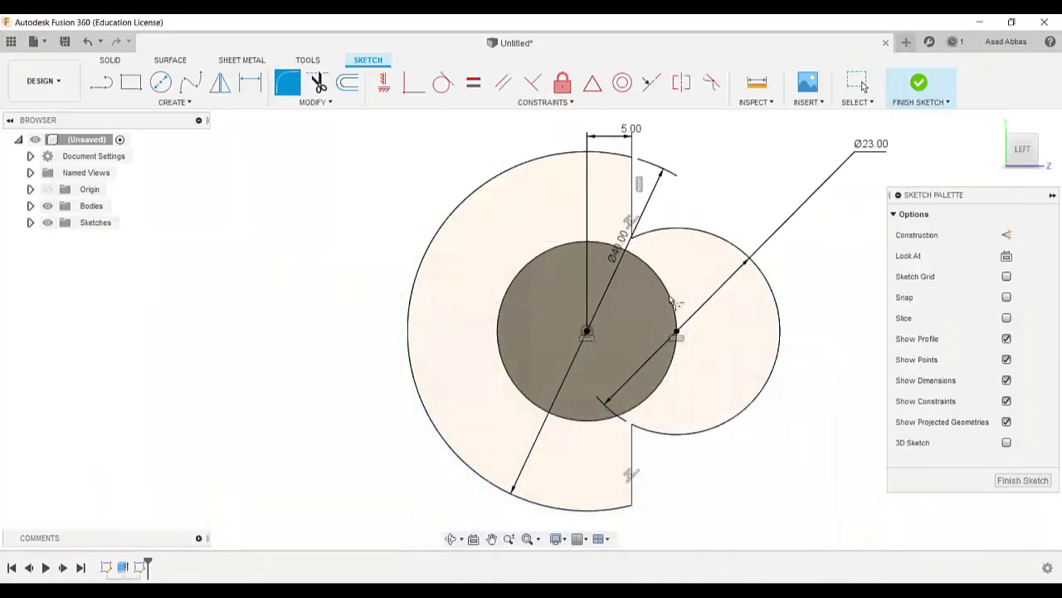
click(633, 240)
click(634, 426)
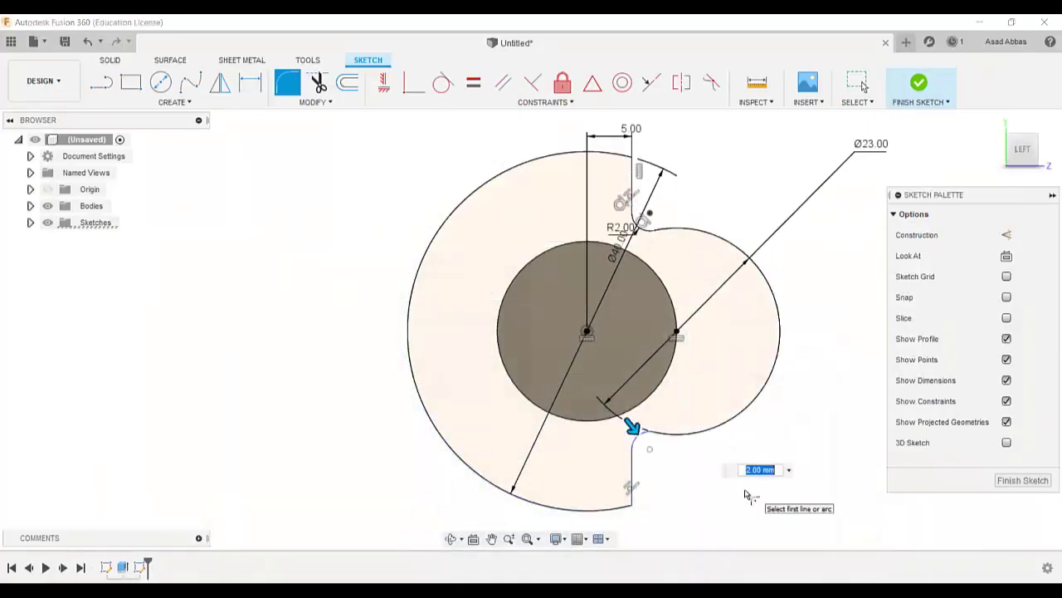
text(3)
key(Return)
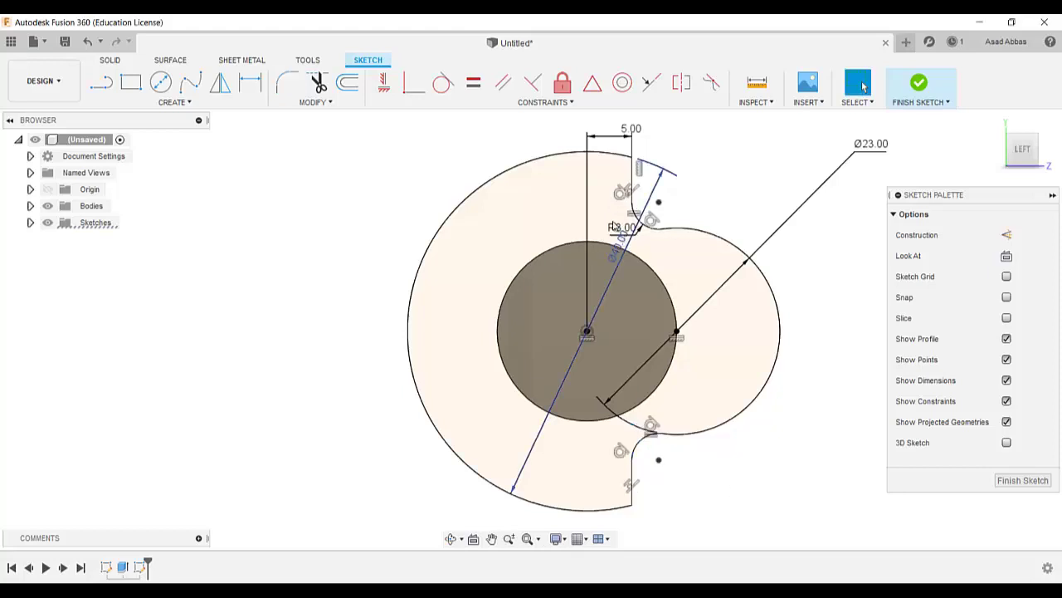
click(600, 224)
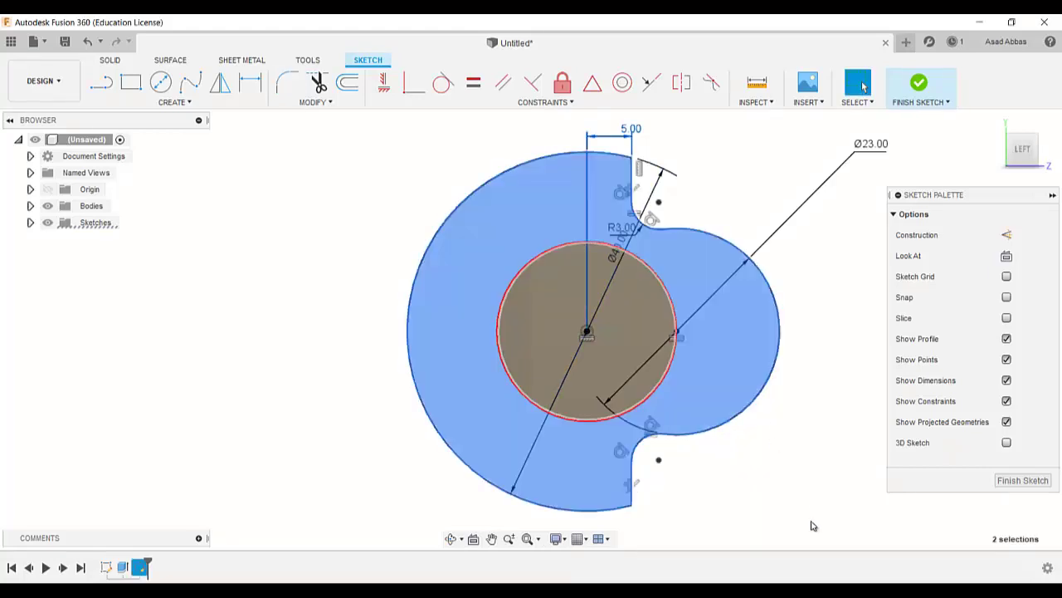
click(804, 506)
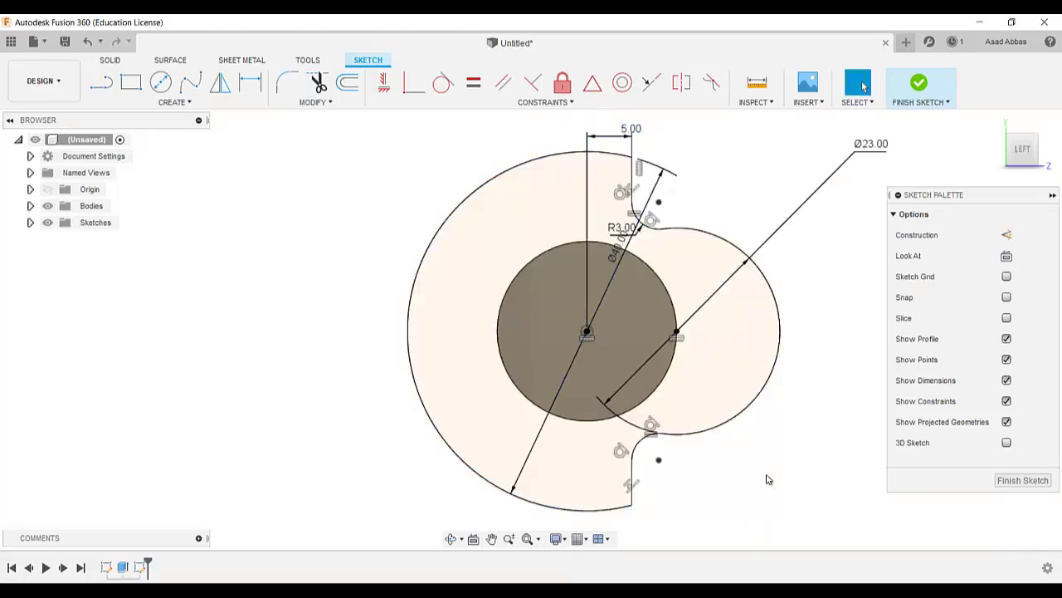
Finish the sketch and extrude the tab profile and its inner circle 3 mm away from the shaft, joined to the body.
click(1024, 480)
click(993, 122)
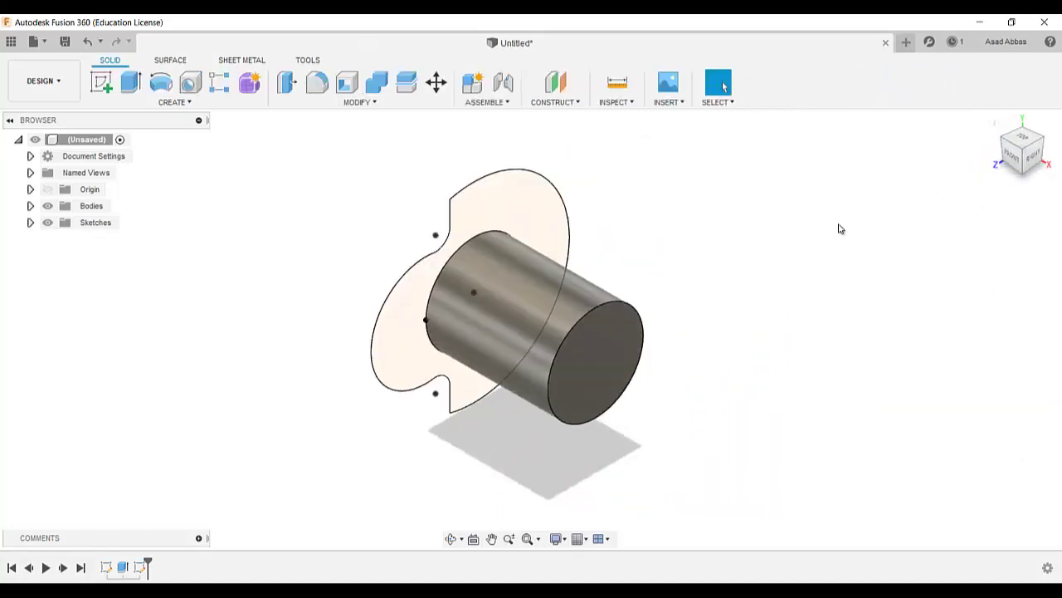
click(133, 83)
click(436, 200)
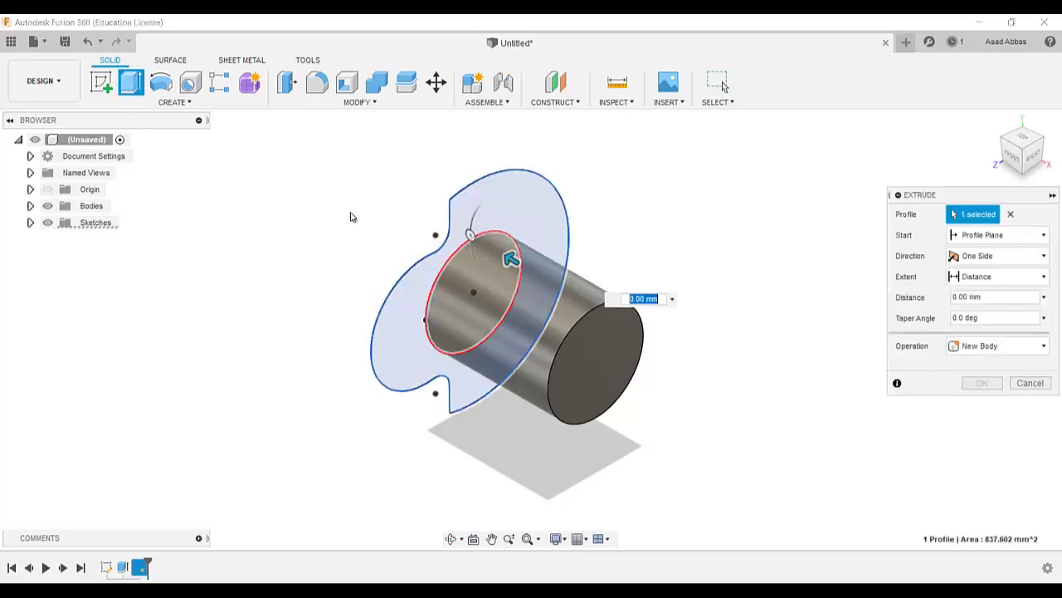
shift+middle_drag(350, 217, 427, 292)
click(437, 301)
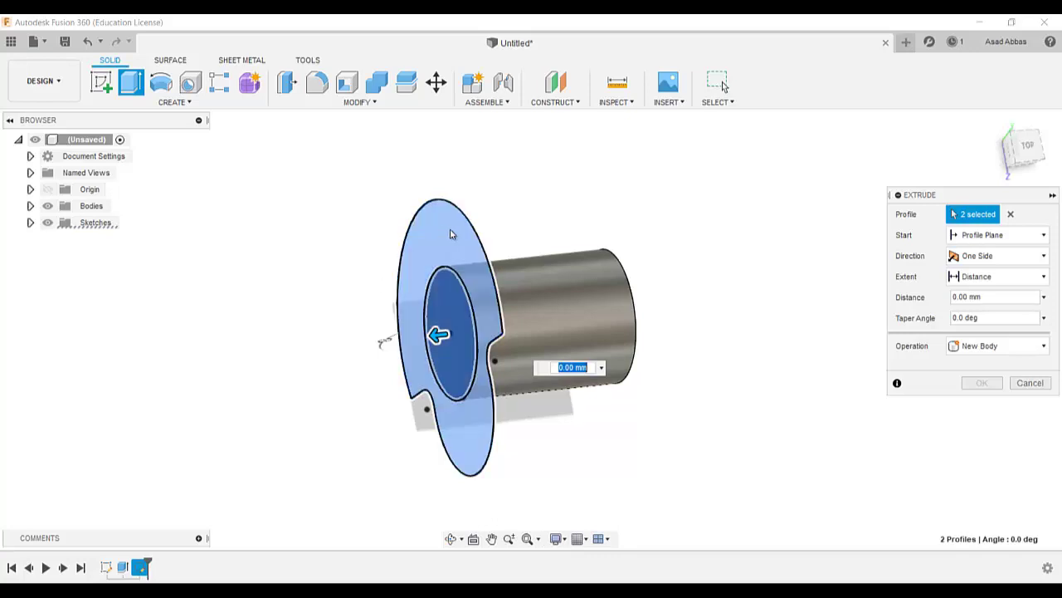
drag(437, 330, 445, 430)
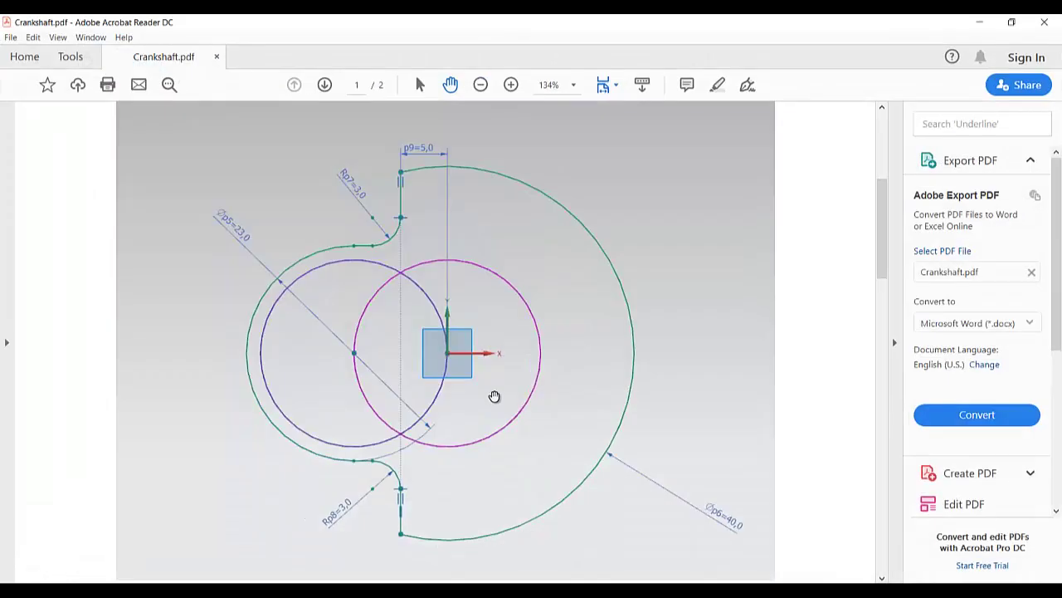
scroll(498, 388, down, 5)
scroll(501, 384, down, 5)
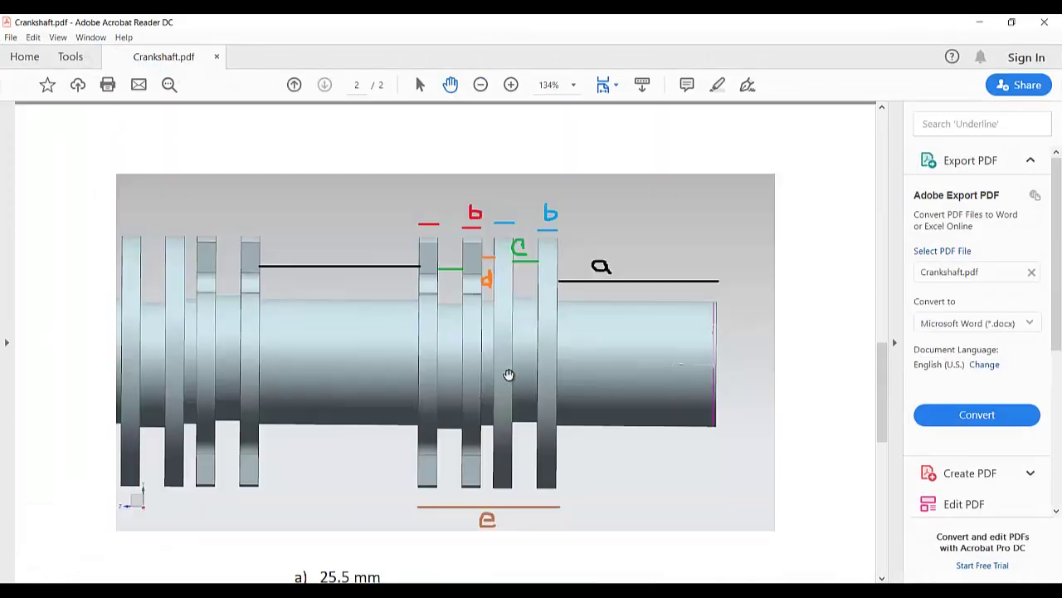
scroll(581, 365, down, 5)
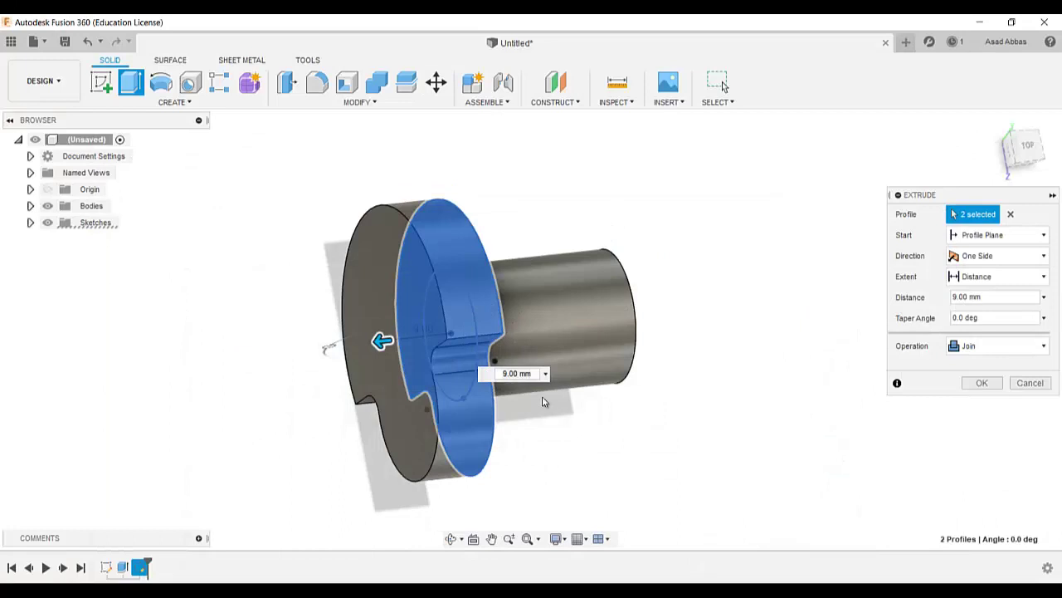
click(535, 374)
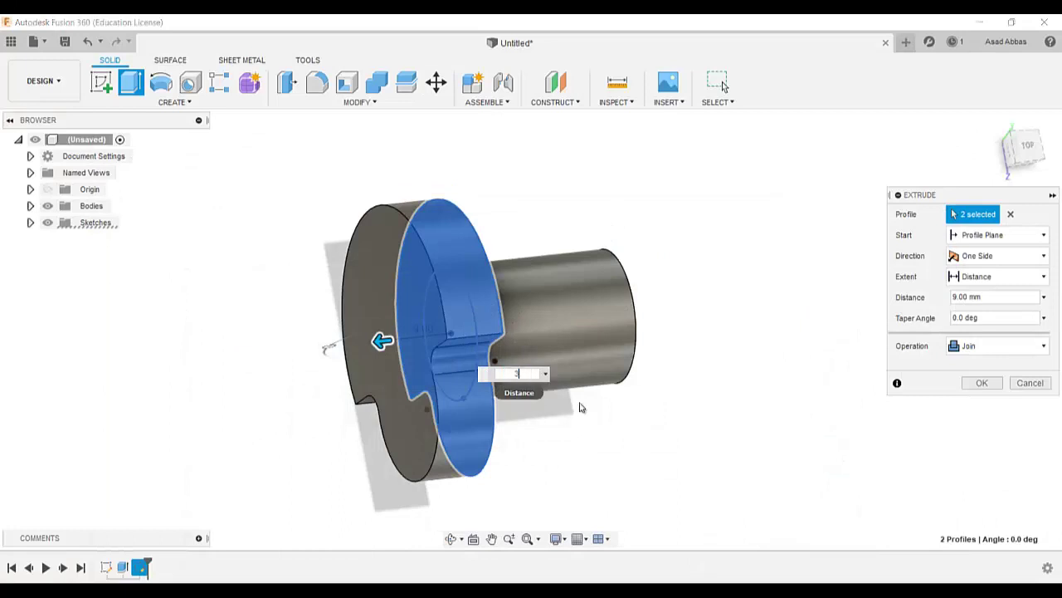
text(3)
click(971, 386)
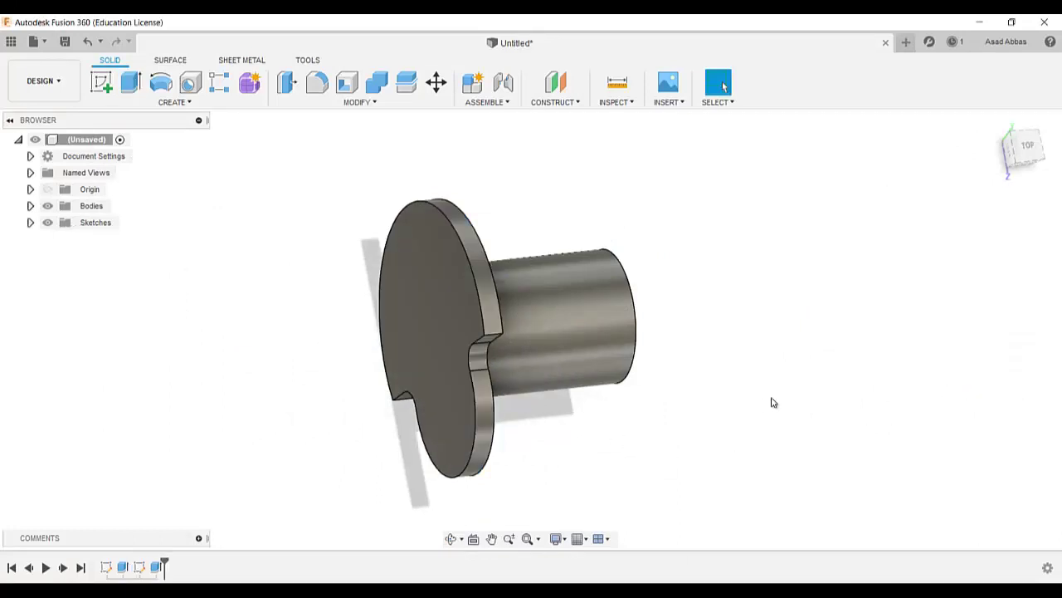
Sketch a 20 mm diameter circle on the tab's outer face, concentric with its smaller rounded lobe, and finish the sketch.
mouse_move(988, 126)
shift+middle_down()
mouse_move(937, 173)
mouse_move(752, 296)
mouse_move(736, 284)
mouse_move(789, 247)
shift+middle_up()
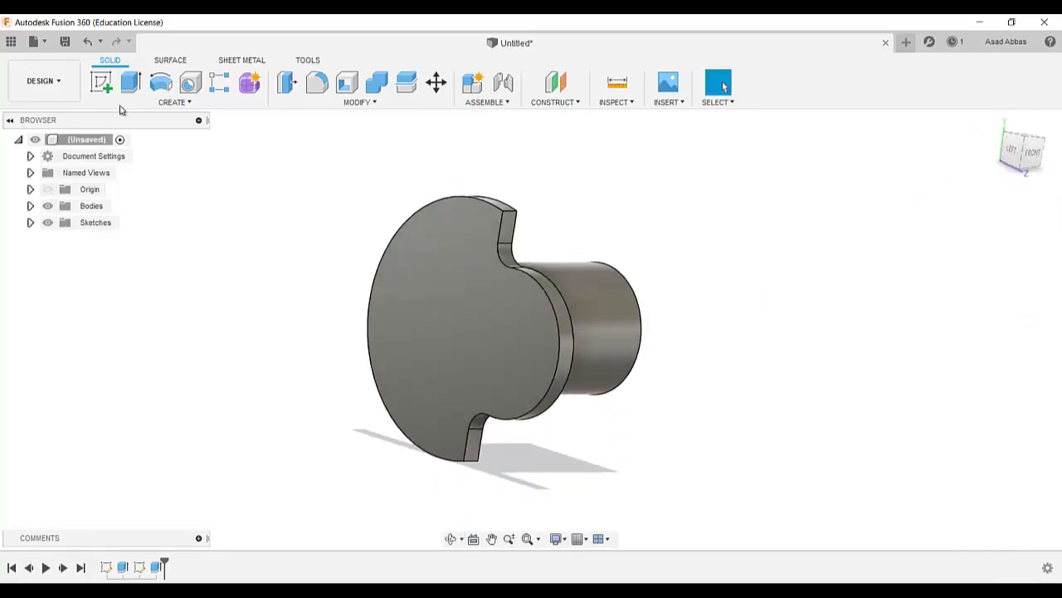
click(101, 81)
click(410, 357)
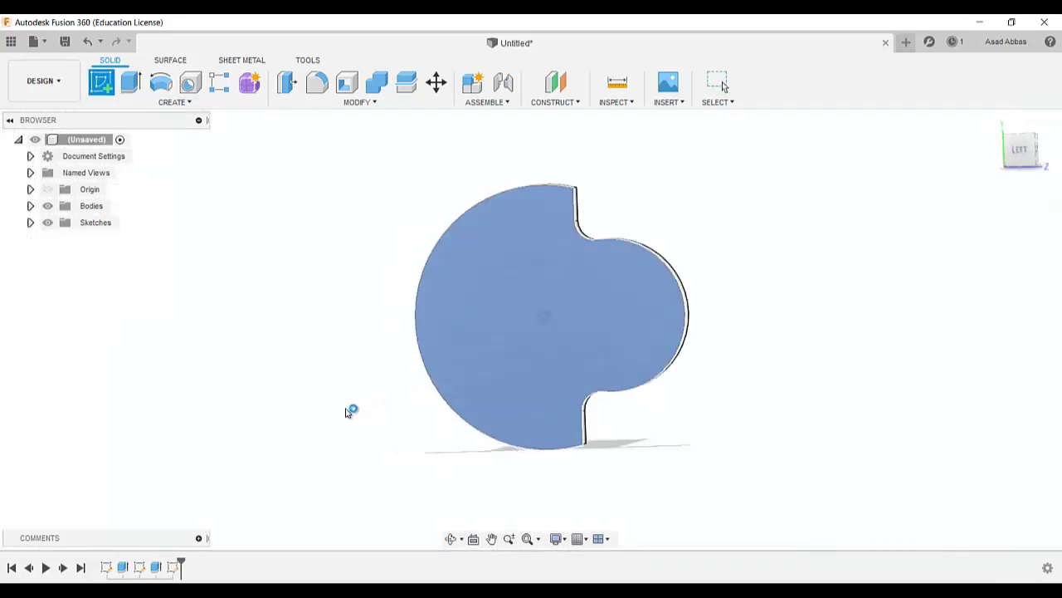
click(160, 83)
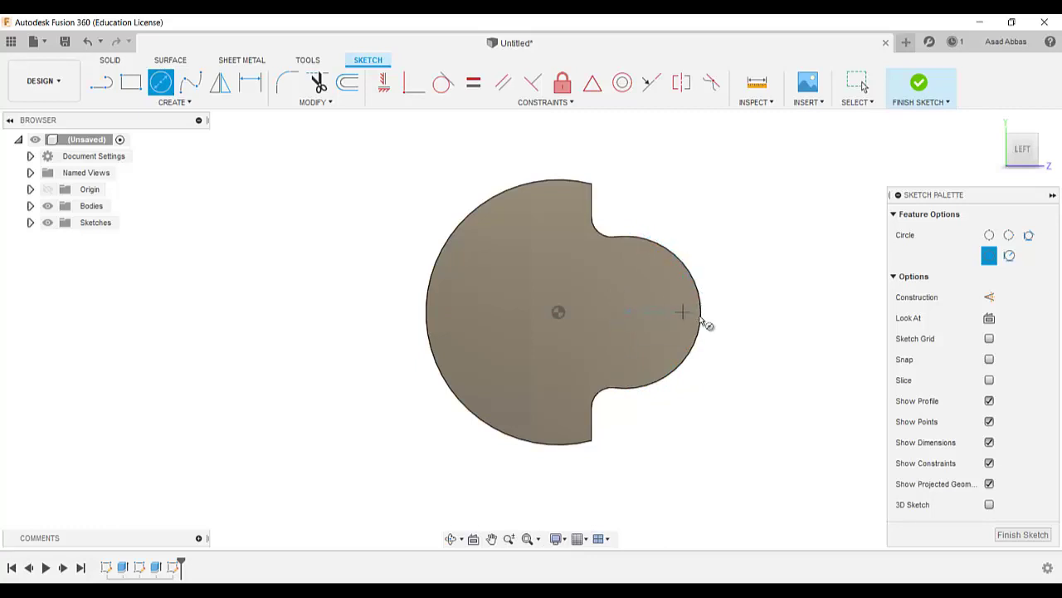
click(625, 313)
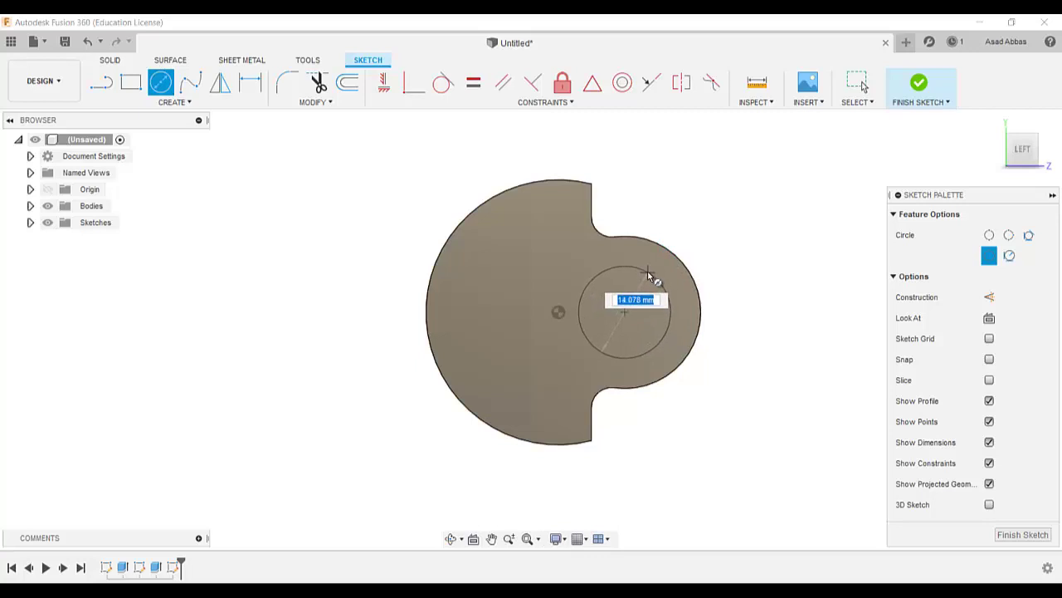
text(20)
key(Return)
key(Escape)
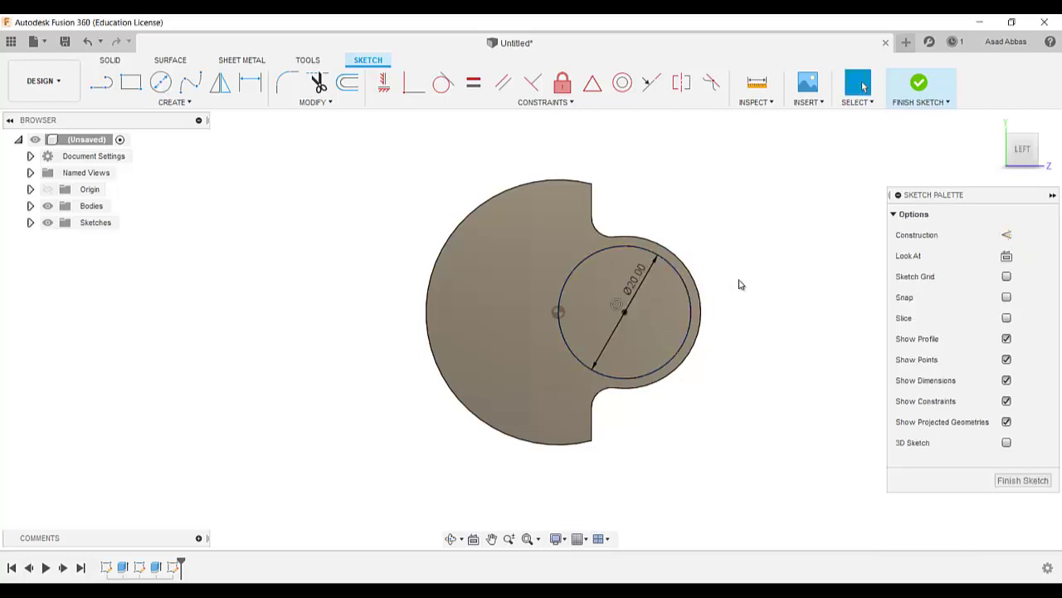
click(1023, 480)
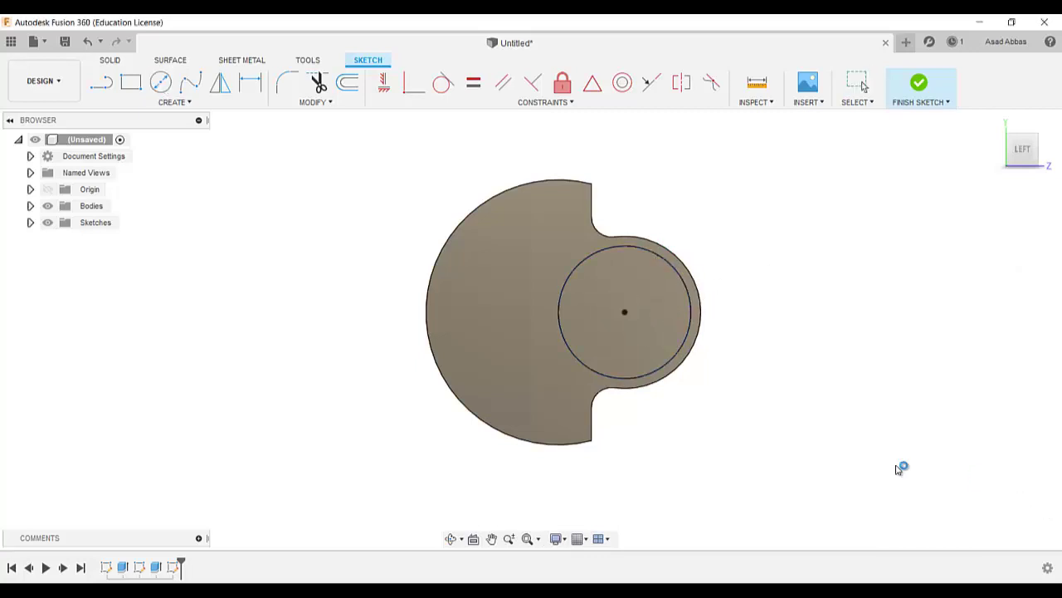
Extrude the 20 mm circle 4 mm outward from the tab as a join, taking the length from dimension c in Crankshaft.pdf.
click(131, 81)
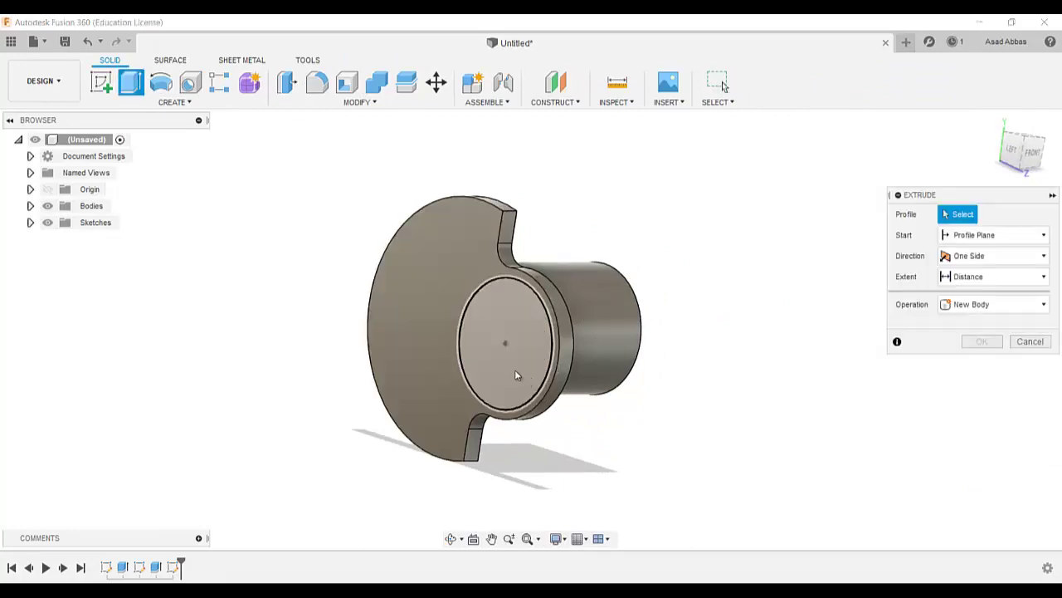
click(508, 365)
drag(493, 346, 446, 346)
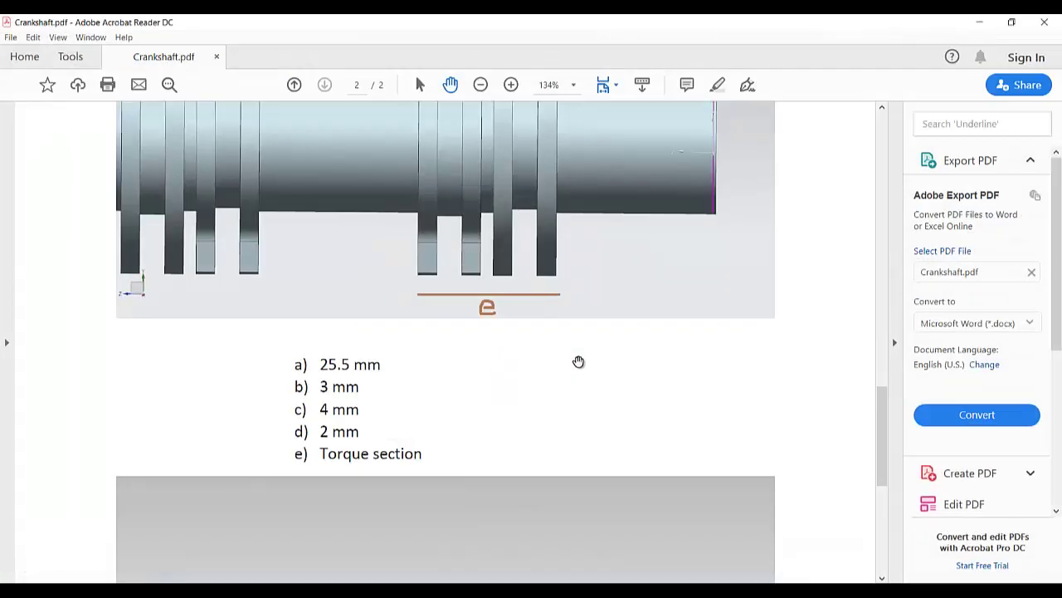
scroll(578, 361, down, 5)
scroll(579, 366, up, 7)
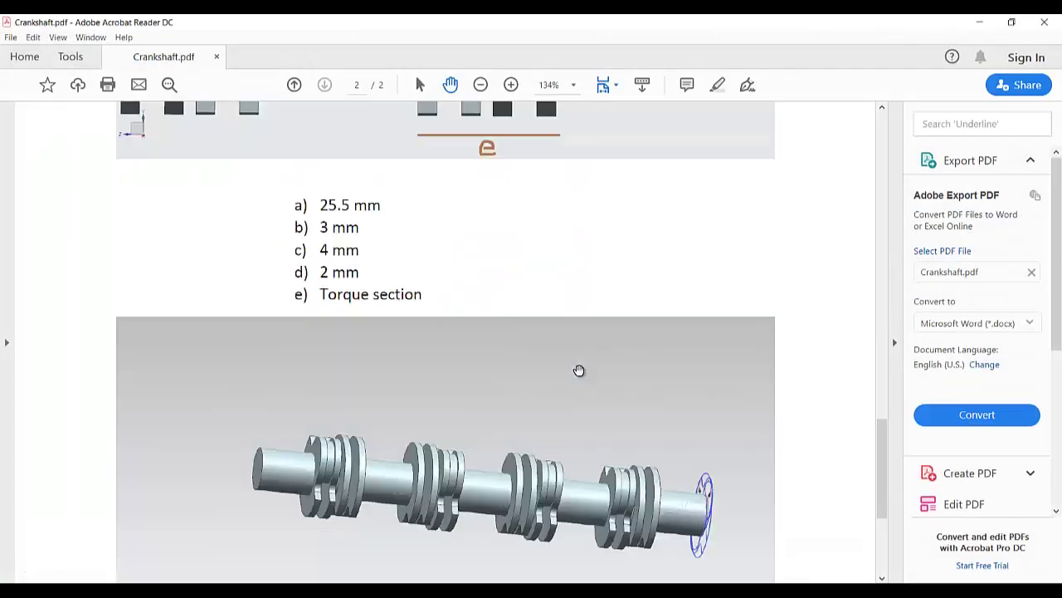
scroll(579, 370, up, 1)
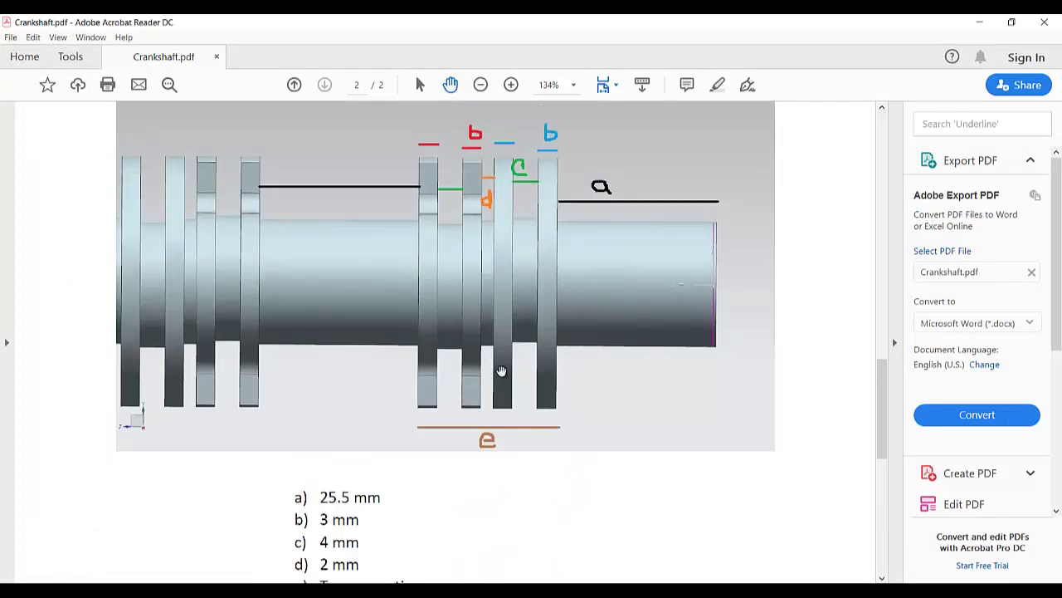
scroll(500, 373, down, 2)
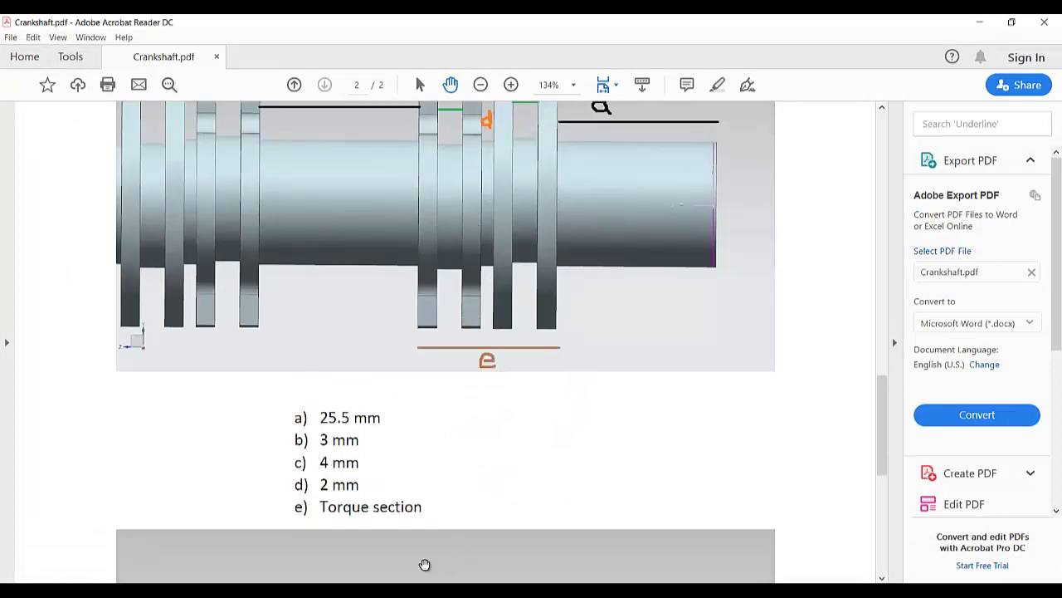
scroll(462, 486, up, 3)
scroll(450, 505, down, 3)
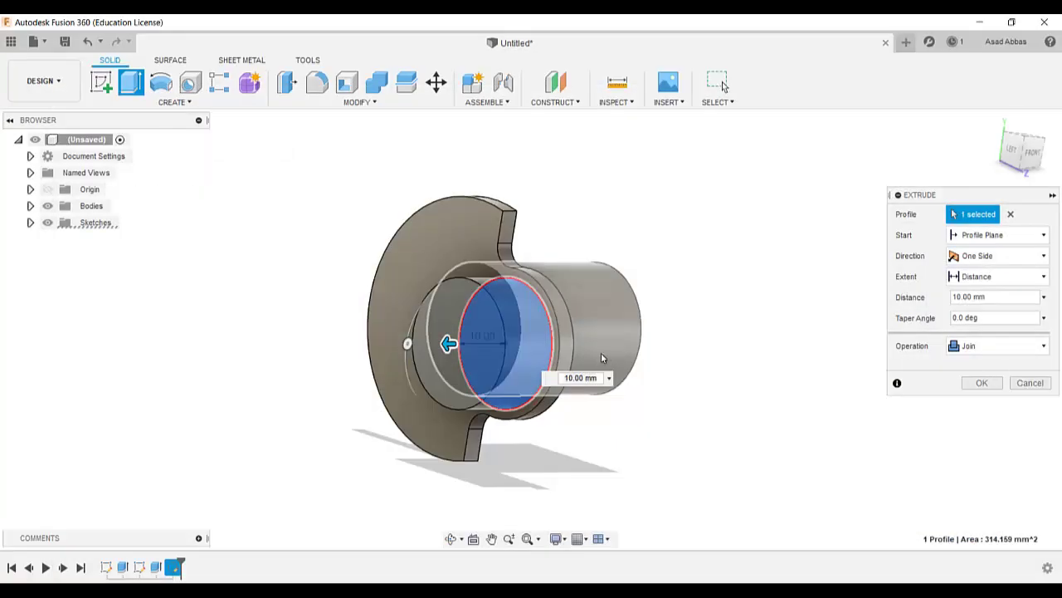
click(581, 378)
text(4)
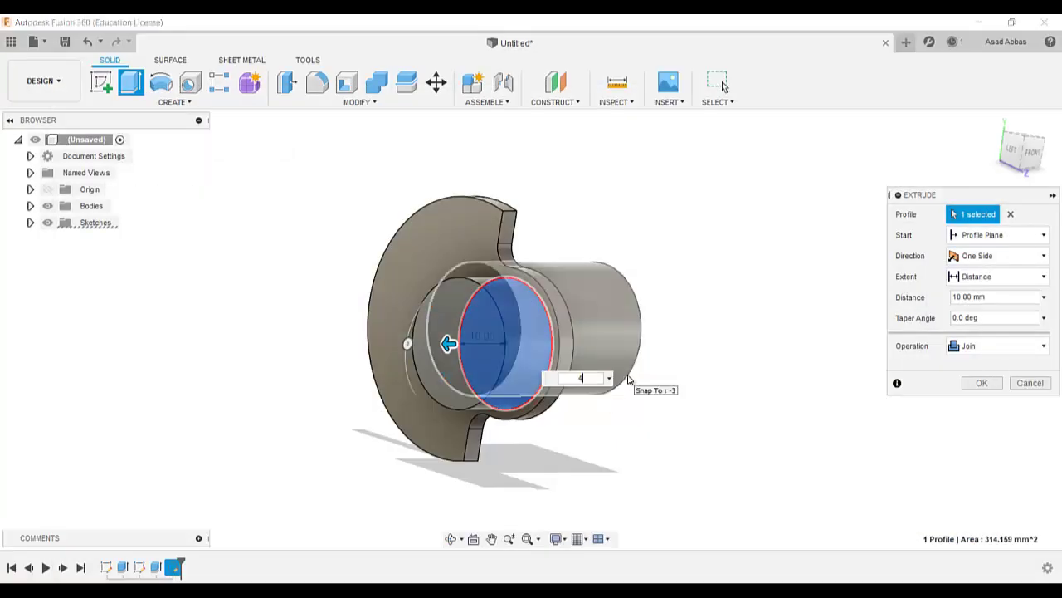
key(Return)
Start a sketch on the crank pin's outer face and project the tab's face outline into it.
shift+middle_drag(714, 391, 442, 322)
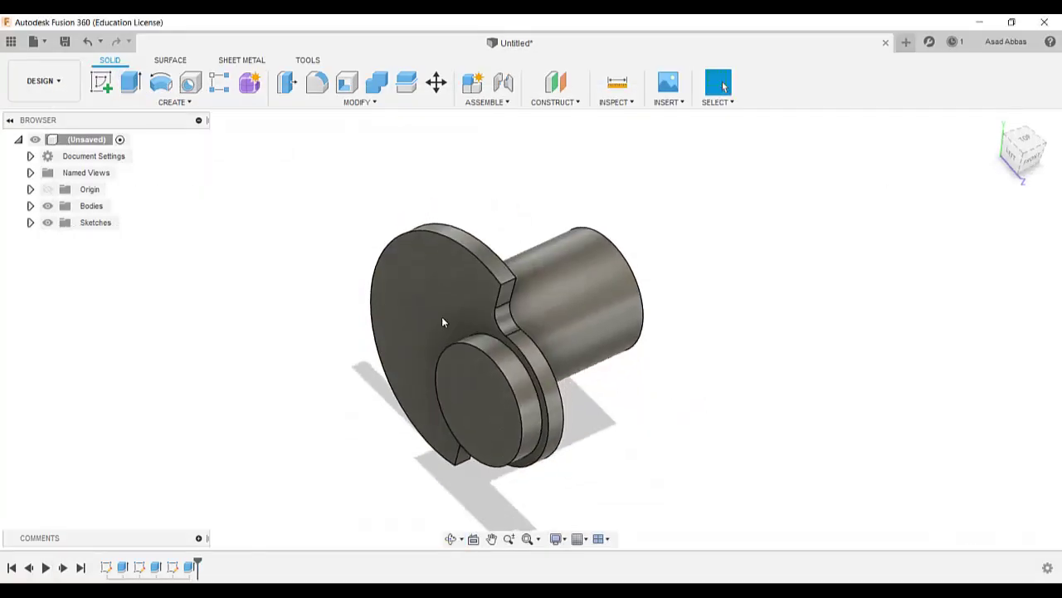
click(99, 81)
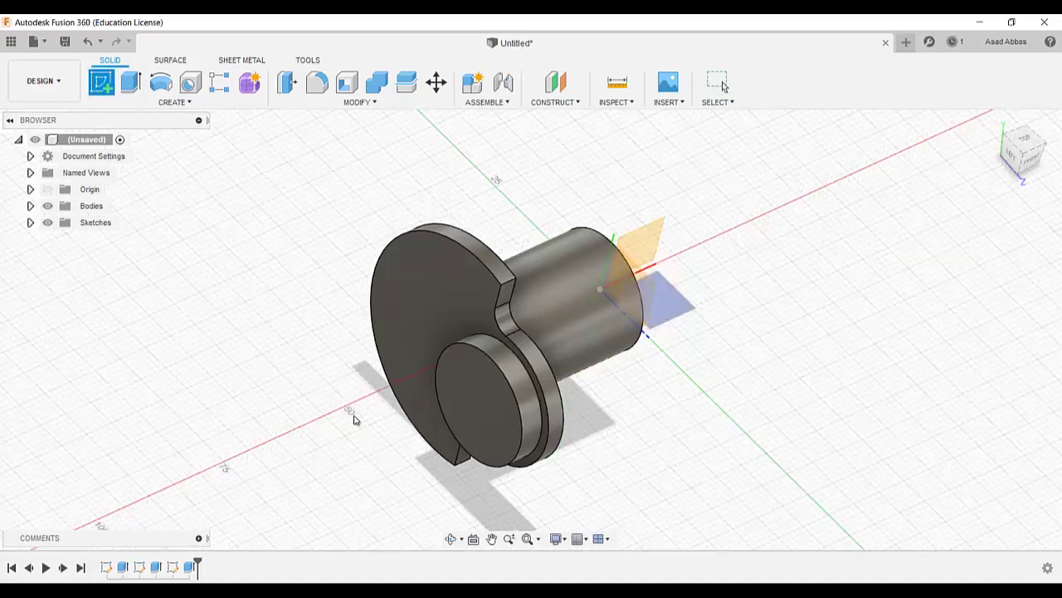
click(505, 389)
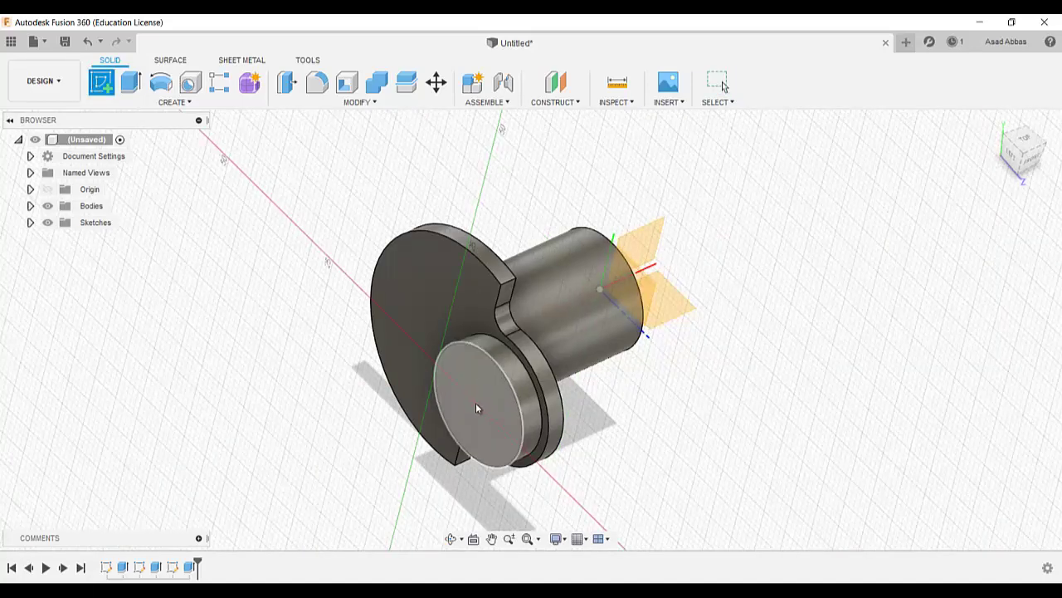
click(477, 403)
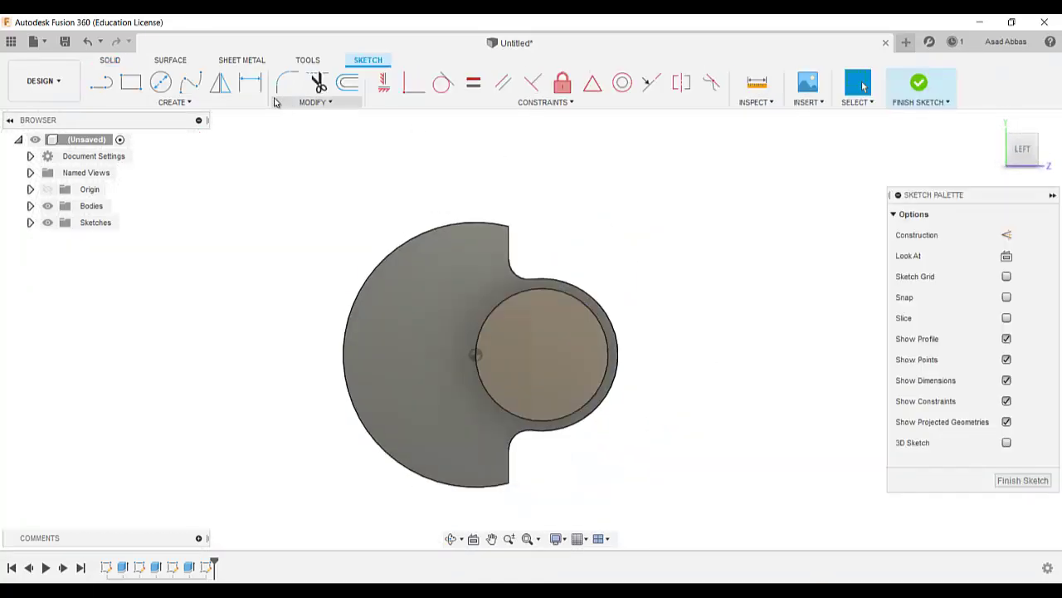
click(221, 107)
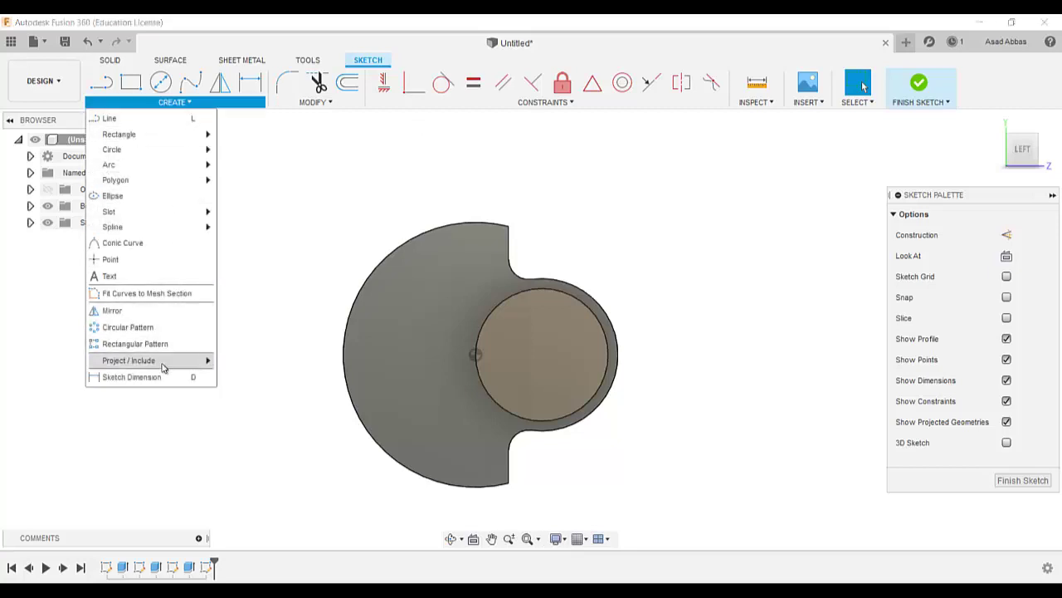
mouse_move(193, 362)
click(246, 368)
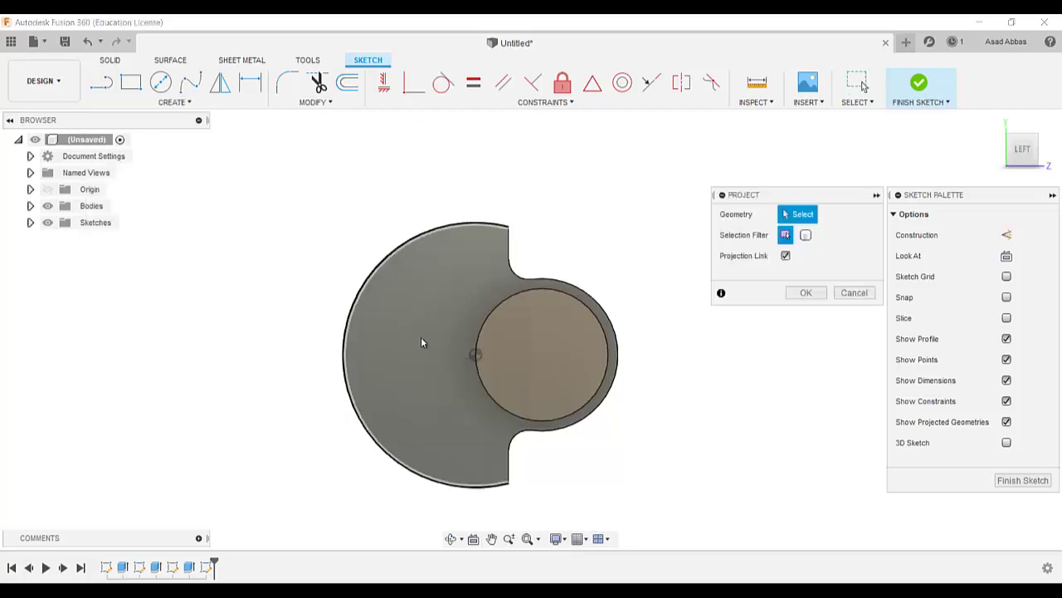
click(423, 327)
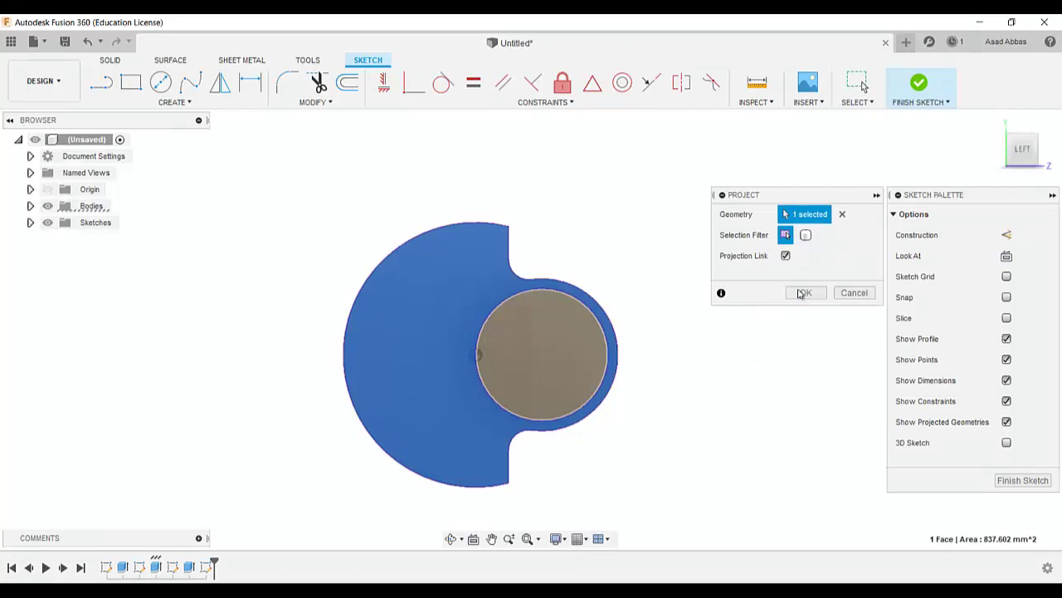
click(802, 293)
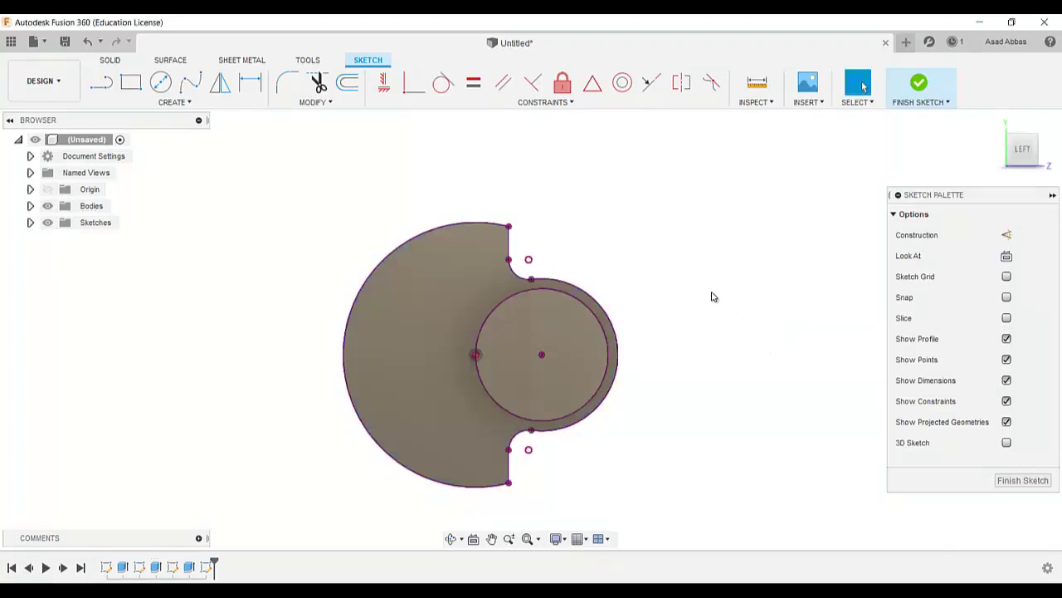
Finish the sketch and extrude the projected tab profile with its circle 3 mm outward as a join, per dimension b in Crankshaft.pdf.
shift+middle_drag(713, 296, 656, 350)
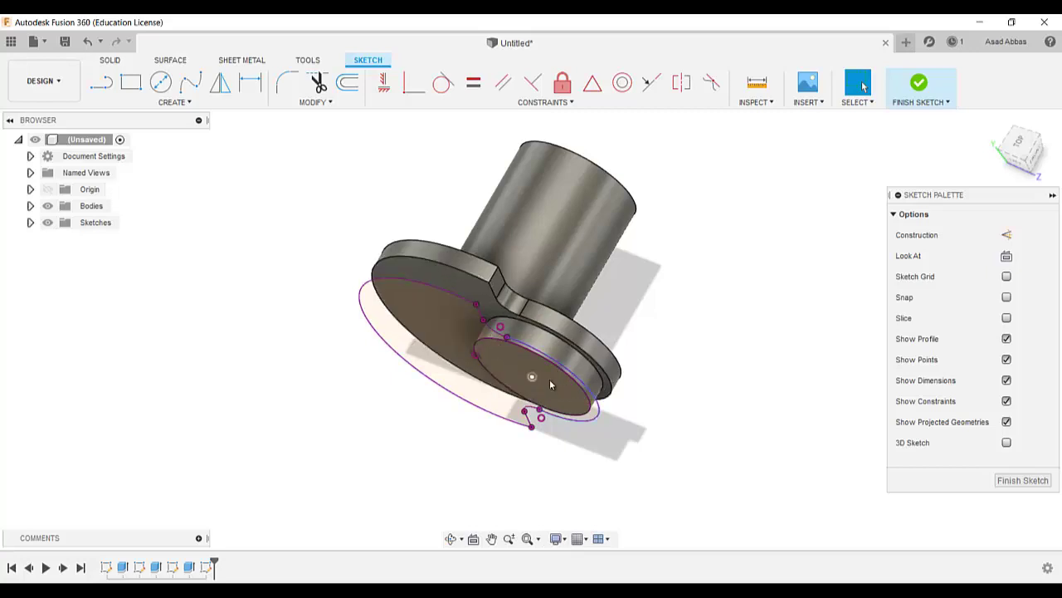
shift+middle_drag(562, 405, 541, 395)
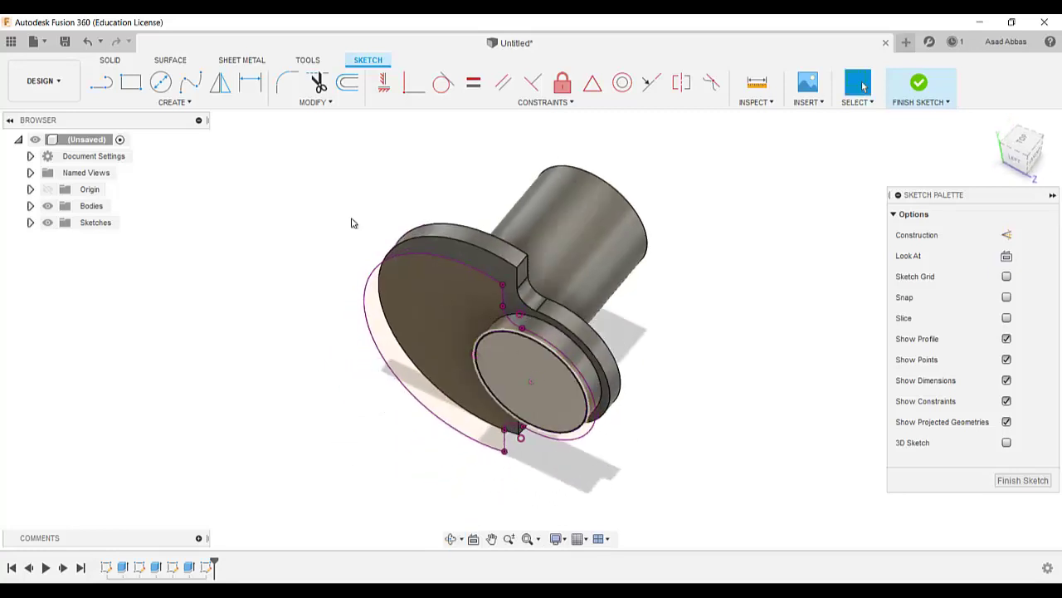
click(171, 102)
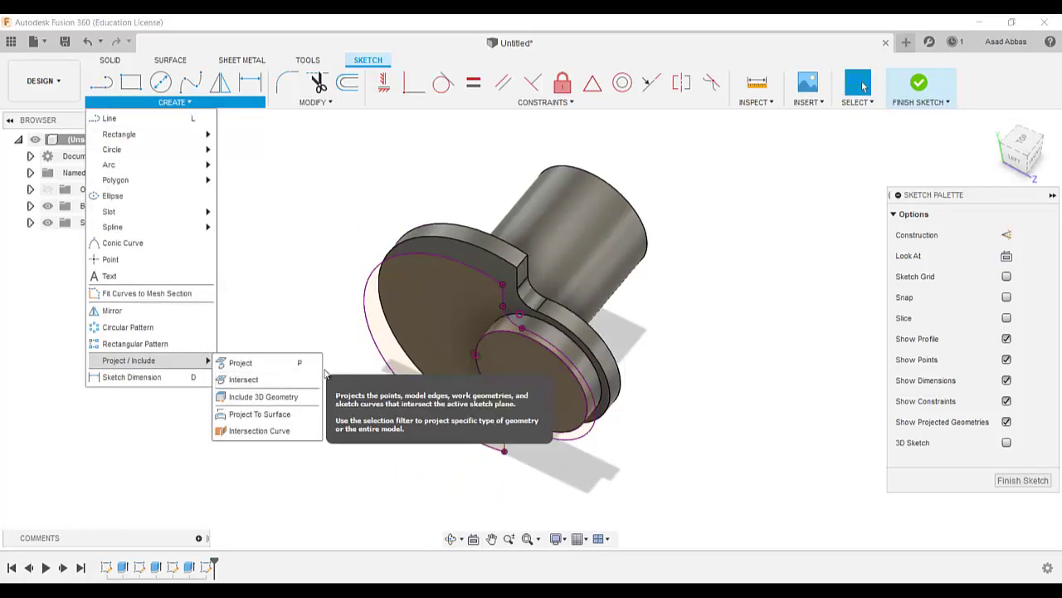
click(338, 315)
click(1023, 480)
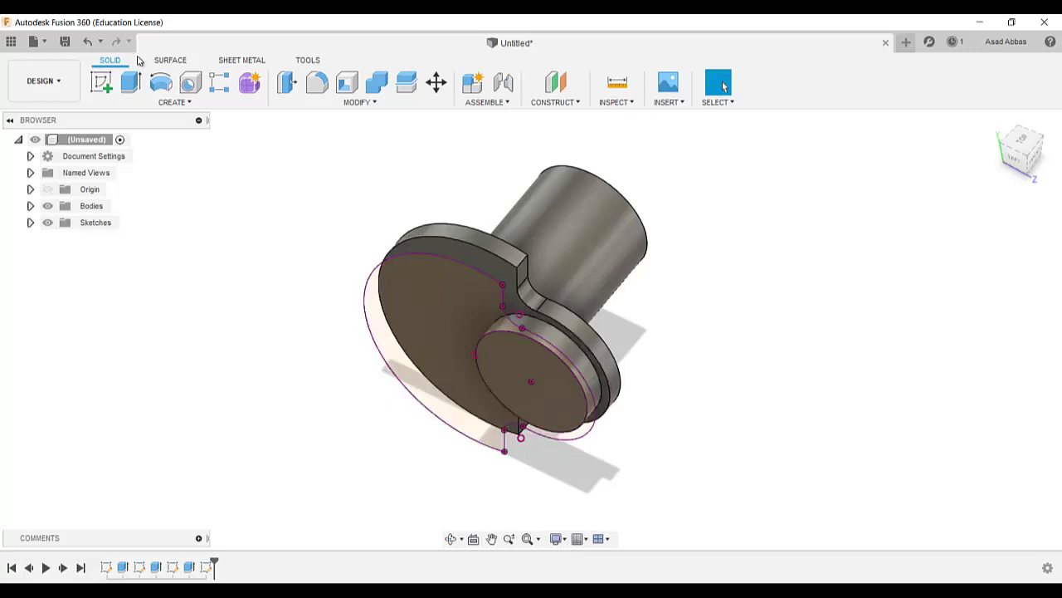
click(130, 82)
click(440, 332)
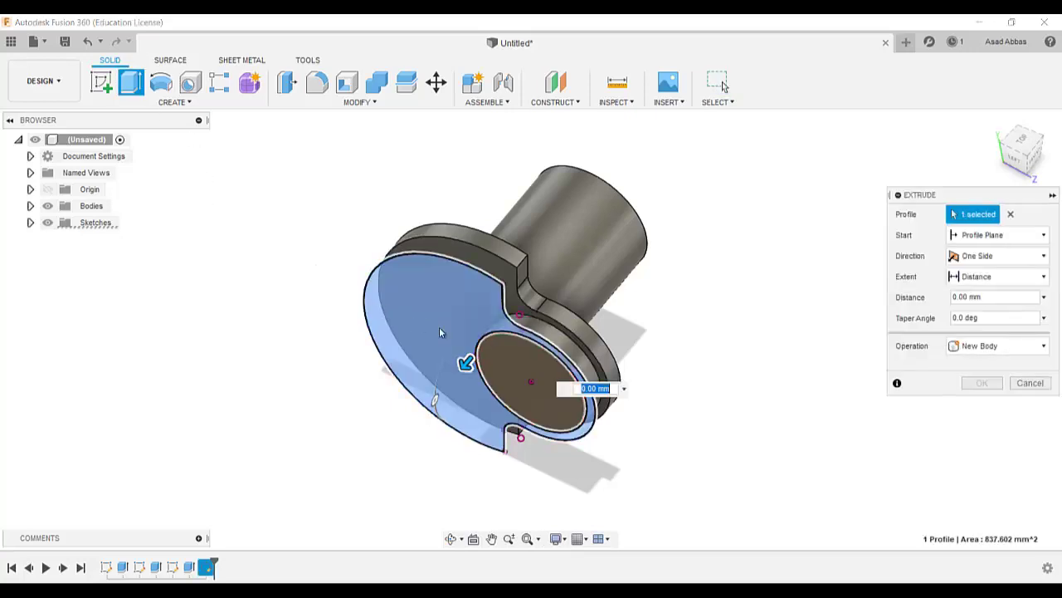
click(492, 362)
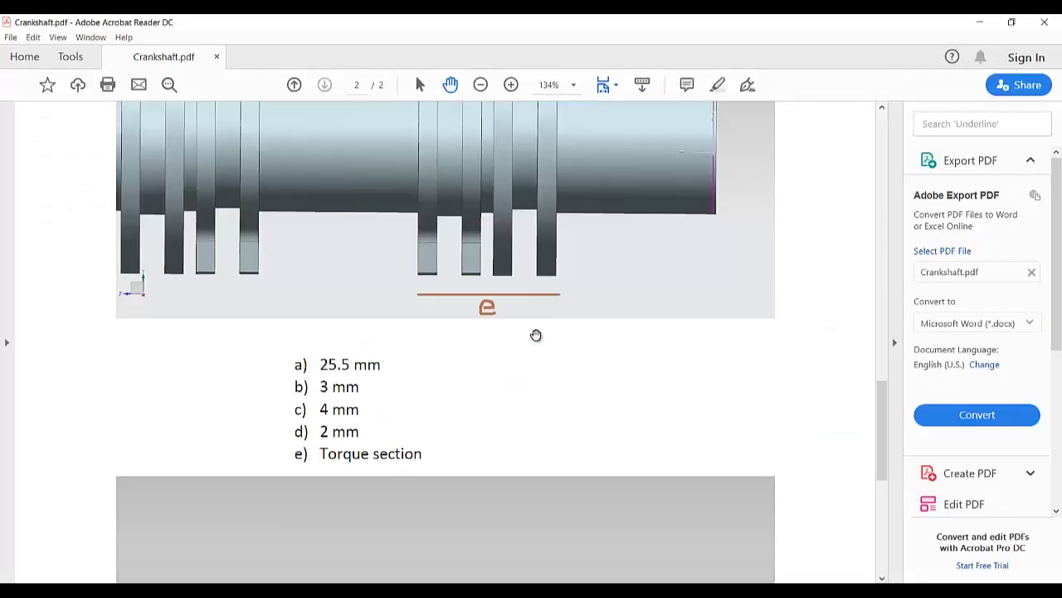
scroll(536, 334, up, 3)
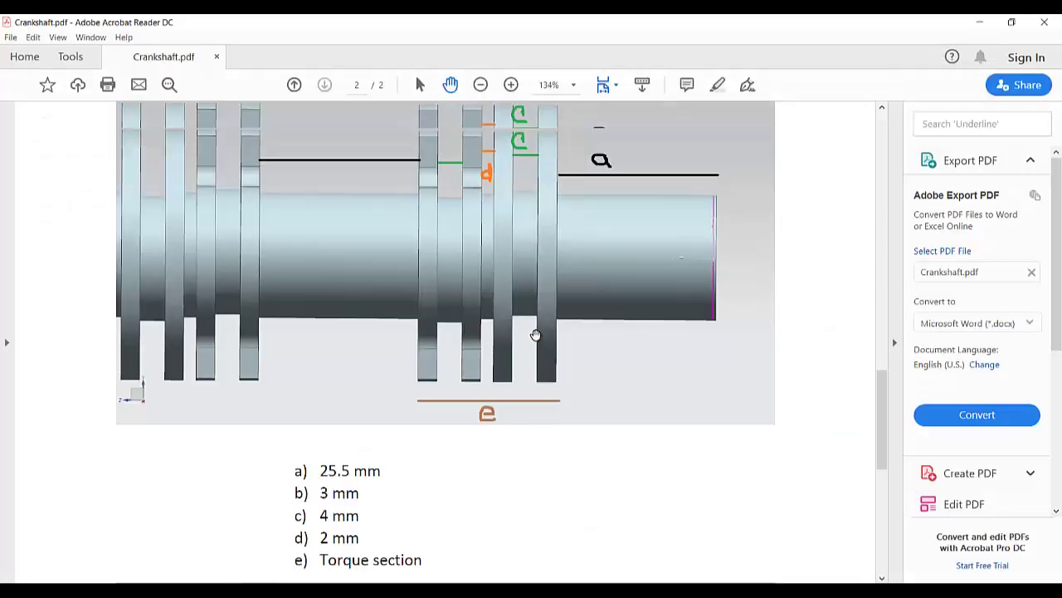
scroll(535, 334, up, 2)
scroll(553, 355, down, 5)
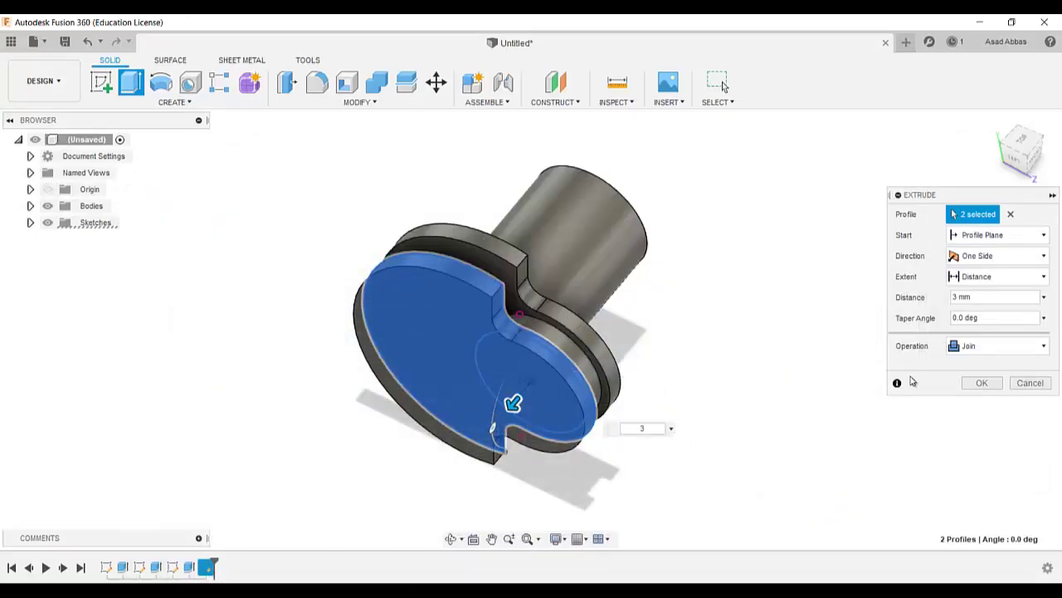
click(969, 383)
shift+middle_drag(809, 367, 763, 381)
Switch to Crankshaft.pdf and review the torque section layout, its lettered dimensions and the diameter of the main and secondary sections.
key(alt+Tab)
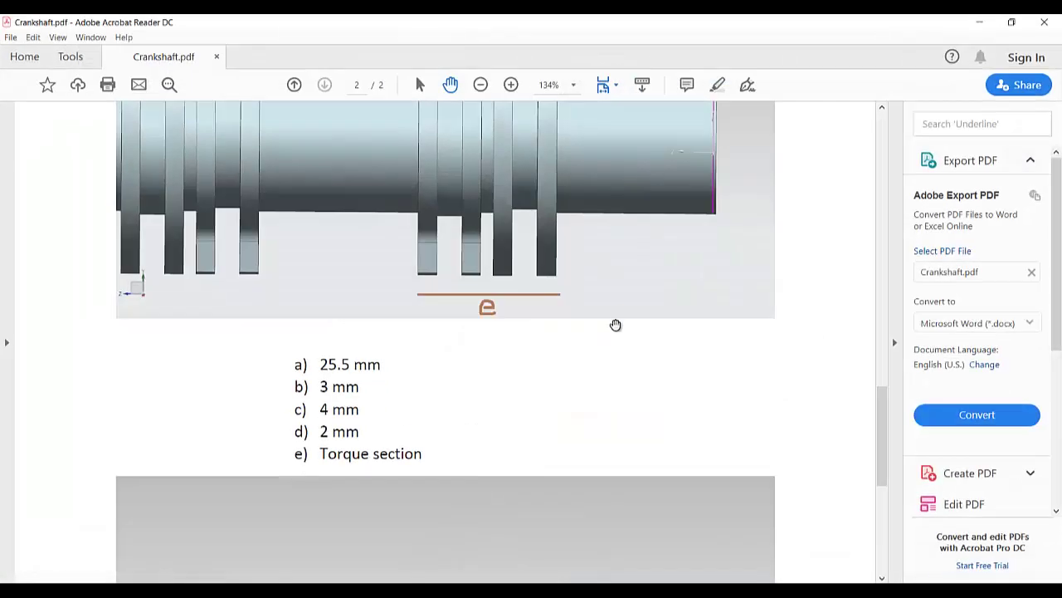
scroll(587, 362, up, 3)
scroll(586, 361, down, 3)
scroll(584, 360, down, 6)
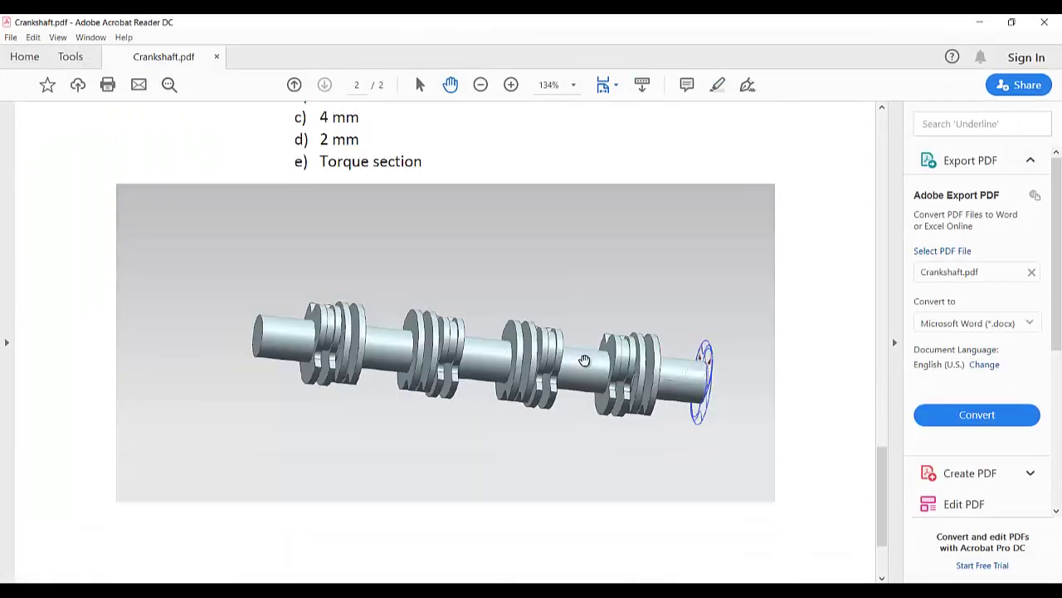
scroll(620, 365, up, 20)
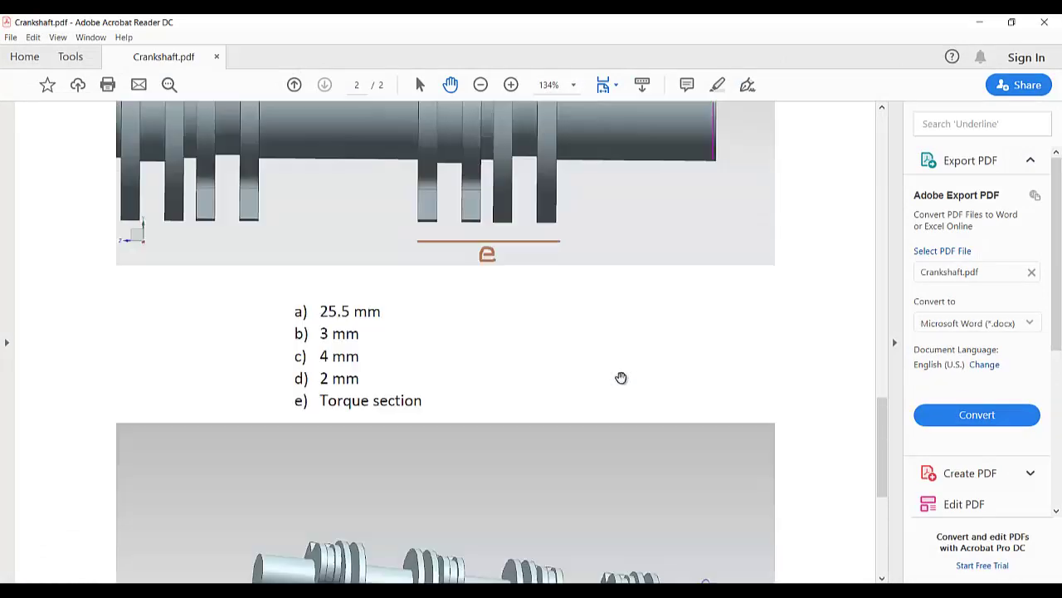
scroll(621, 378, up, 5)
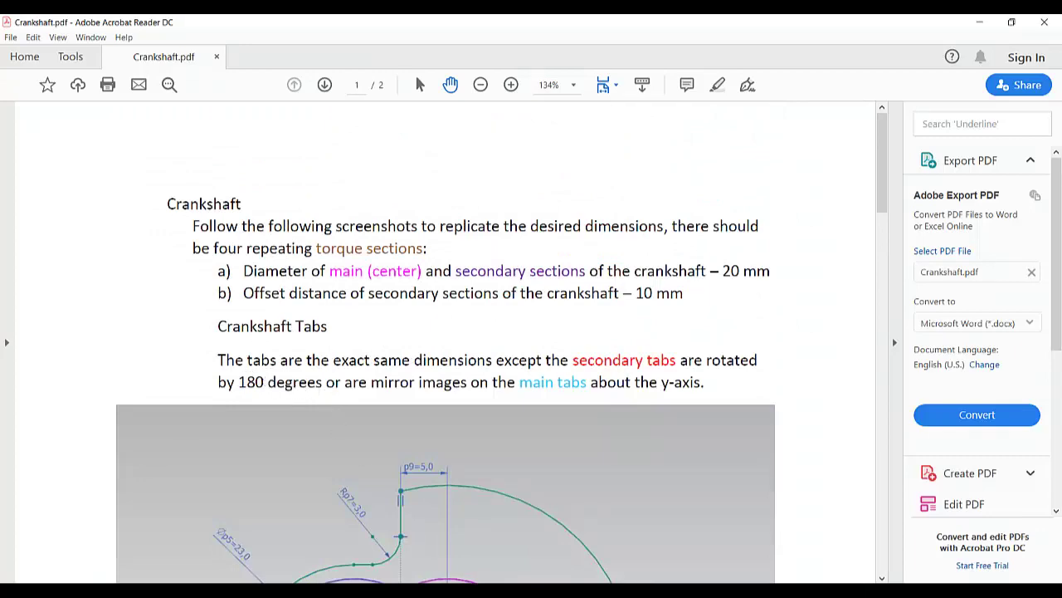
Return to Fusion 360, sketch a 20 mm diameter circle on the second tab's outer face, centred on the origin, and finish the sketch.
key(alt+Tab)
click(101, 81)
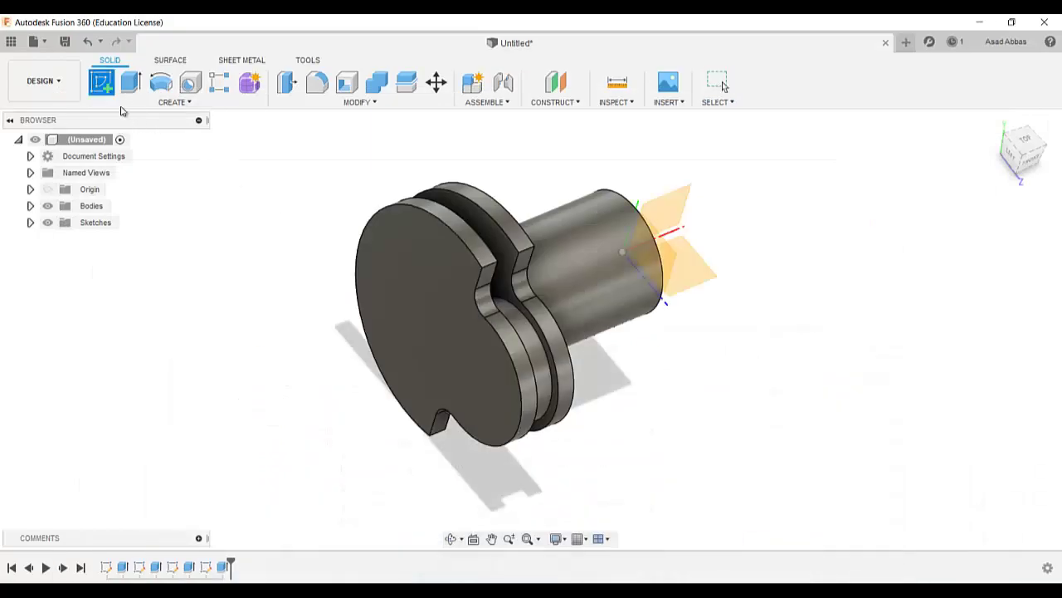
click(410, 373)
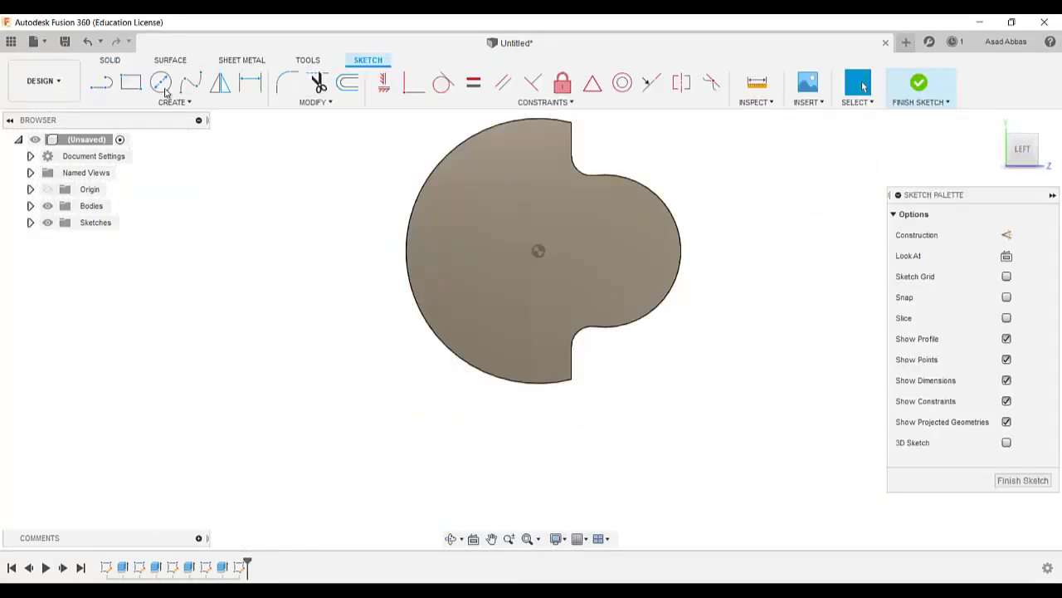
click(161, 82)
click(538, 252)
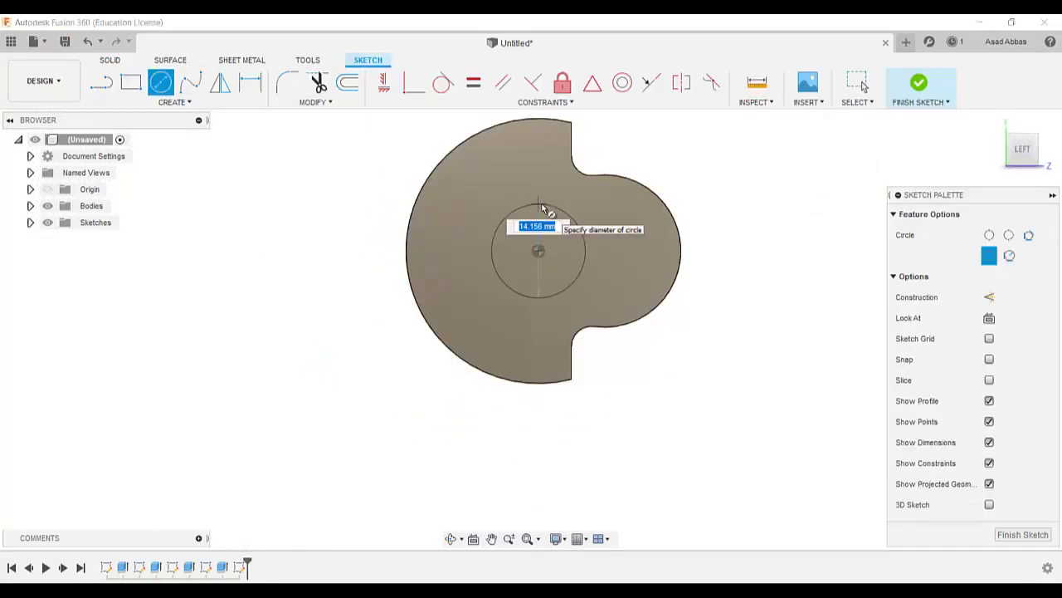
text(8)
key(Return)
key(Escape)
click(1020, 481)
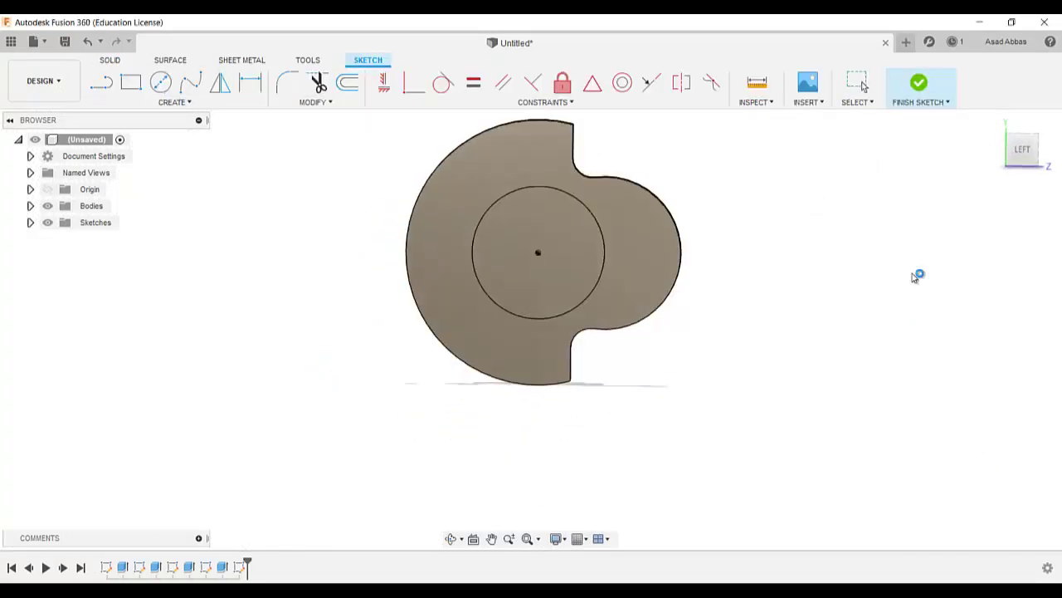
Extrude the 20 mm circle together with the surrounding tab face 2 mm outward as a join, per dimension d in Crankshaft.pdf.
click(131, 82)
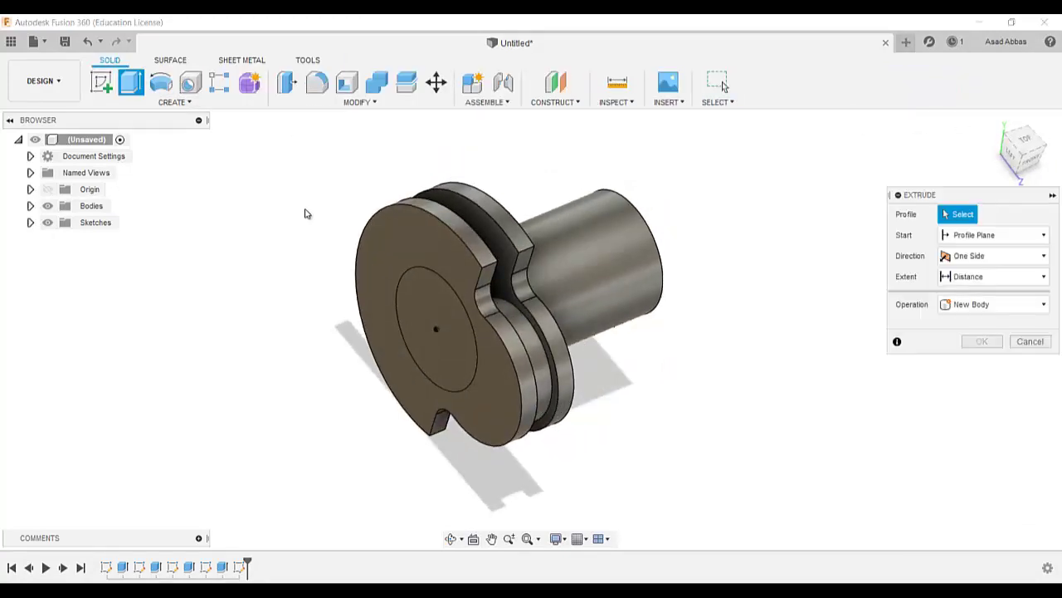
click(417, 315)
click(390, 382)
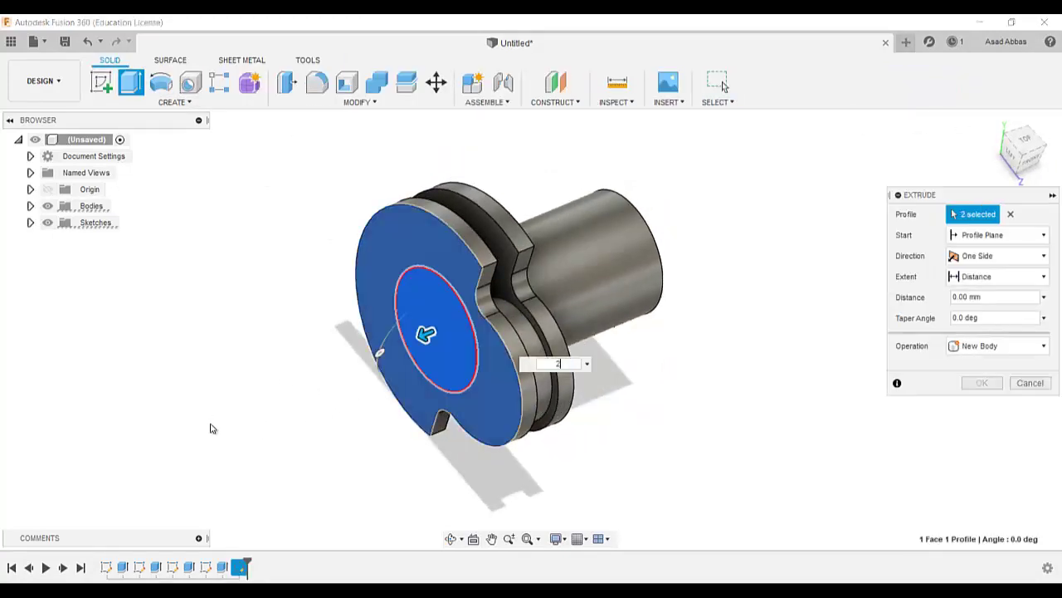
key(alt+Tab)
scroll(483, 419, down, 10)
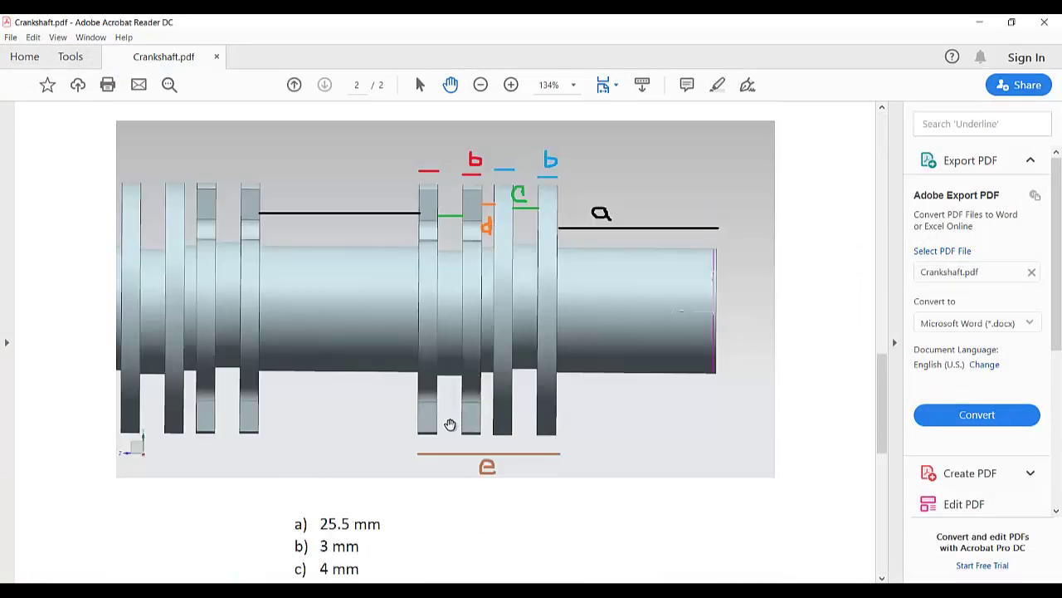
scroll(432, 434, down, 2)
key(alt+Tab)
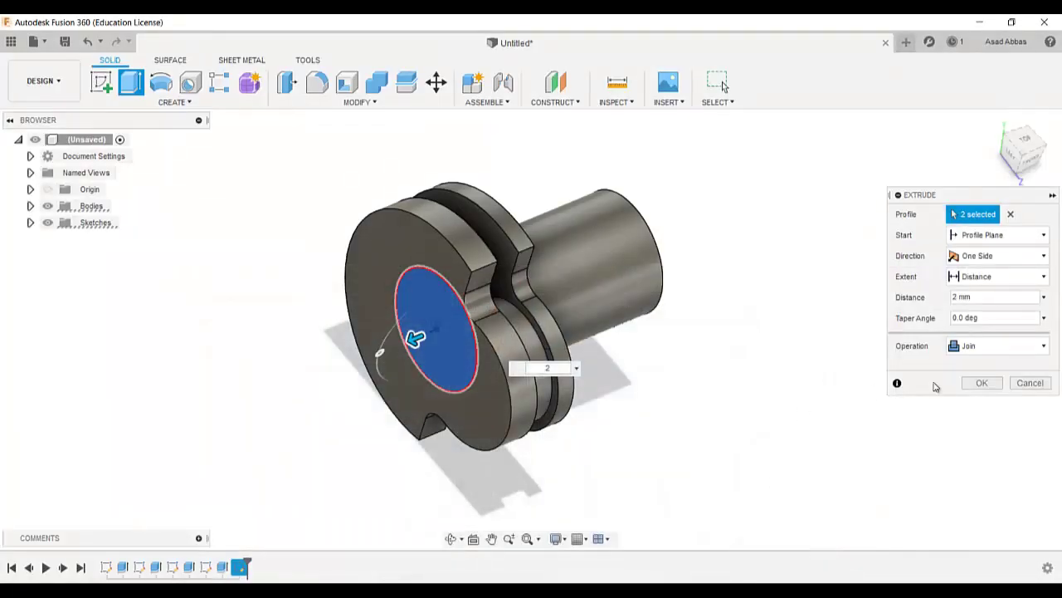
click(980, 384)
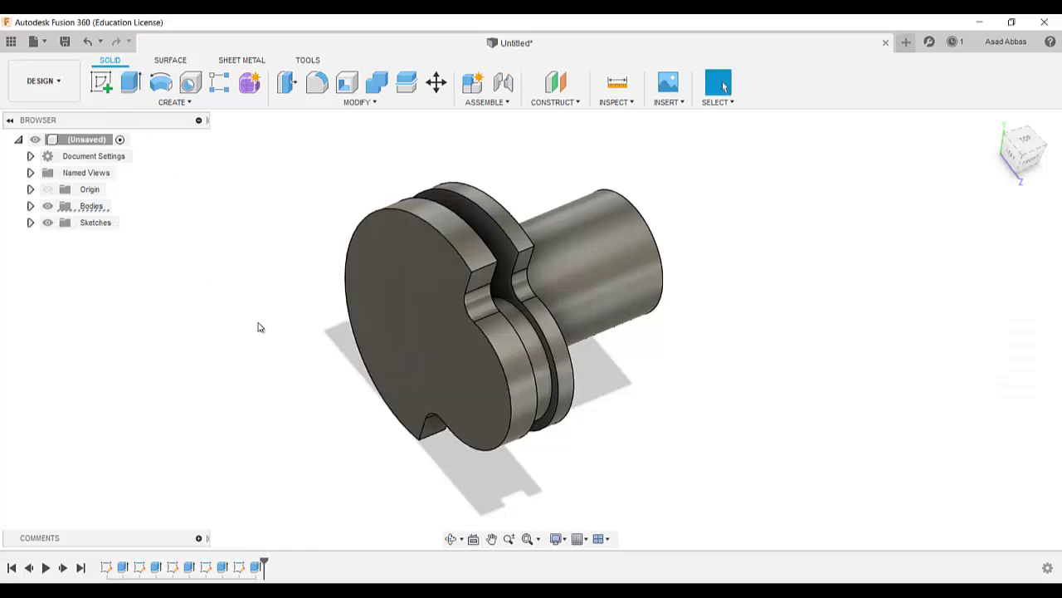
Edit the last extrude so that only the 20 mm circle profile is joined 2 mm outward, without the surrounding tab face.
shift+middle_drag(258, 327, 230, 370)
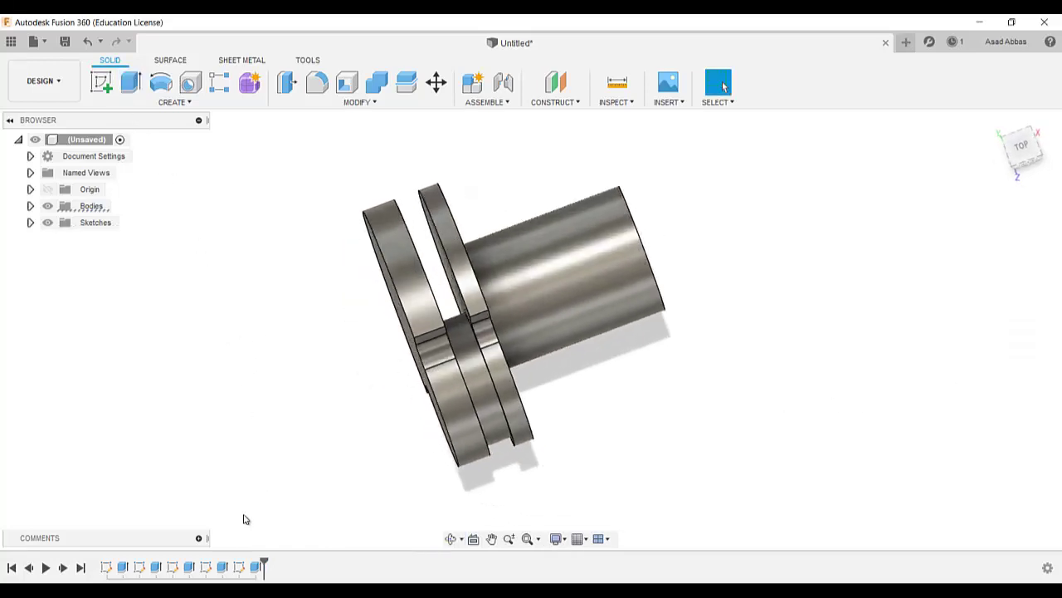
click(255, 568)
right_click(257, 567)
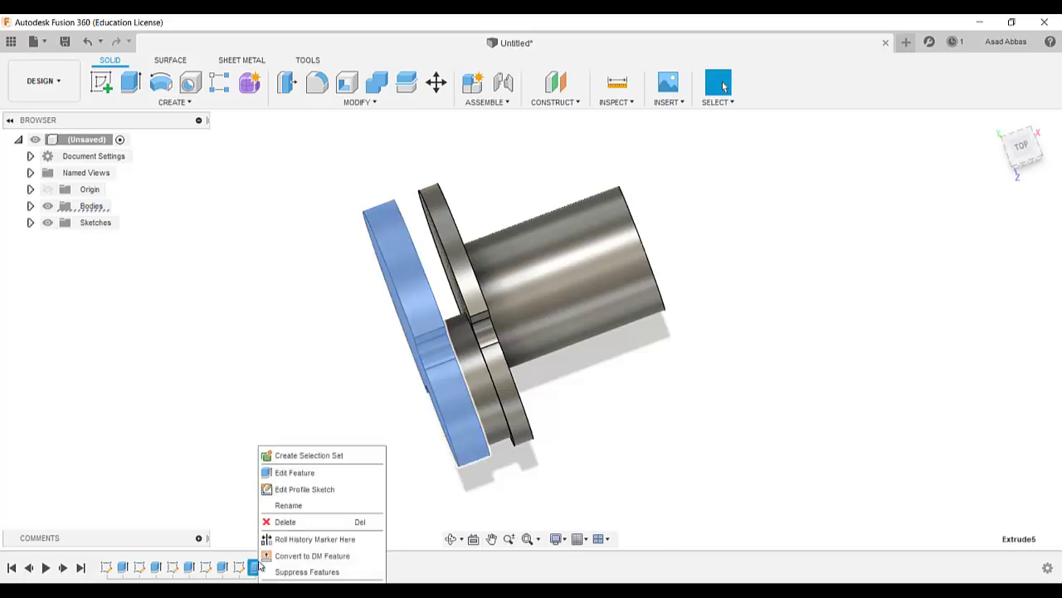
click(285, 476)
shift+middle_drag(211, 249, 231, 242)
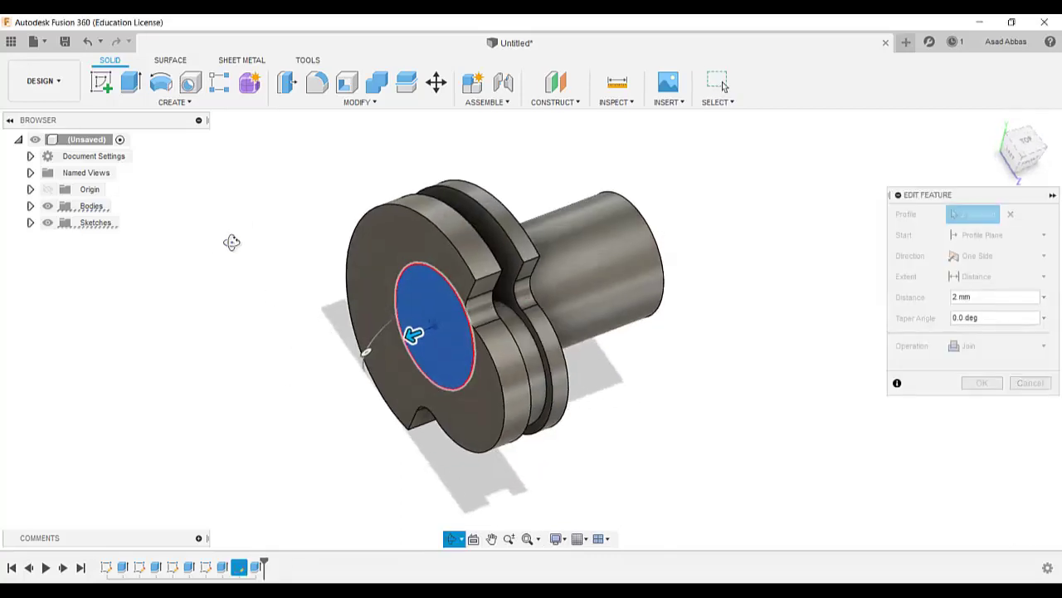
shift+middle_drag(212, 290, 241, 249)
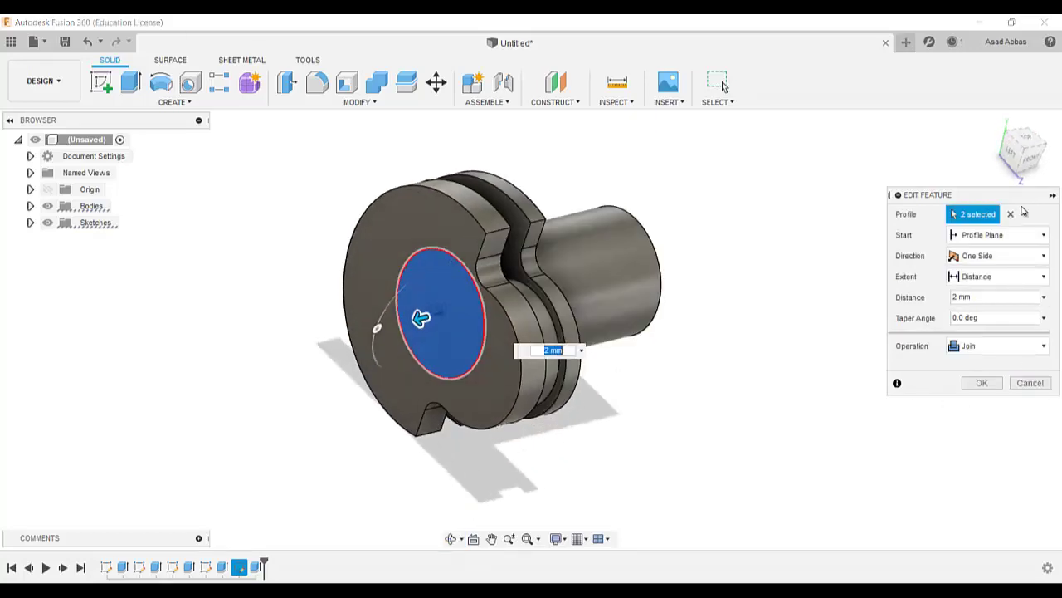
click(1011, 215)
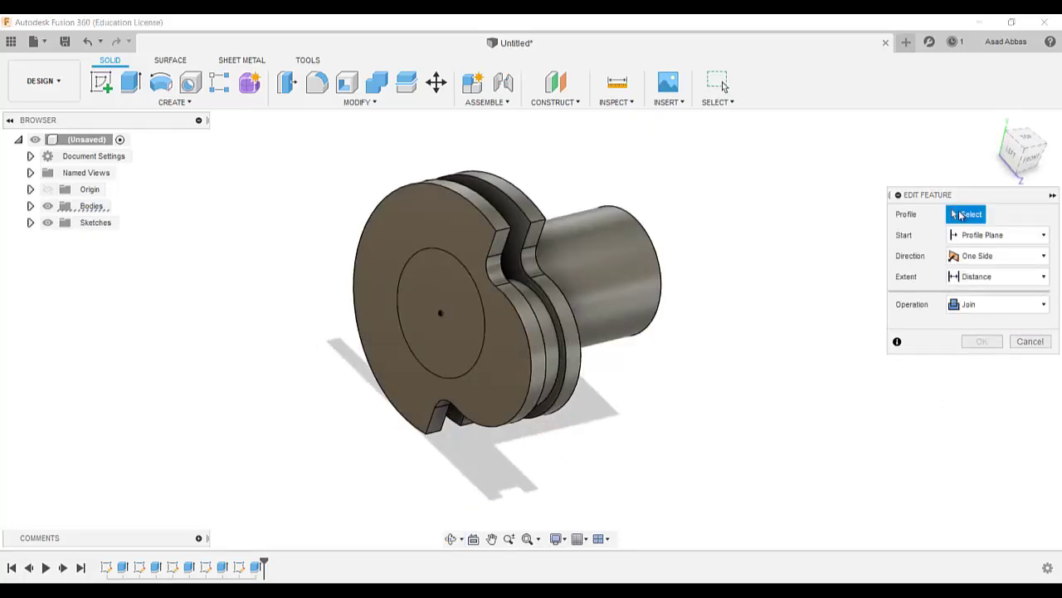
click(430, 300)
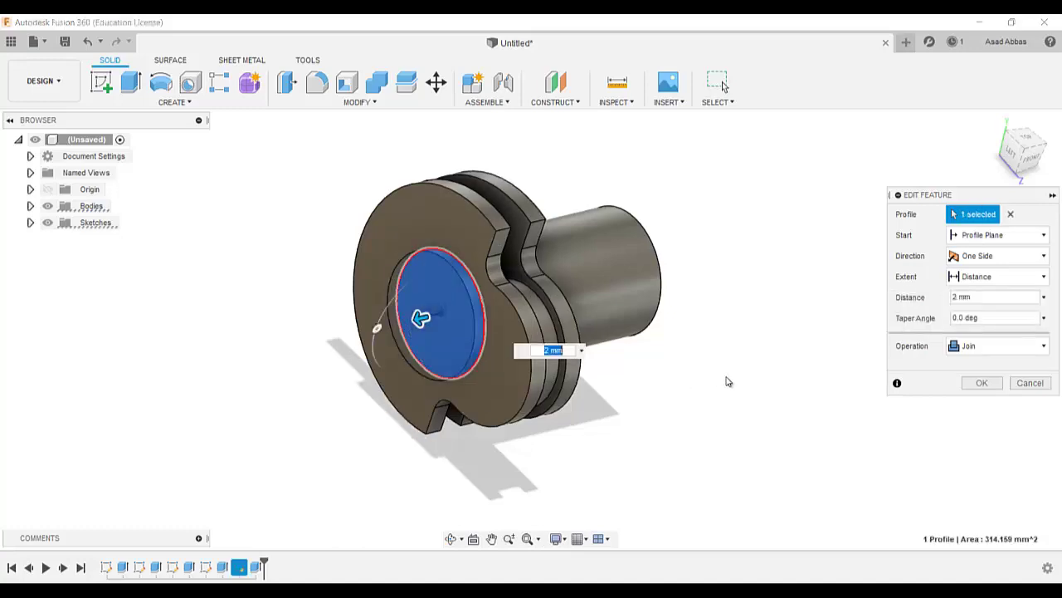
click(961, 382)
shift+middle_drag(771, 385, 749, 412)
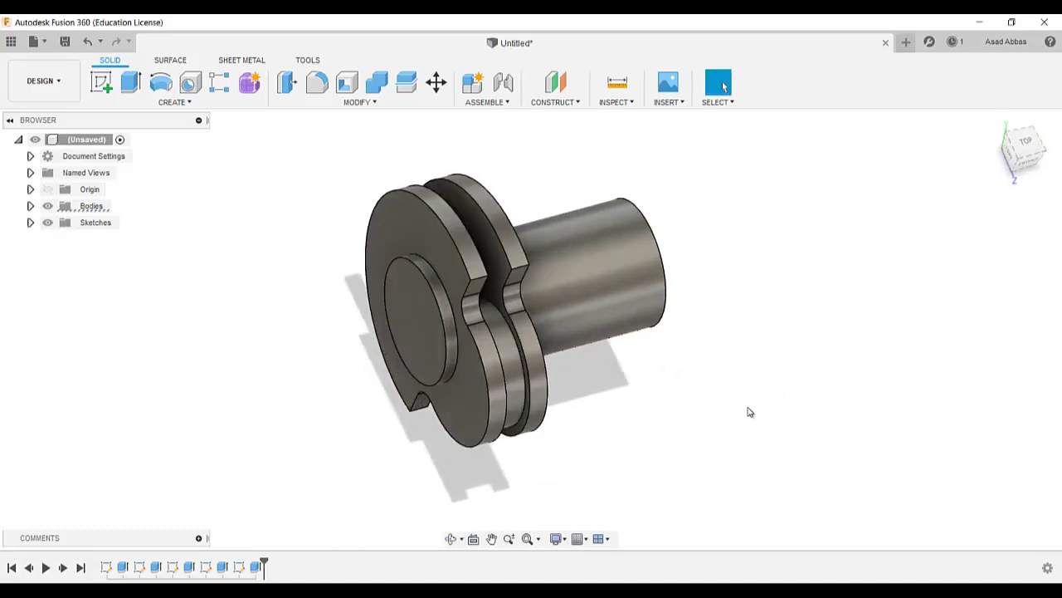
Start a sketch on the 20 mm pin's outer face and draw a 40 mm diameter circle centred on the origin.
click(102, 83)
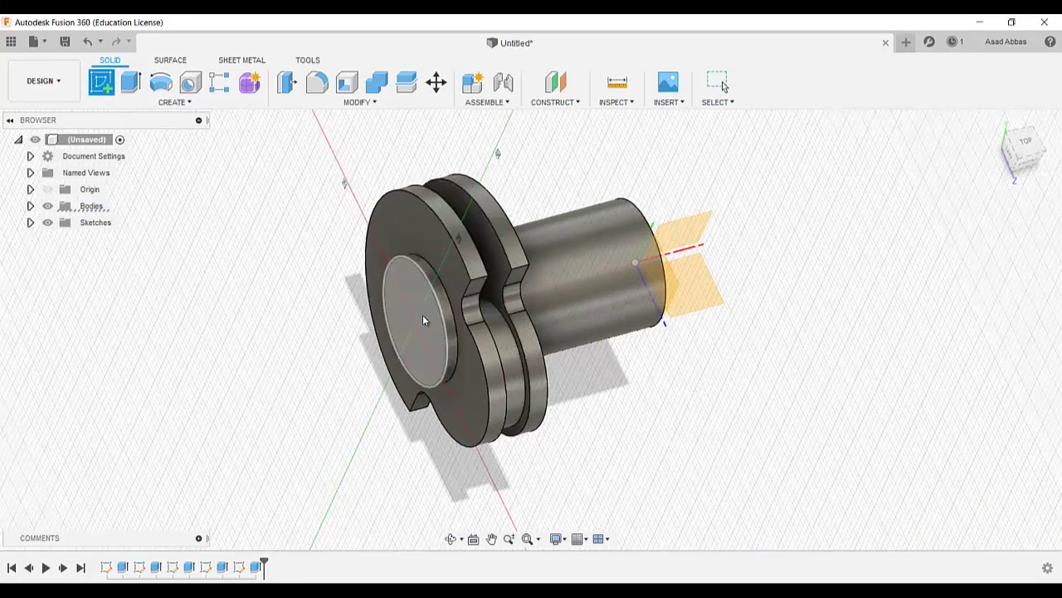
click(406, 295)
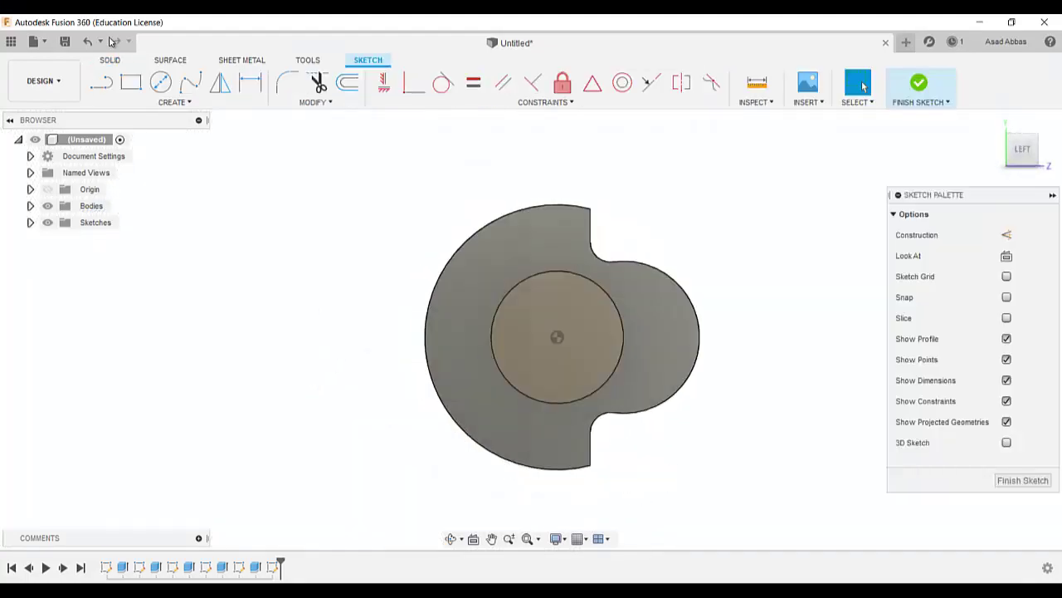
click(161, 82)
click(557, 337)
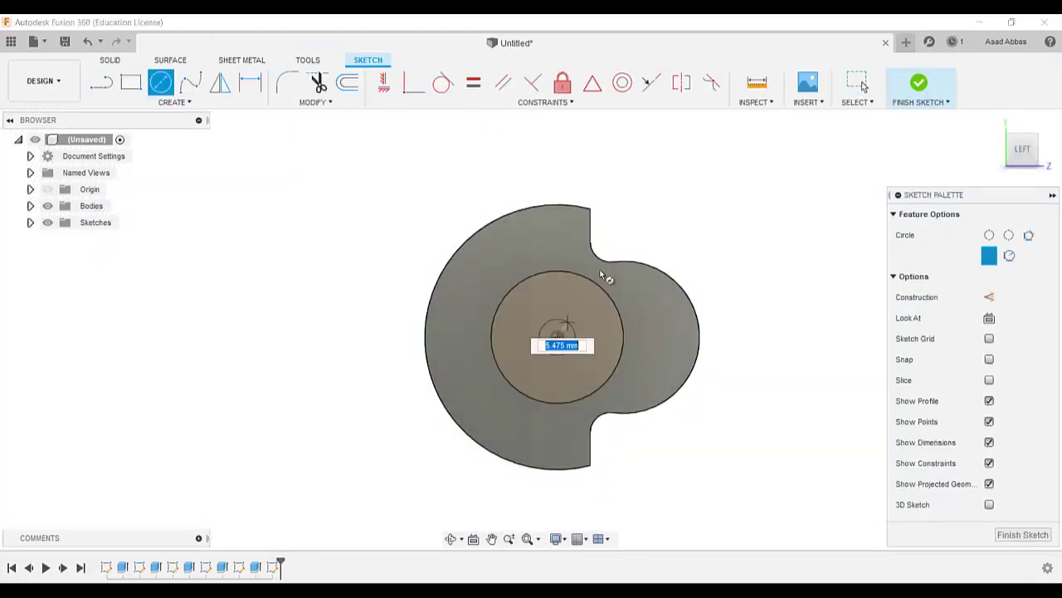
click(648, 217)
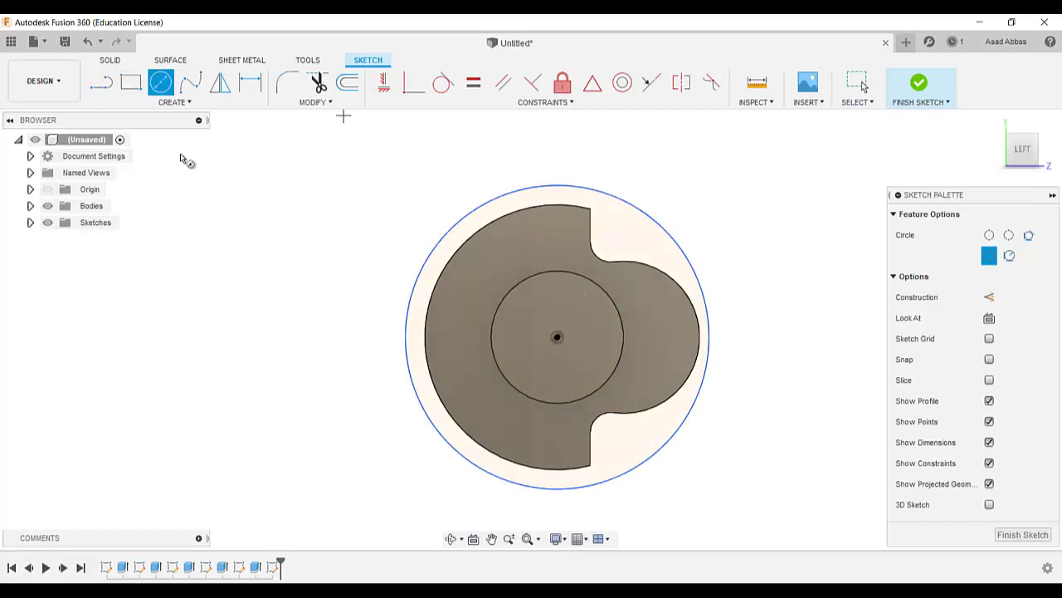
key(d)
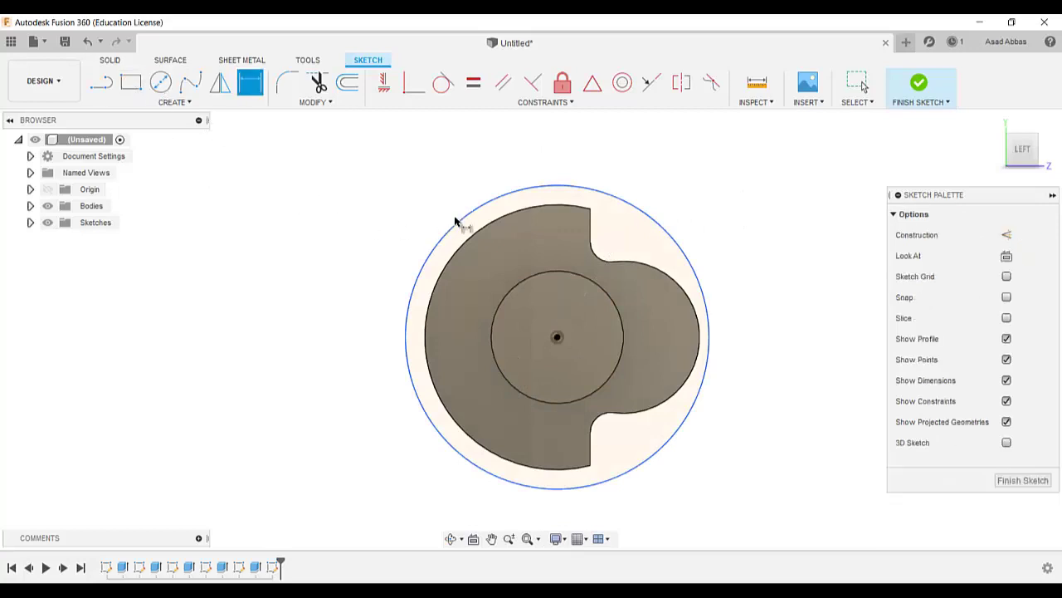
click(456, 221)
click(408, 194)
text(40)
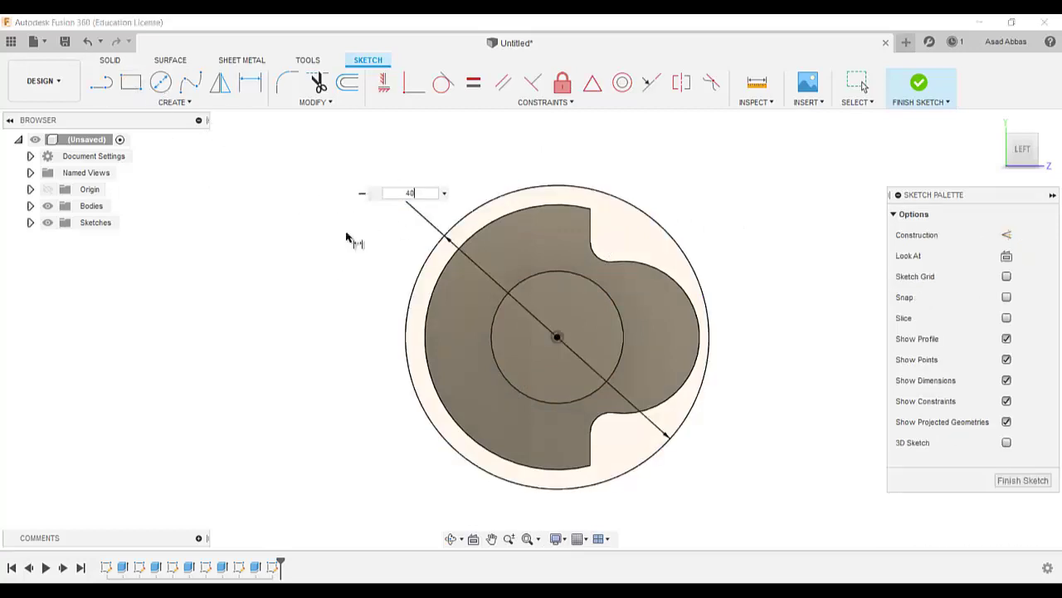
key(Return)
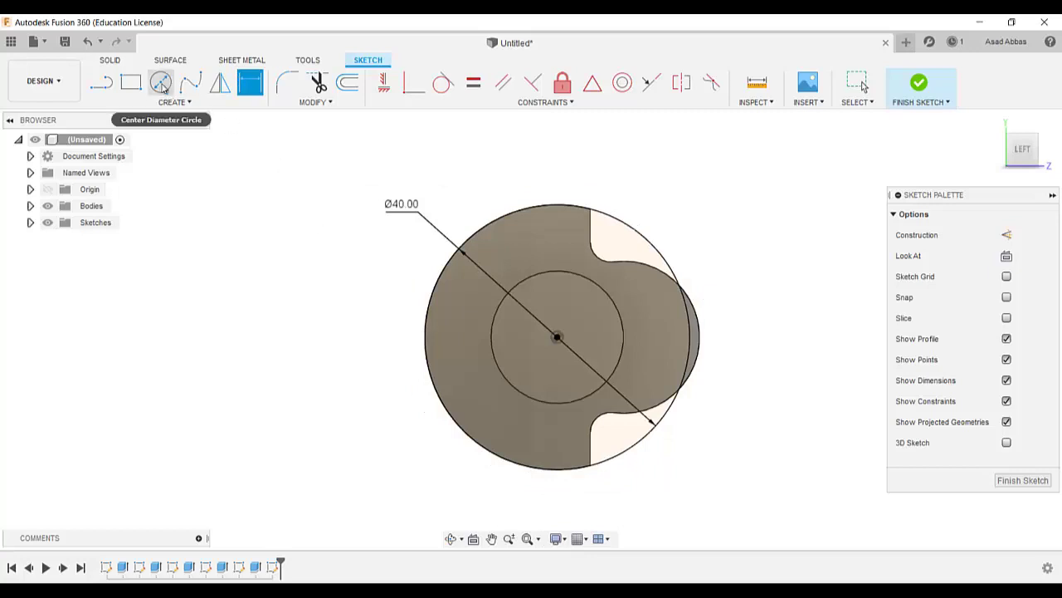
Draw a 23 mm diameter circle centred on the pin edge opposite the previous lobe, and constrain its centre horizontal to the origin.
click(160, 81)
click(492, 337)
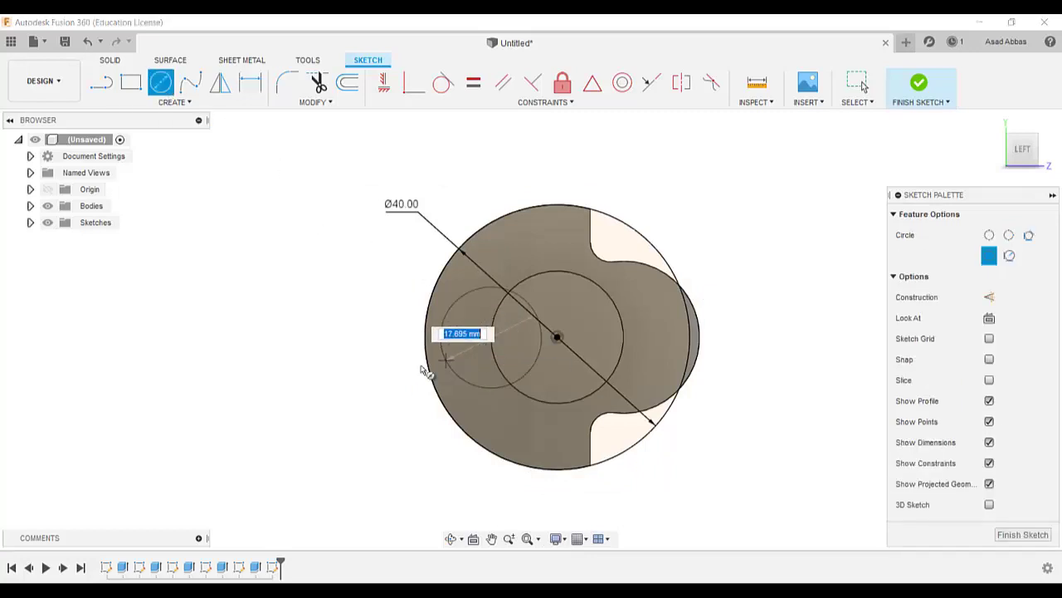
text(23)
key(Return)
key(Escape)
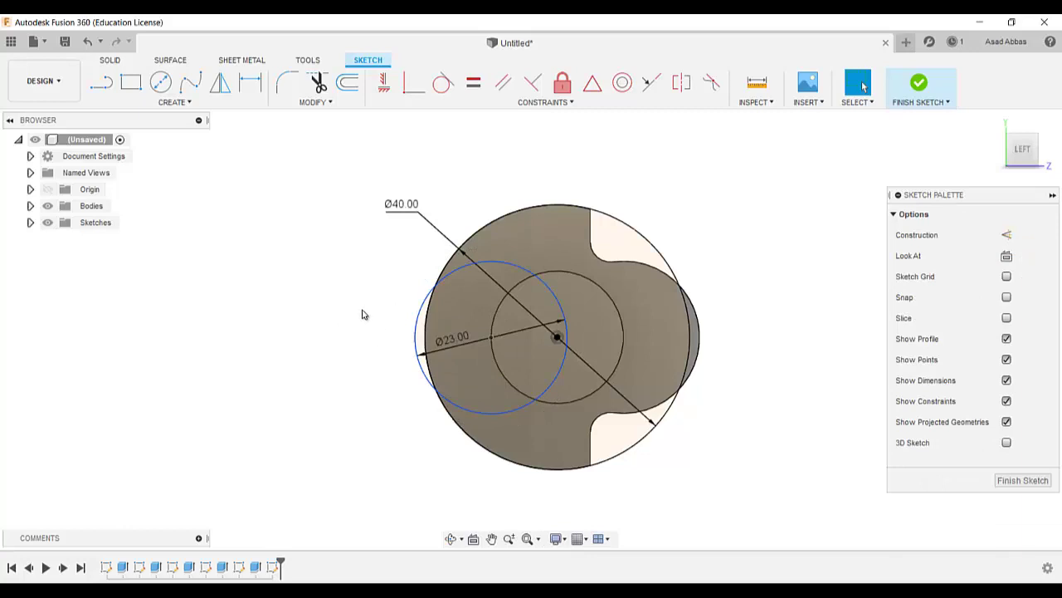
click(384, 82)
click(557, 338)
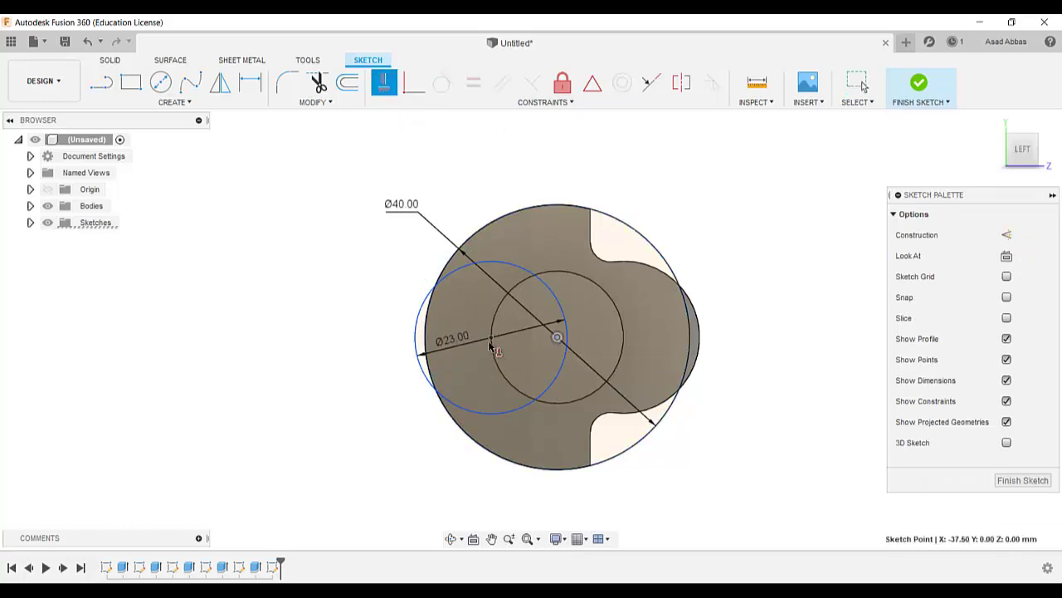
click(491, 337)
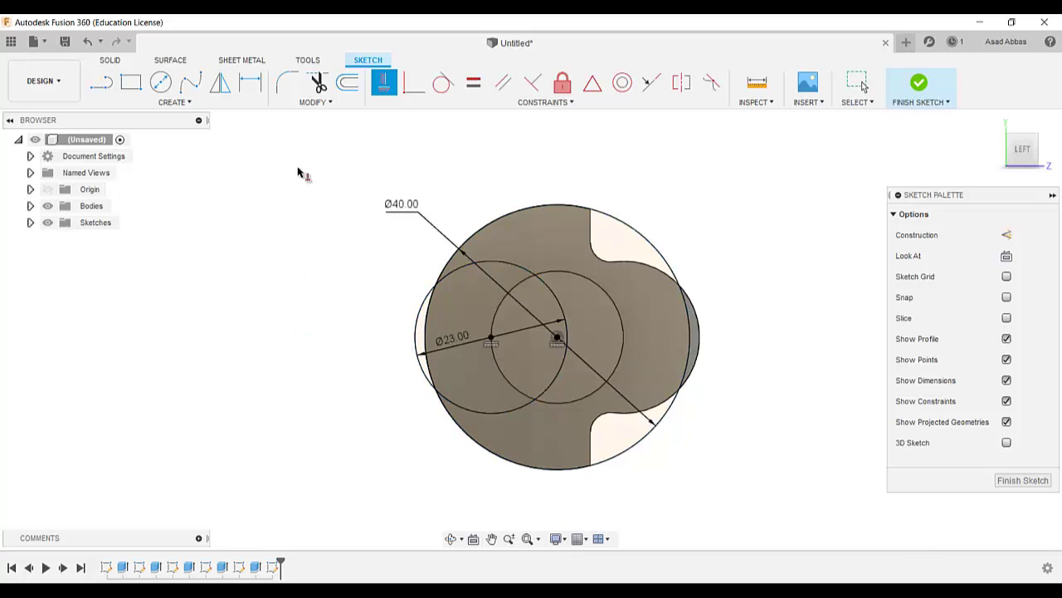
Draw a vertical line across both circles between their centres, and trim its upper end outside the 40 mm circle.
click(101, 82)
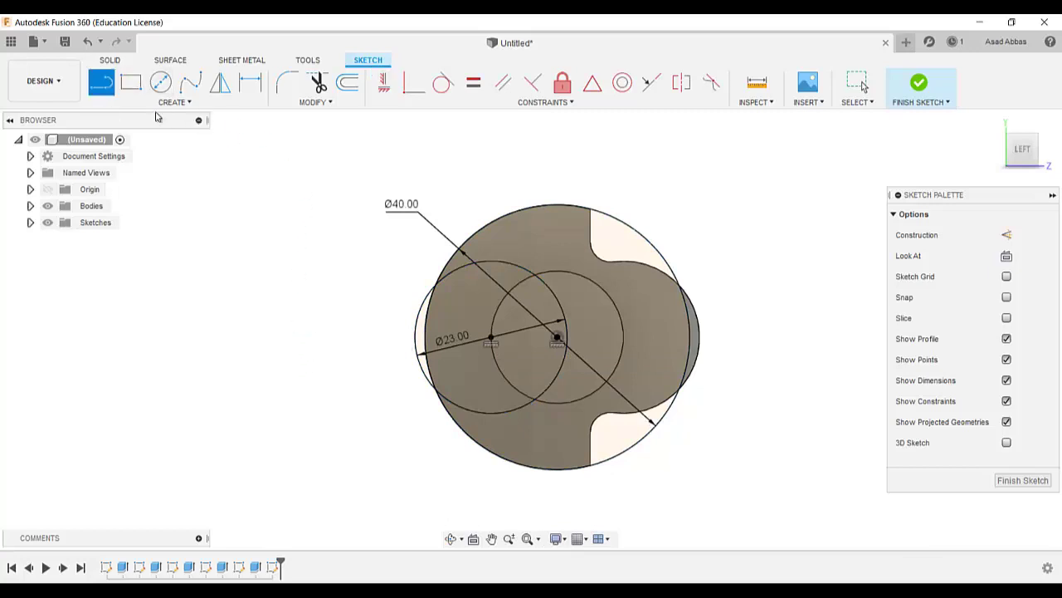
click(504, 192)
click(505, 502)
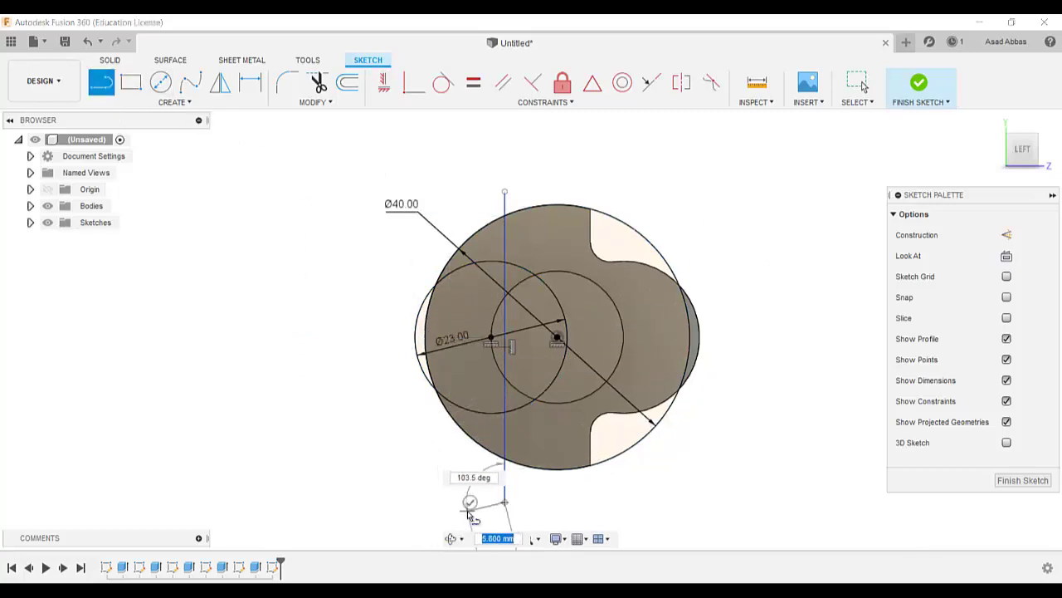
click(470, 501)
click(332, 103)
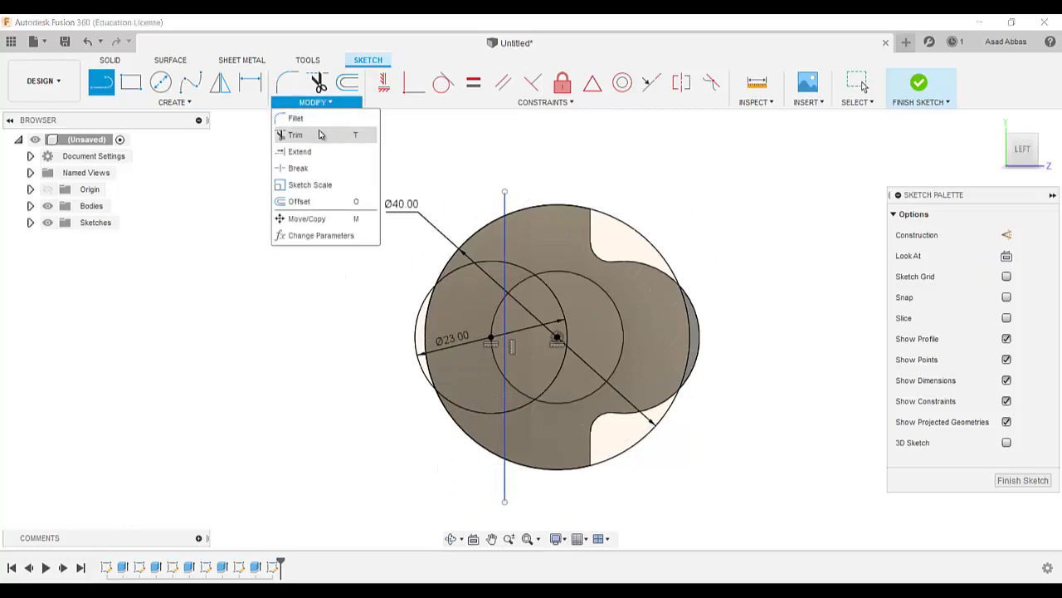
click(323, 134)
click(510, 211)
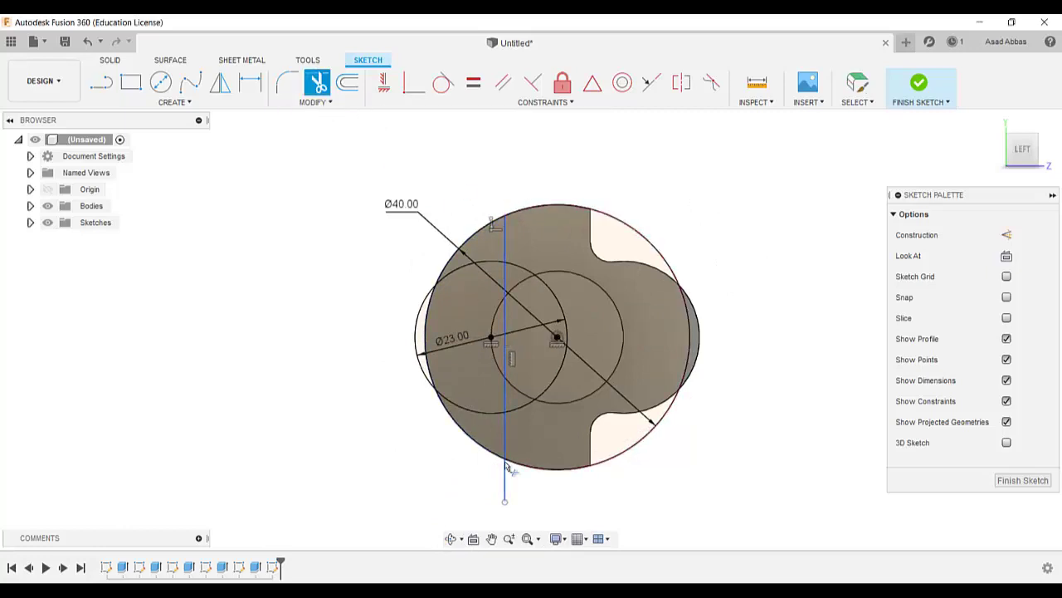
Try to trim the vertical line's lower end below the 40 mm circle, and undo that trim.
click(508, 492)
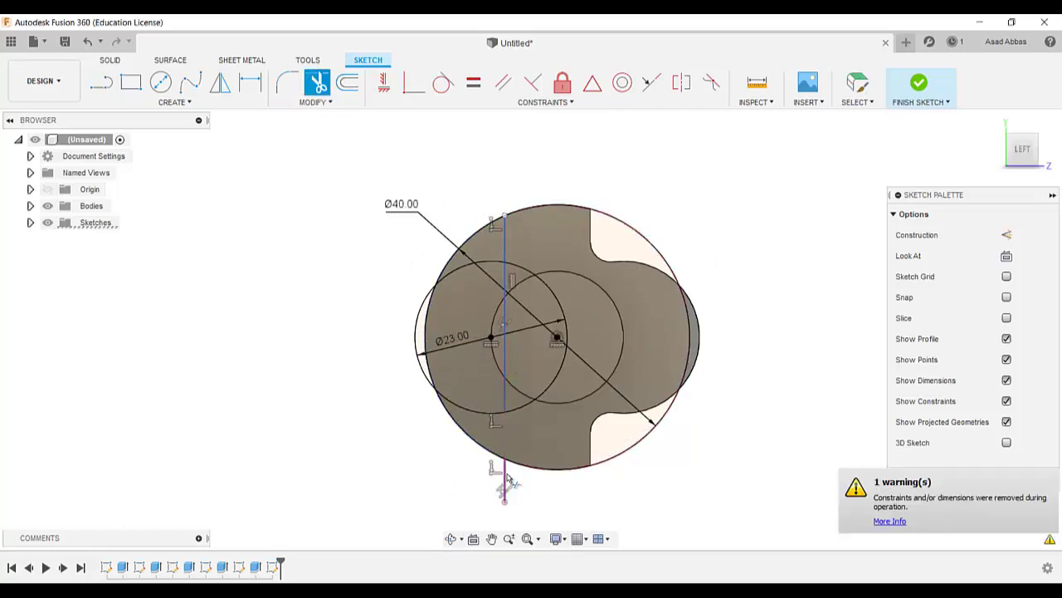
click(85, 41)
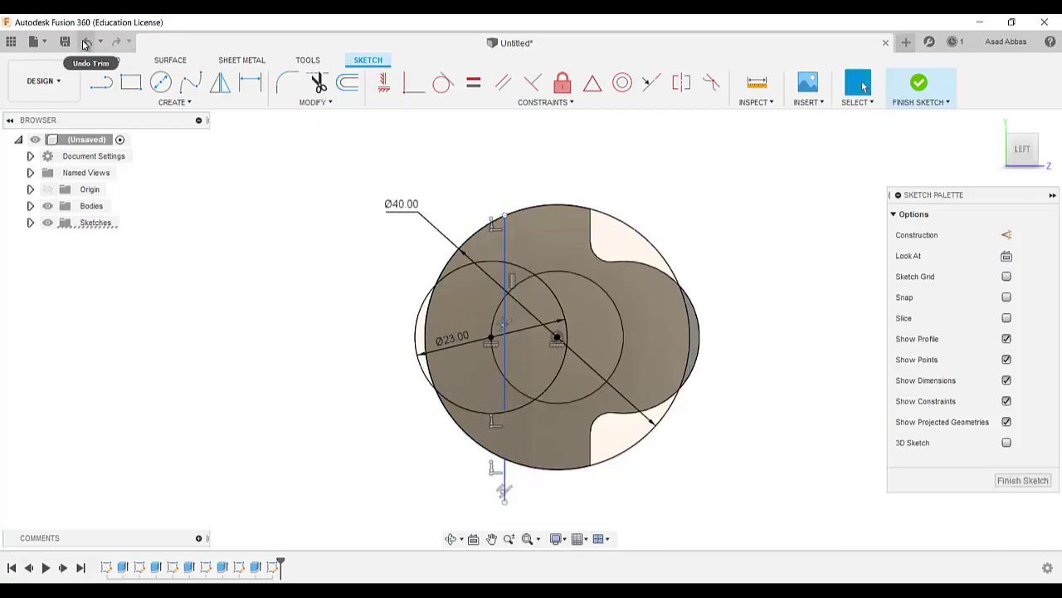
click(86, 41)
Trim the vertical line's lower end and its stretch inside the 23 mm circle, plus that circle's lower inner arc.
click(319, 102)
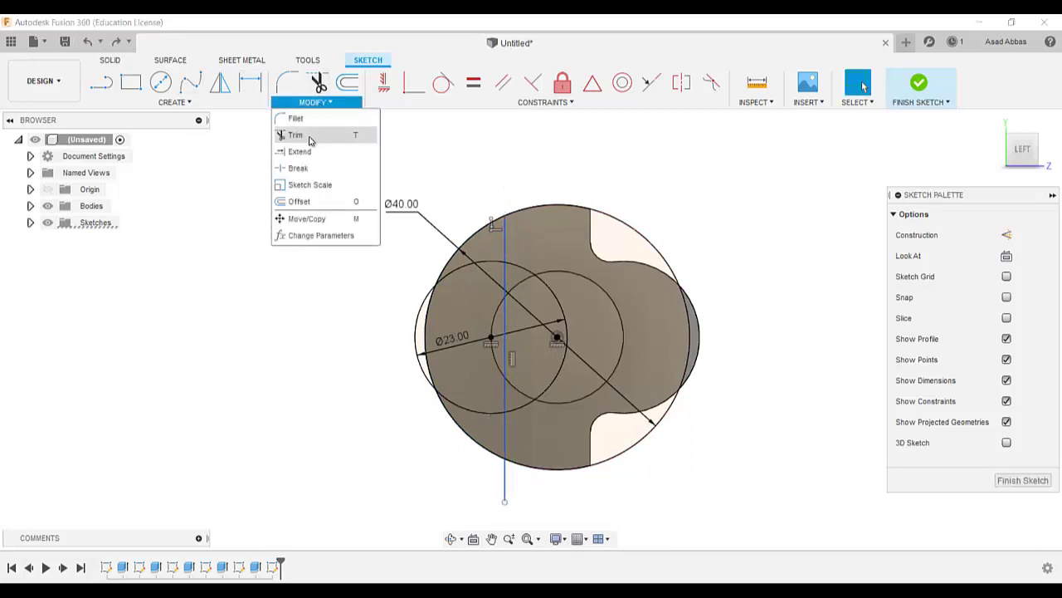
click(308, 137)
click(505, 490)
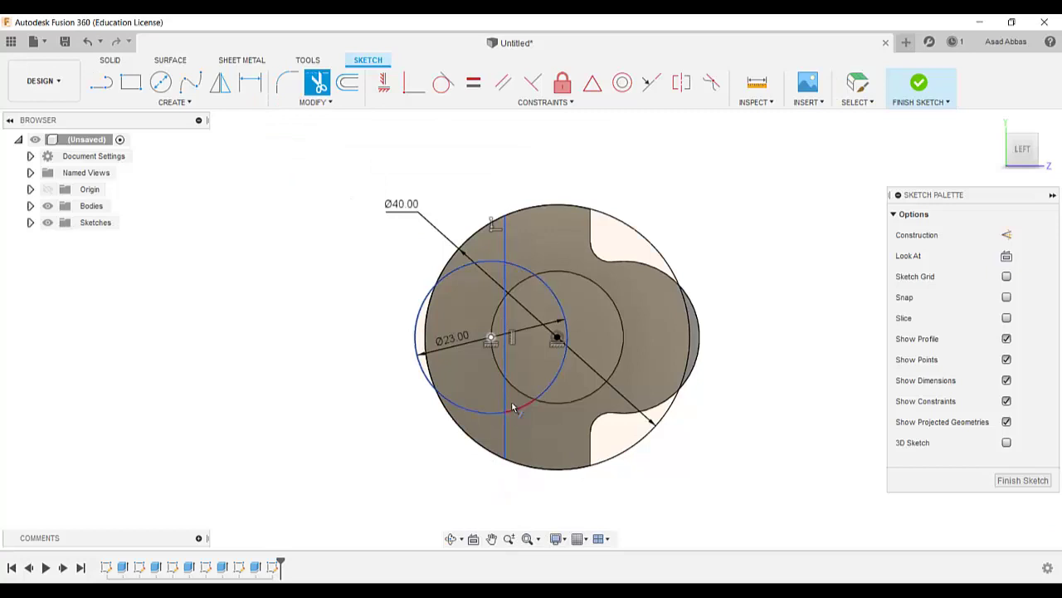
click(507, 336)
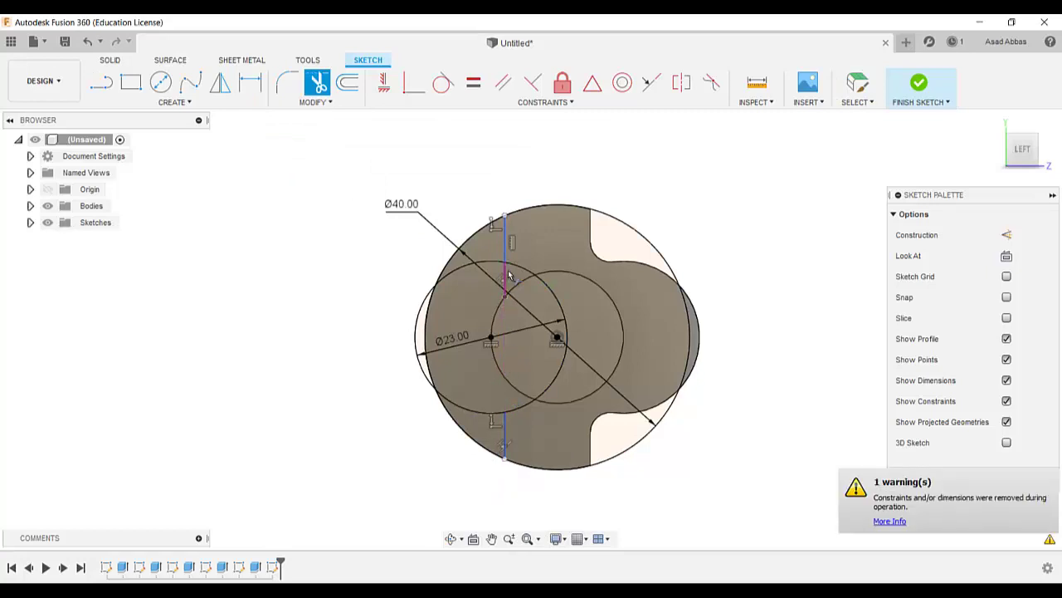
click(563, 302)
Trim the 40 mm circle's upper and lower arcs between the vertical line segments and the 23 mm circle.
scroll(308, 330, up, 2)
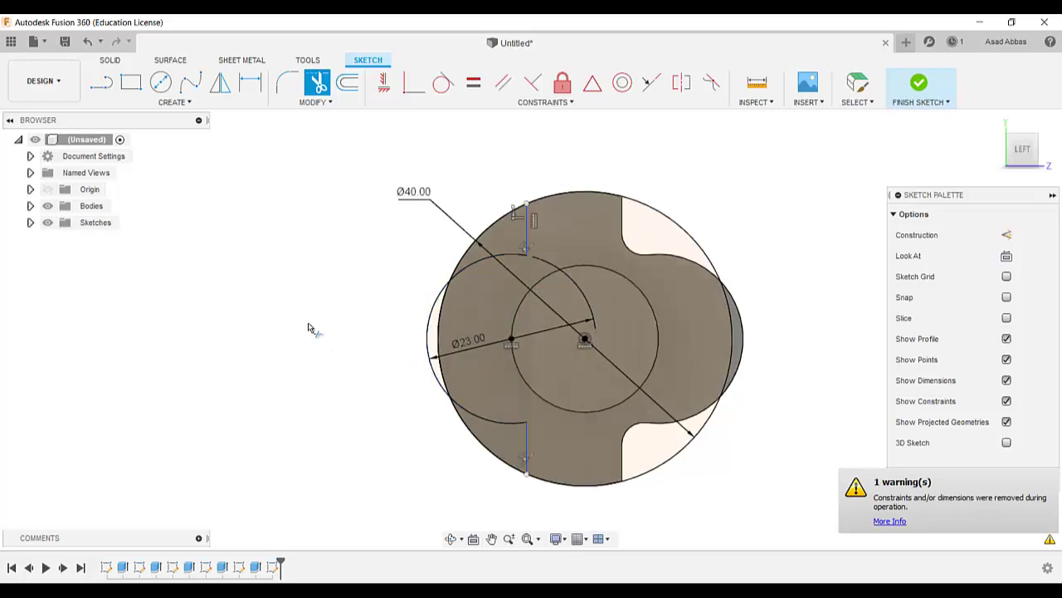
click(502, 224)
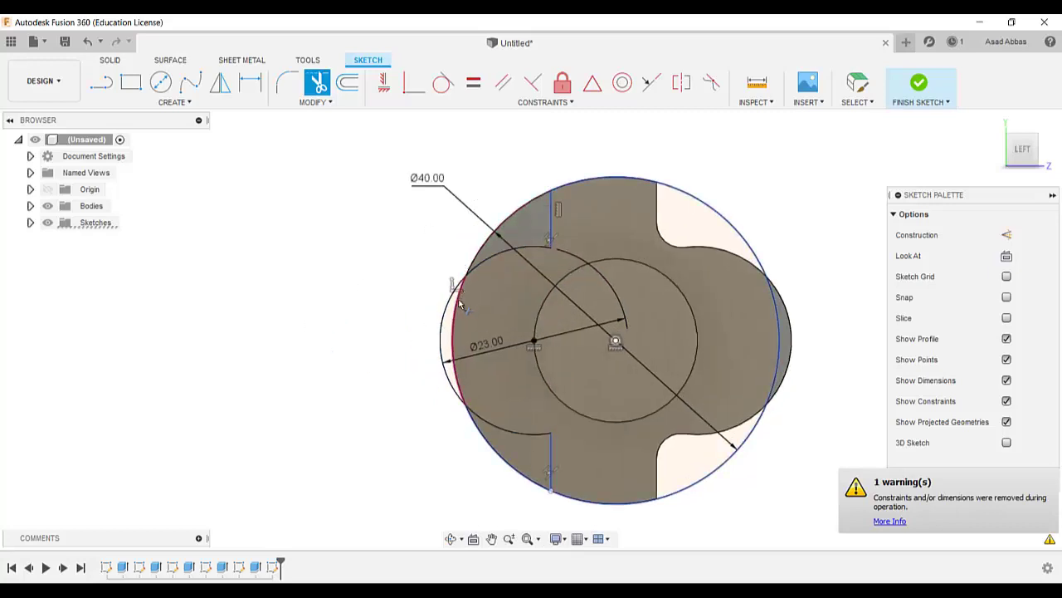
click(491, 456)
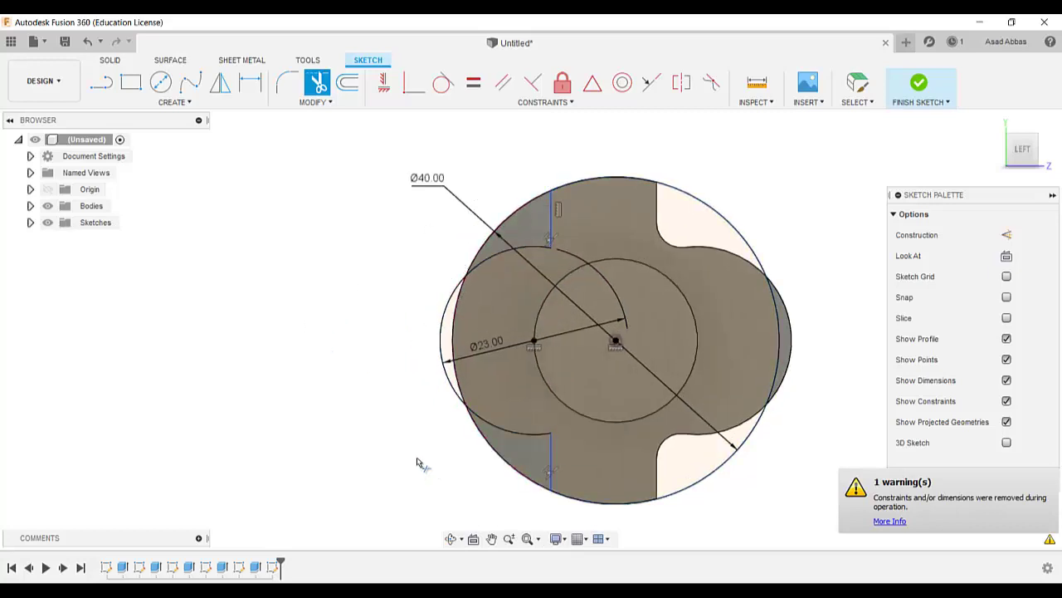
Dimension the upper vertical line segment 5 mm horizontally from the origin.
key(d)
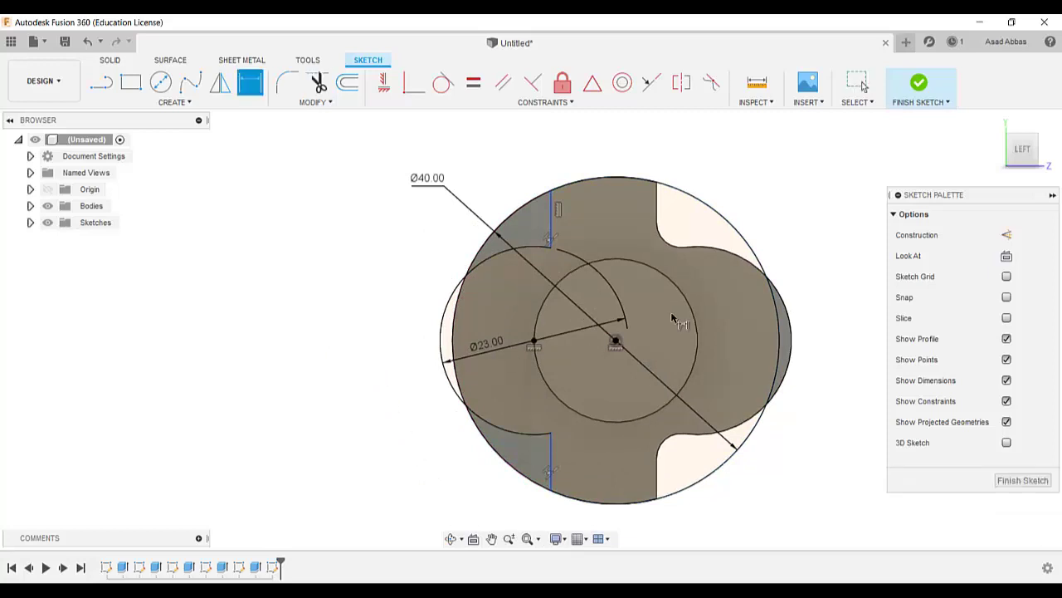
click(612, 344)
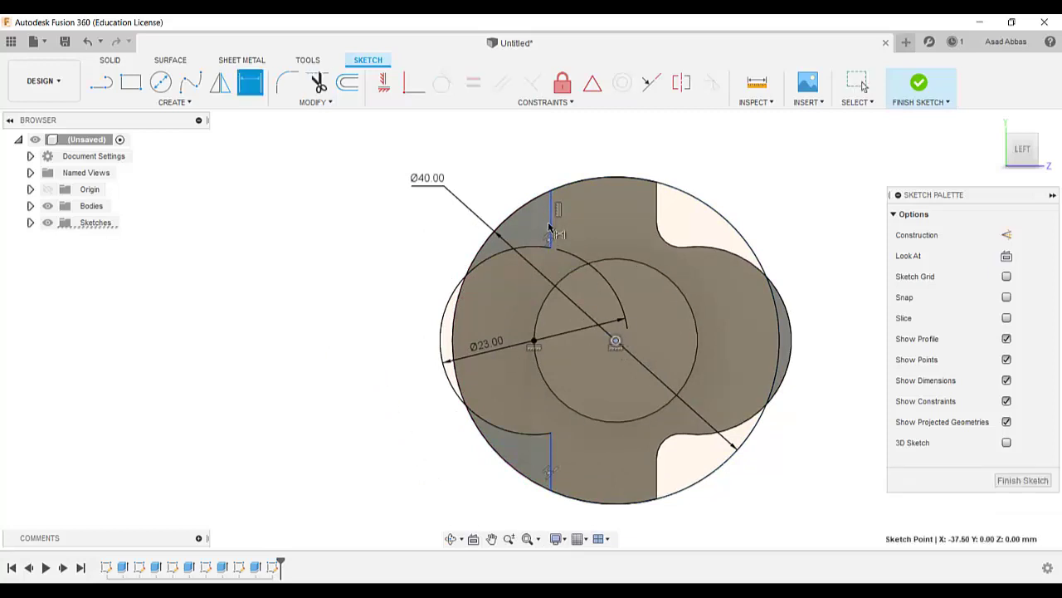
click(549, 226)
click(569, 150)
text(5)
key(Return)
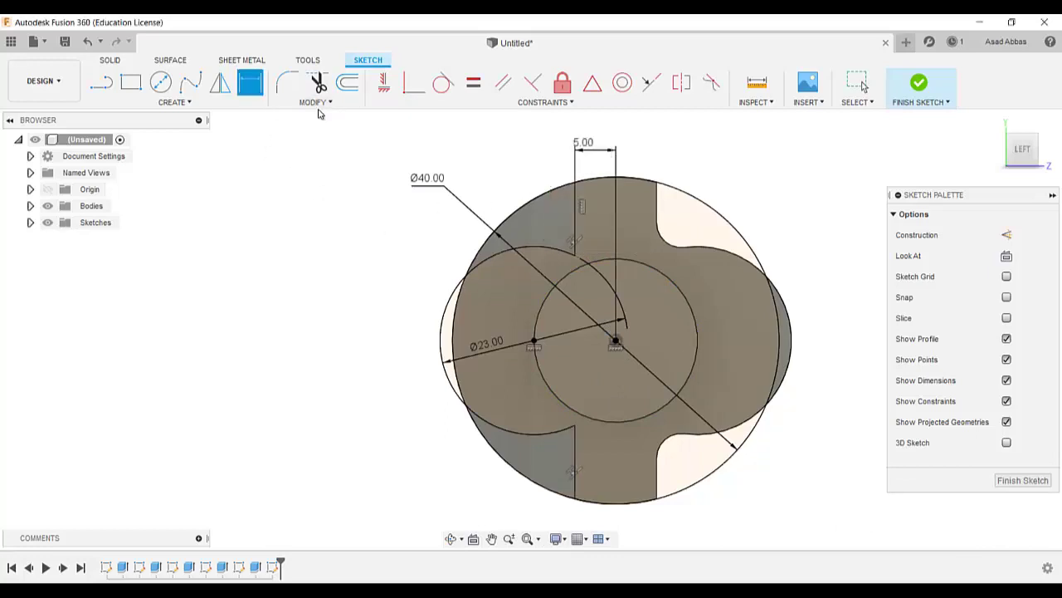
Fillet the upper and lower corners where the vertical line segments meet the 23 mm arc with a 3 mm radius.
click(314, 102)
click(314, 135)
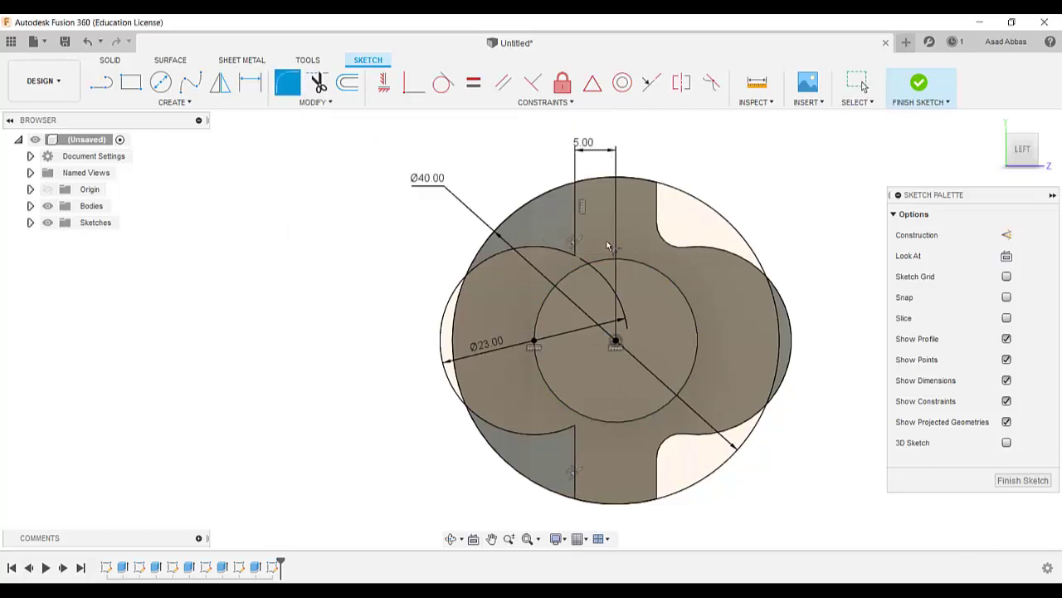
click(575, 257)
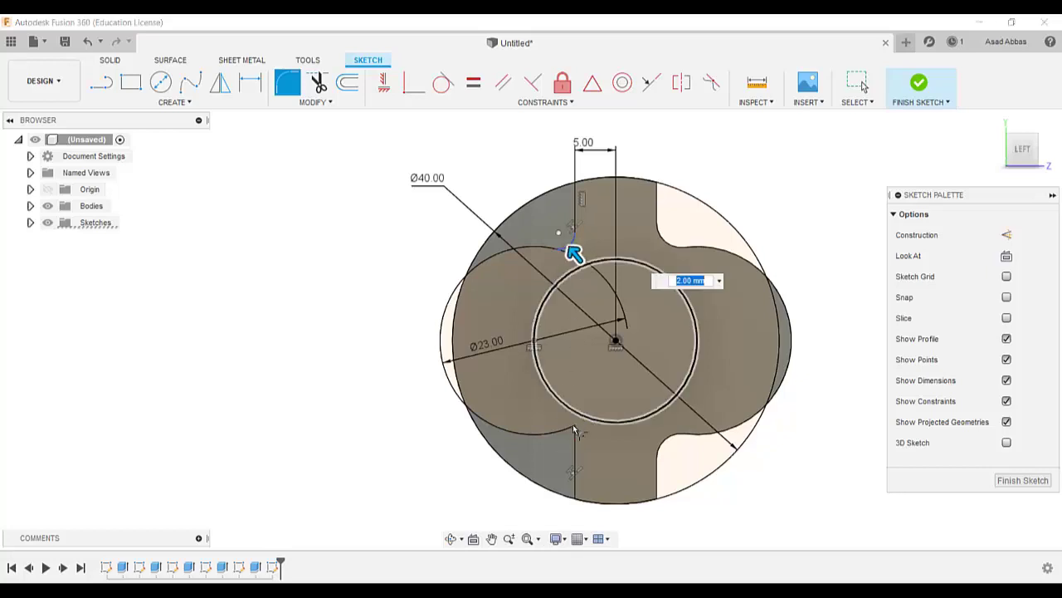
click(575, 427)
text(3)
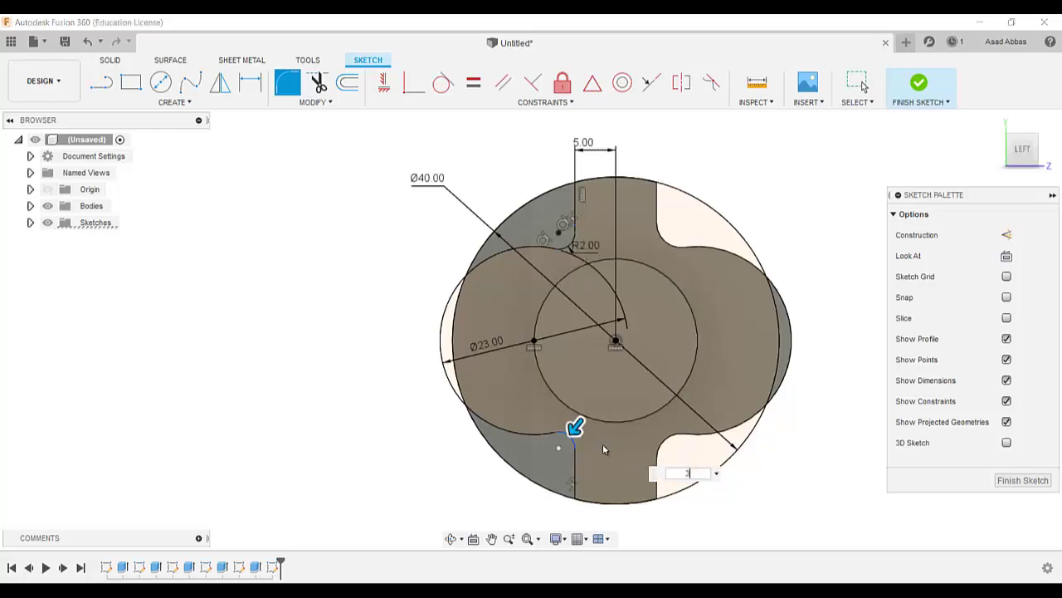
key(Return)
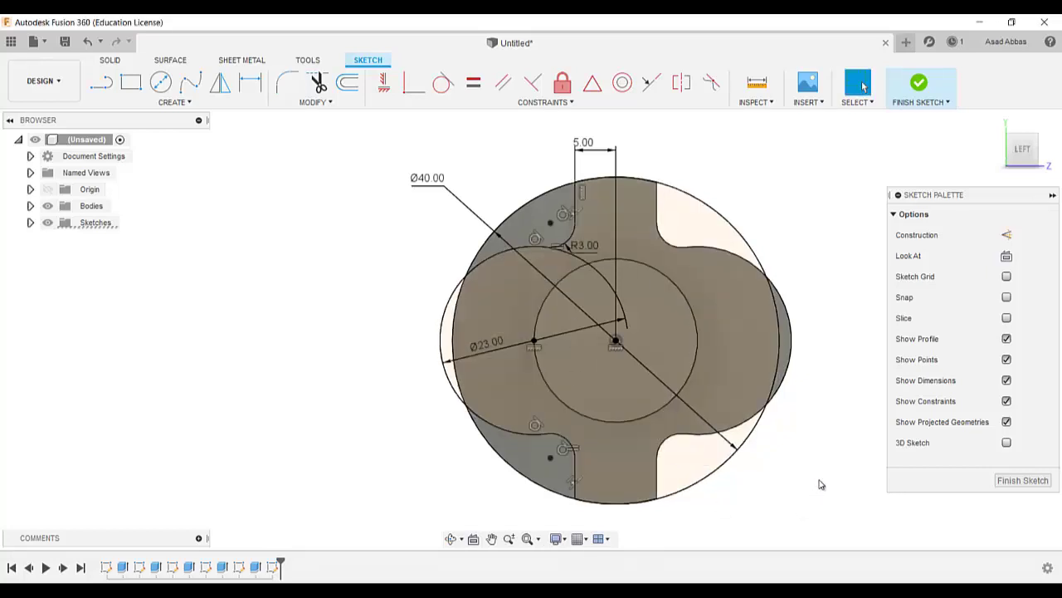
Finish the sketch and extrude the tab profile together with its inner circle 4 mm outward, joined to the body.
click(990, 484)
mouse_move(828, 240)
shift+middle_down()
mouse_move(797, 280)
mouse_move(788, 259)
mouse_move(818, 310)
mouse_move(785, 391)
shift+middle_up()
shift+middle_drag(752, 427, 792, 457)
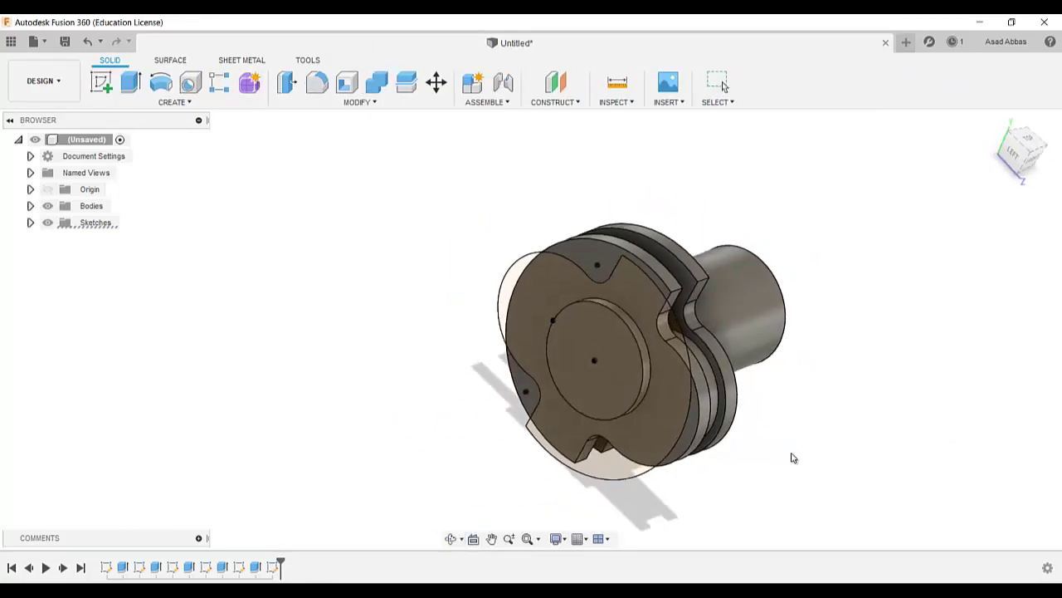
click(129, 83)
click(529, 274)
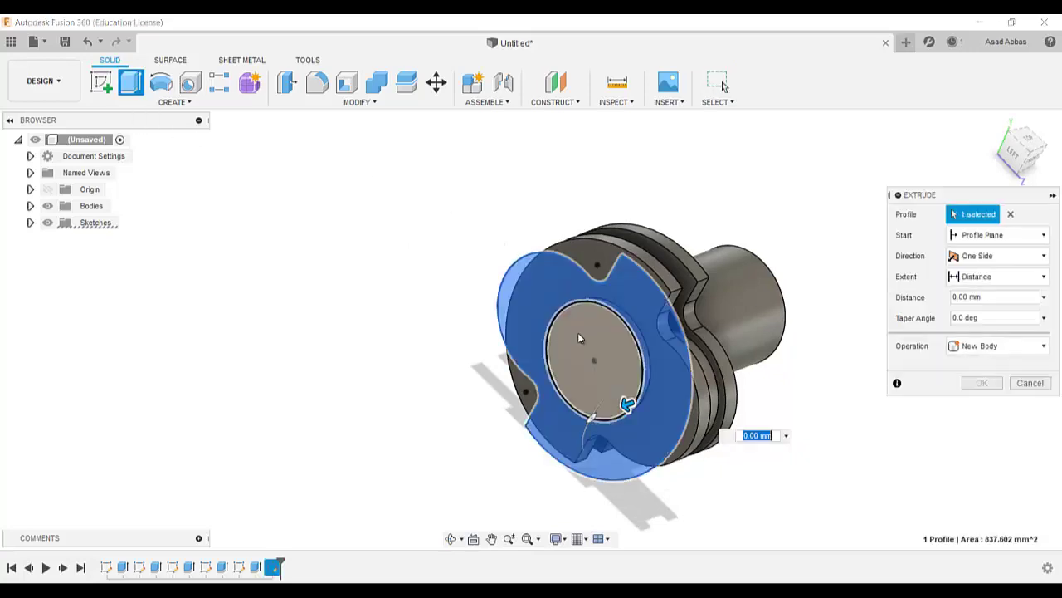
click(579, 338)
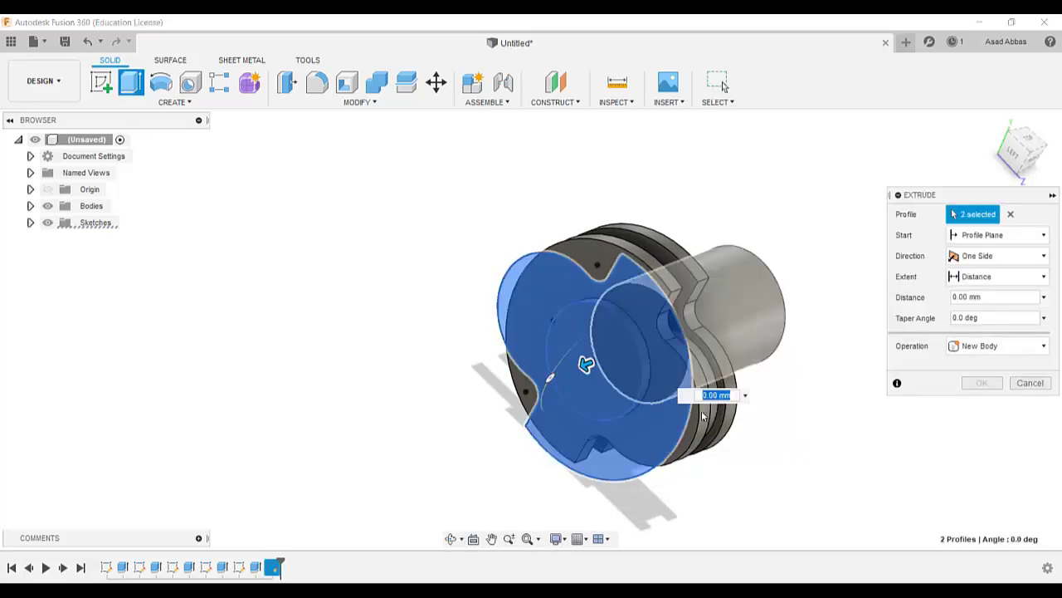
drag(586, 364, 492, 384)
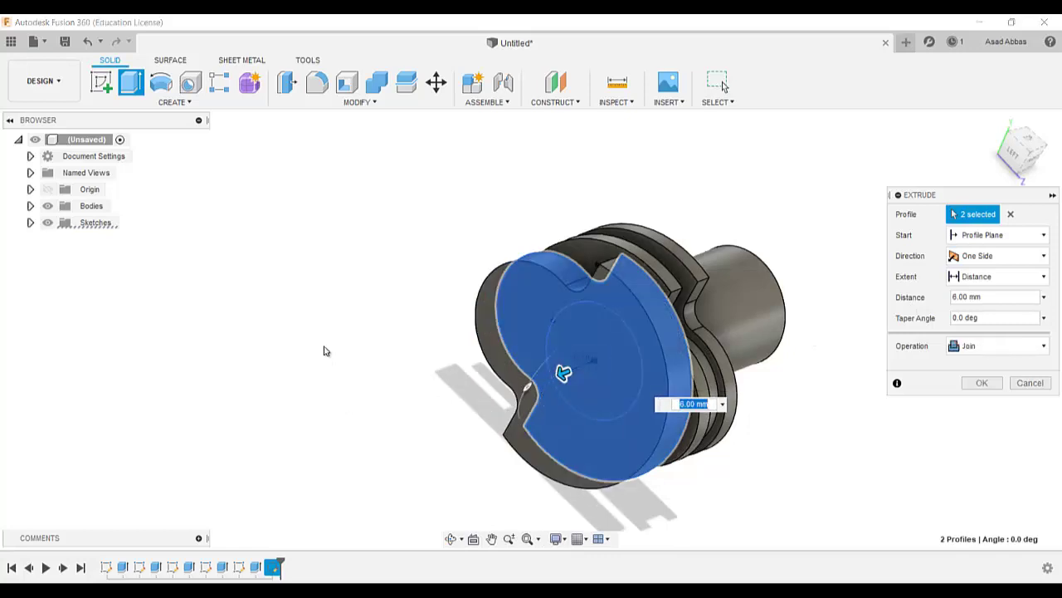
click(981, 382)
Sketch a 20 mm circle on the new tab's outer face, concentric with its small rounded lobe, and finish the sketch.
shift+middle_drag(925, 434, 830, 423)
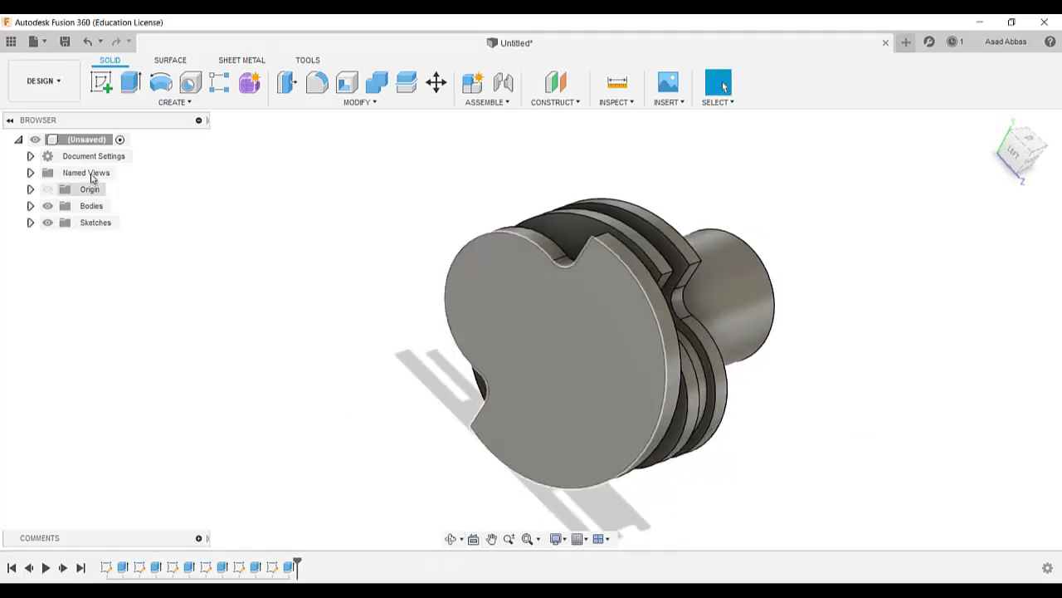
click(101, 80)
click(610, 394)
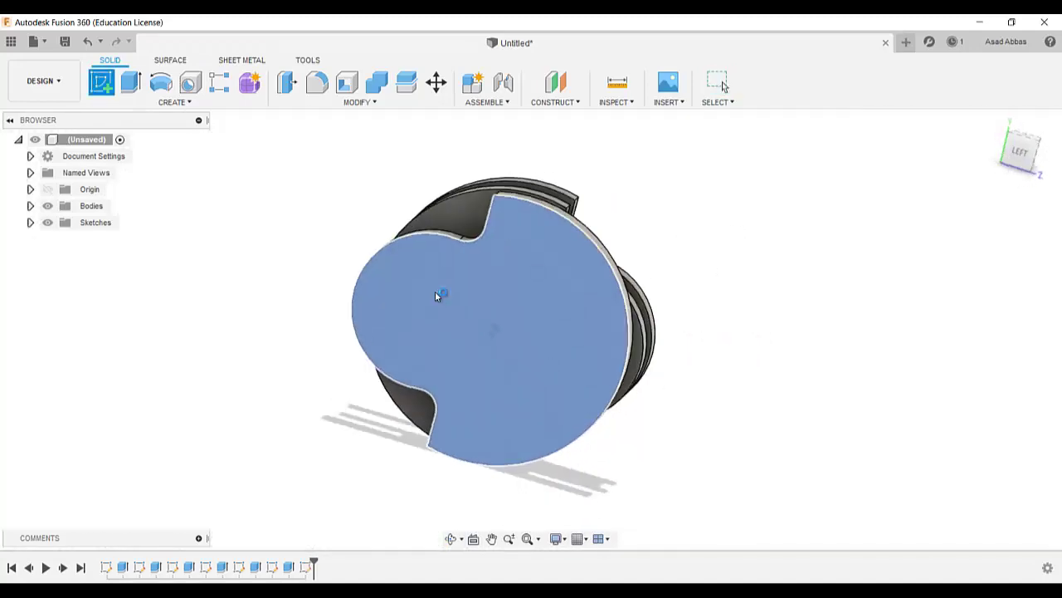
click(160, 82)
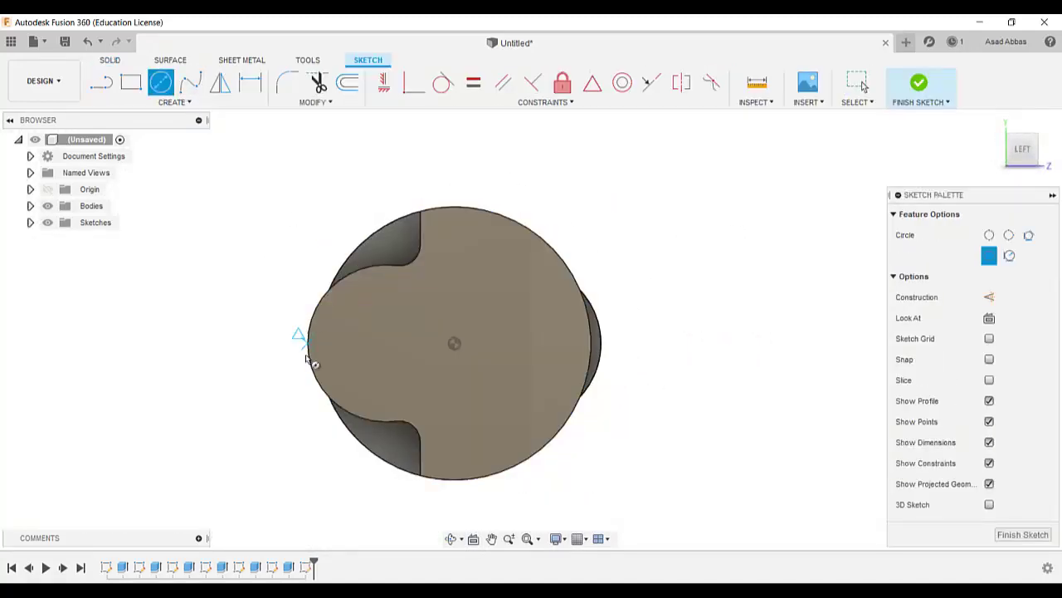
click(386, 342)
text(2)
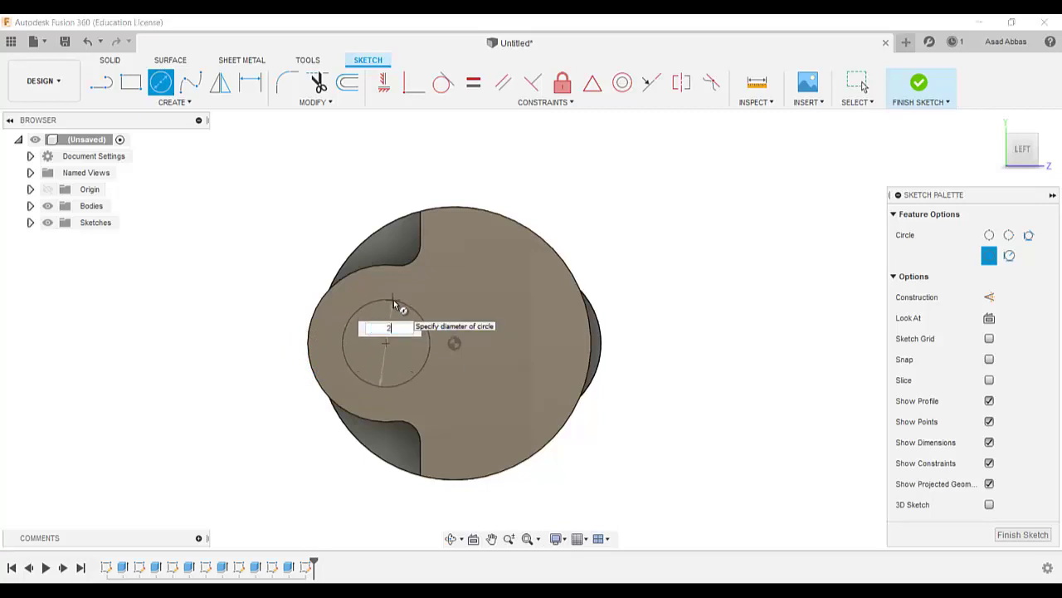
text(0)
key(Return)
key(Escape)
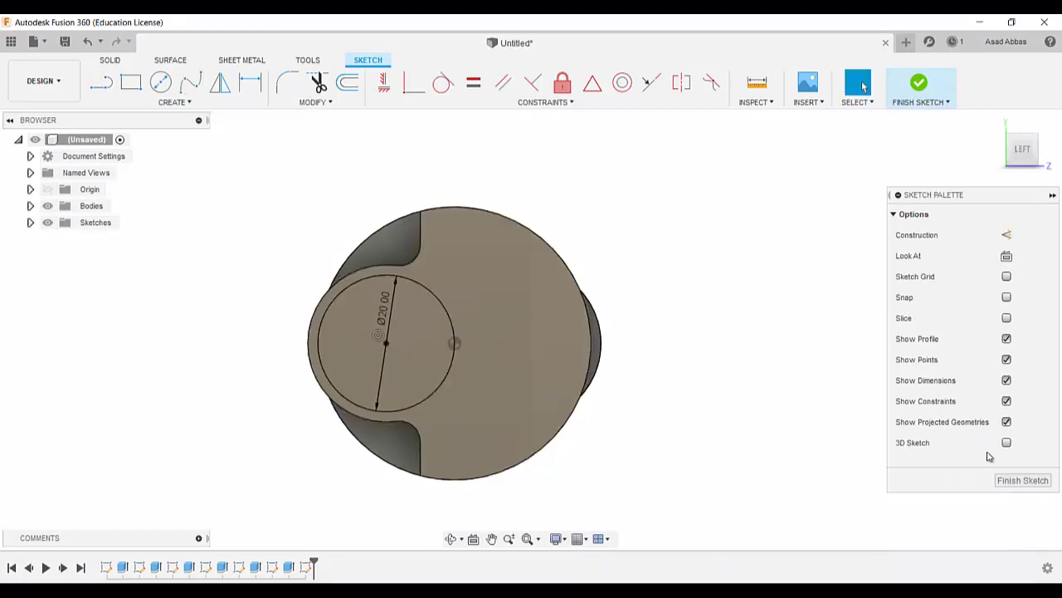
click(1026, 480)
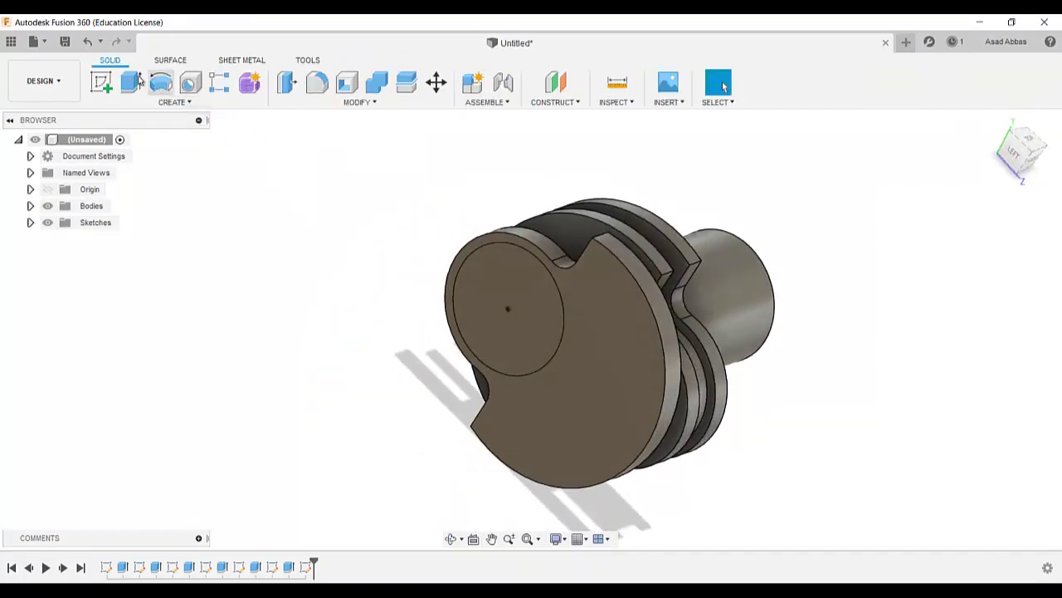
key(e)
double_click(500, 292)
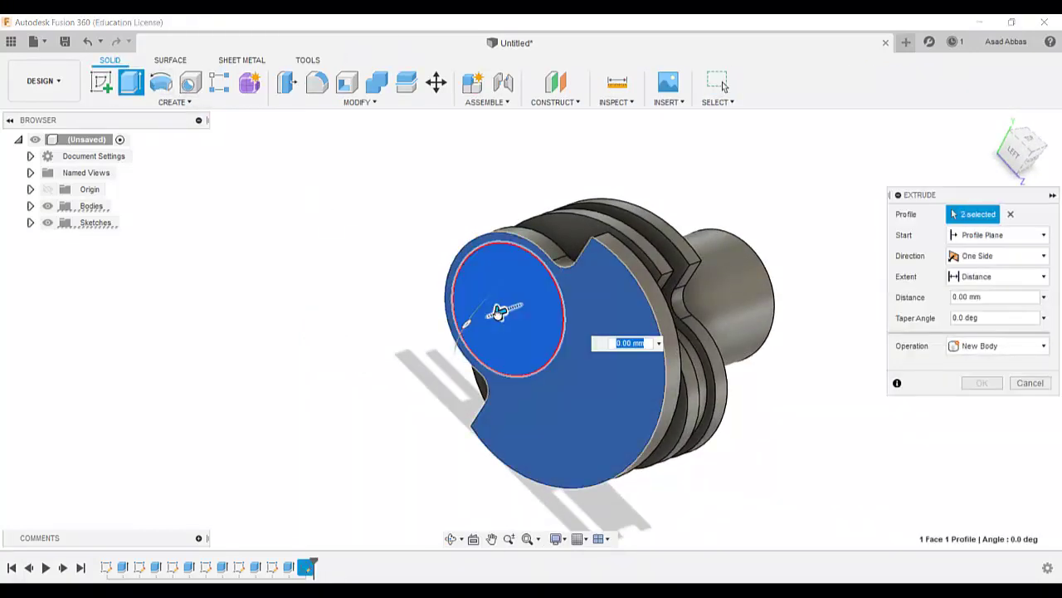
drag(493, 309, 439, 324)
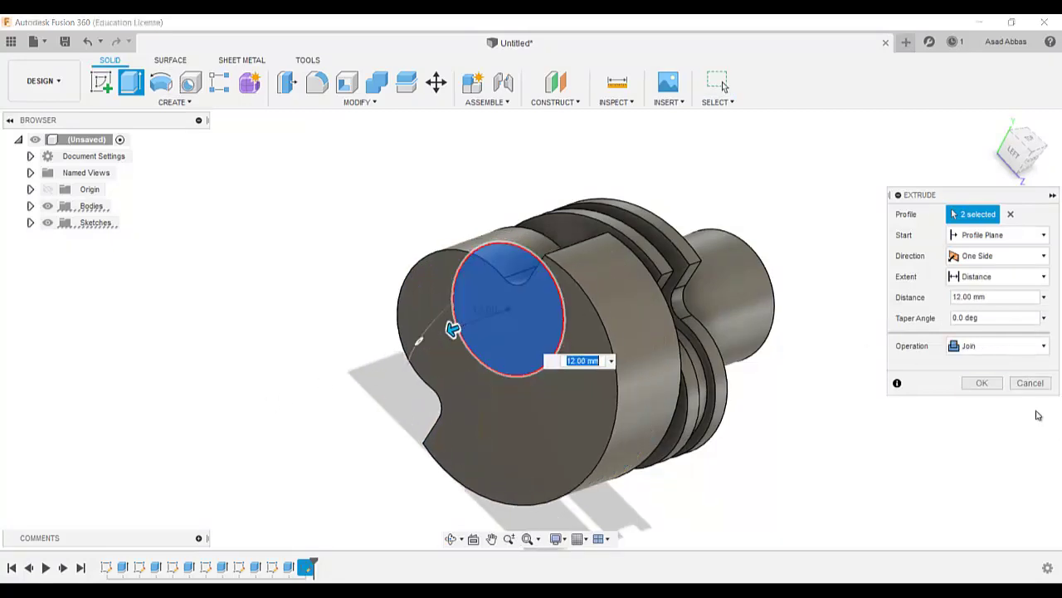
click(1030, 383)
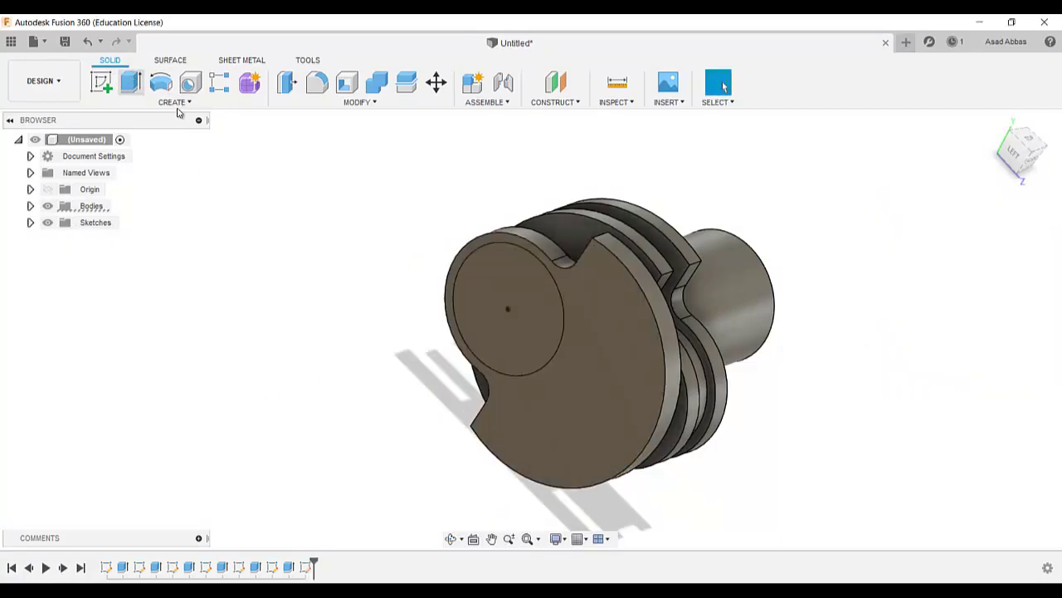
Set up a 4 mm joined extrusion of only the 20 mm circle profile, leaving the surrounding tab face out.
key(e)
double_click(476, 269)
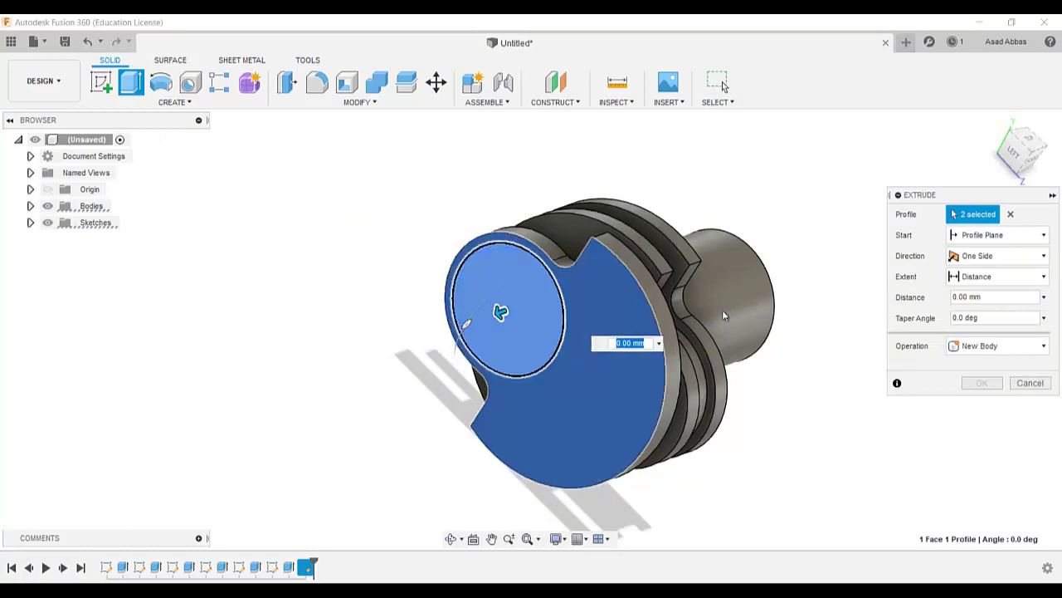
click(1010, 214)
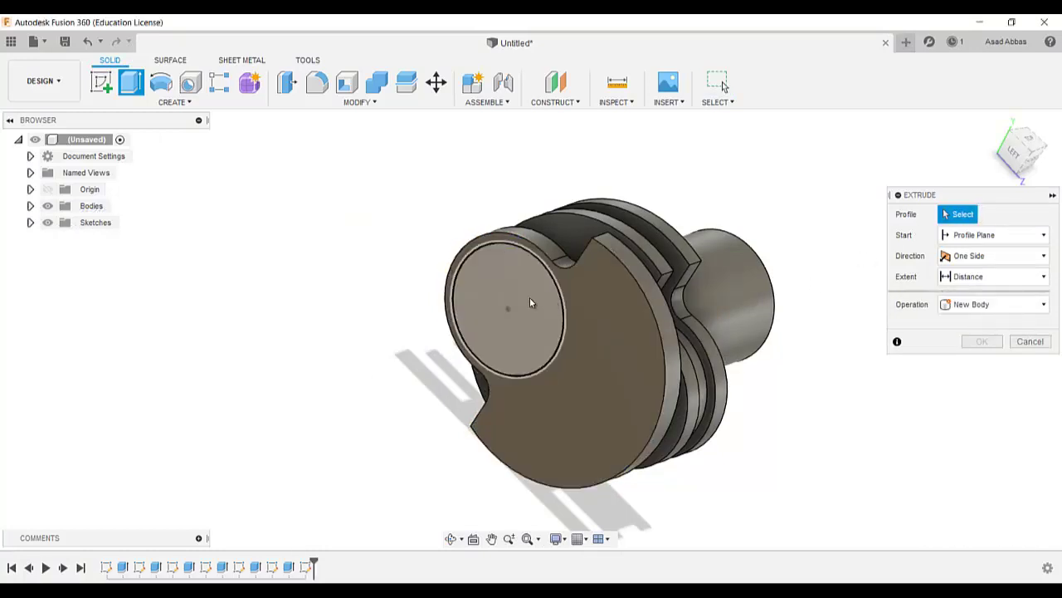
click(529, 301)
drag(509, 320, 396, 338)
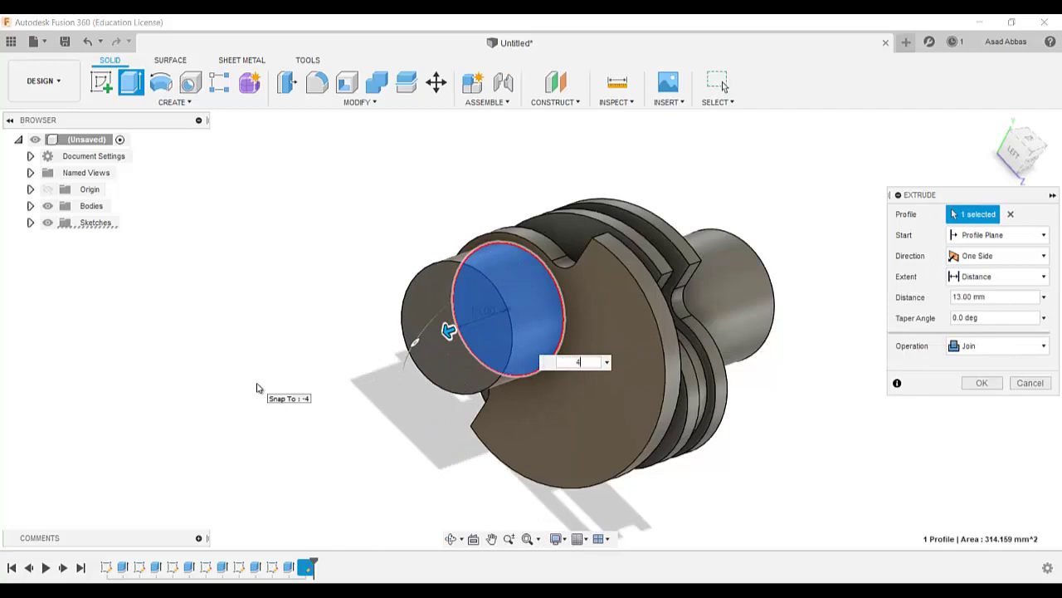
Check the torque section's gap and thickness dimensions in Crankshaft.pdf, and return to Fusion 360 to complete the pin's extrusion.
click(409, 583)
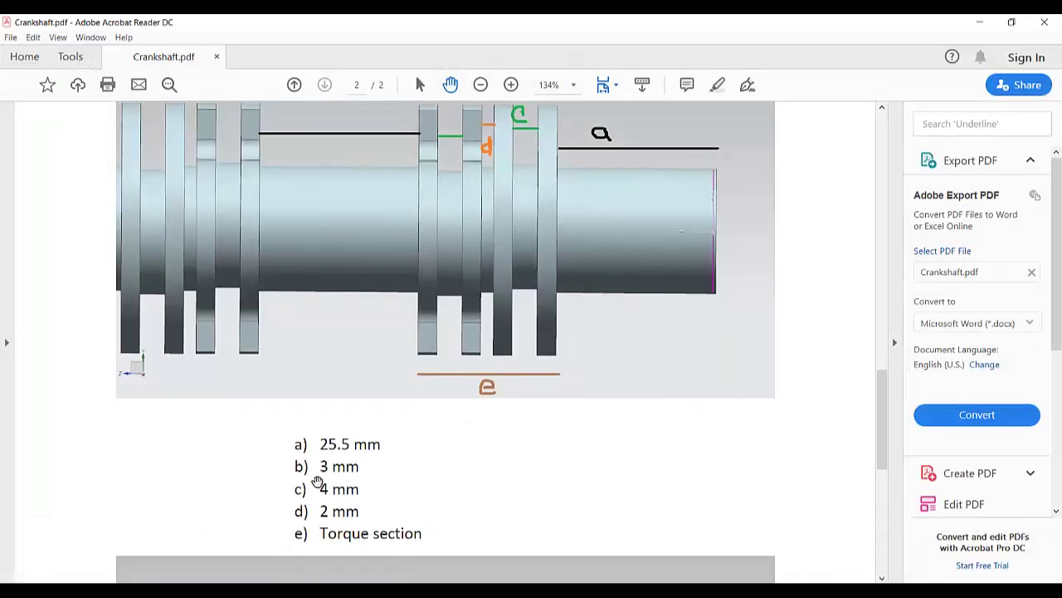
scroll(514, 348, up, 2)
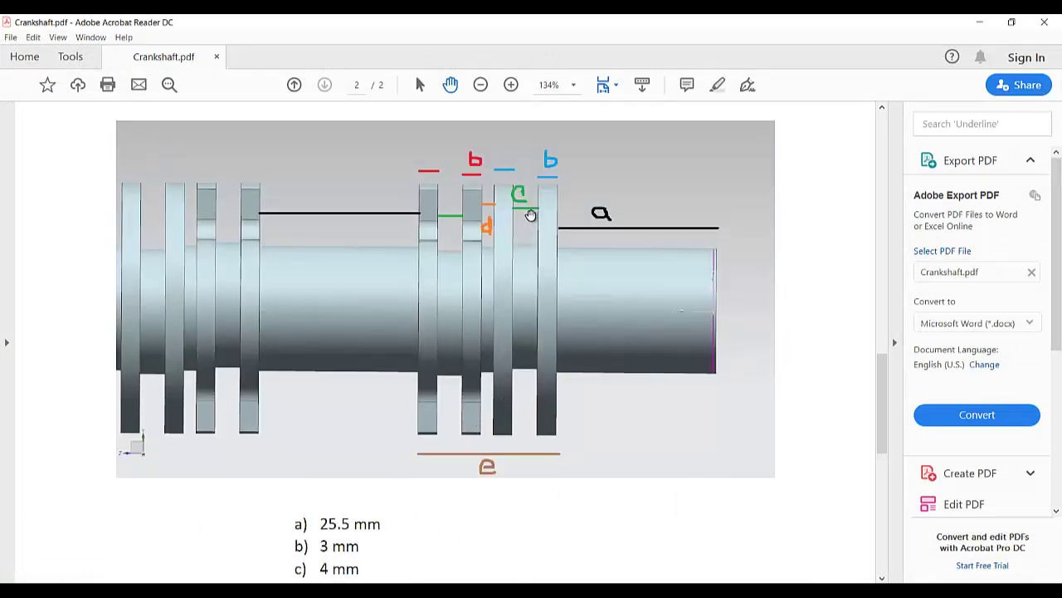
scroll(531, 214, down, 2)
key(alt+Tab)
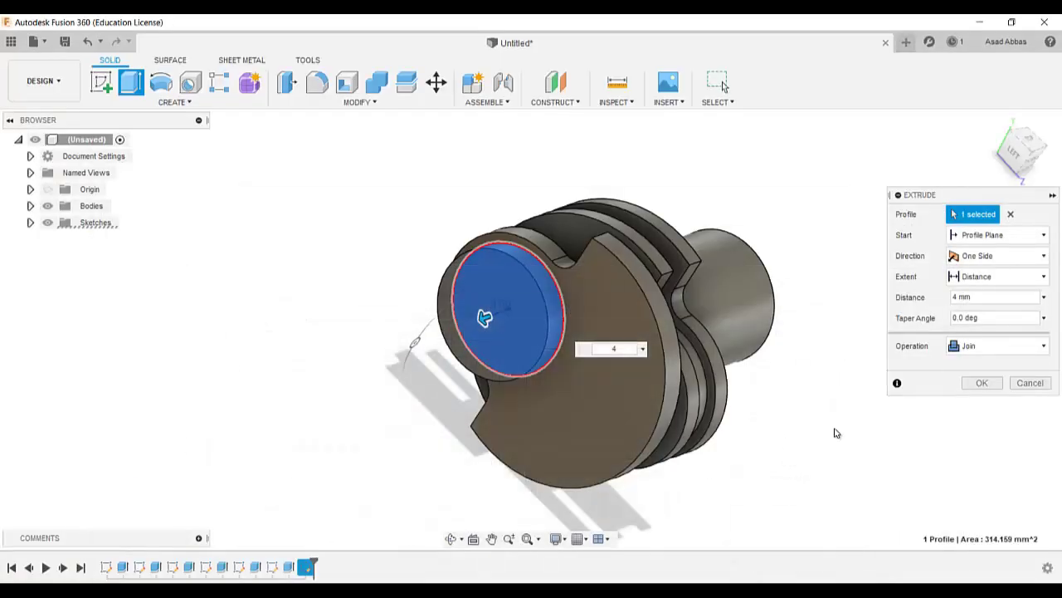
click(981, 383)
Edit the extrusion of the tab behind the new pin and set its distance to 3 mm.
shift+middle_drag(327, 373, 297, 486)
click(288, 567)
right_click(288, 567)
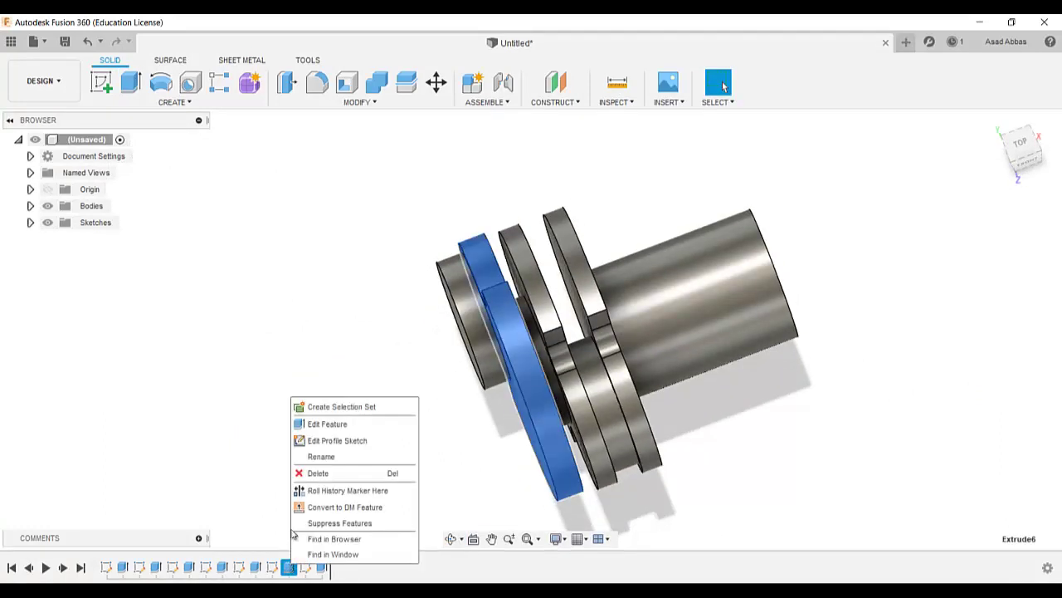
click(337, 425)
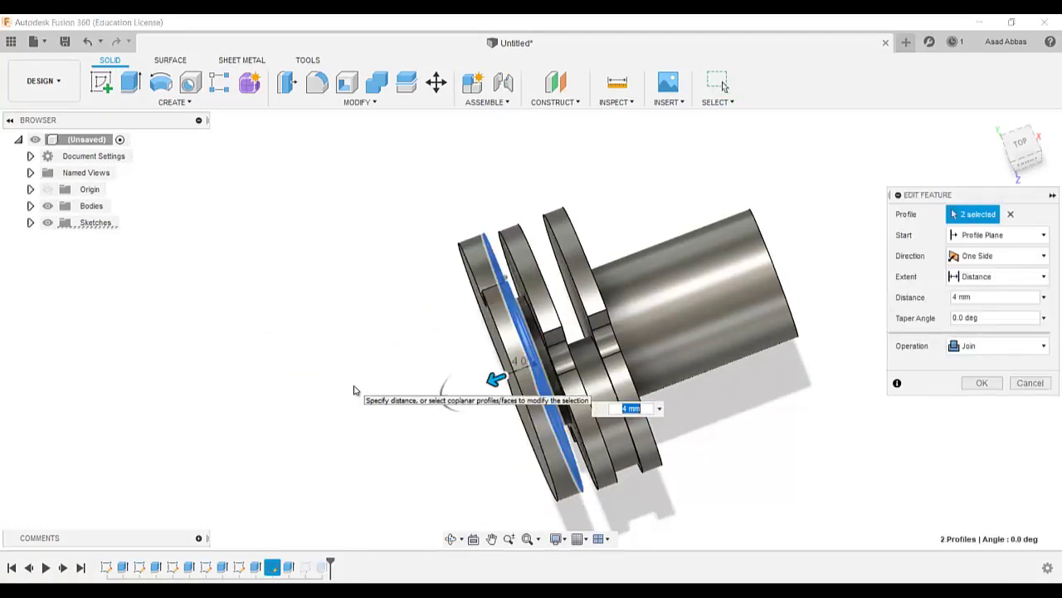
text(3)
key(Return)
Start a sketch on the 20 mm pin's end face, project the adjacent tab face's outline into it, and finish the sketch.
shift+middle_drag(350, 394, 376, 387)
click(101, 81)
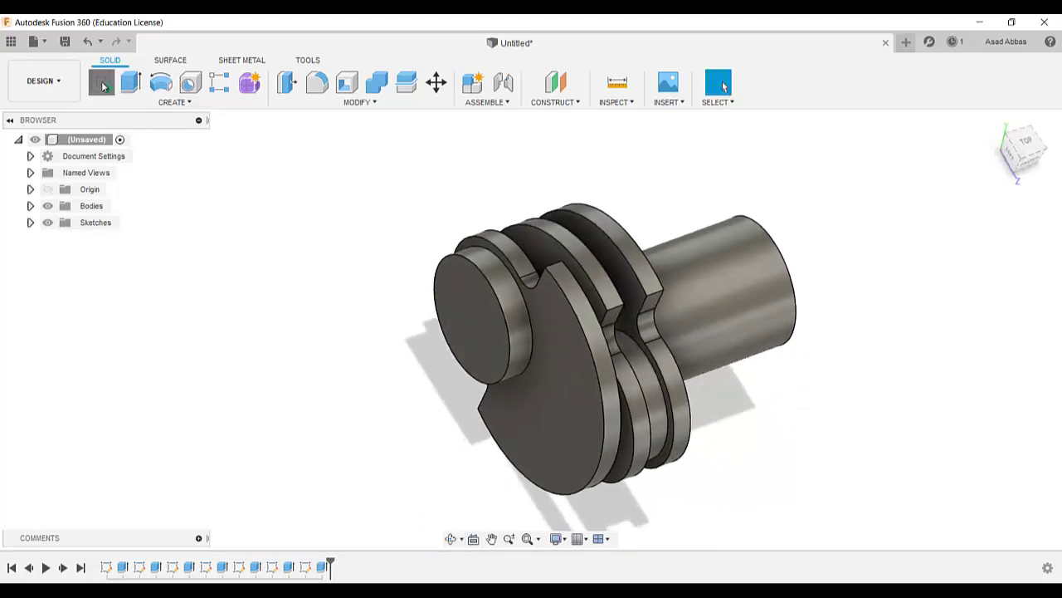
click(463, 304)
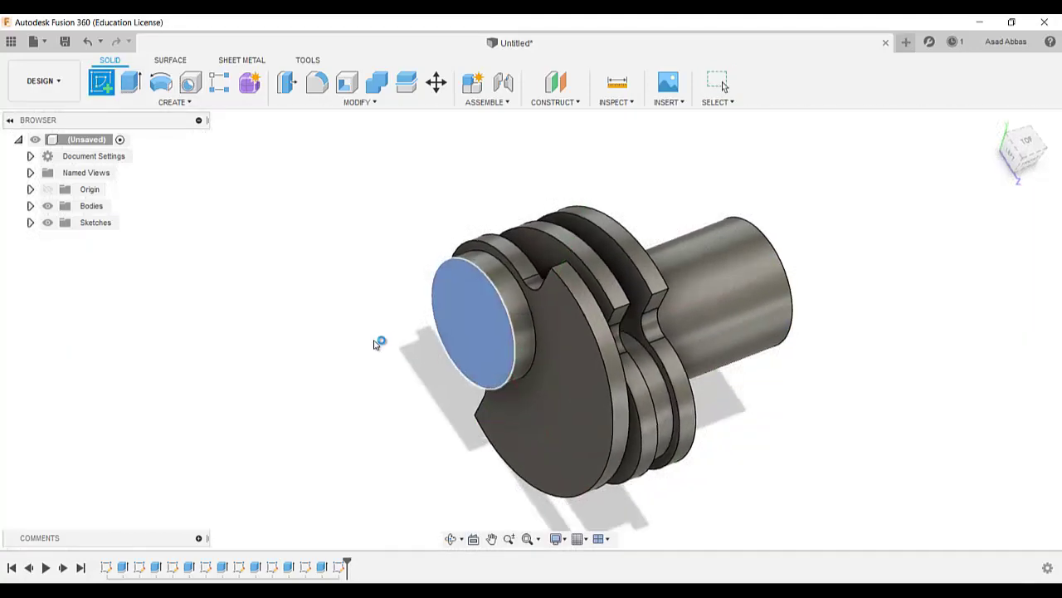
click(174, 102)
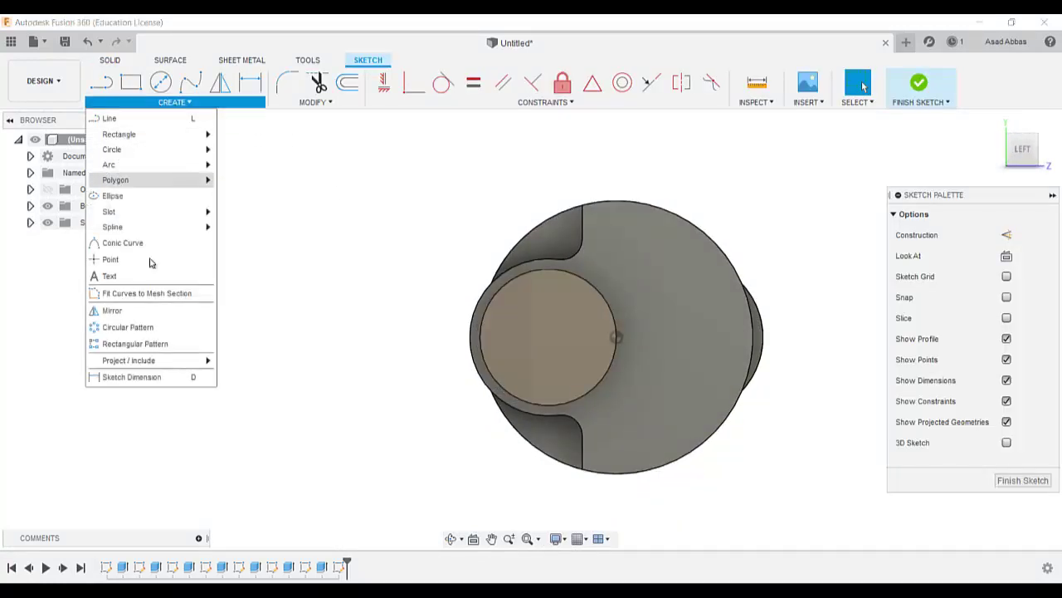
mouse_move(146, 362)
click(244, 360)
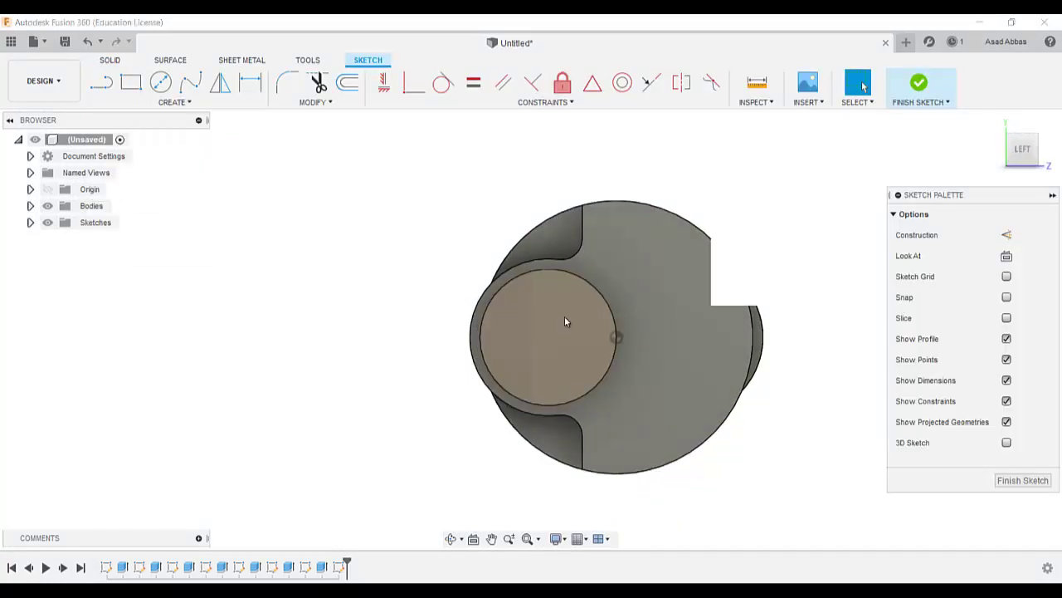
click(686, 347)
click(803, 293)
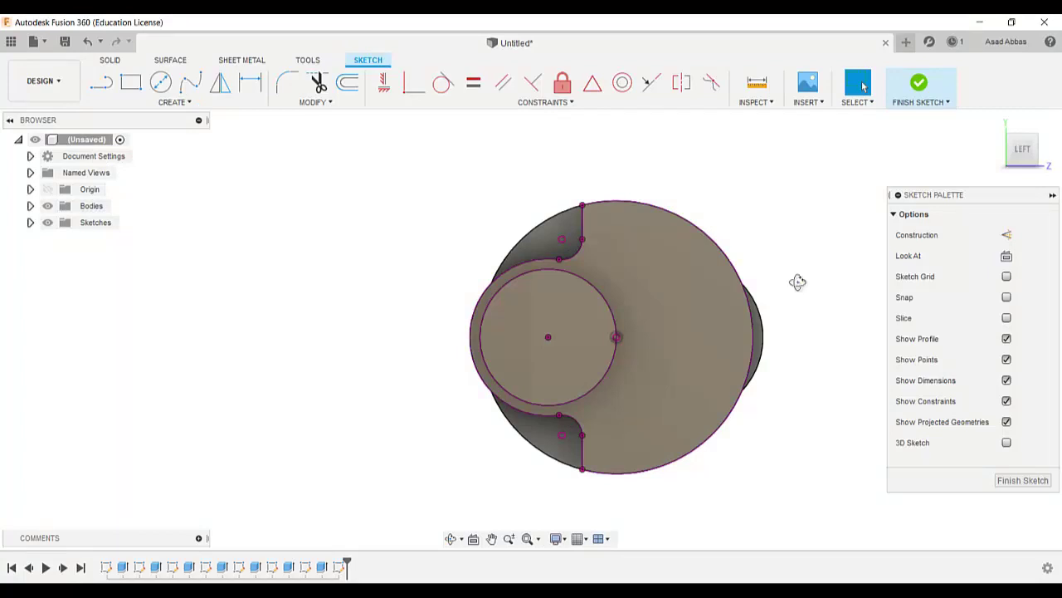
shift+middle_drag(798, 282, 781, 327)
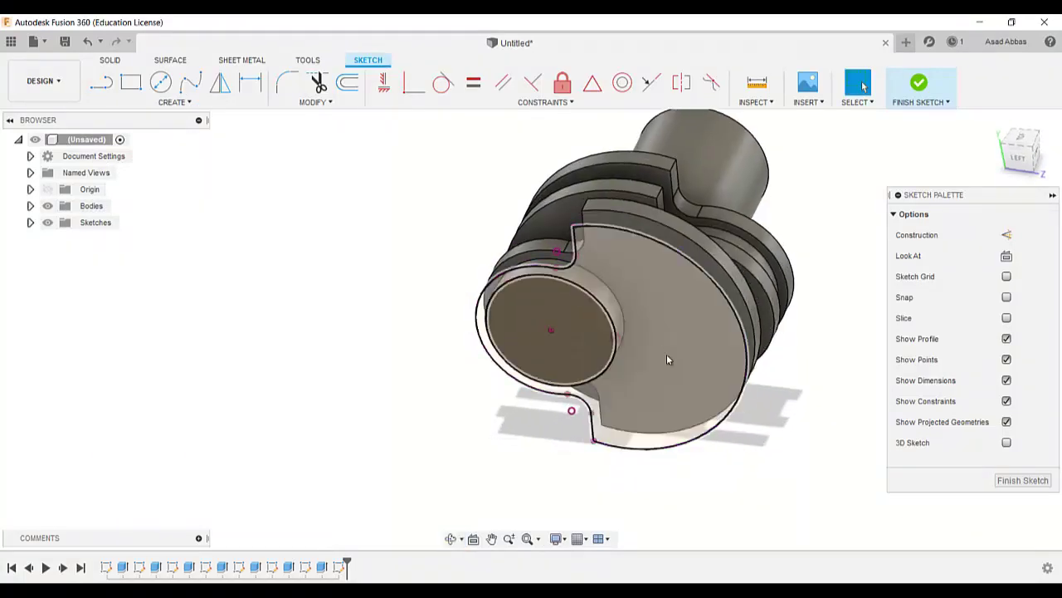
click(1023, 479)
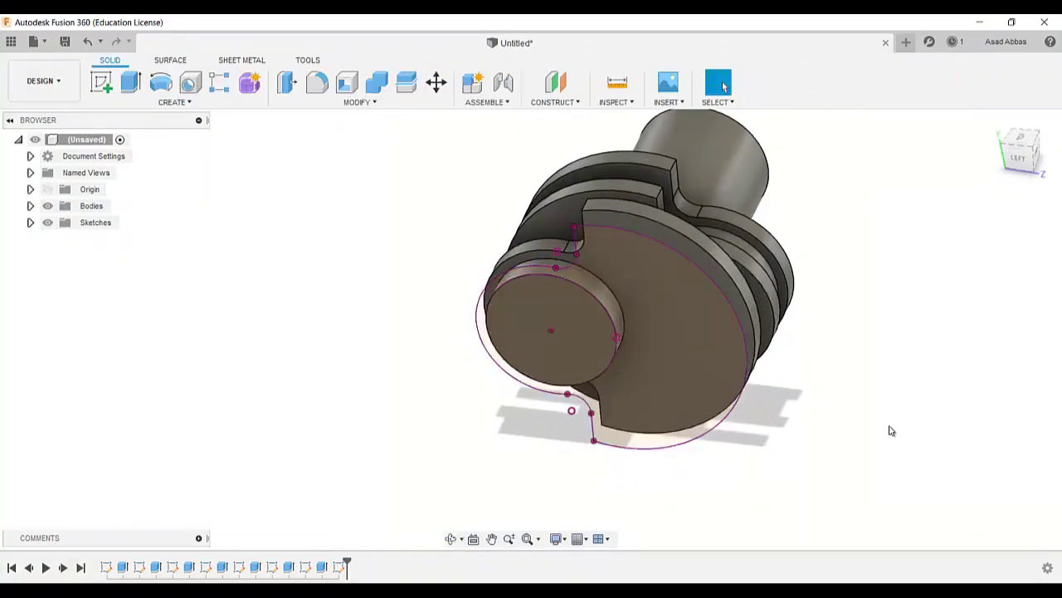
Extrude the projected tab outline together with the pin's circular face by 3 mm as a joined feature.
click(131, 81)
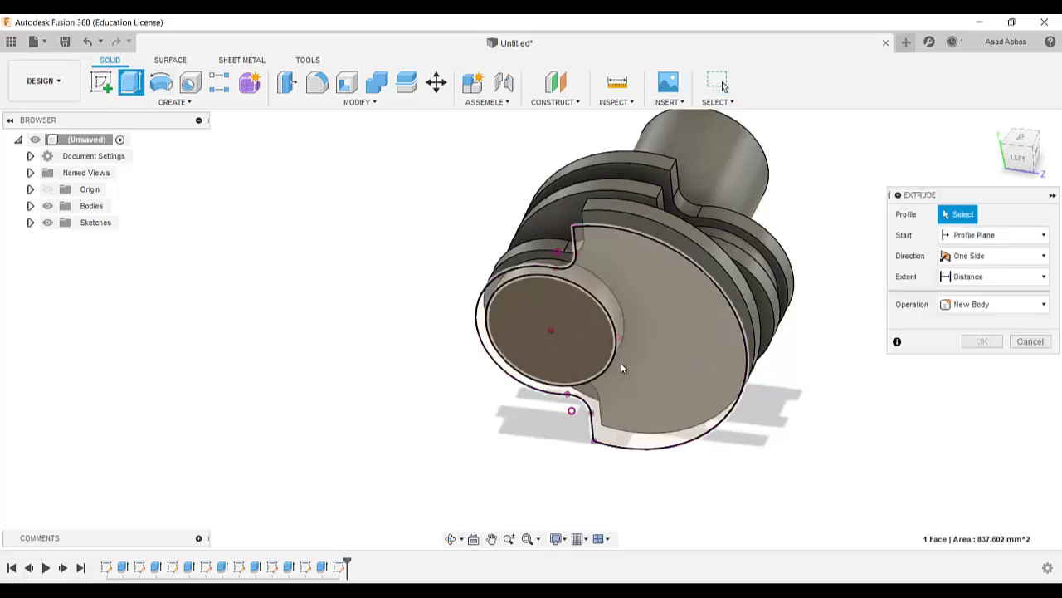
click(619, 362)
click(587, 350)
drag(540, 348, 416, 459)
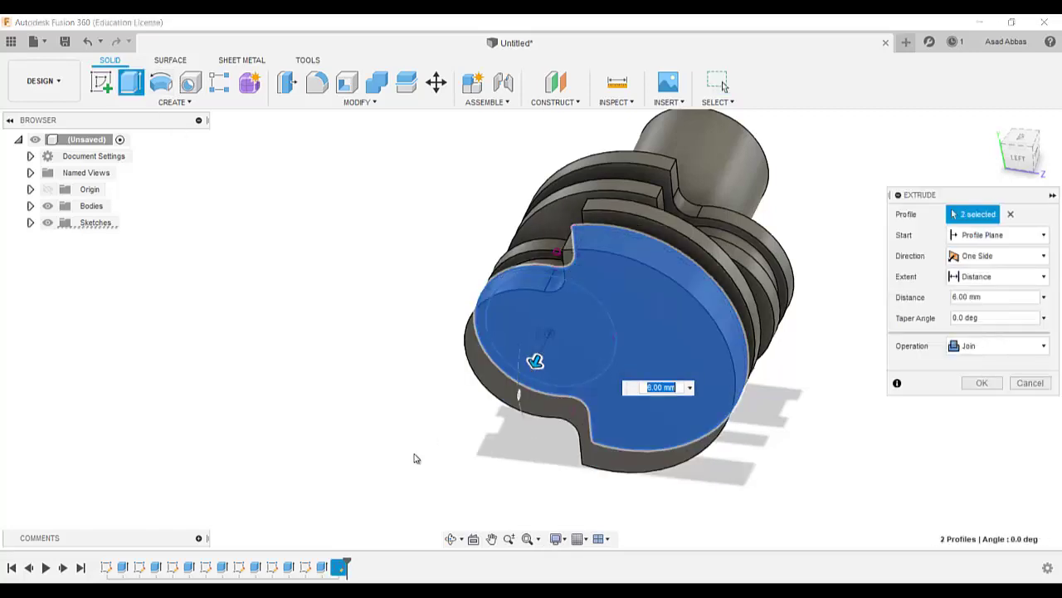
text(3)
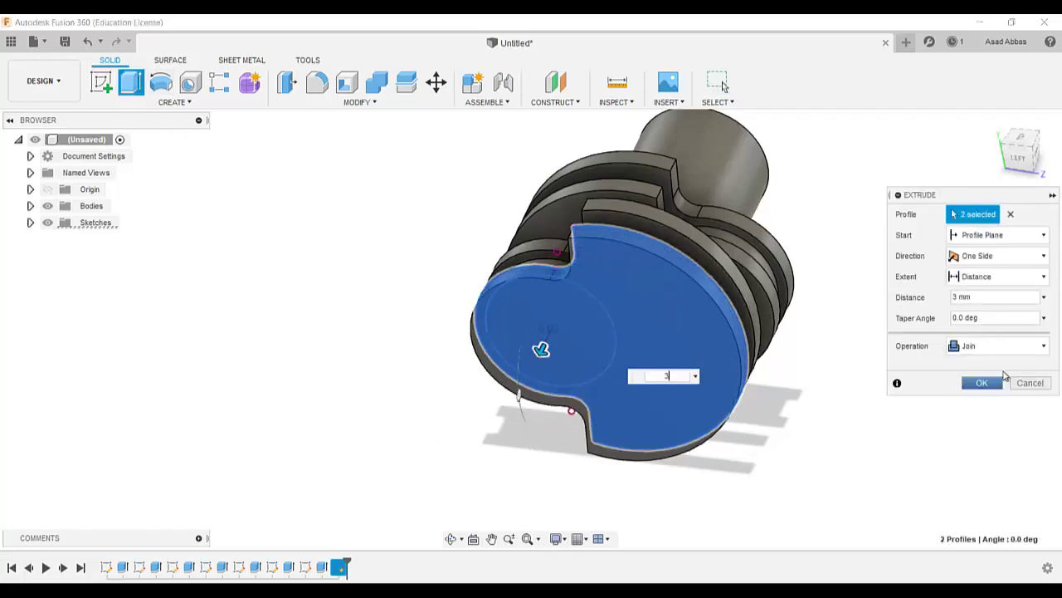
click(986, 383)
Start a sketch on the outer face of the new end tab and draw a circle centred on the origin.
shift+middle_drag(915, 405, 882, 471)
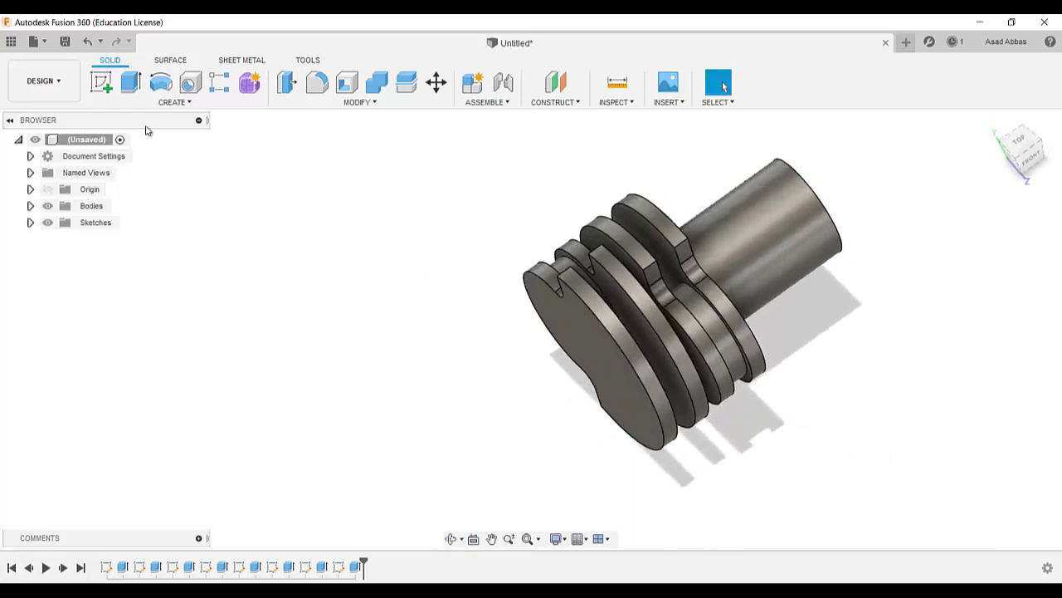
click(102, 81)
mouse_move(505, 415)
shift+middle_down()
mouse_move(448, 382)
mouse_move(692, 339)
shift+middle_up()
click(607, 387)
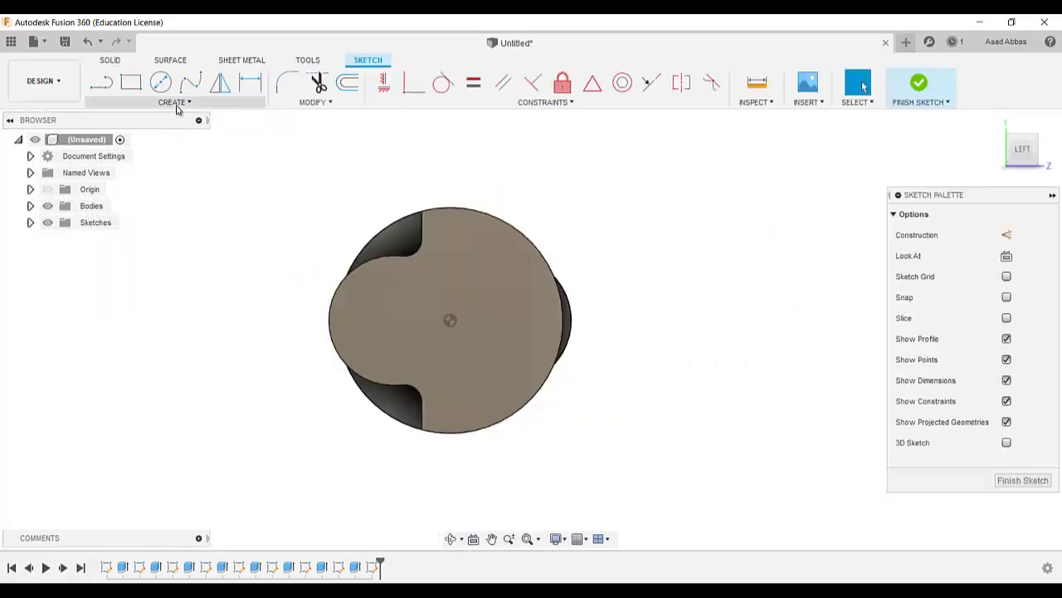
click(161, 82)
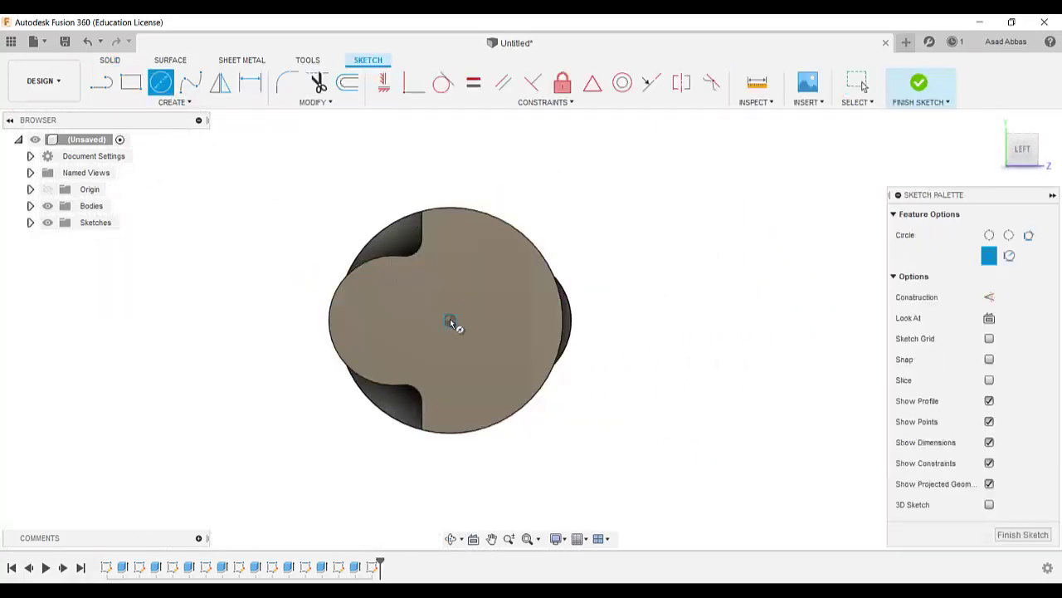
click(450, 321)
click(479, 268)
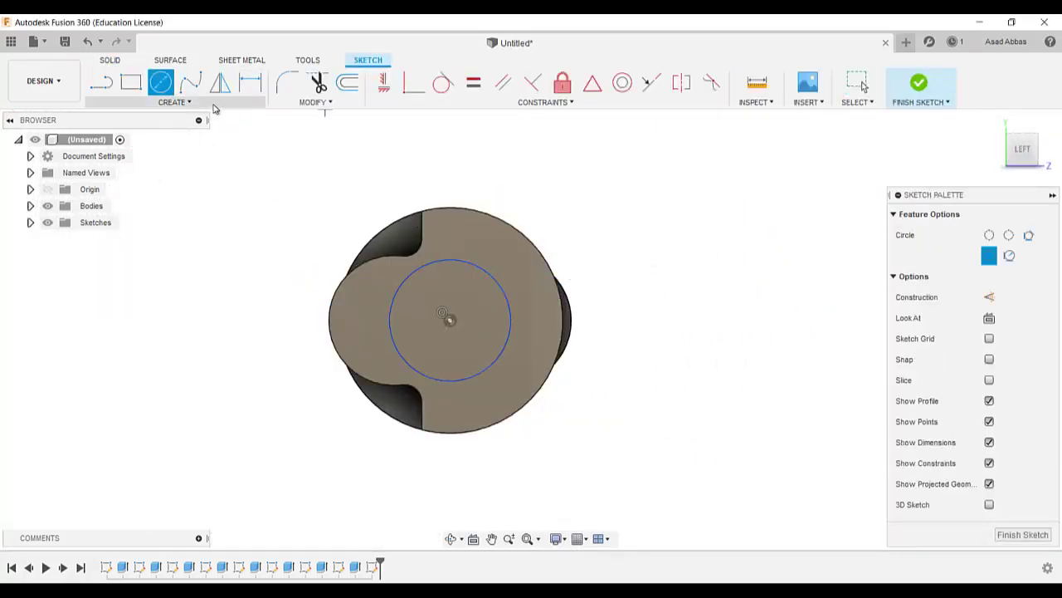
Dimension the circle's diameter to 20 mm and finish the sketch.
key(d)
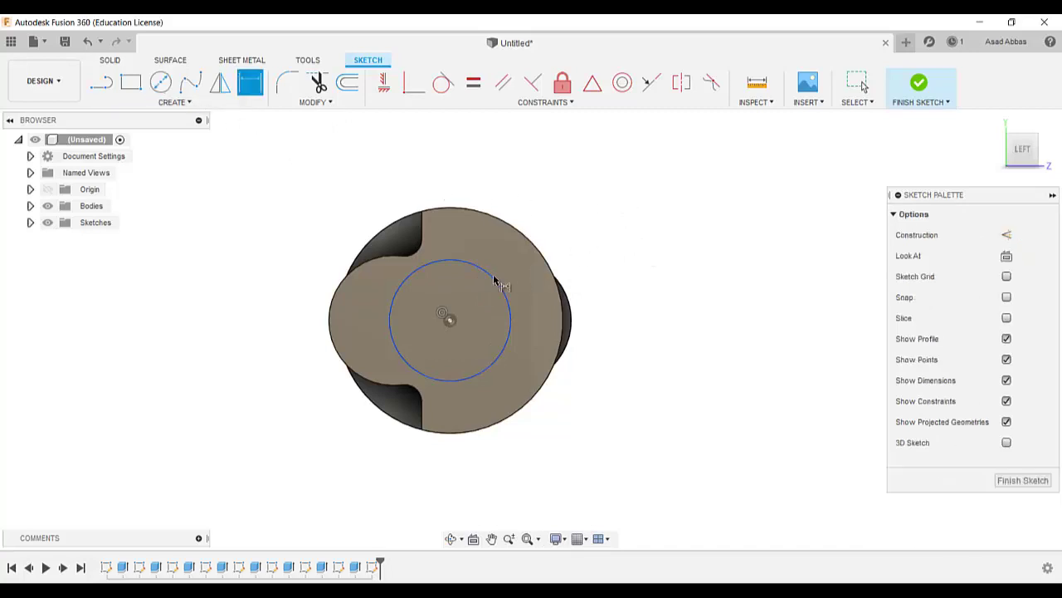
click(497, 279)
click(546, 205)
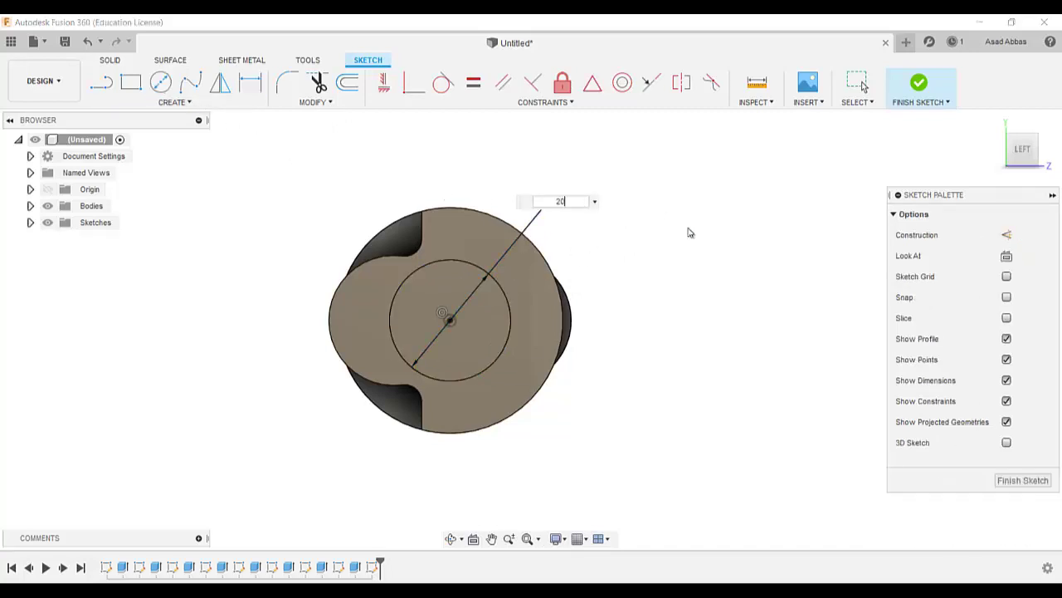
key(Return)
click(1022, 480)
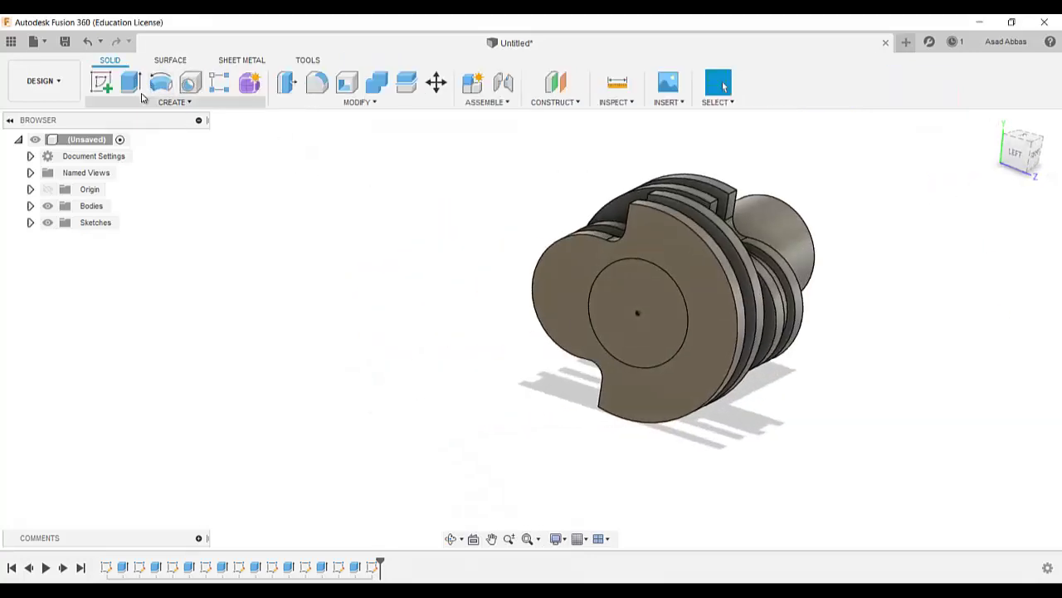
Extrude the 20 mm circle outward by 25.5 mm and join it to the crankshaft as the next shaft segment.
click(130, 81)
click(665, 325)
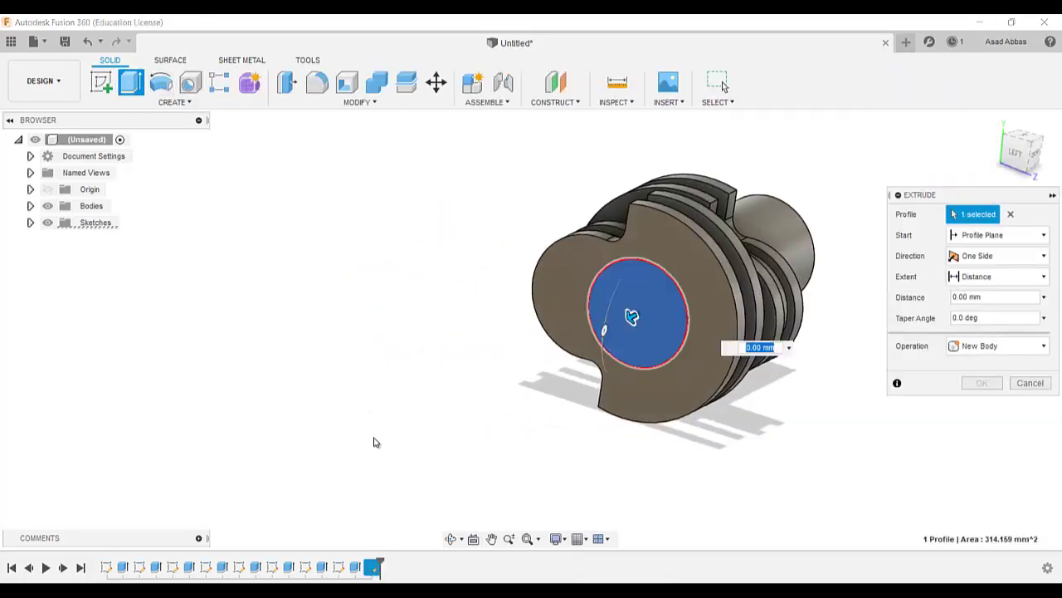
text(25.5)
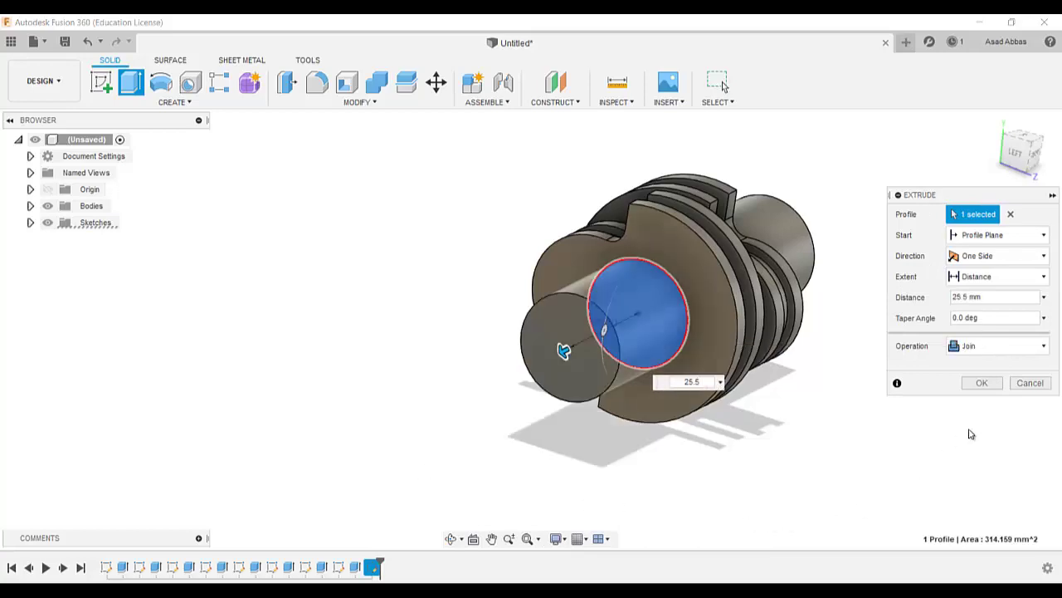
click(988, 387)
Check the dimension list and the full crankshaft picture in Crankshaft.pdf for how the torque sections follow one another.
click(998, 124)
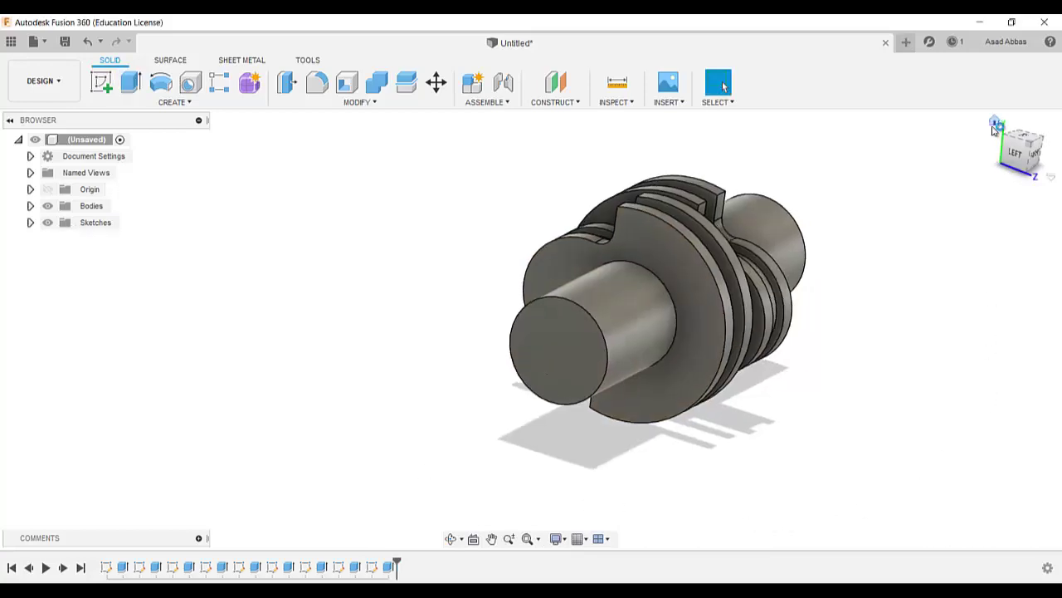
key(alt+Tab)
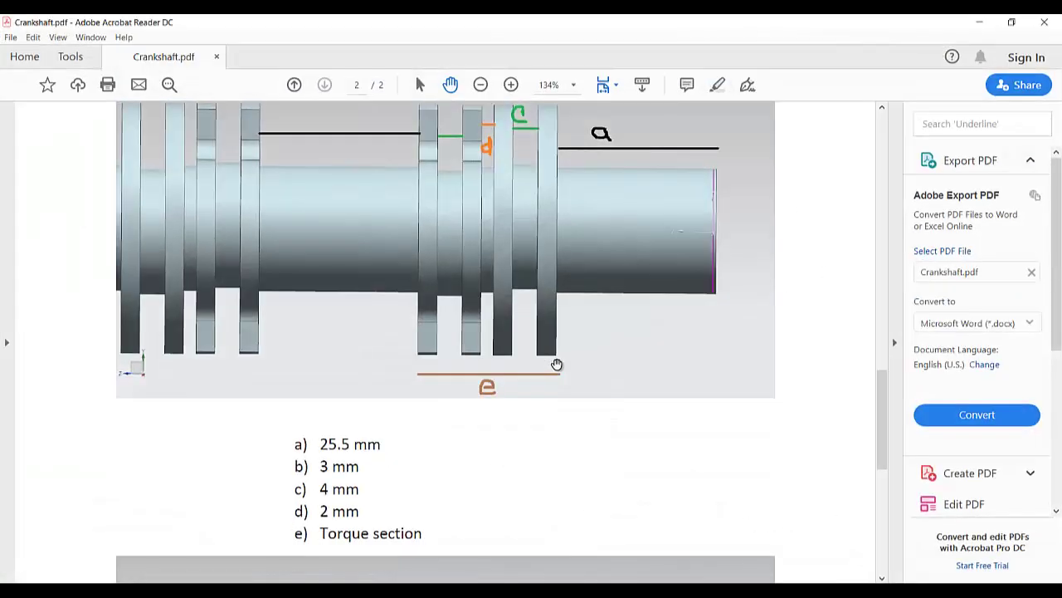
scroll(556, 369, down, 10)
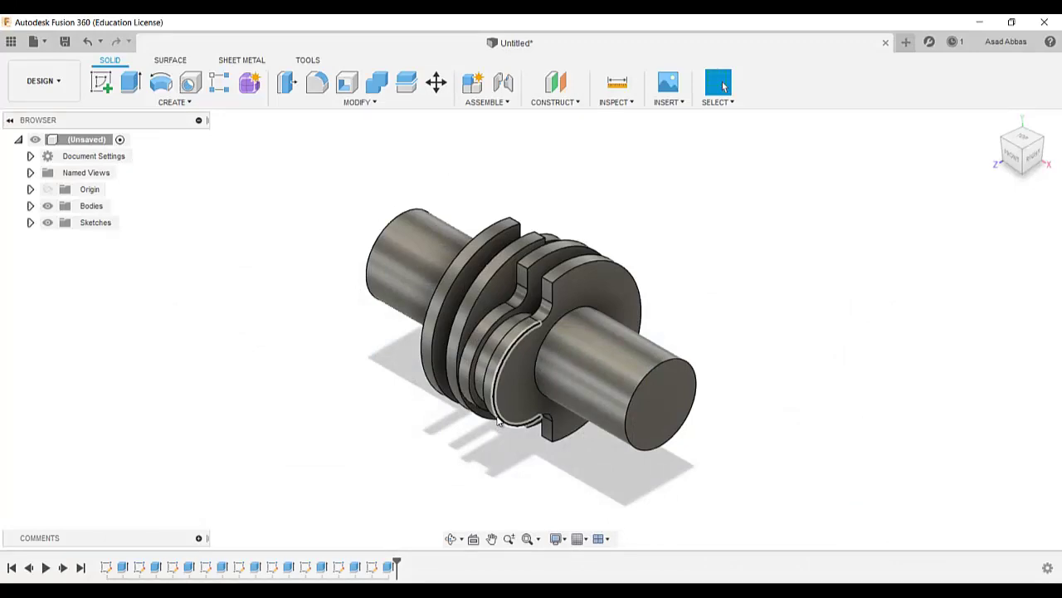
click(415, 591)
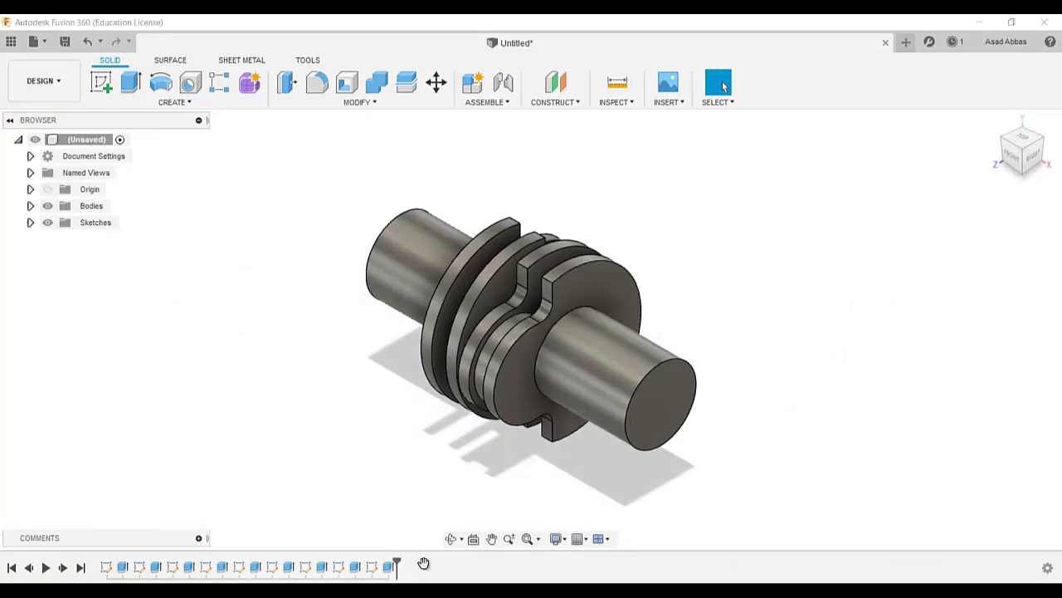
scroll(581, 343, up, 4)
scroll(584, 349, down, 3)
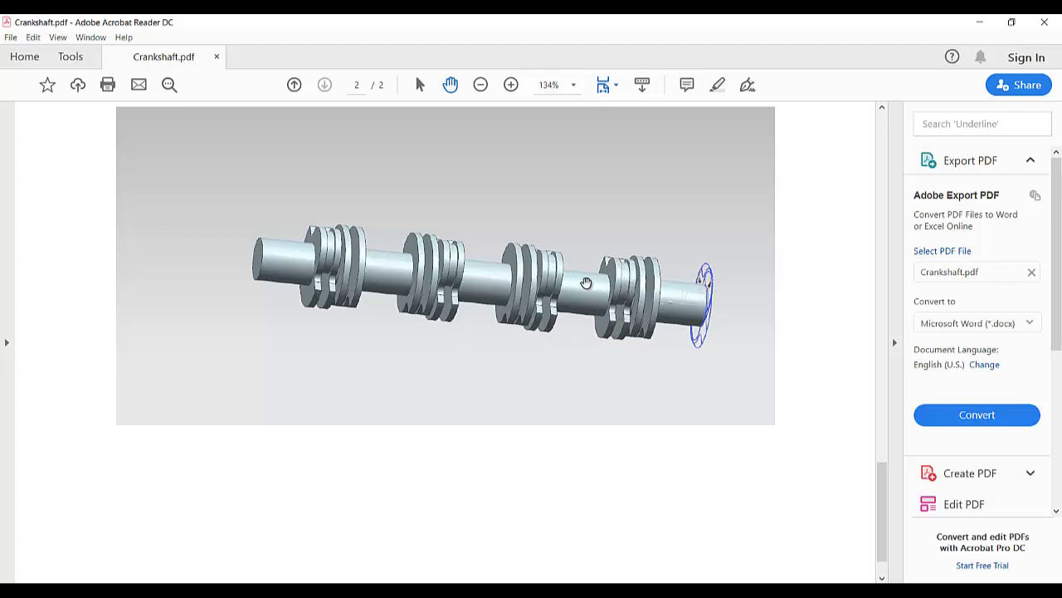
scroll(578, 281, up, 2)
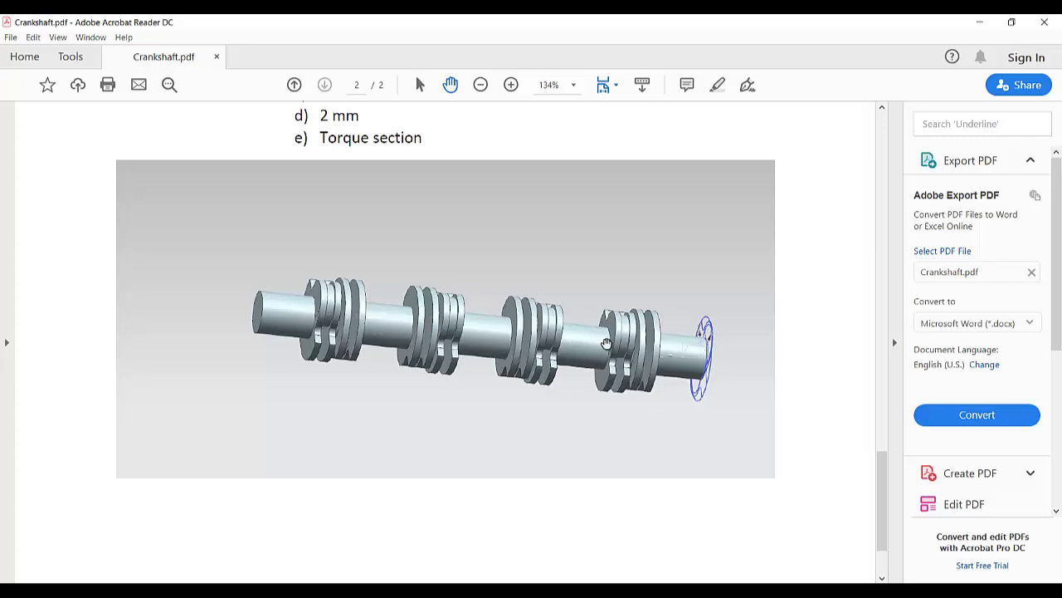
scroll(572, 349, up, 2)
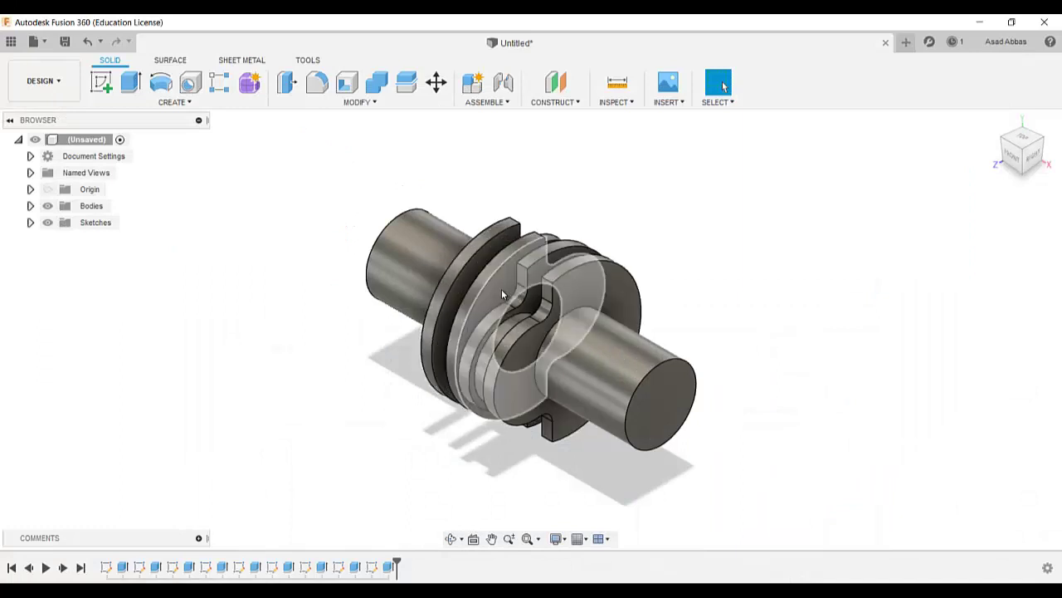
Examine the tab pairs of the modelled torque section in Fusion 360 and compare their orientation with the picture in Crankshaft.pdf.
click(492, 281)
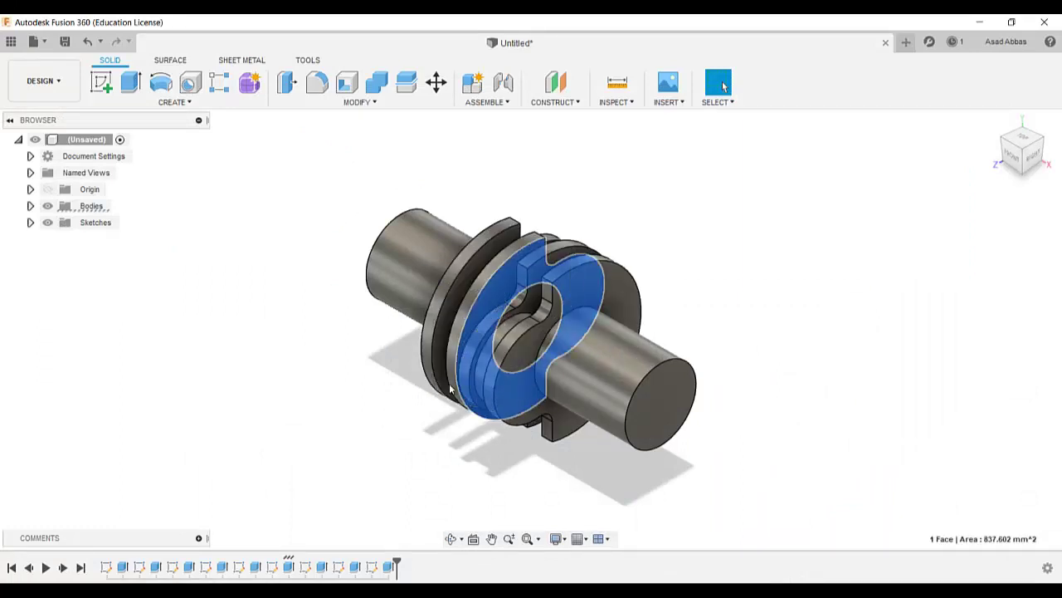
shift+middle_drag(298, 225, 381, 376)
click(378, 442)
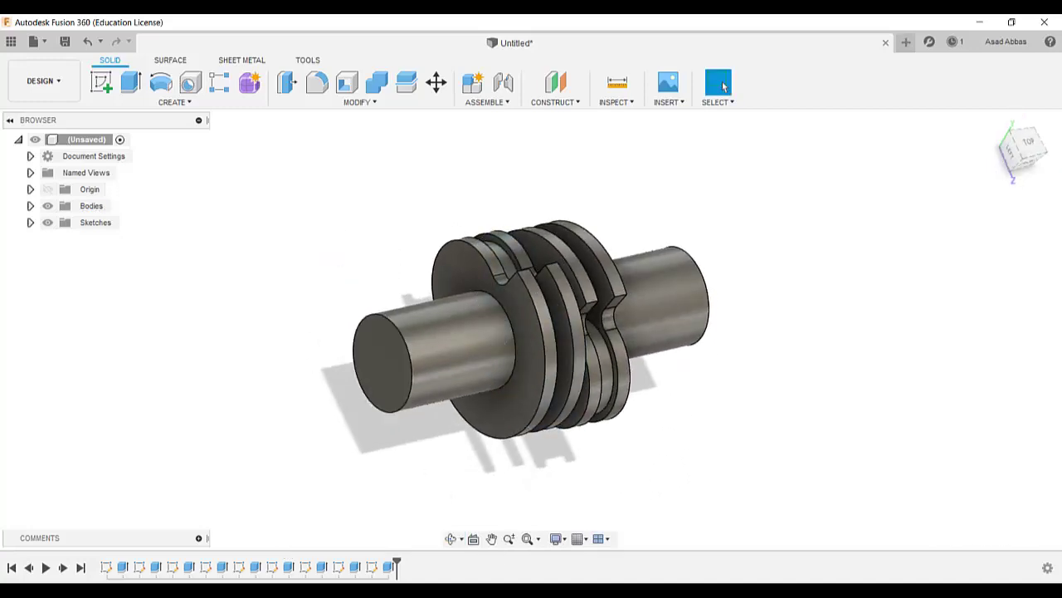
key(alt+Tab)
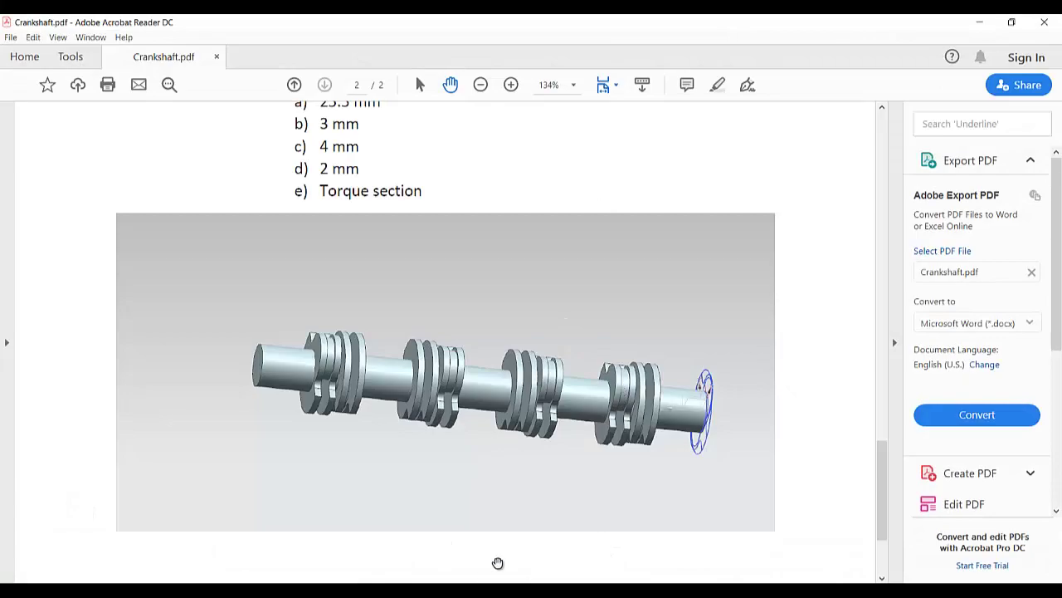
key(alt+Tab)
mouse_move(308, 335)
shift+middle_down()
mouse_move(252, 310)
mouse_move(297, 318)
shift+middle_up()
drag(297, 318, 275, 318)
key(Escape)
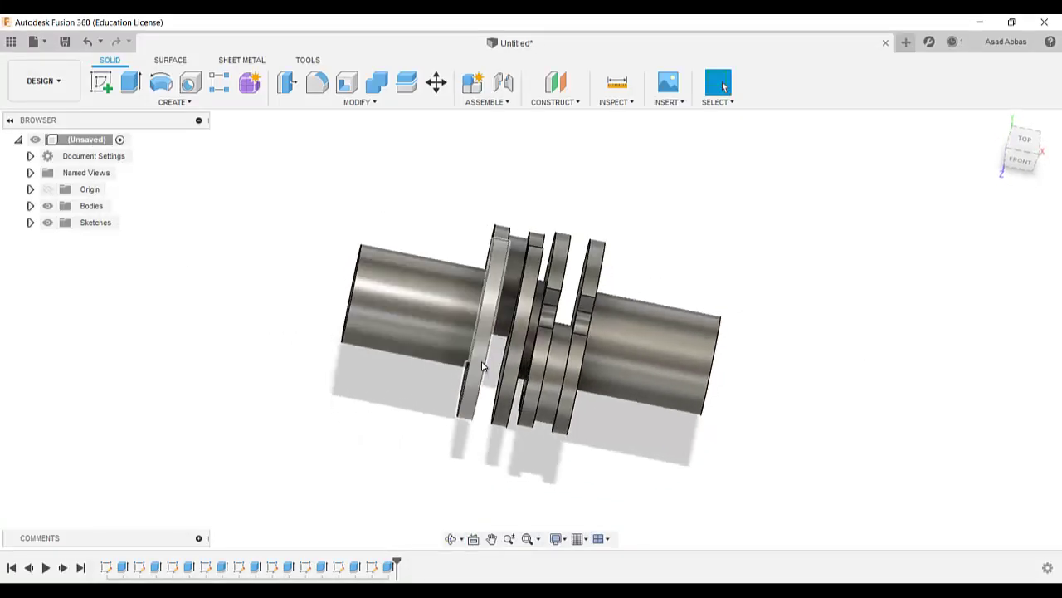
Start a rectangular pattern of features and select the extrusions of the torque section's second tab pair and the pin between them.
click(181, 103)
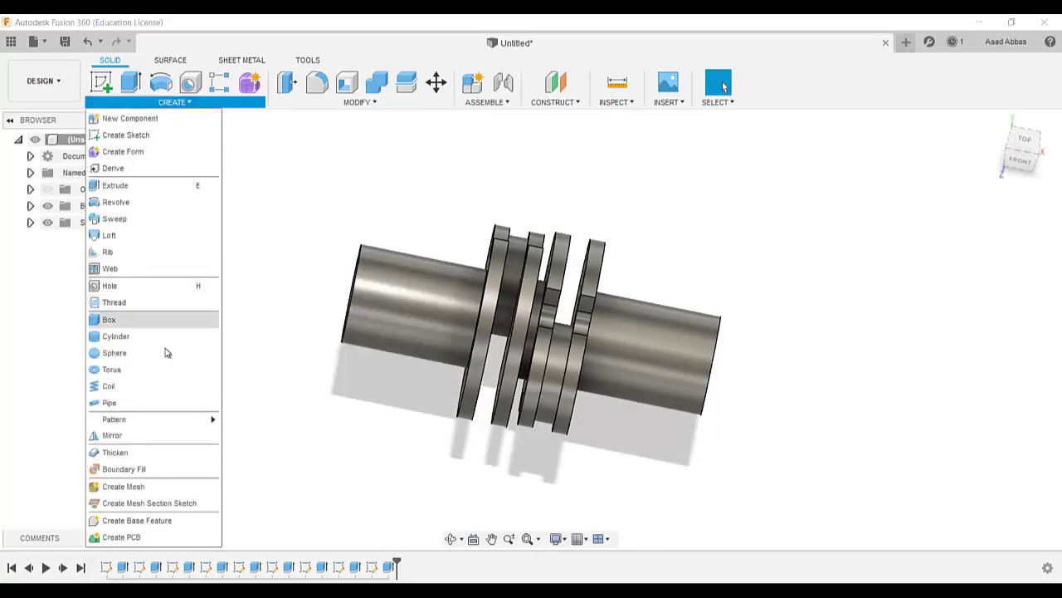
mouse_move(178, 421)
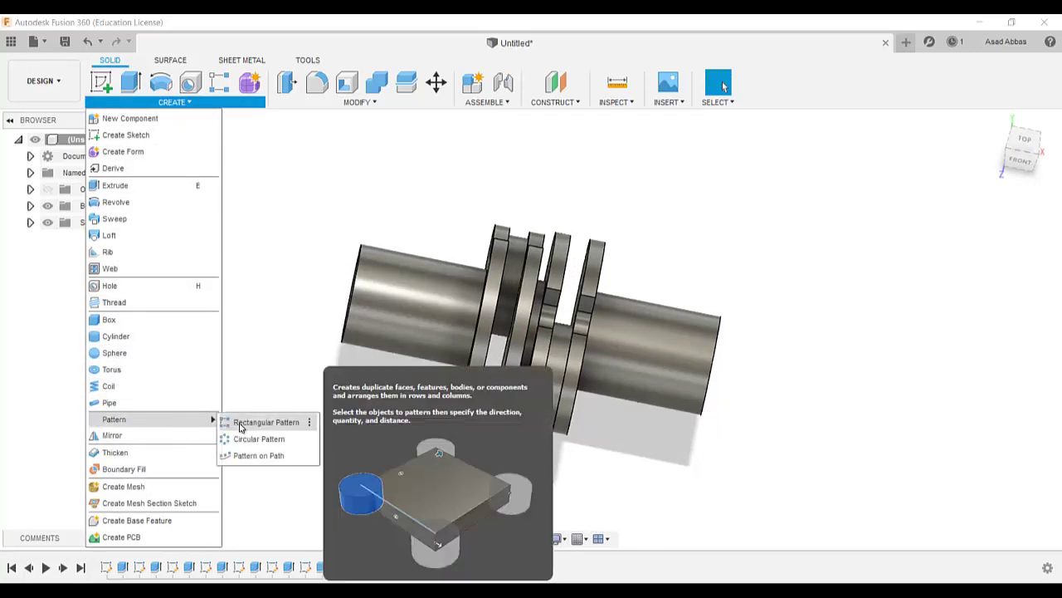
click(242, 426)
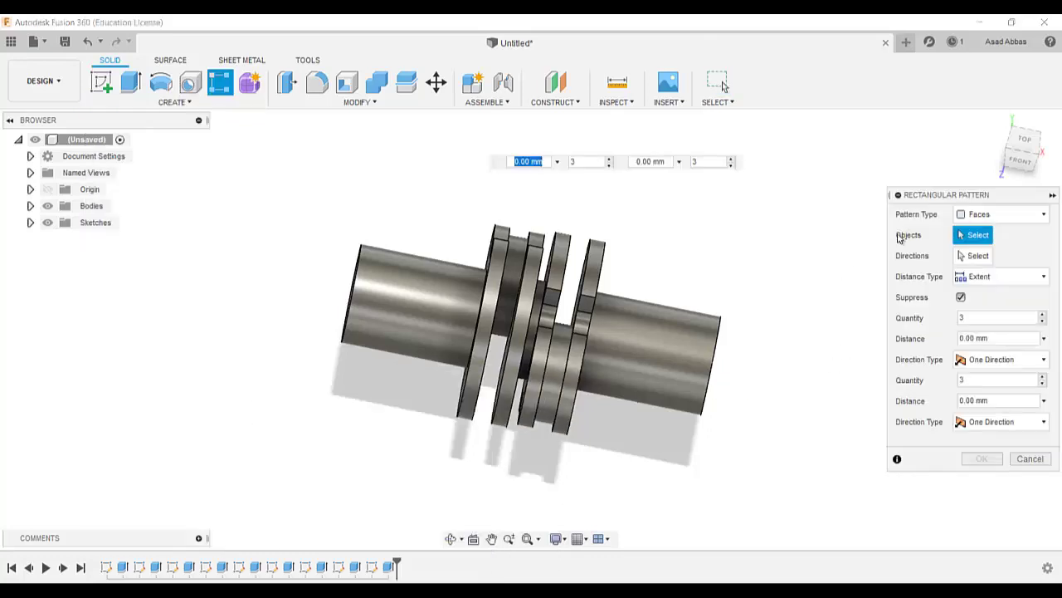
click(976, 214)
click(988, 268)
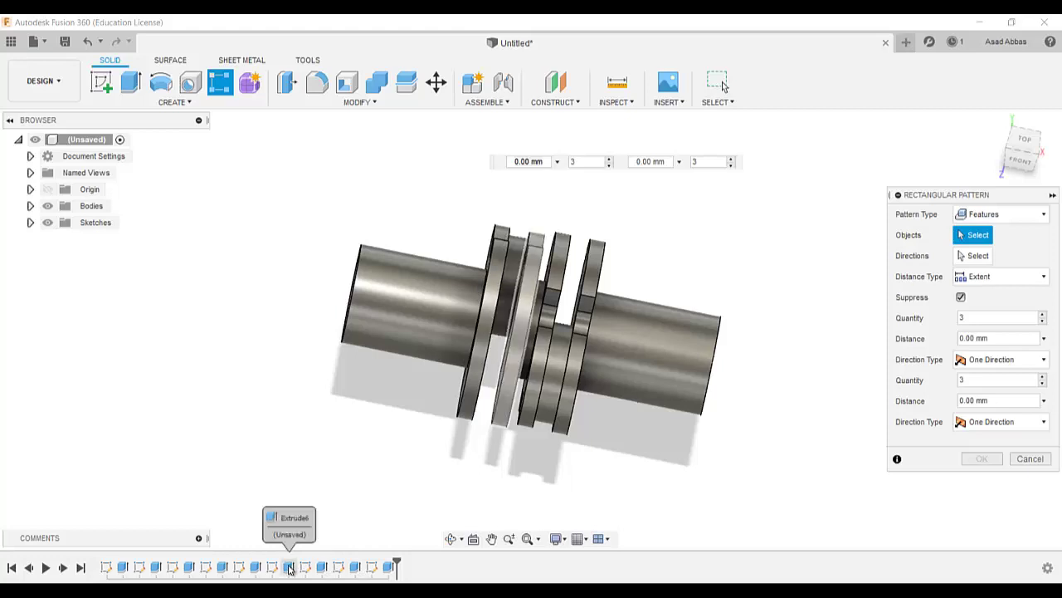
click(290, 567)
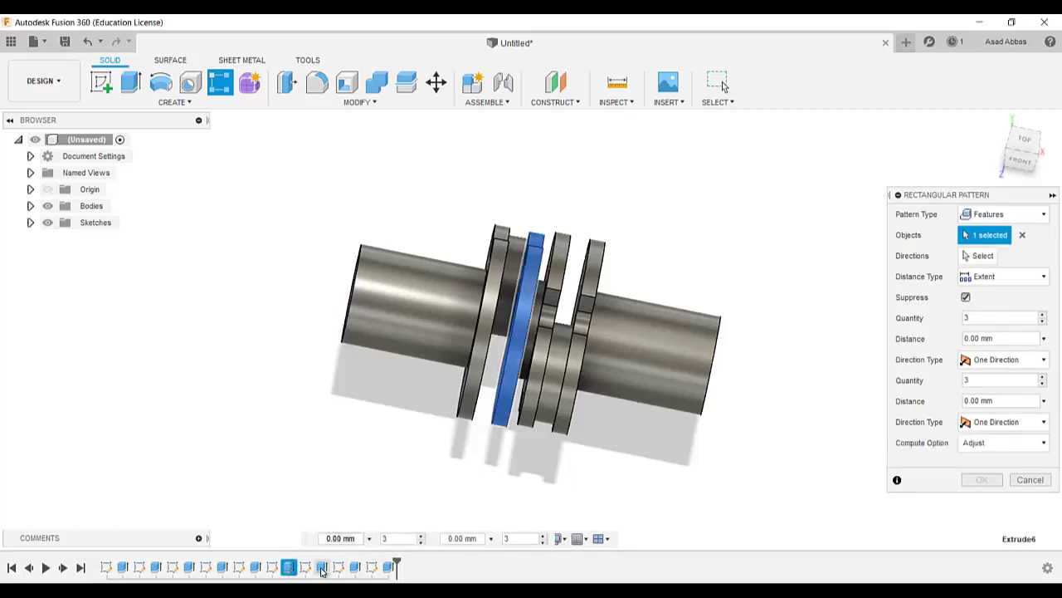
click(322, 567)
click(356, 566)
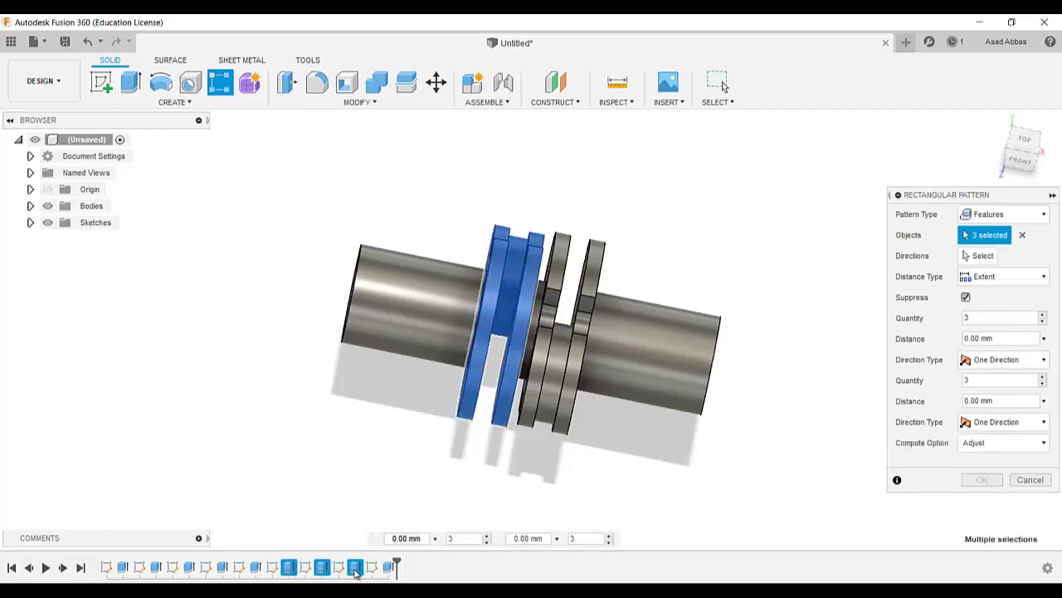
Direct the rectangular pattern along the shaft's axis toward the newly extruded segment and set its quantity to 2.
shift+middle_drag(418, 484, 416, 483)
click(981, 256)
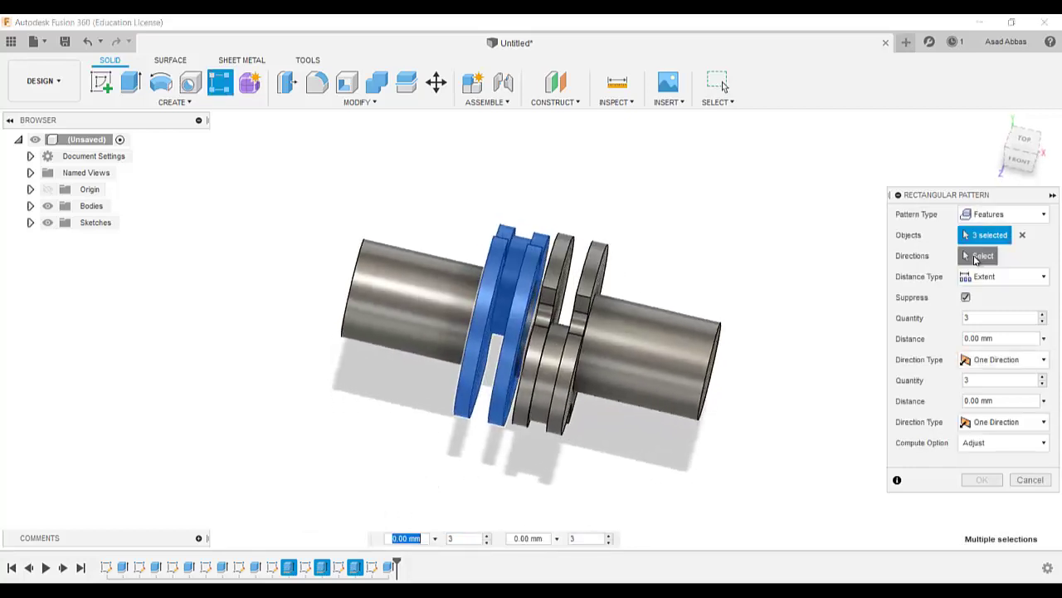
click(752, 383)
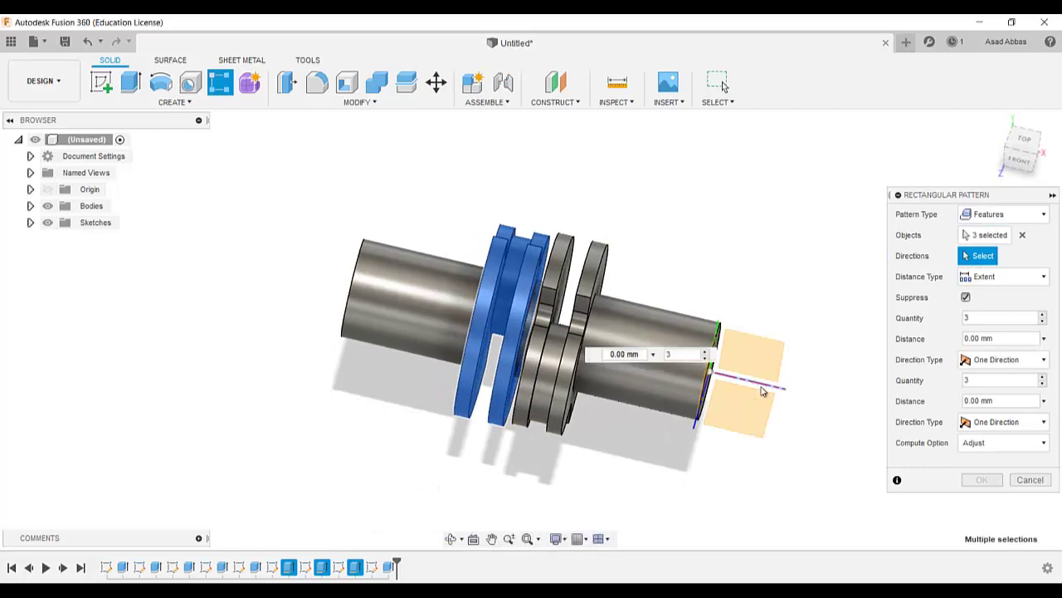
mouse_move(657, 467)
shift+middle_down()
mouse_move(664, 475)
mouse_move(647, 448)
shift+middle_up()
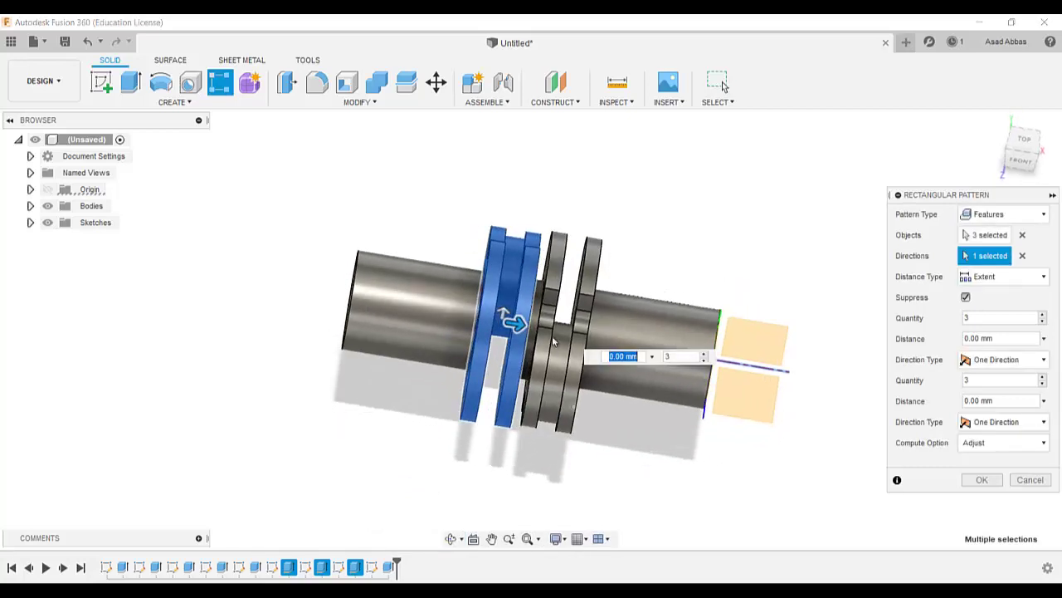
drag(517, 322, 198, 274)
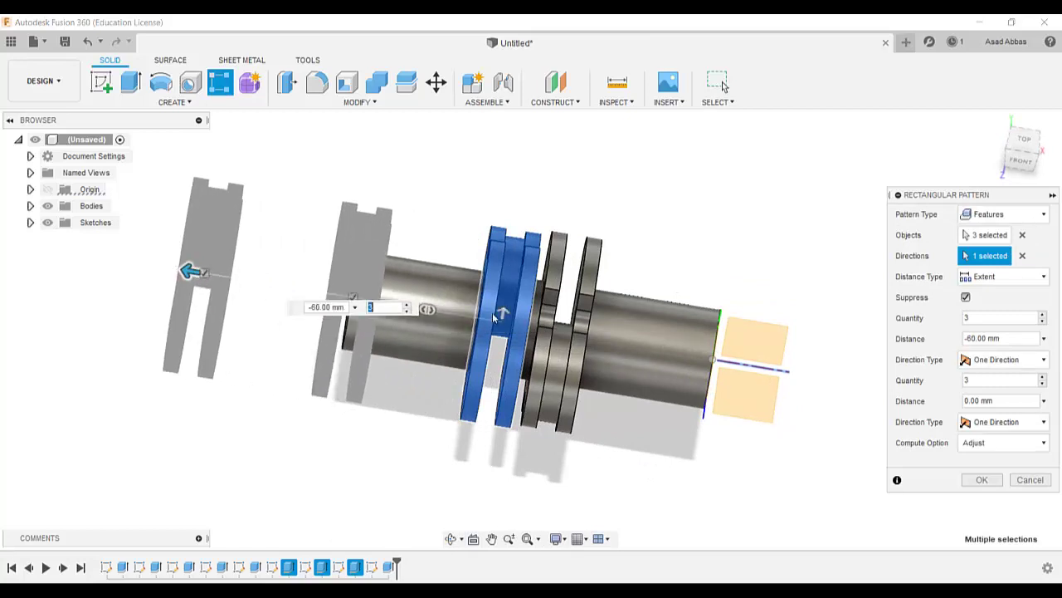
click(1043, 321)
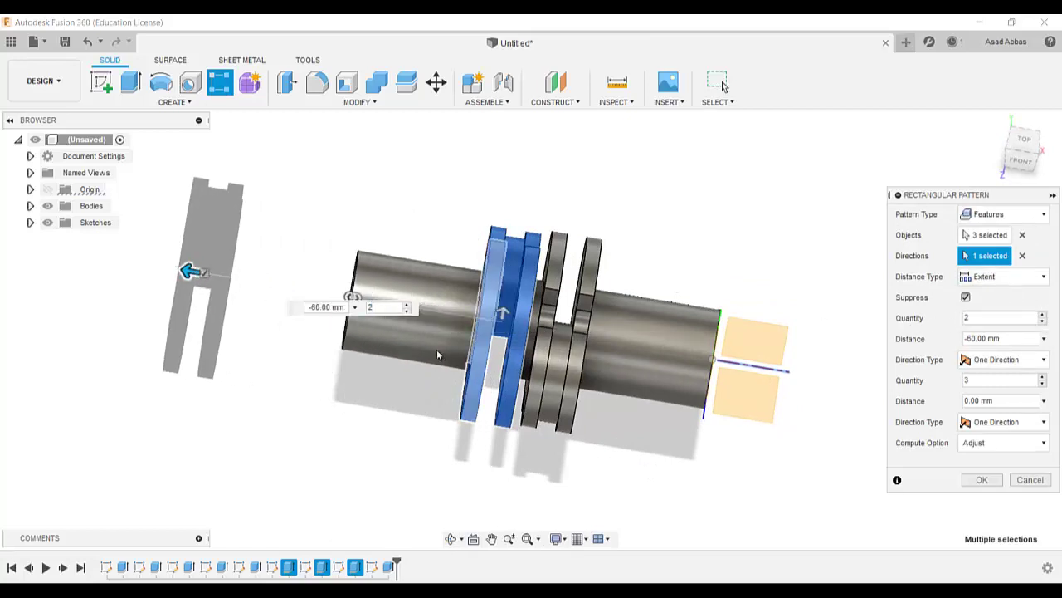
Set the pattern distance to -25.5-3-4-3 mm and create the copy of the tab pair at the shaft's end.
drag(188, 270, 271, 283)
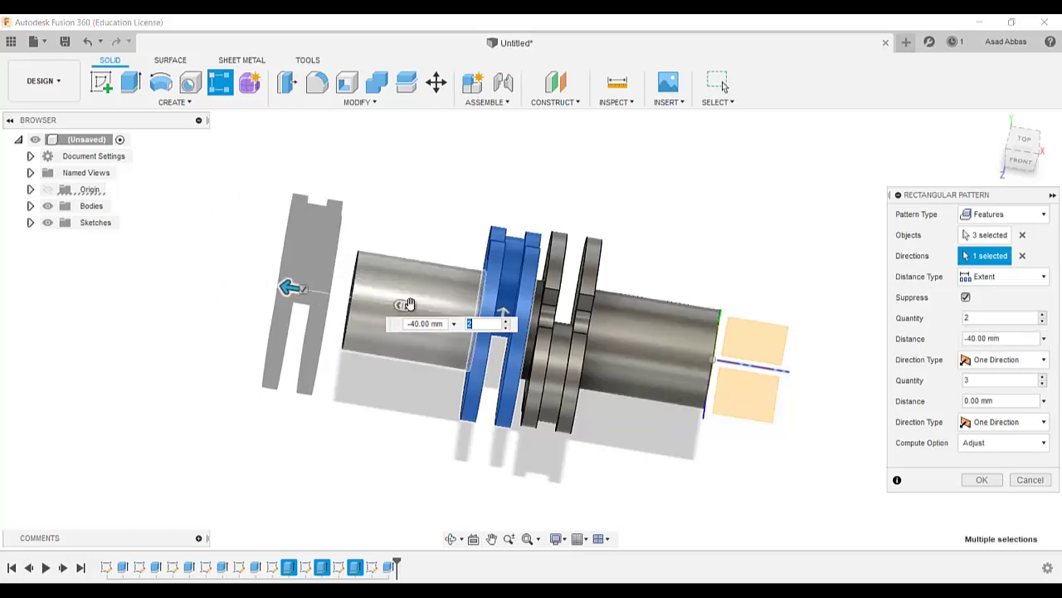
mouse_move(361, 384)
shift+middle_down()
mouse_move(362, 406)
mouse_move(374, 403)
mouse_move(367, 396)
shift+middle_up()
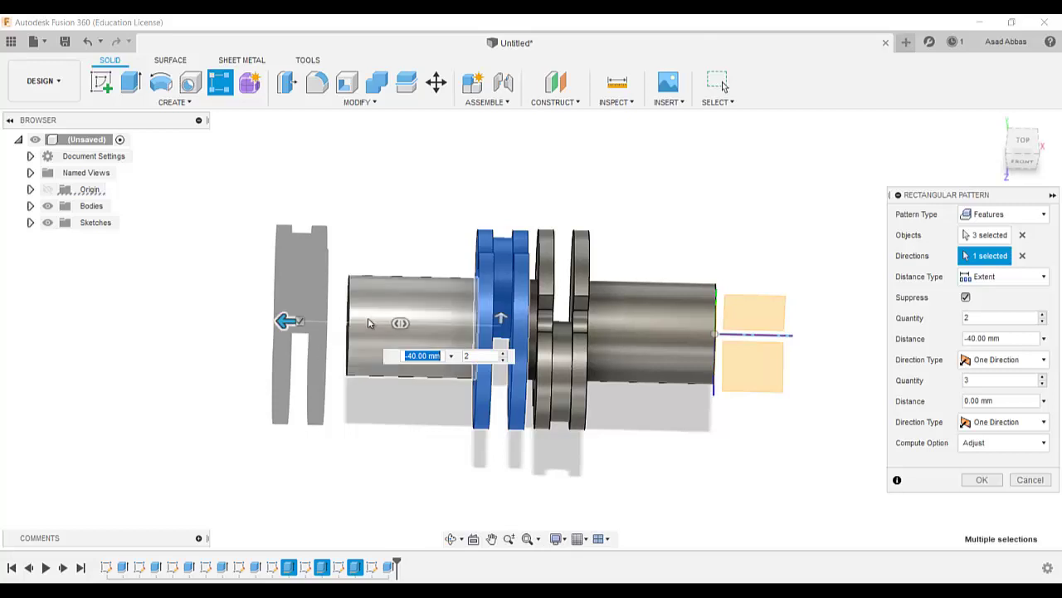
click(1000, 338)
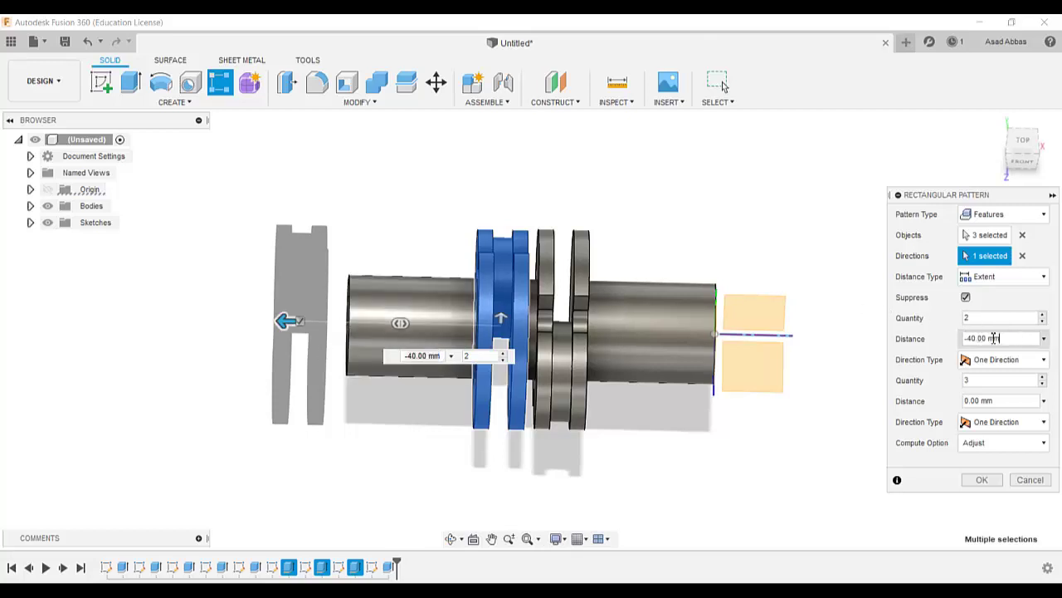
drag(1000, 338, 932, 340)
text(-)
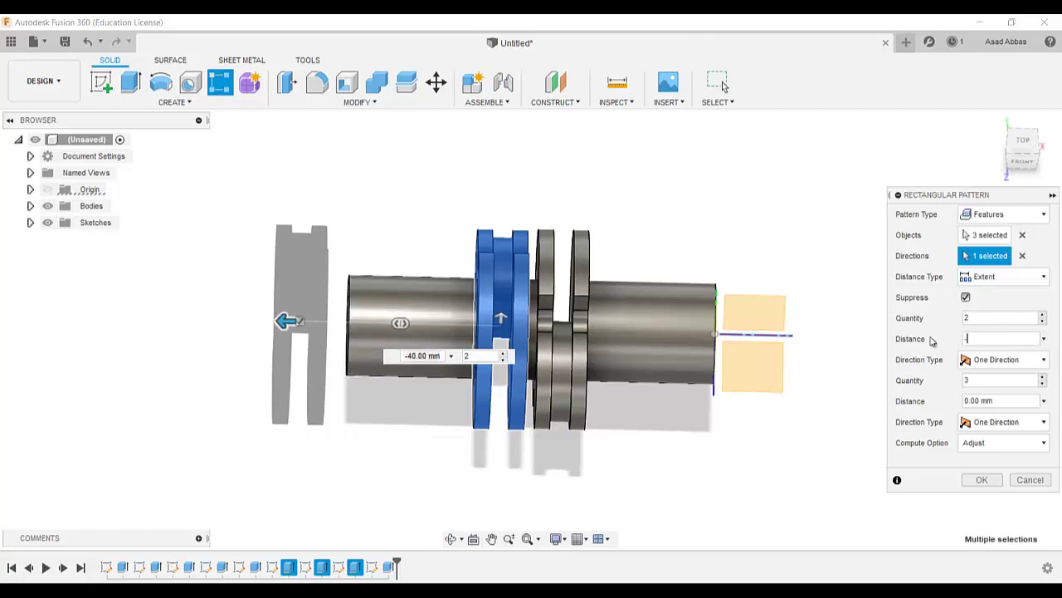
text(25.5)
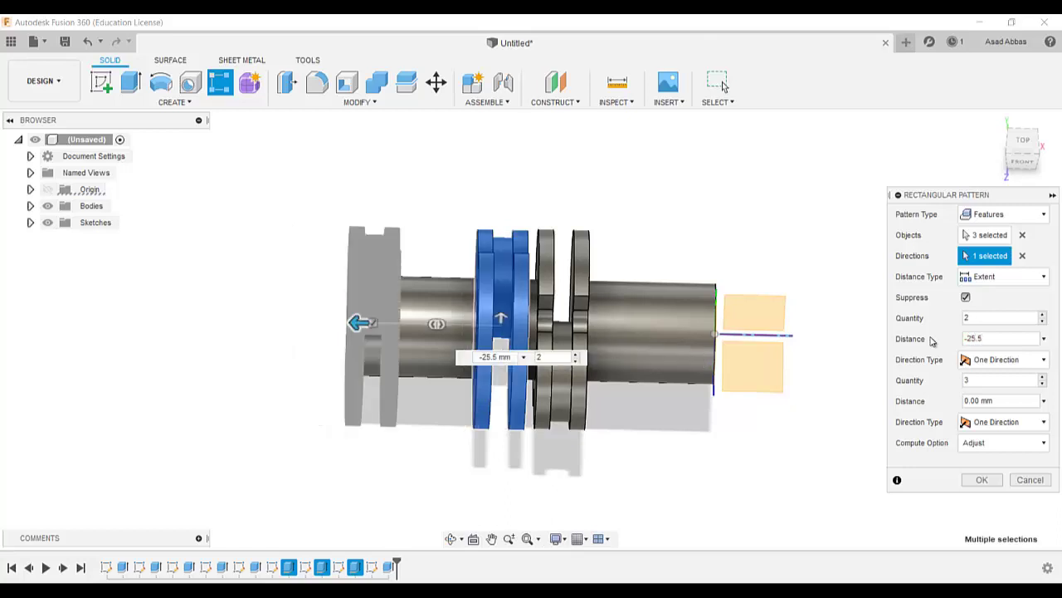
text(-3-4)
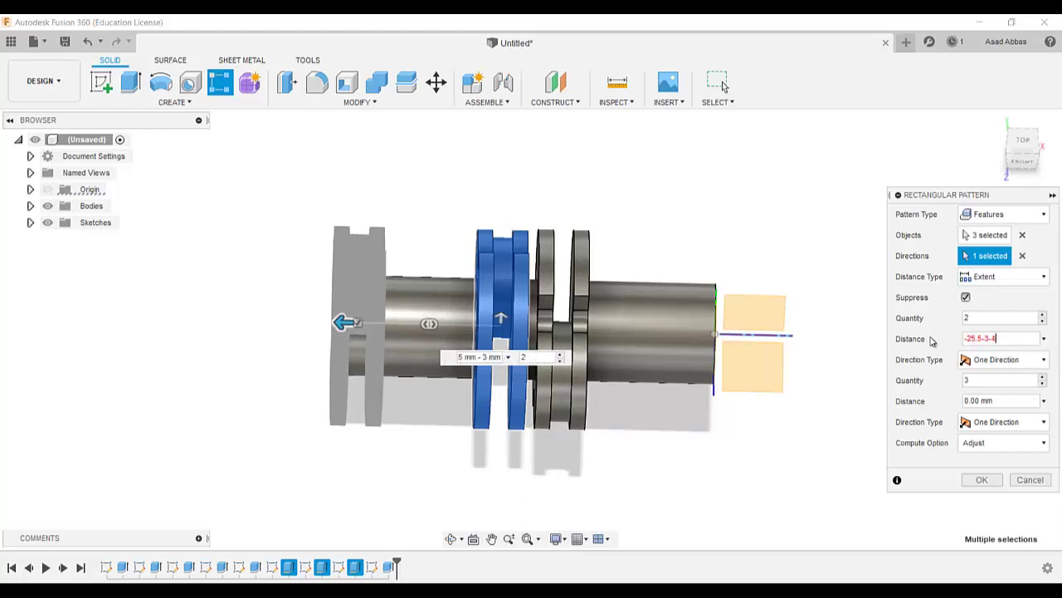
text(-3)
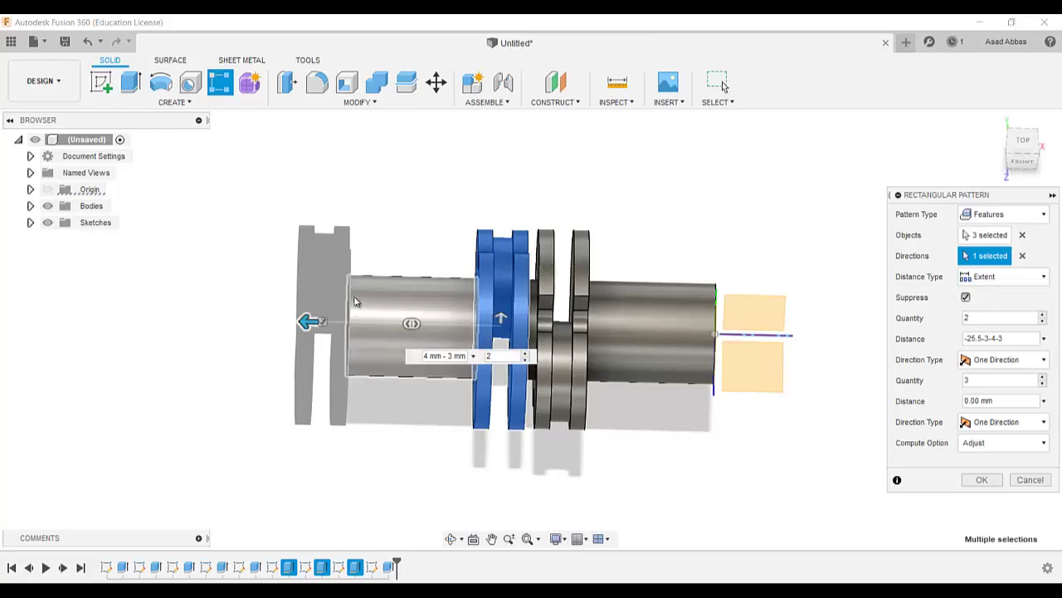
click(987, 481)
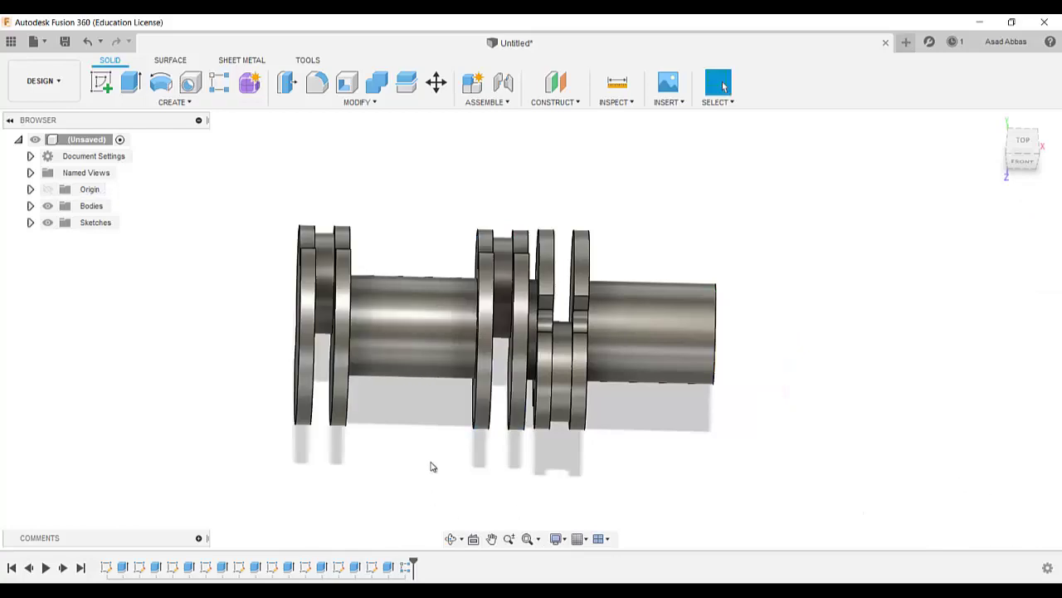
Measure the distance from the original second tab pair's face toward the first pair to the matching face of the copied pair.
shift+middle_drag(432, 464, 417, 441)
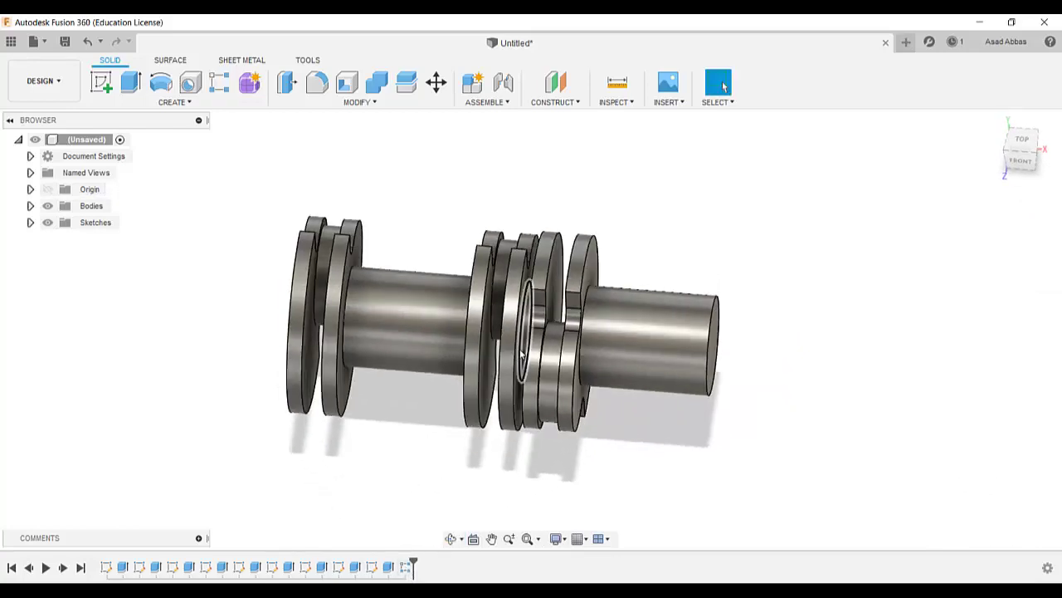
shift+middle_drag(517, 361, 505, 345)
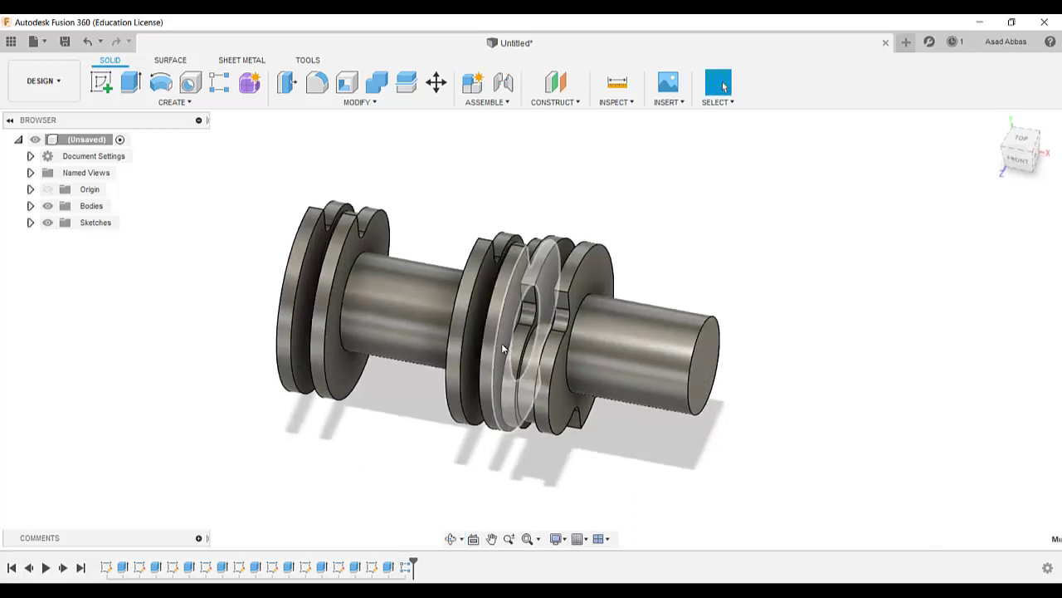
click(501, 343)
shift+middle_drag(226, 283, 235, 293)
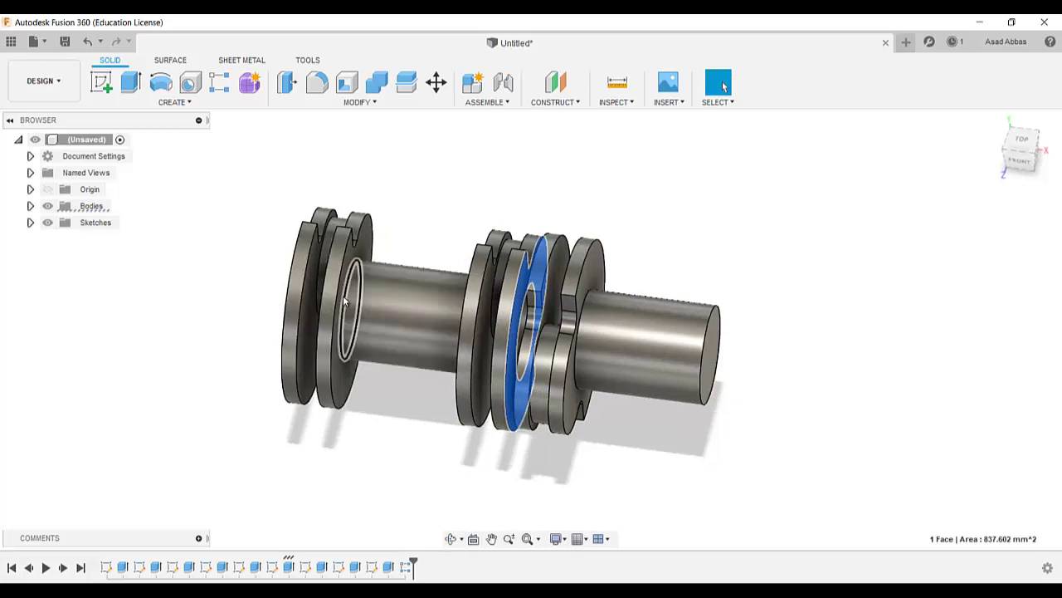
click(419, 409)
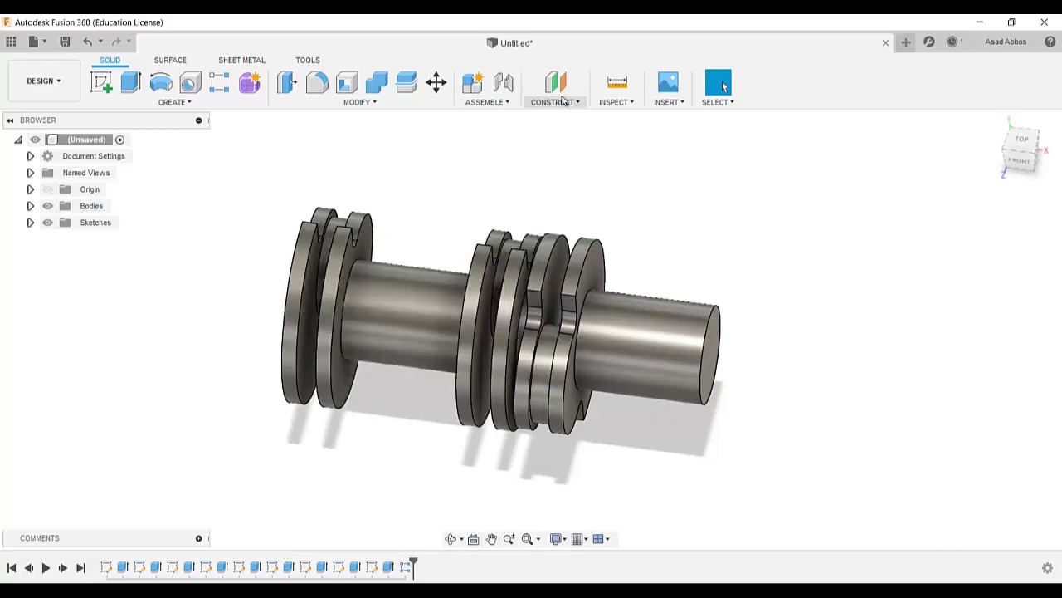
click(631, 88)
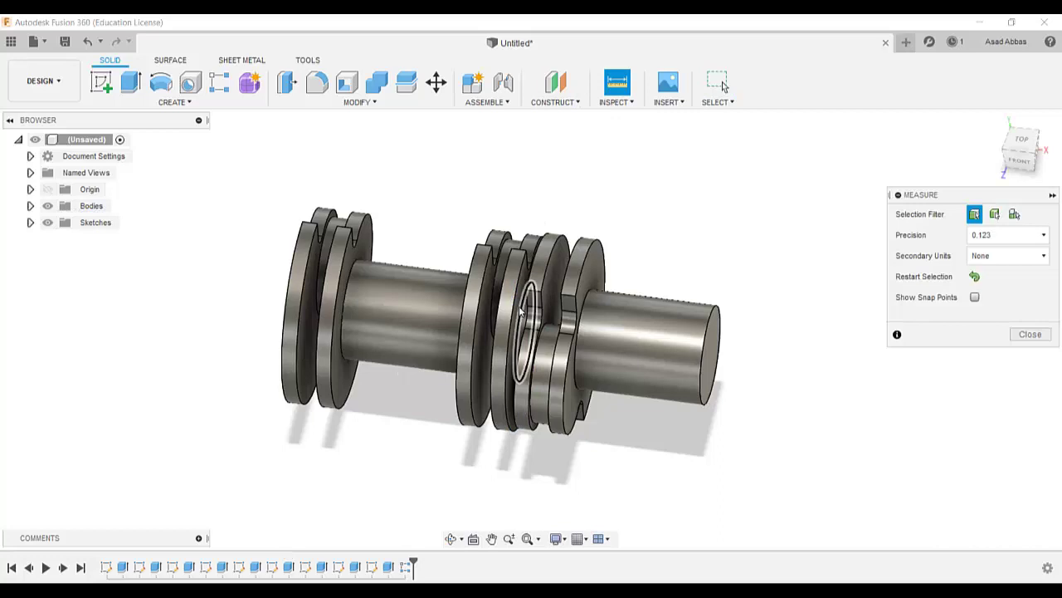
shift+middle_drag(349, 381, 612, 304)
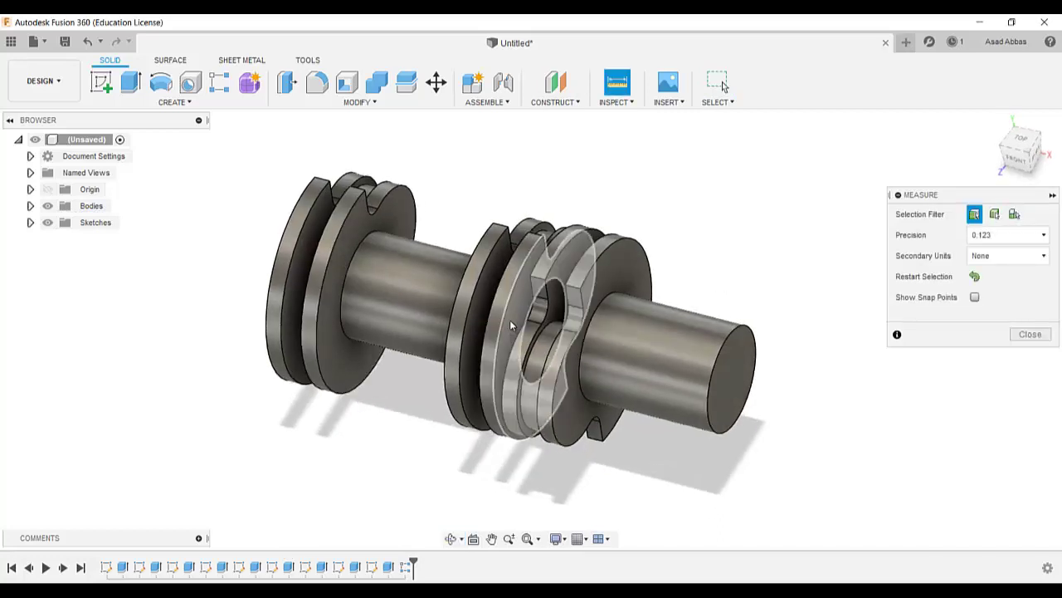
click(503, 327)
shift+middle_drag(404, 368, 373, 313)
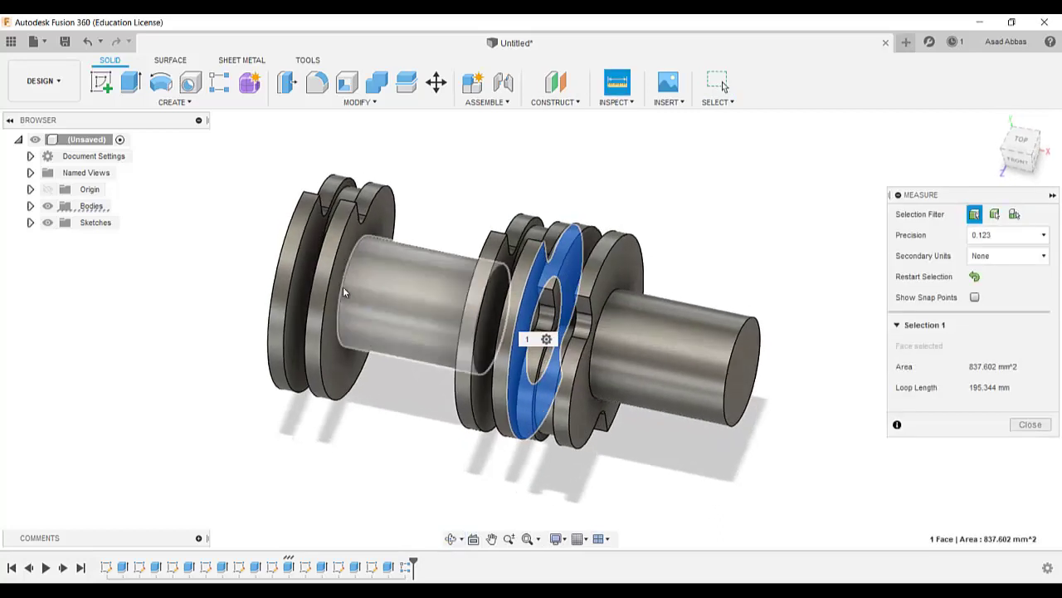
click(343, 287)
shift+middle_drag(360, 420, 434, 319)
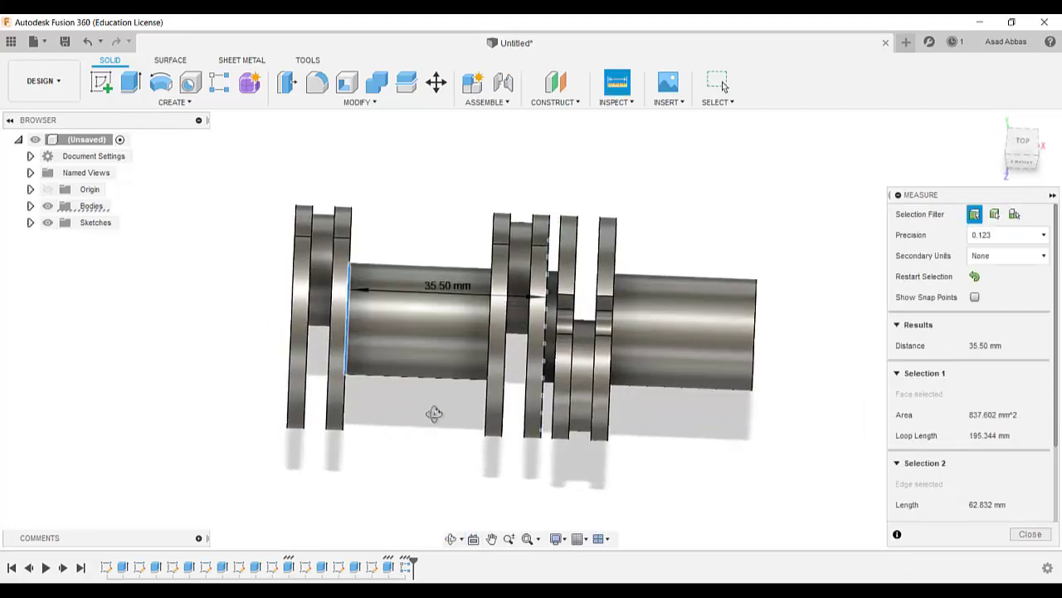
mouse_move(429, 410)
shift+middle_down()
mouse_move(410, 407)
mouse_move(432, 415)
shift+middle_up()
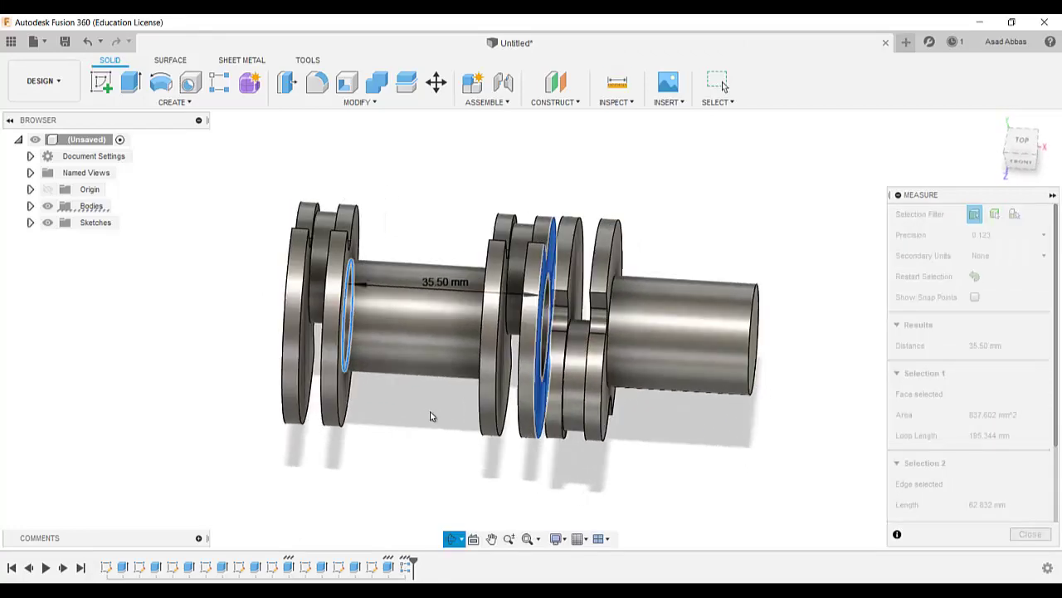
click(438, 449)
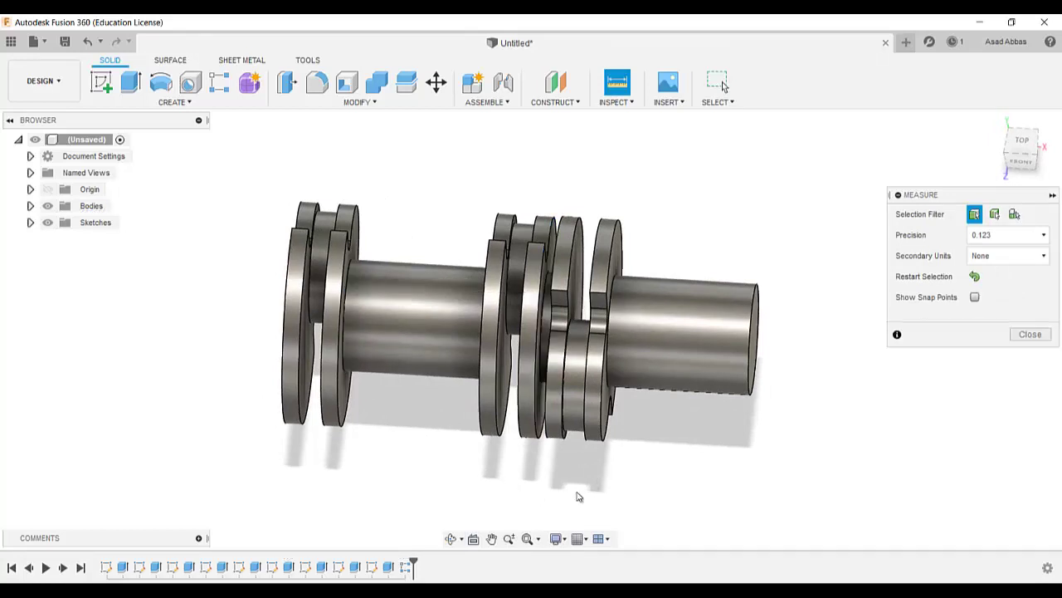
shift+middle_drag(208, 353, 254, 365)
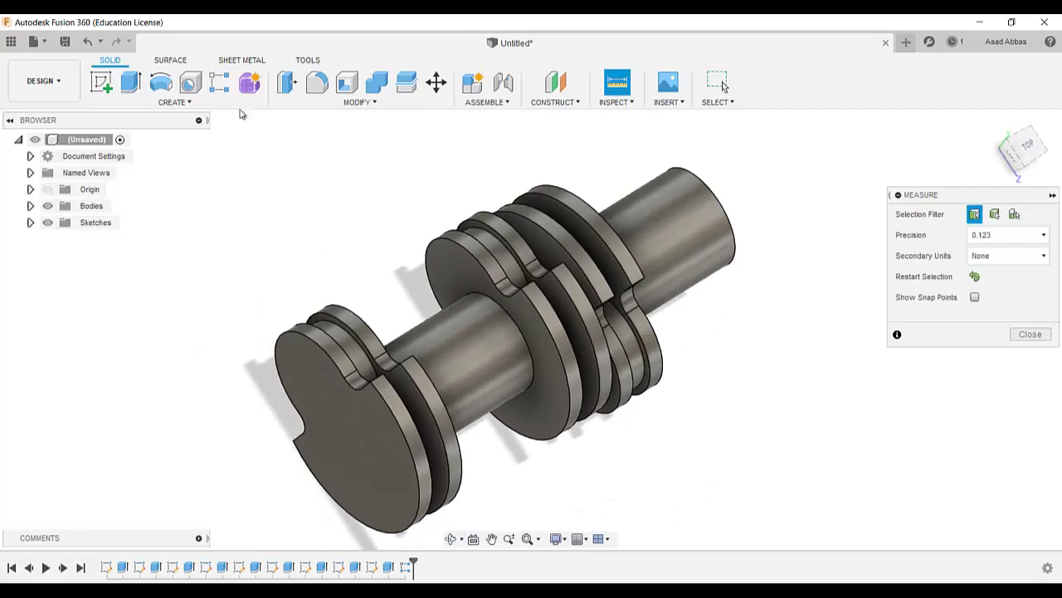
click(1030, 334)
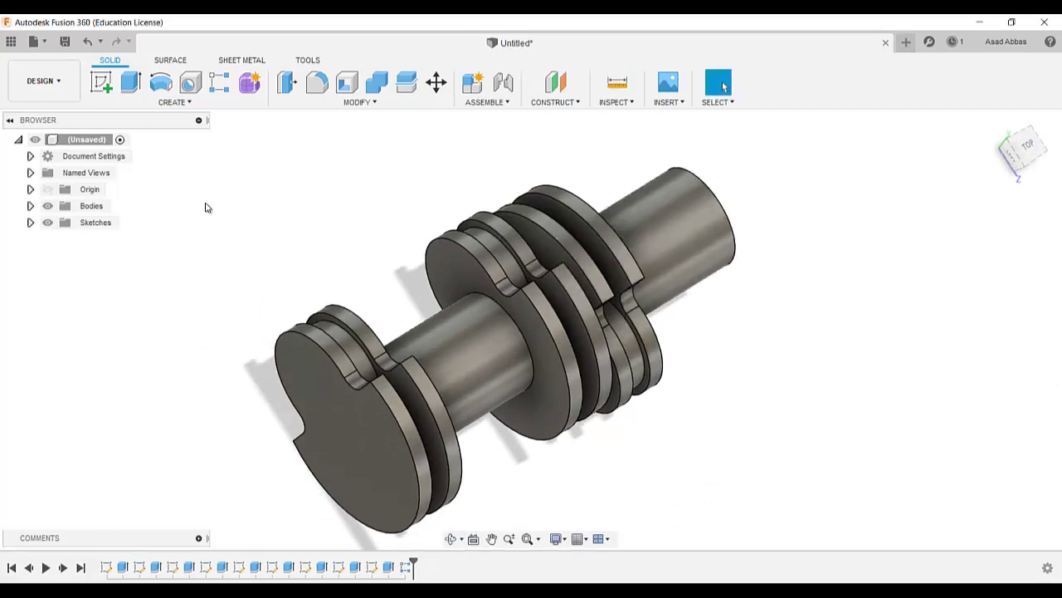
Sketch a 20 mm diameter circle centred on the shaft axis on the copied tab pair's outer end face.
click(101, 81)
click(362, 466)
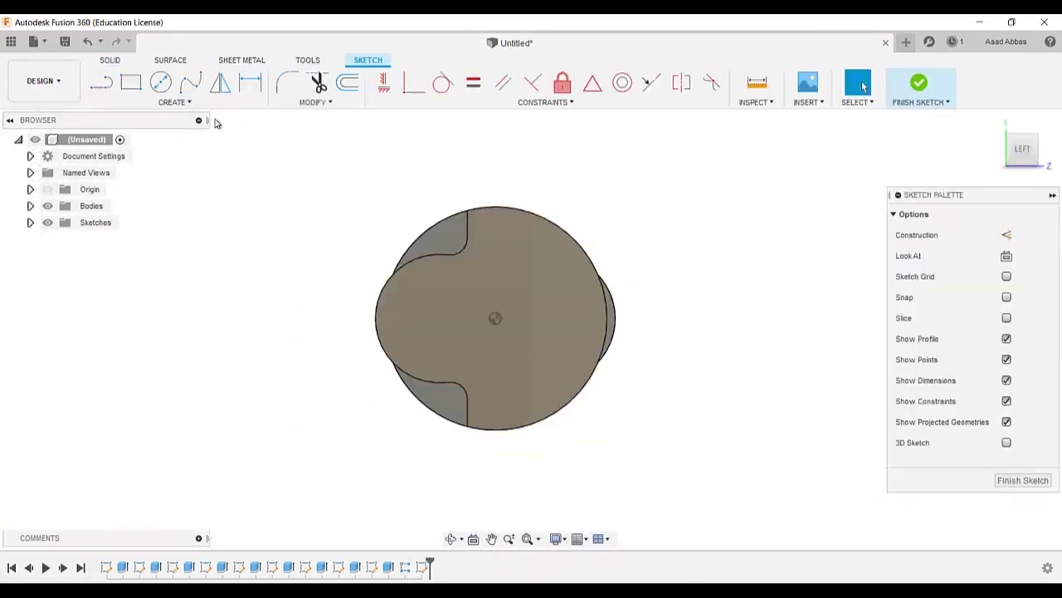
click(162, 86)
click(495, 322)
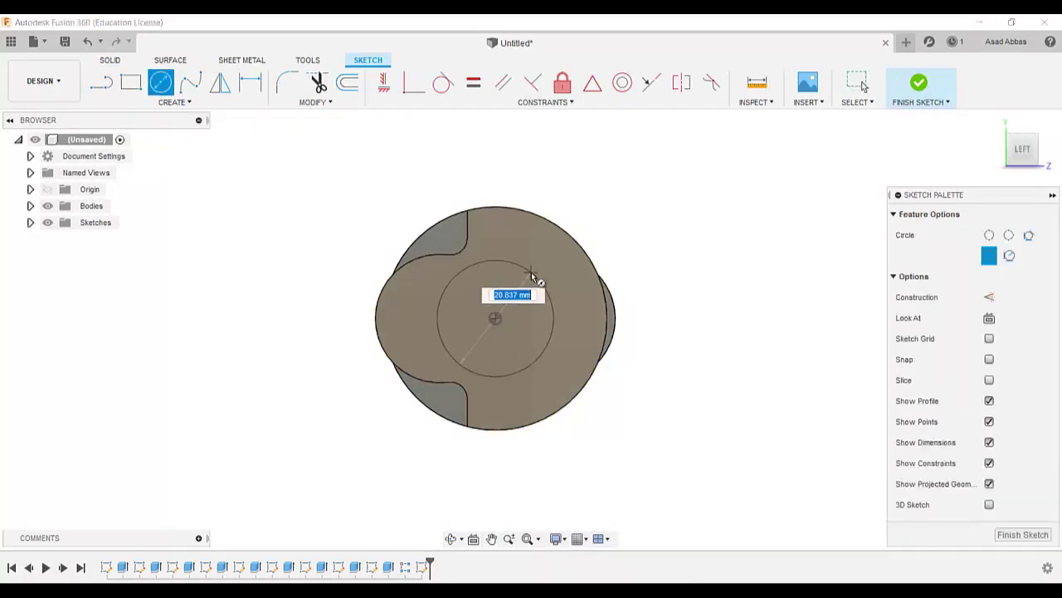
text(40)
key(Return)
key(Escape)
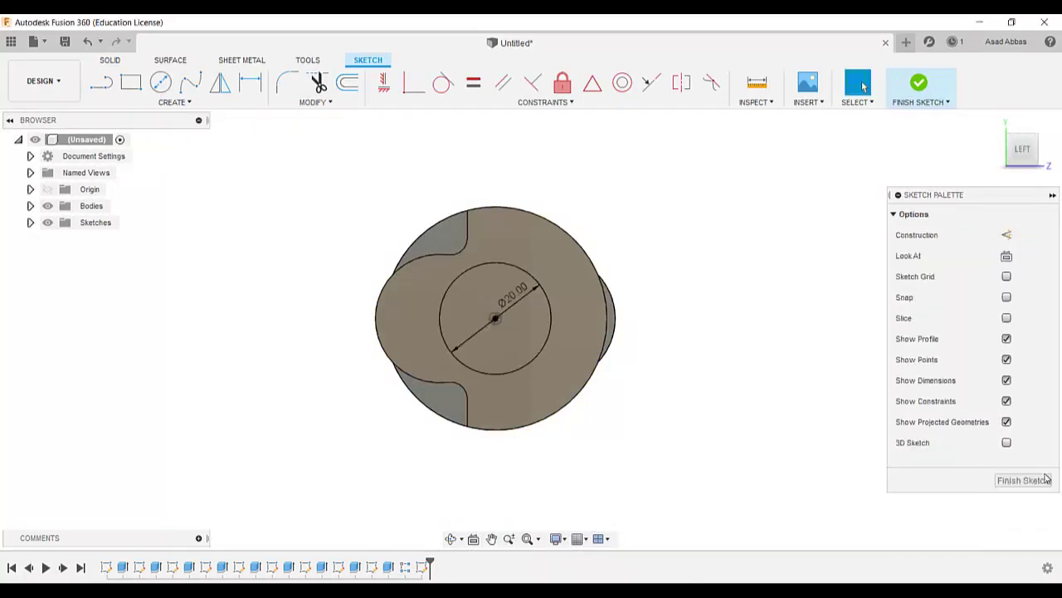
click(1026, 479)
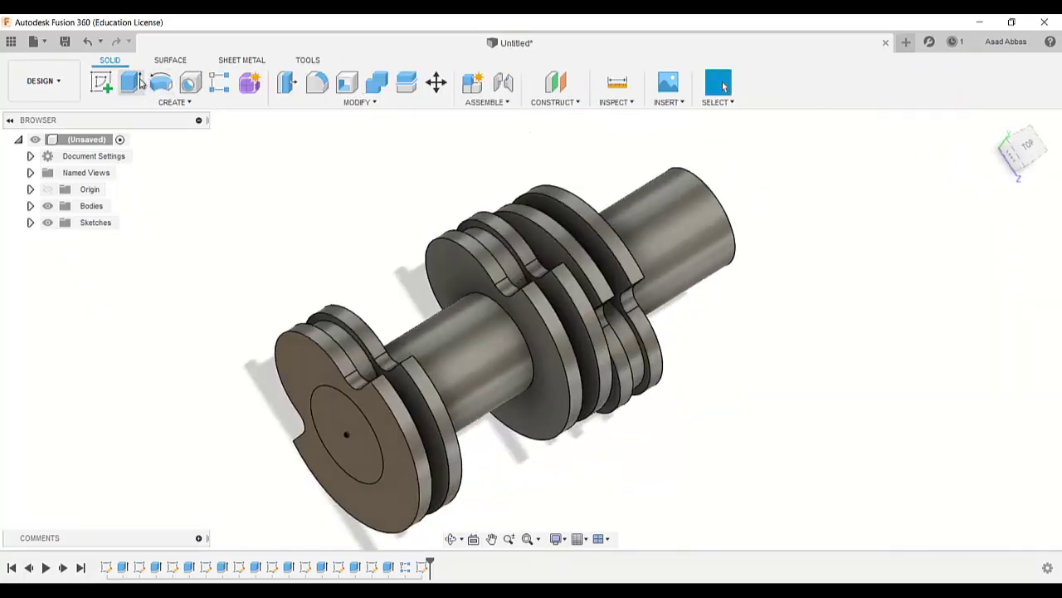
Extrude the 20 mm circle outward by 2 mm and join it to the crankshaft.
click(130, 82)
click(332, 455)
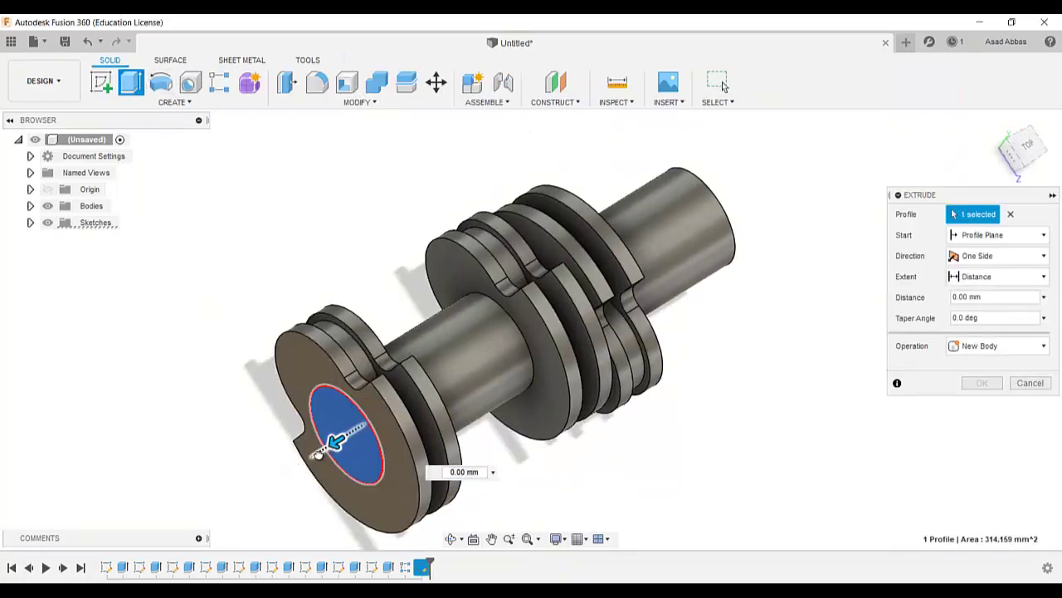
drag(332, 456, 312, 459)
text(2)
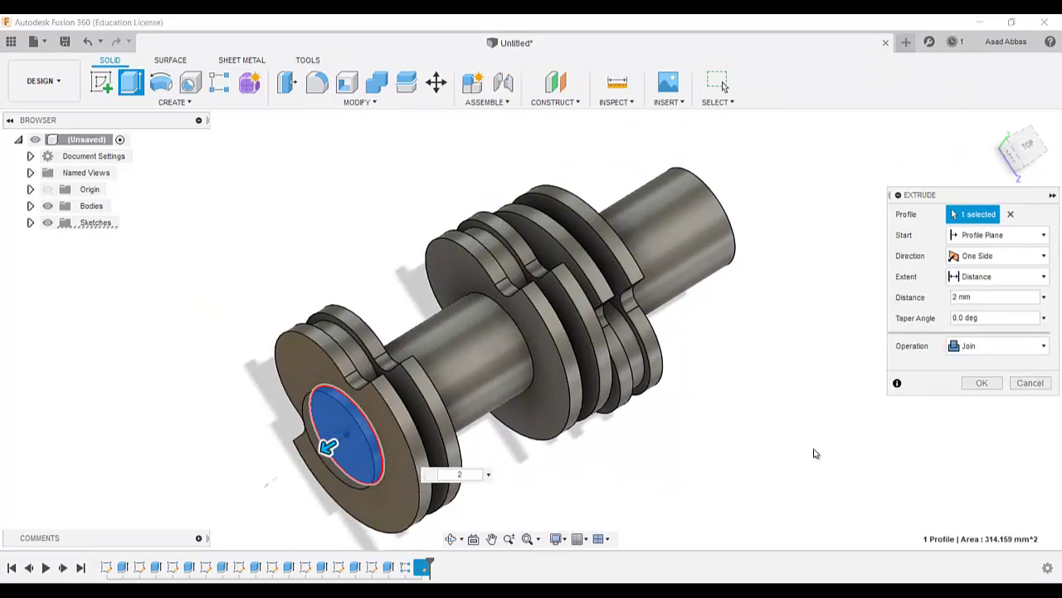
click(983, 385)
Measure the distance from the first tab pair's face on the starting shaft to the end face of the new 2 mm shaft segment.
scroll(735, 469, down, 3)
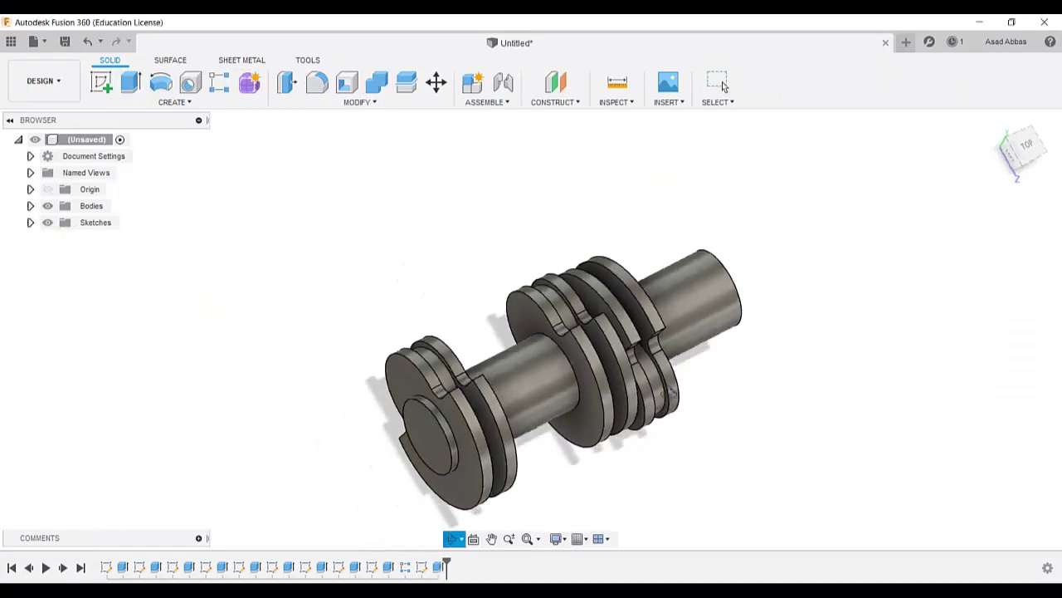
shift+middle_drag(706, 404, 656, 382)
shift+middle_drag(705, 470, 670, 451)
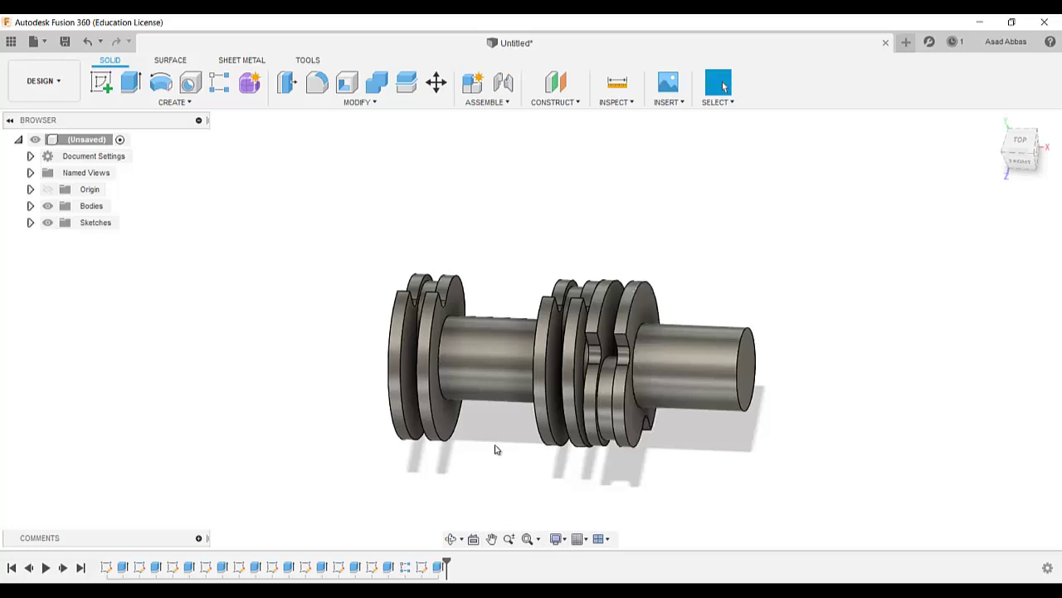
shift+middle_drag(496, 448, 534, 453)
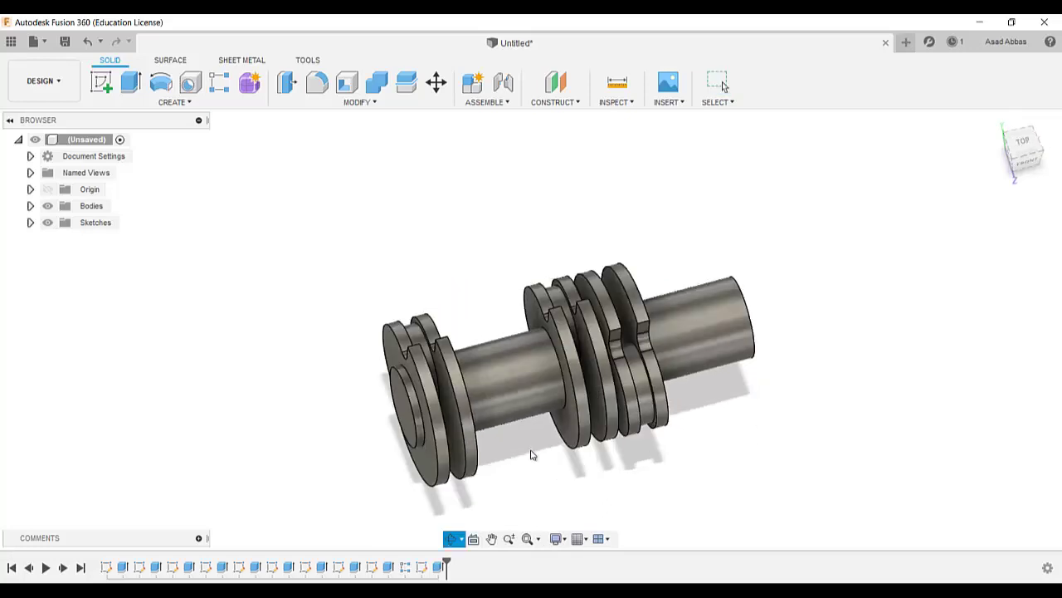
click(618, 81)
shift+middle_drag(700, 351, 619, 424)
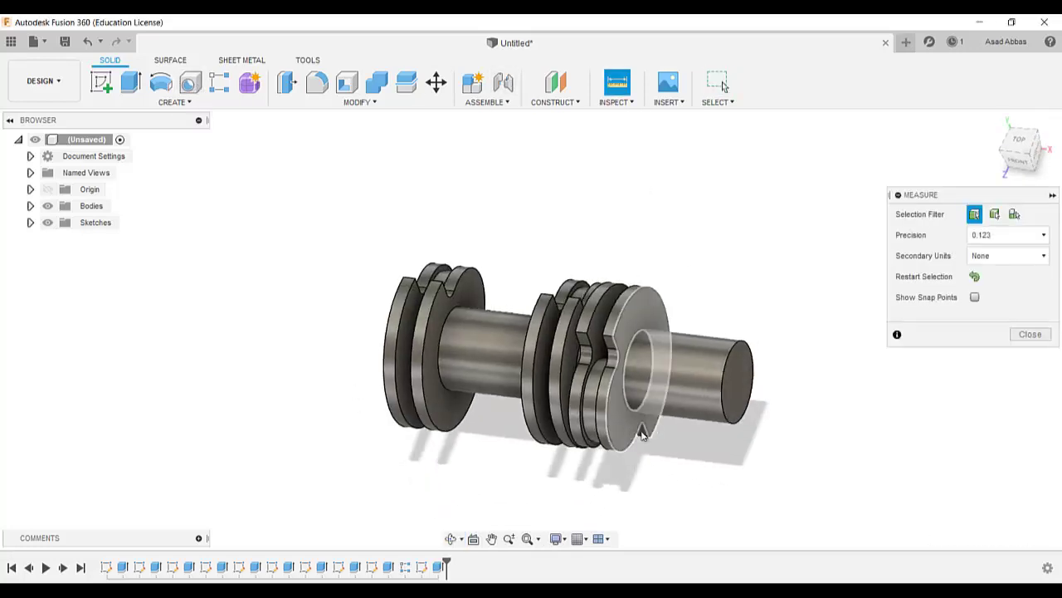
click(619, 422)
shift+middle_drag(653, 474, 386, 440)
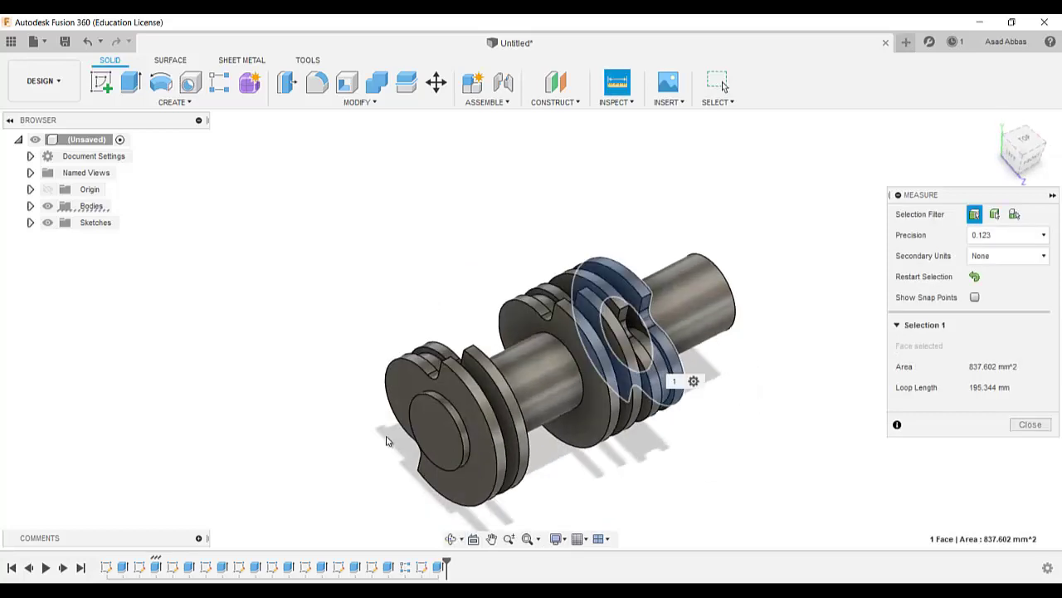
click(446, 432)
shift+middle_drag(652, 493, 520, 382)
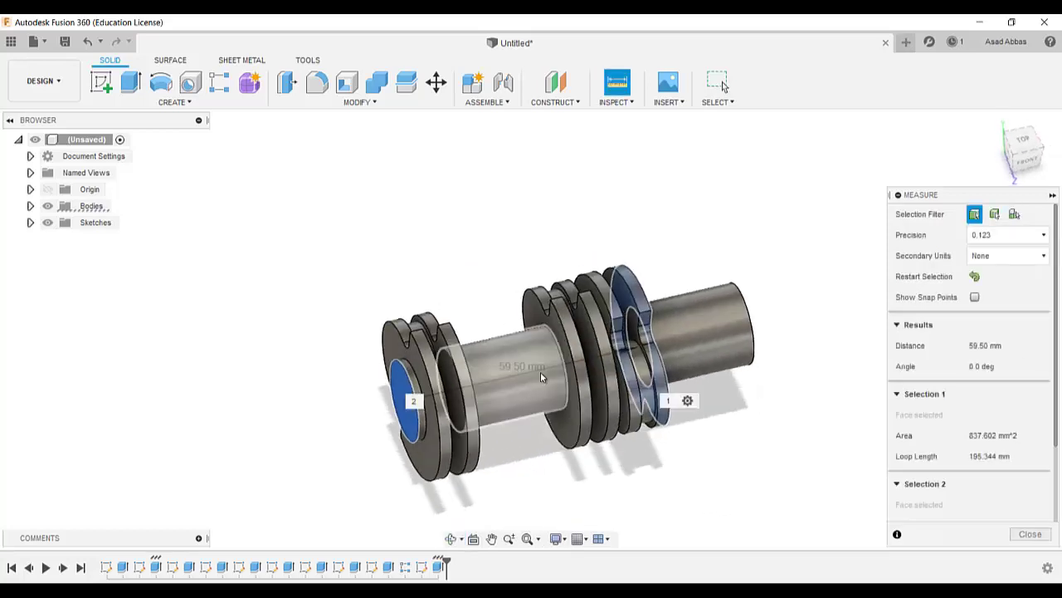
click(1030, 534)
Set up a rectangular feature pattern of the first tab pair's three extrusions with the shaft axis as its direction.
mouse_move(866, 418)
shift+middle_down()
mouse_move(842, 420)
mouse_move(856, 419)
shift+middle_up()
click(191, 102)
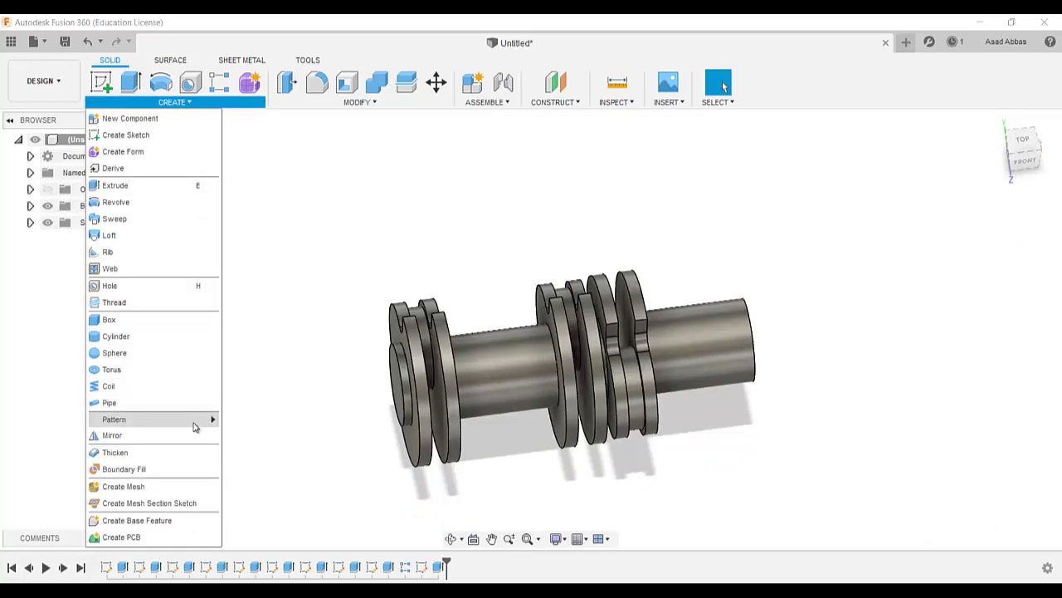
mouse_move(200, 419)
click(251, 420)
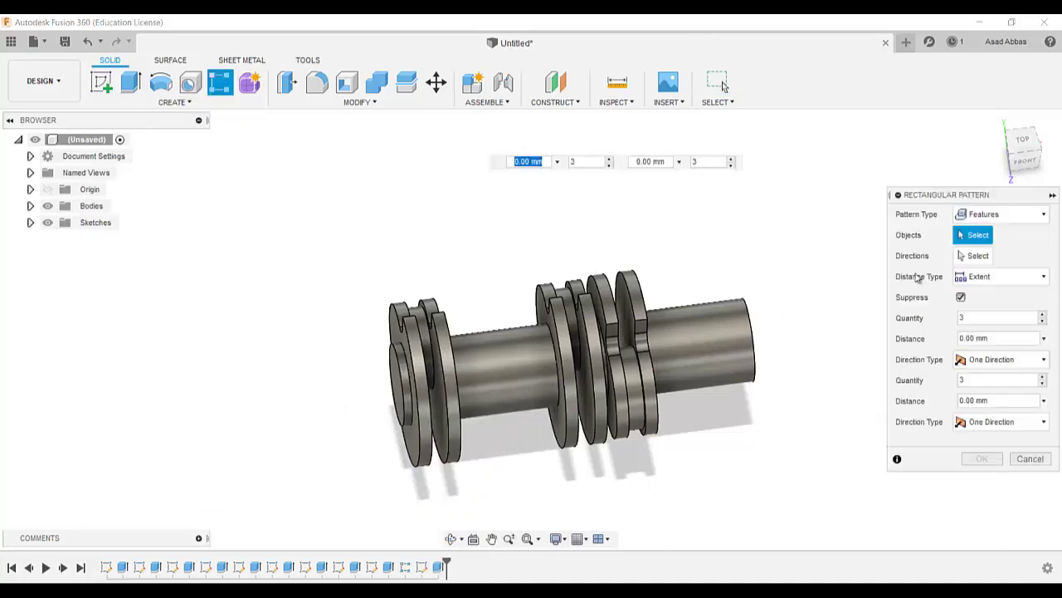
click(155, 571)
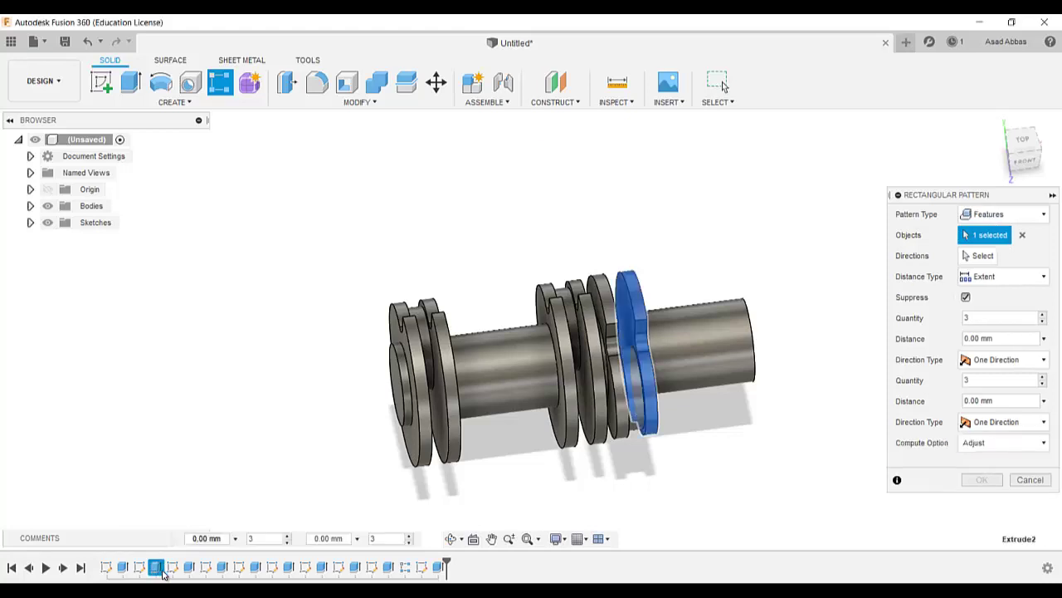
click(190, 572)
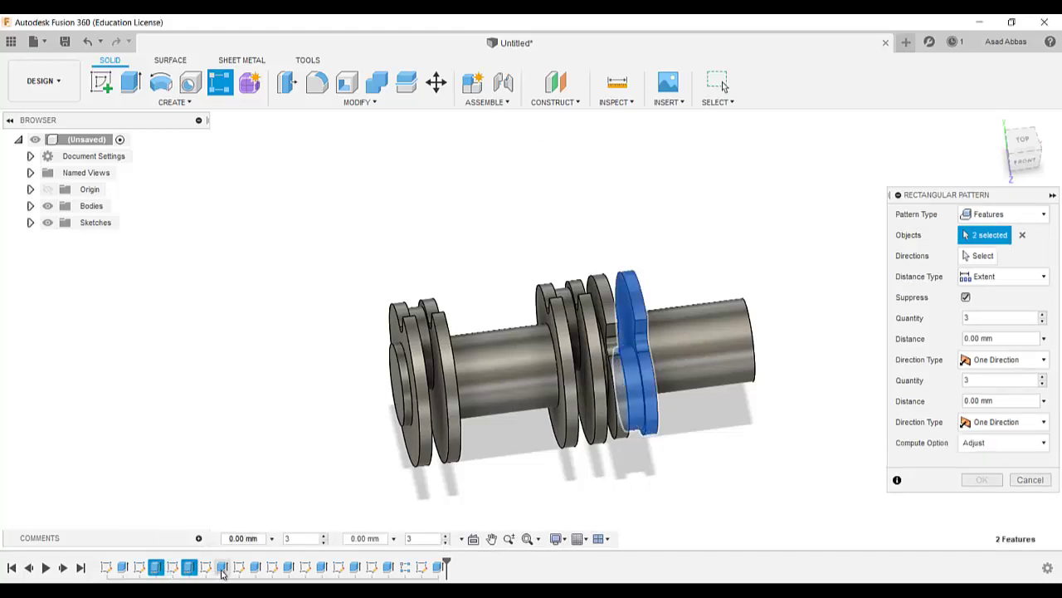
click(223, 571)
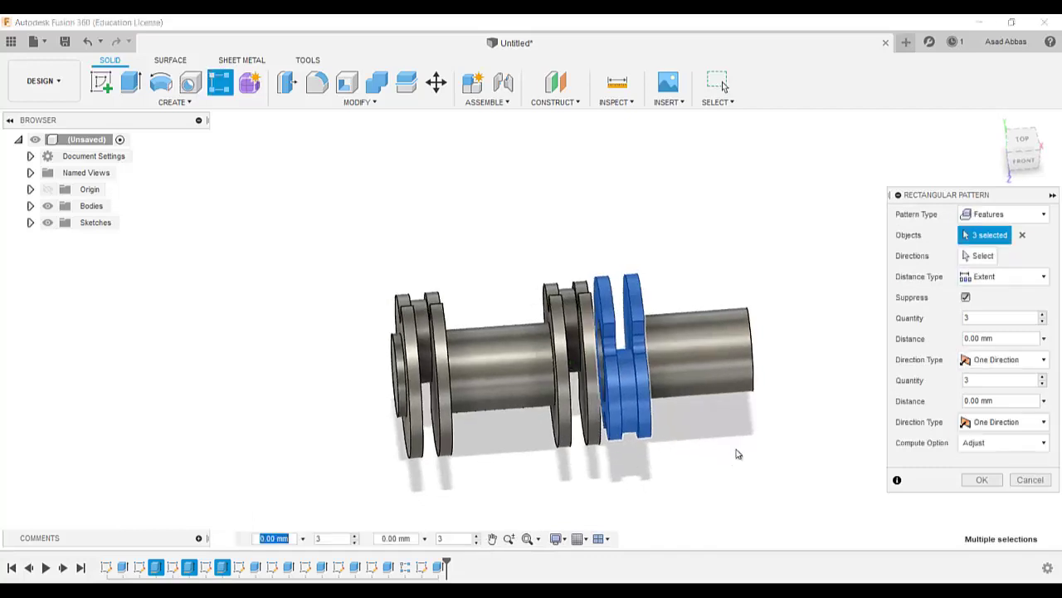
click(979, 256)
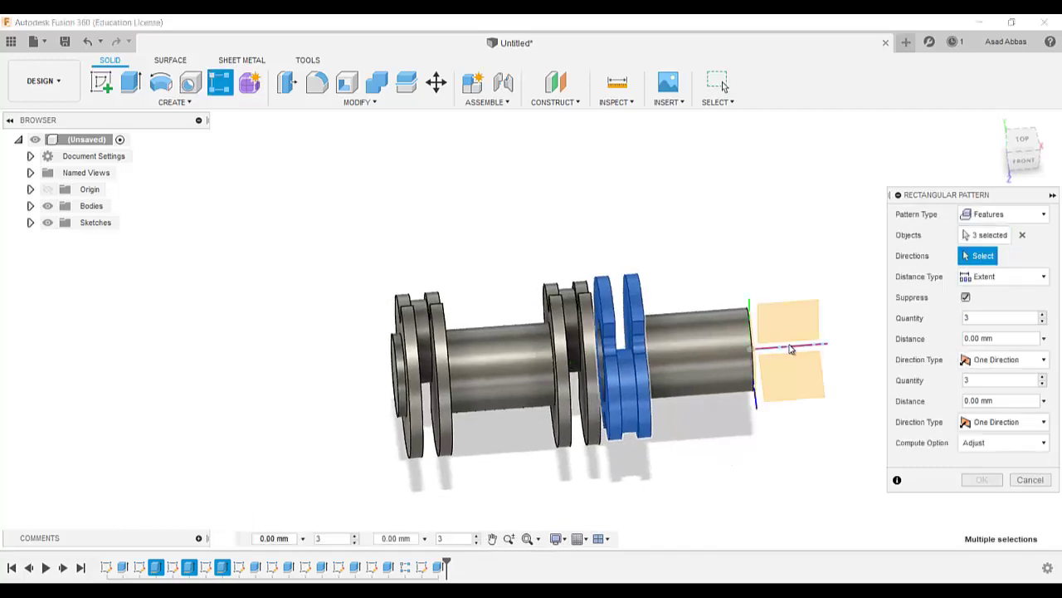
click(790, 349)
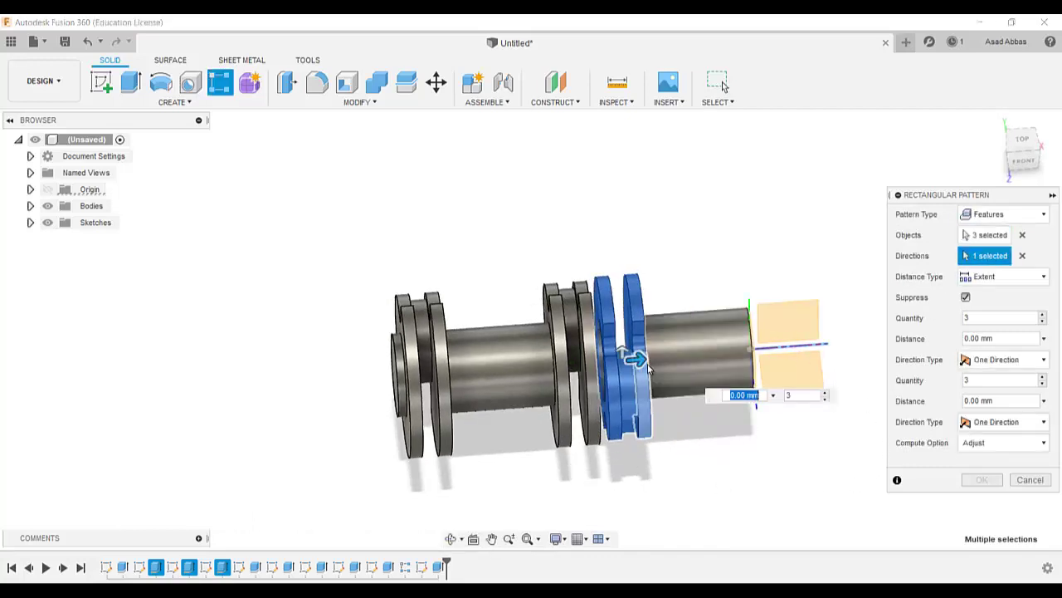
Set the pattern quantity to 2 and the distance to -59.5 mm, and create the copy of the first tab pair.
click(1043, 321)
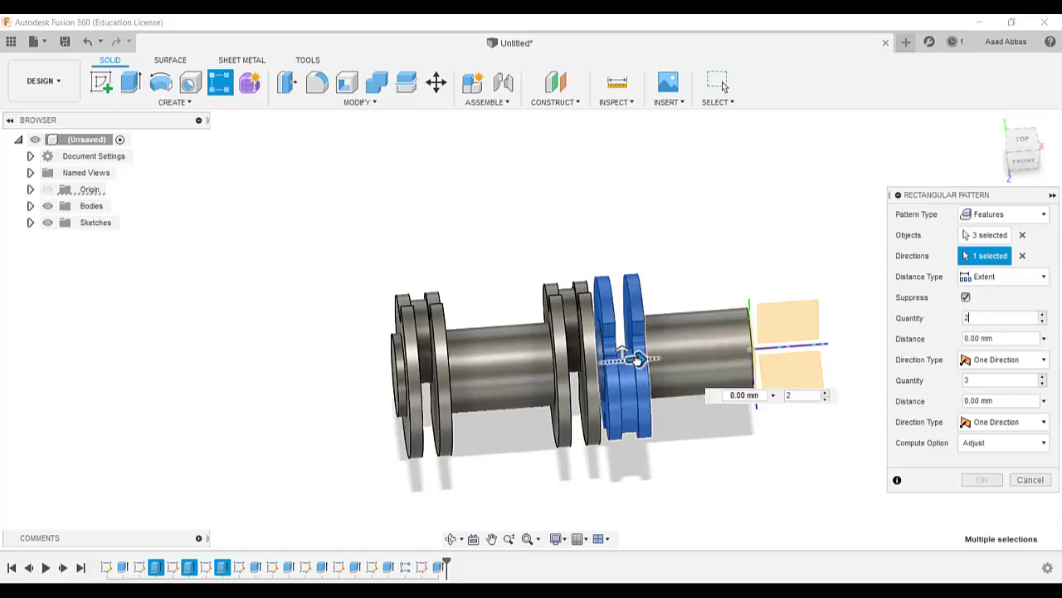
drag(634, 359, 372, 403)
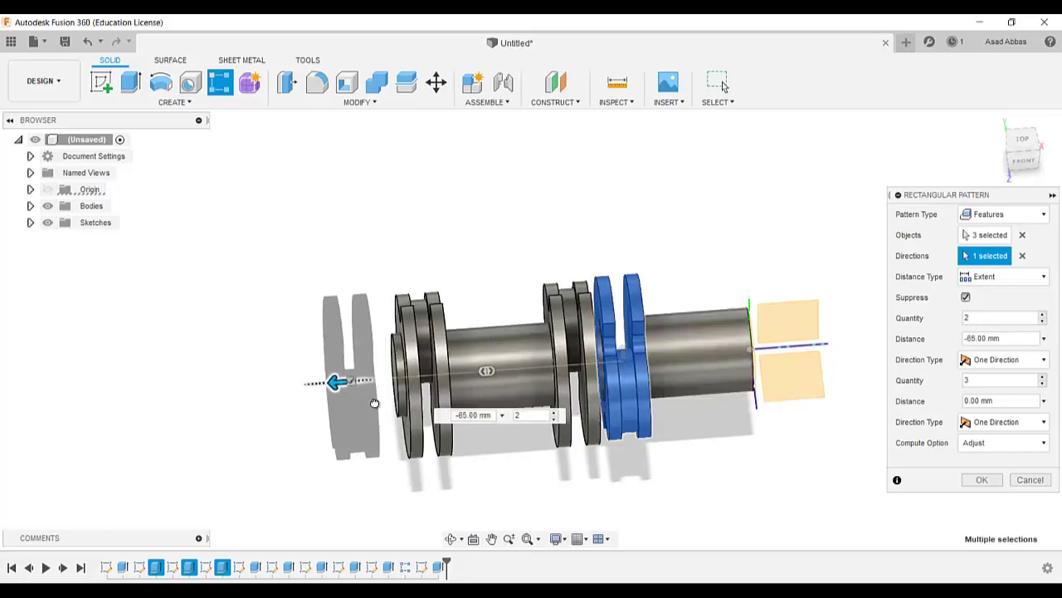
click(467, 415)
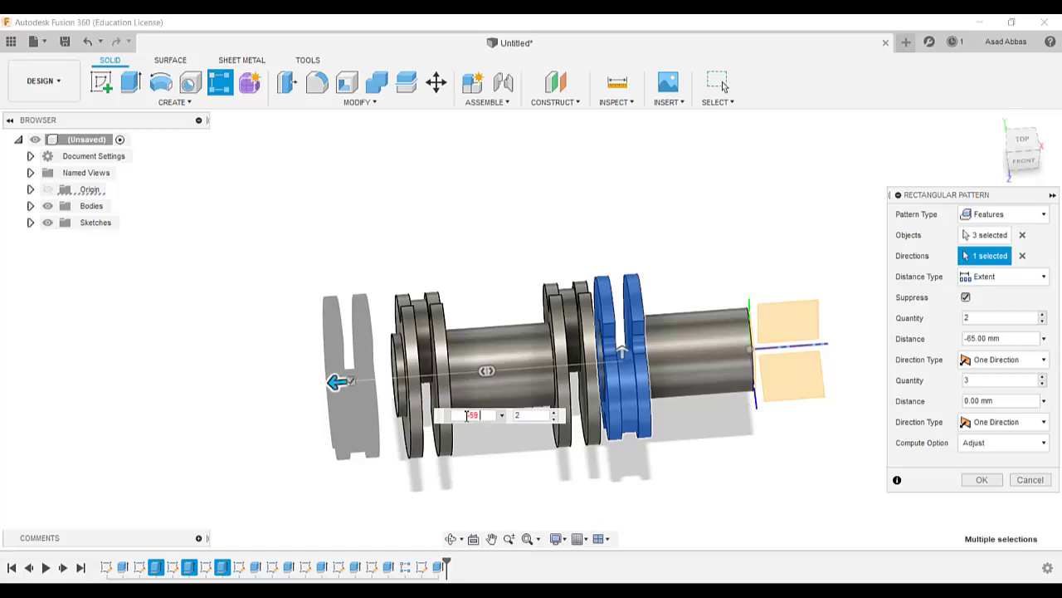
text(-59.5)
key(Return)
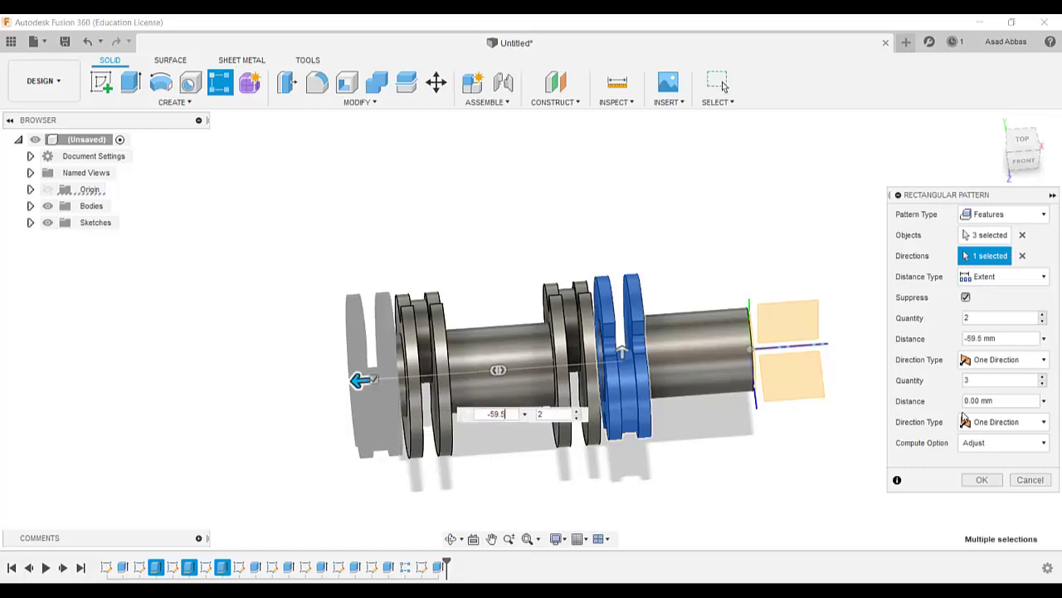
click(981, 480)
Sketch a 20 mm diameter circle centred on the shaft axis on the outer end face of the newly copied tab pair.
shift+middle_drag(700, 501, 666, 476)
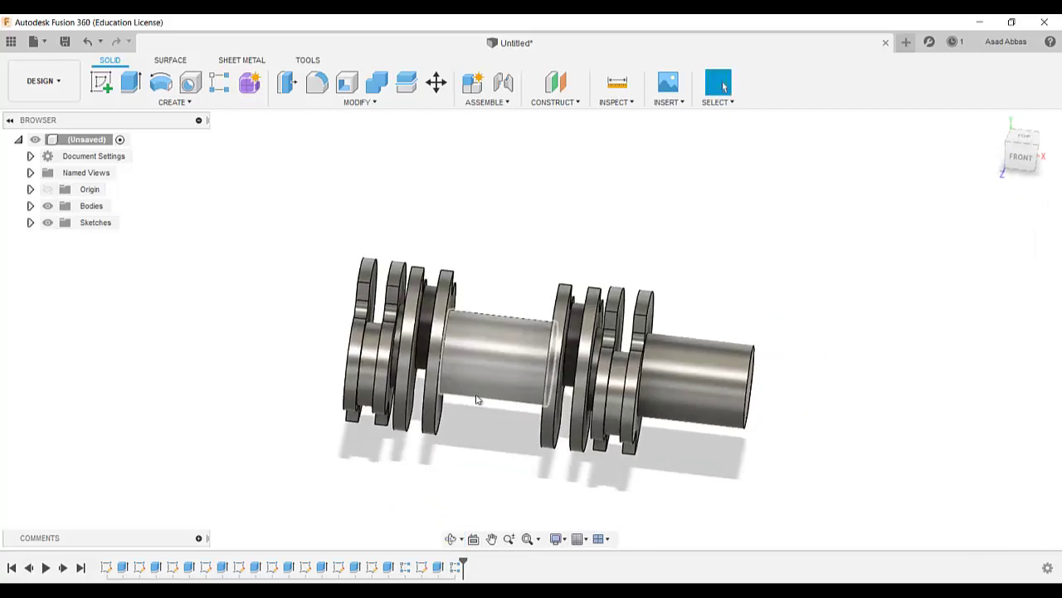
shift+middle_drag(477, 401, 529, 485)
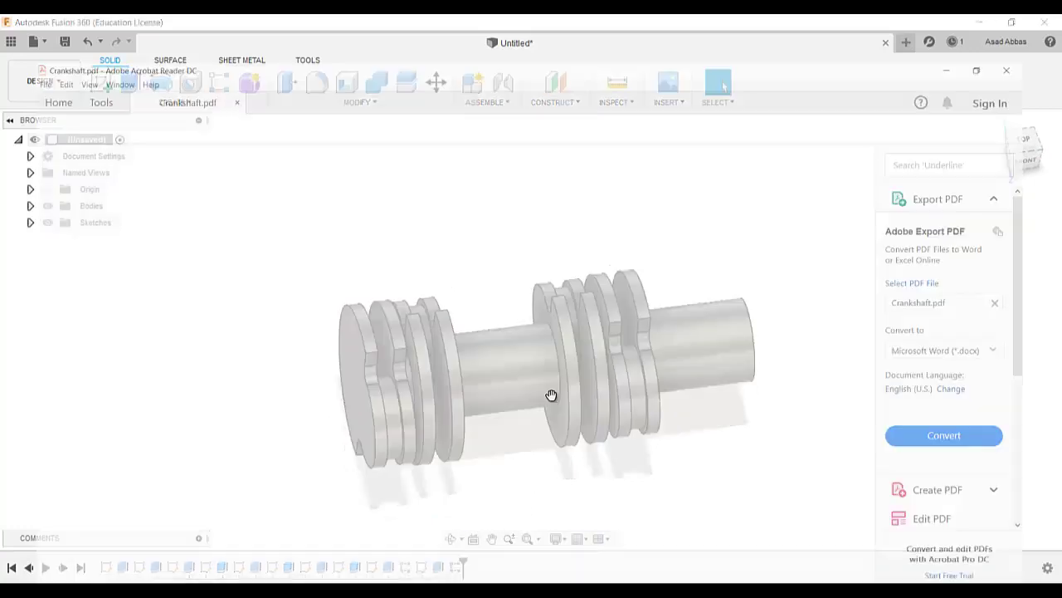
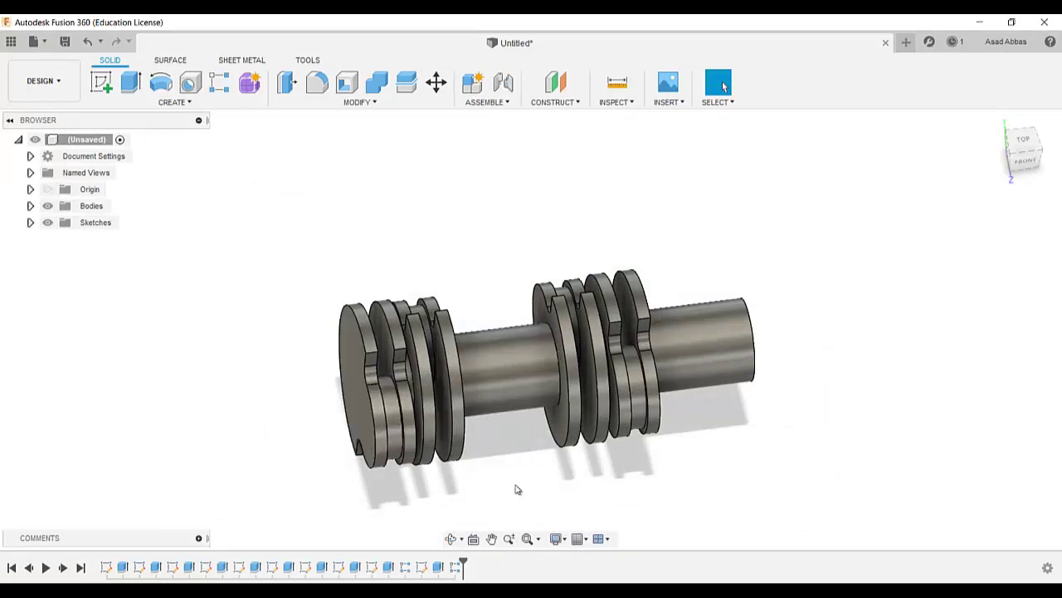
click(101, 81)
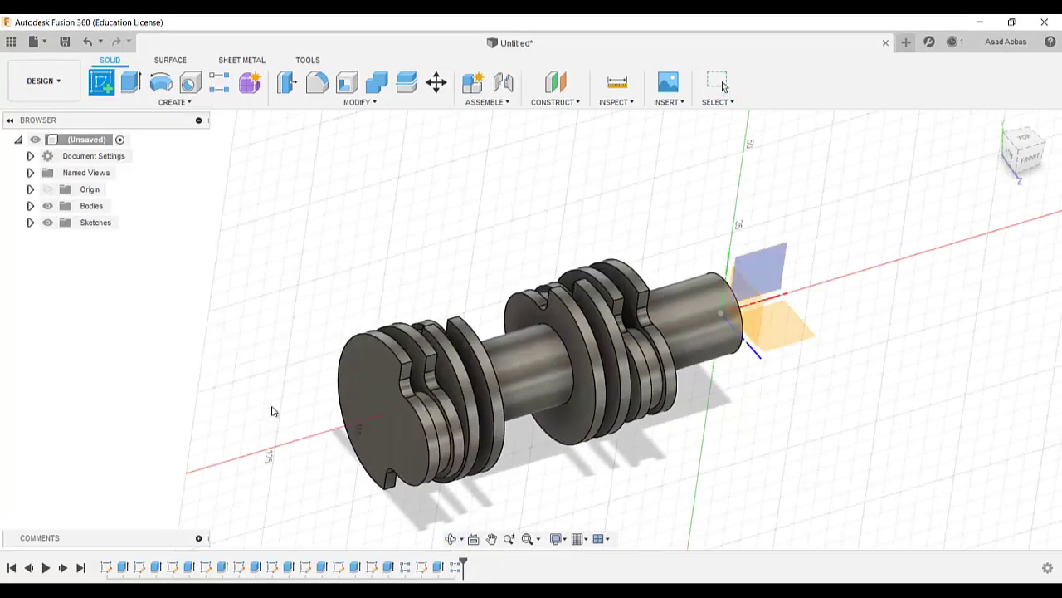
click(342, 357)
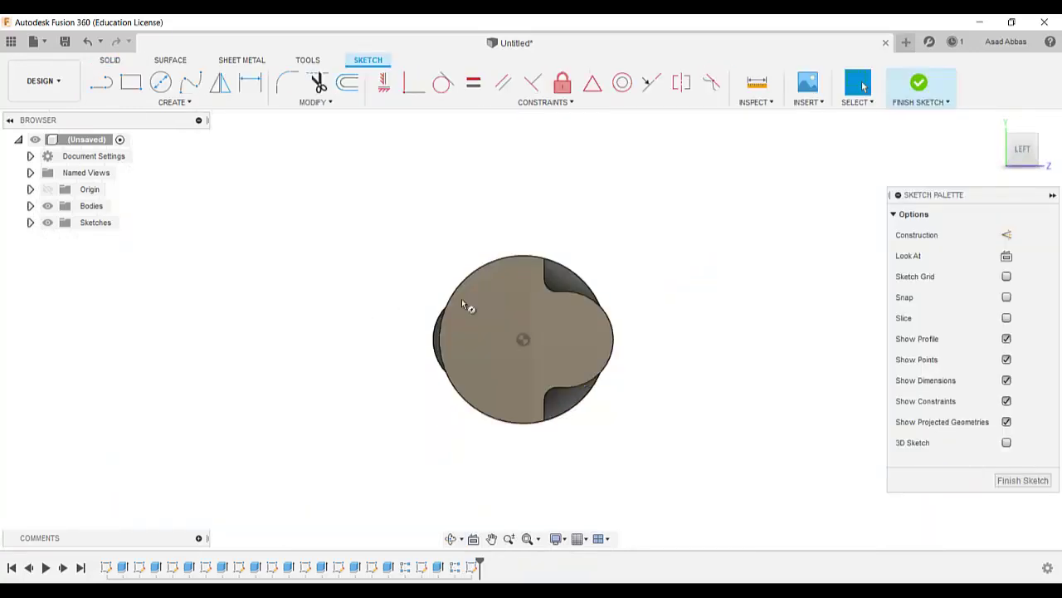
key(c)
click(523, 337)
click(539, 309)
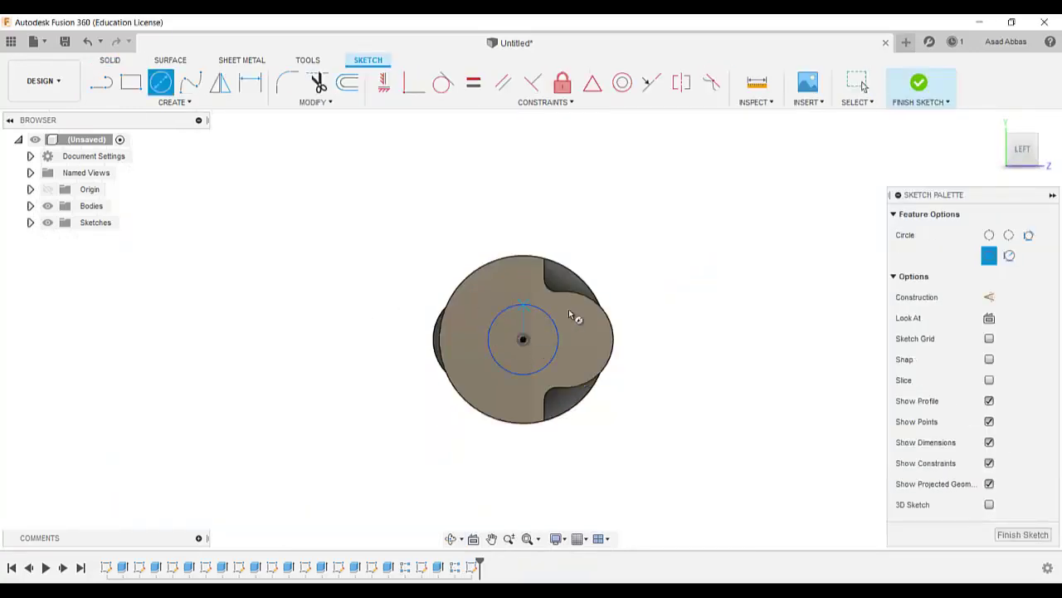
key(d)
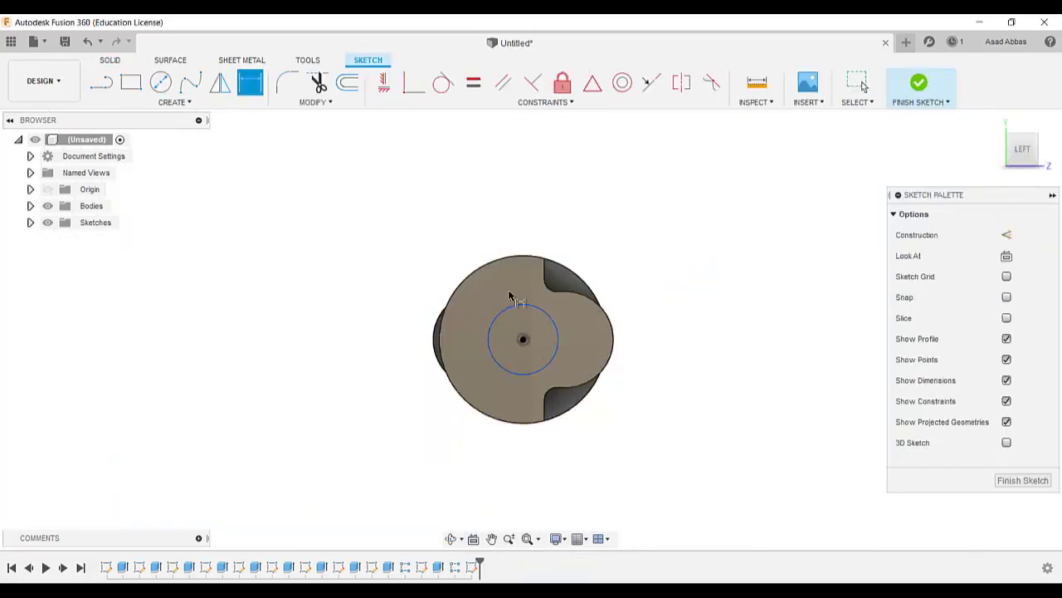
click(535, 306)
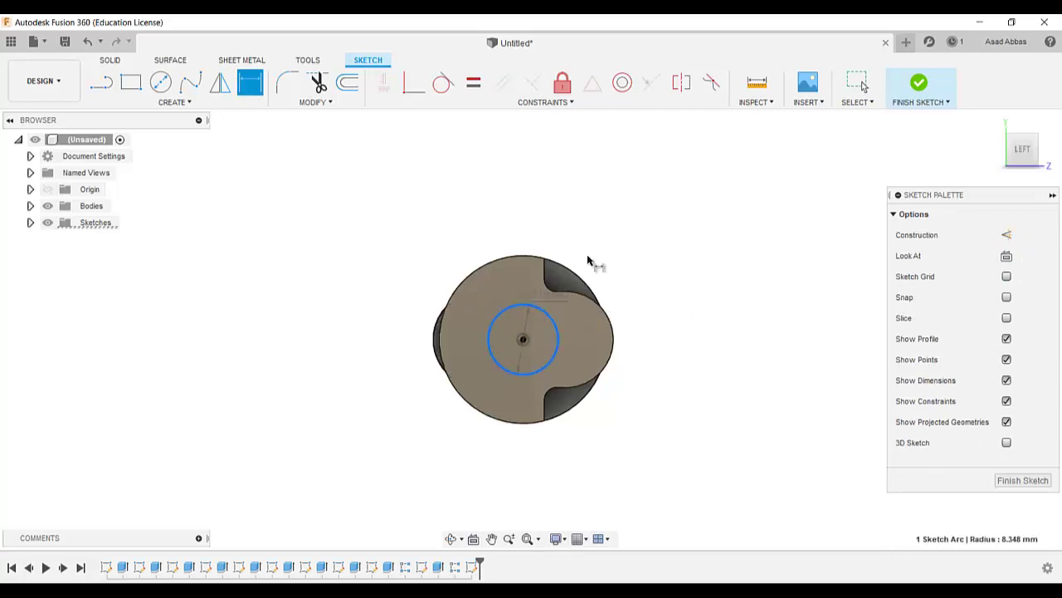
click(649, 250)
text(20)
key(Return)
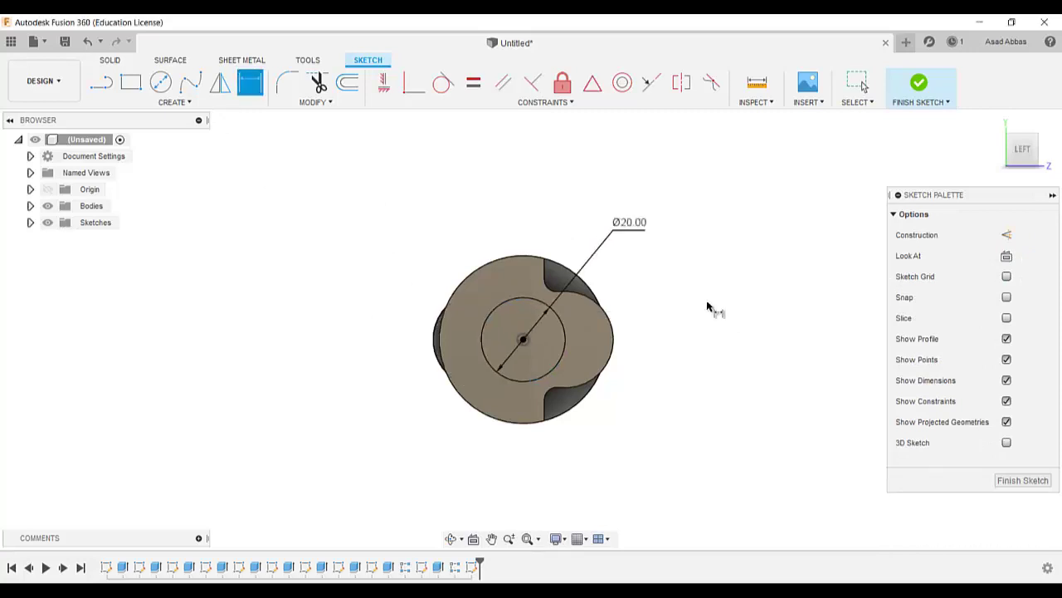
click(1048, 479)
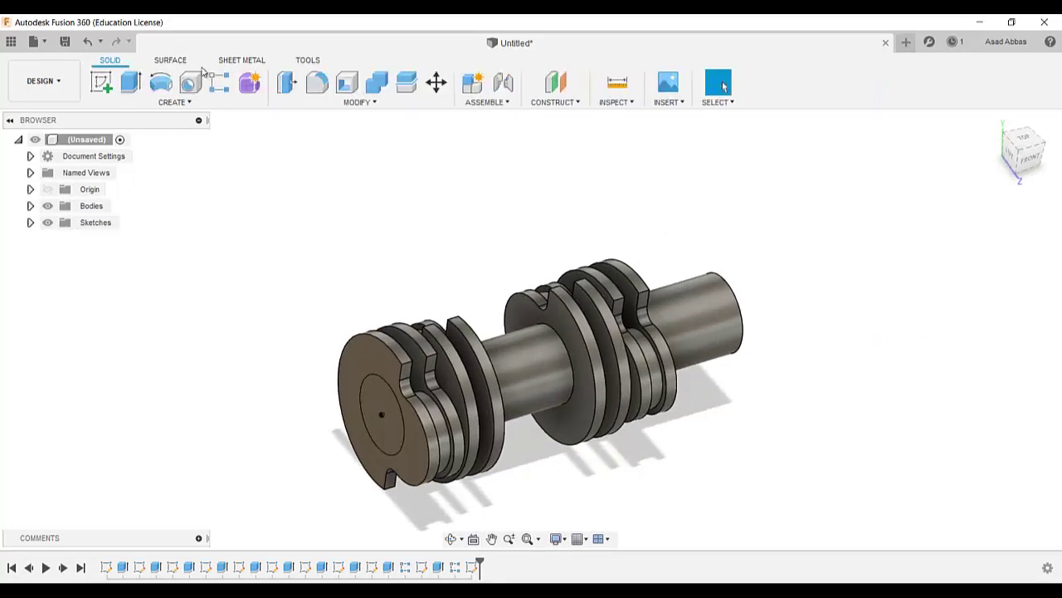
Extrude only the 20 mm circle outward by 25.5 mm and join it to the crankshaft.
click(137, 80)
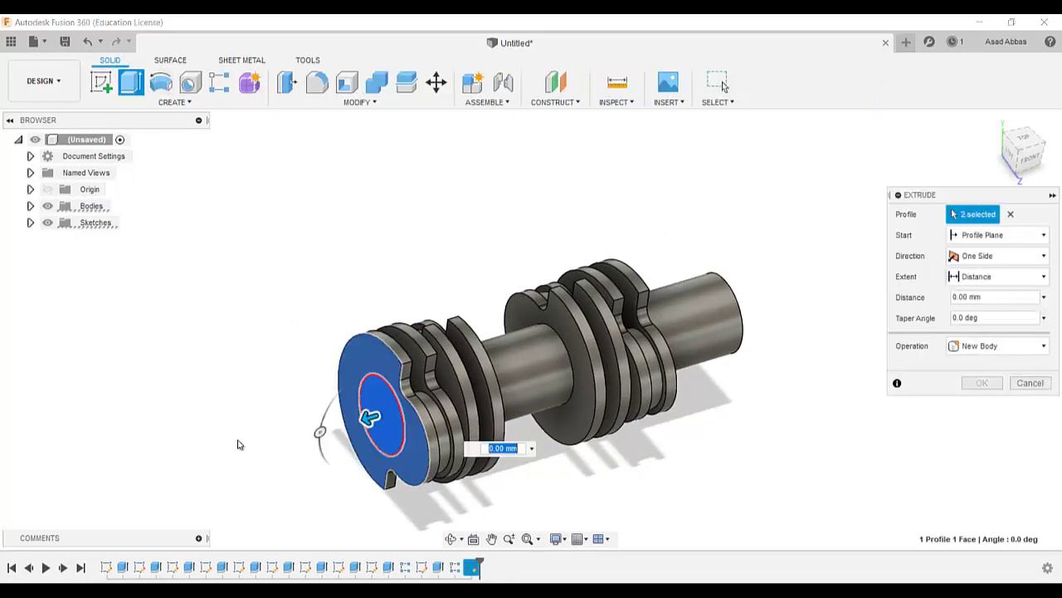
text(25.5)
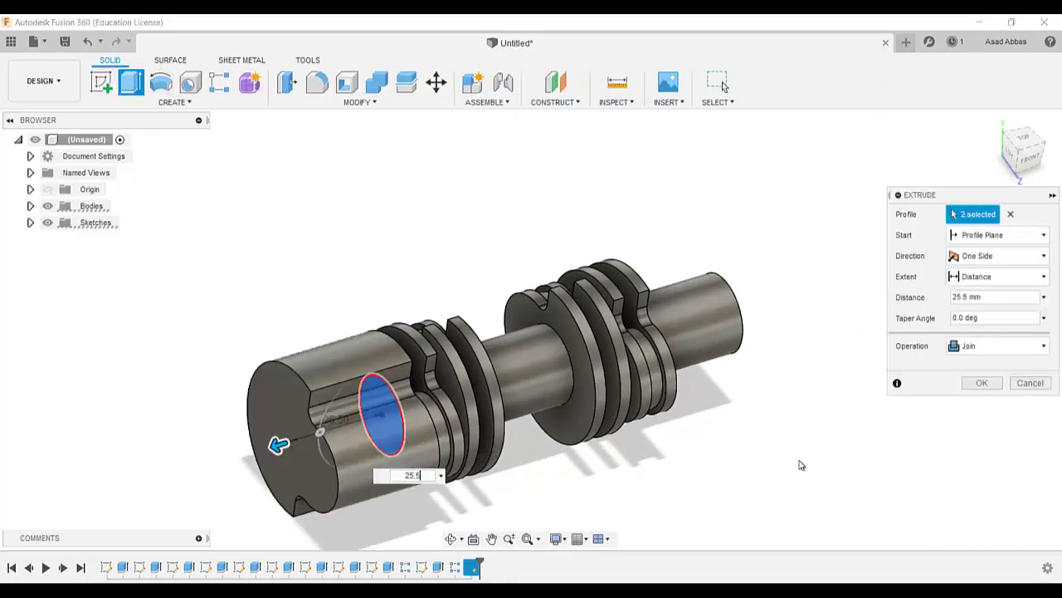
click(1011, 214)
click(372, 415)
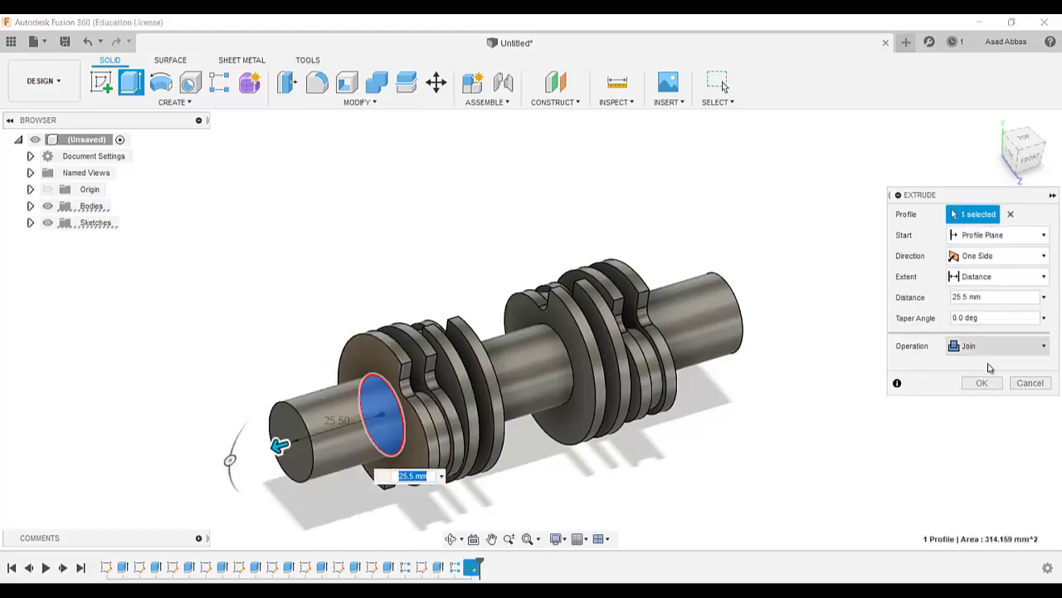
click(981, 382)
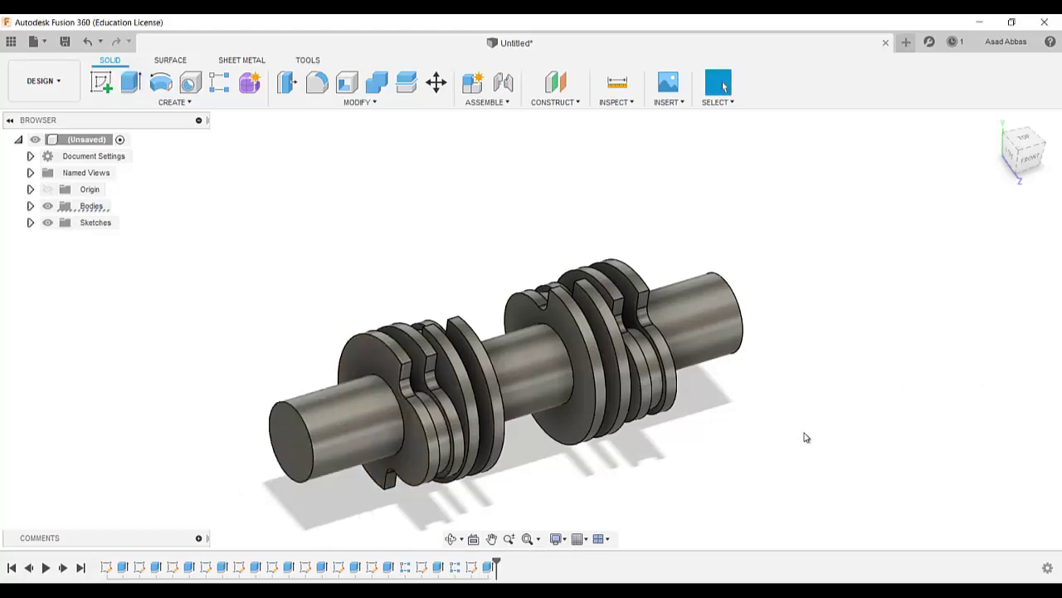
Measure the distance from the copied tab pair's face beside the middle shaft segment to the end face of the new 25.5 mm segment.
shift+middle_drag(805, 438, 766, 441)
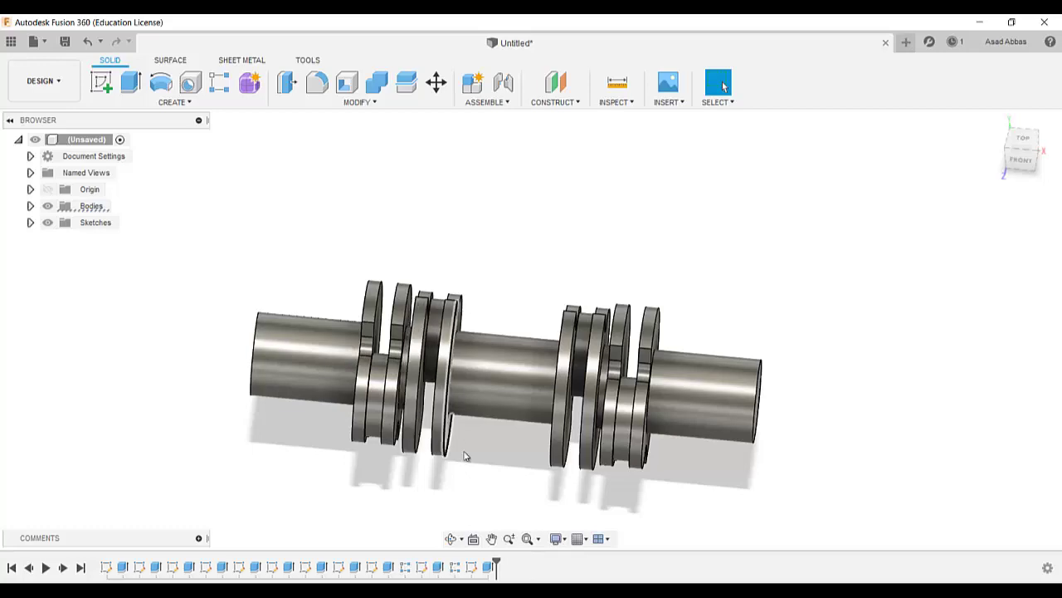
mouse_move(468, 456)
shift+middle_down()
mouse_move(451, 448)
mouse_move(459, 446)
shift+middle_up()
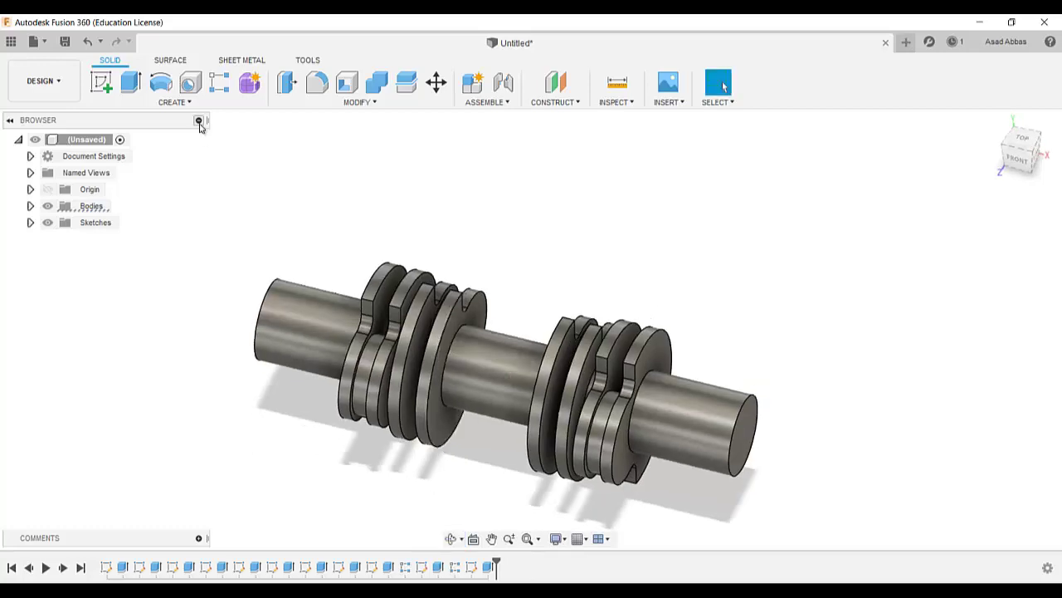
click(616, 82)
click(438, 407)
shift+middle_drag(464, 468, 316, 472)
click(310, 478)
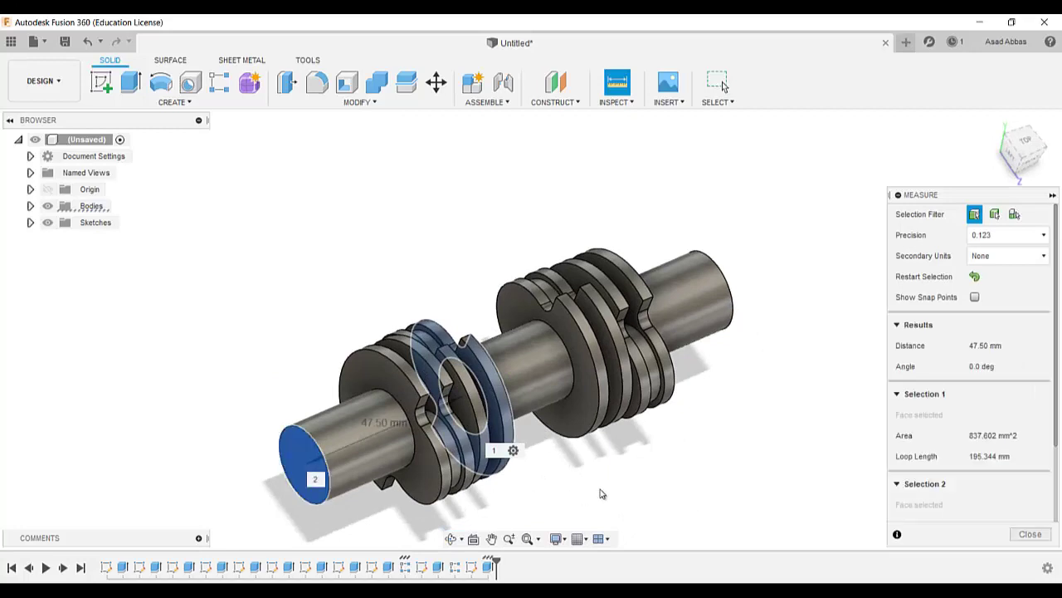
shift+middle_drag(600, 493, 272, 341)
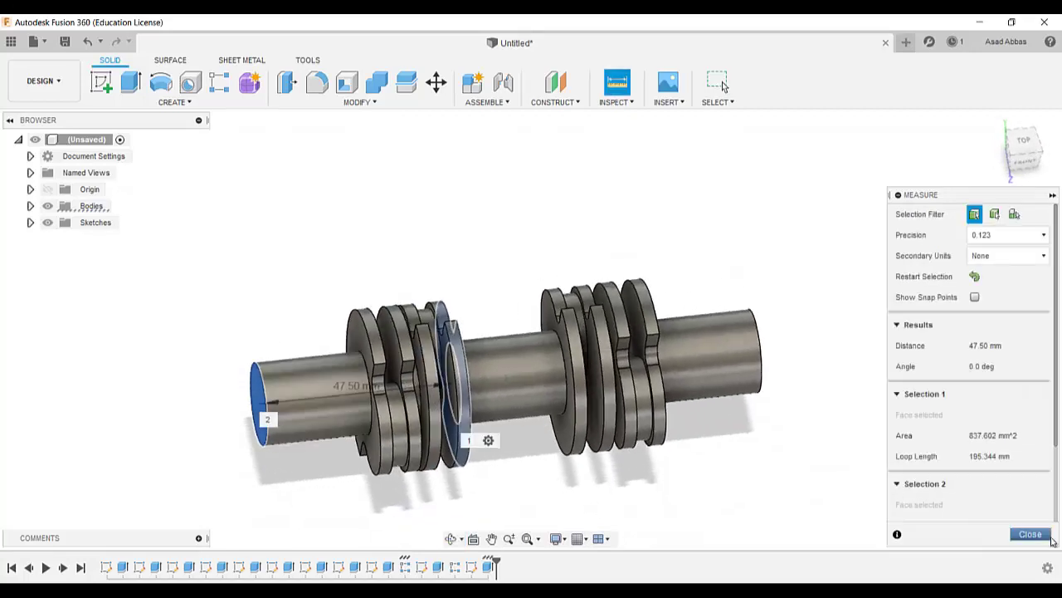
Start a rectangular feature pattern of both existing tab-pair patterns, the extrusion between them and the outermost 25.5 mm shaft segment.
key(Escape)
click(184, 101)
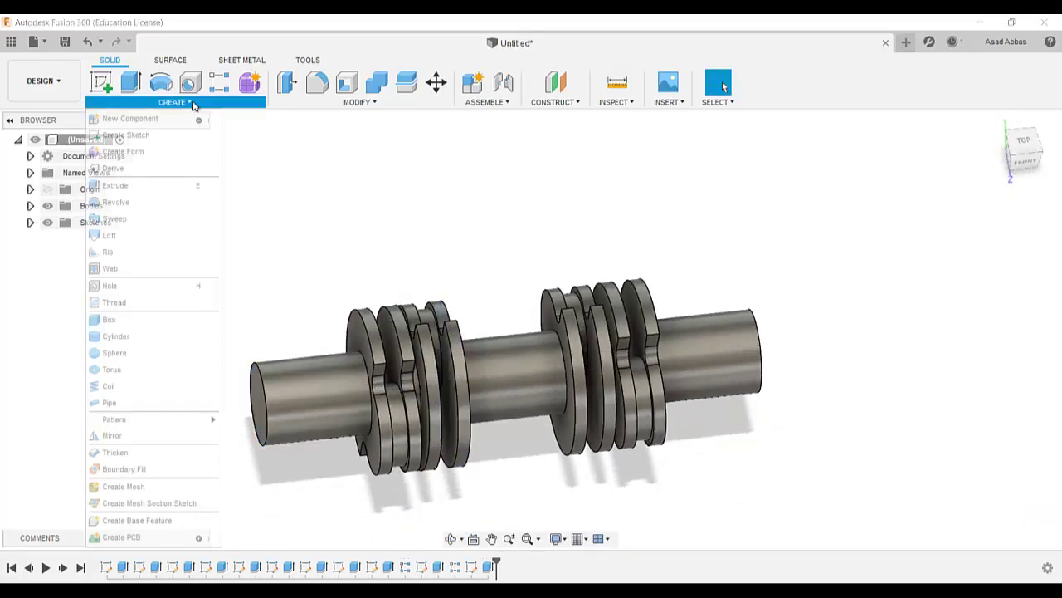
mouse_move(215, 421)
click(264, 422)
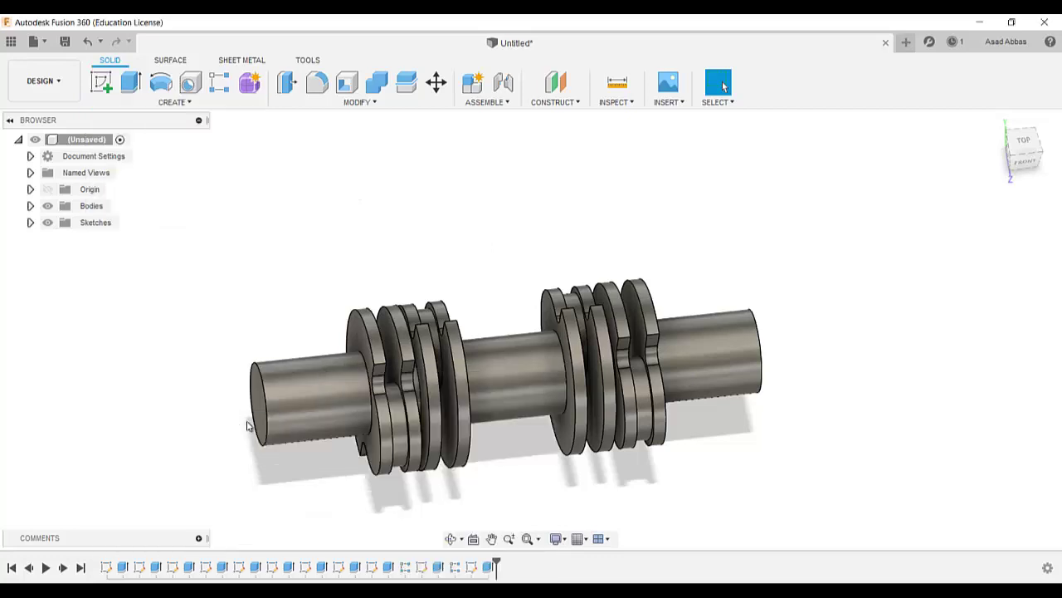
click(974, 237)
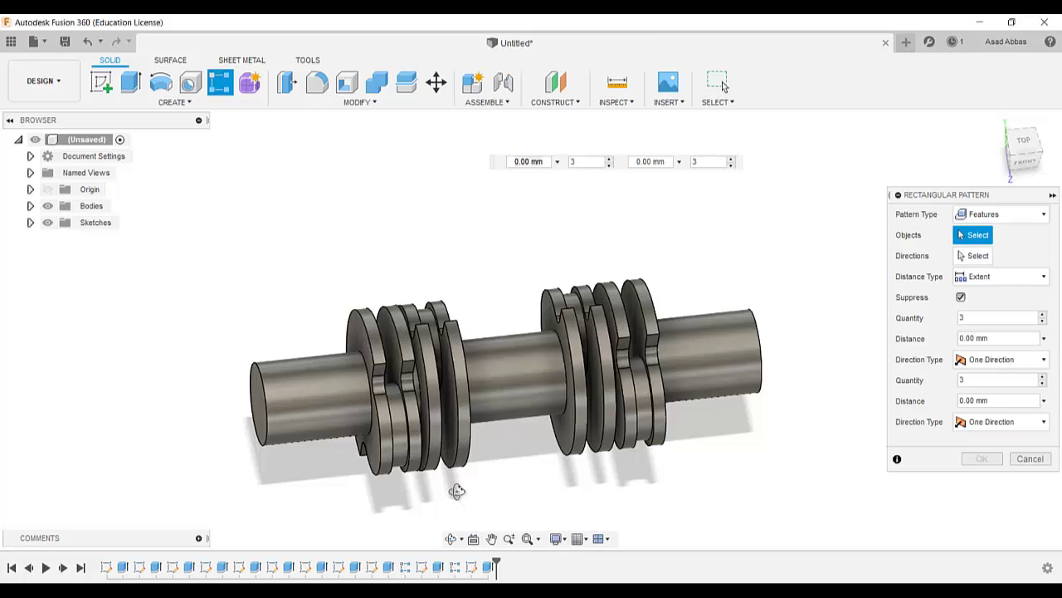
shift+middle_drag(457, 489, 435, 496)
click(404, 568)
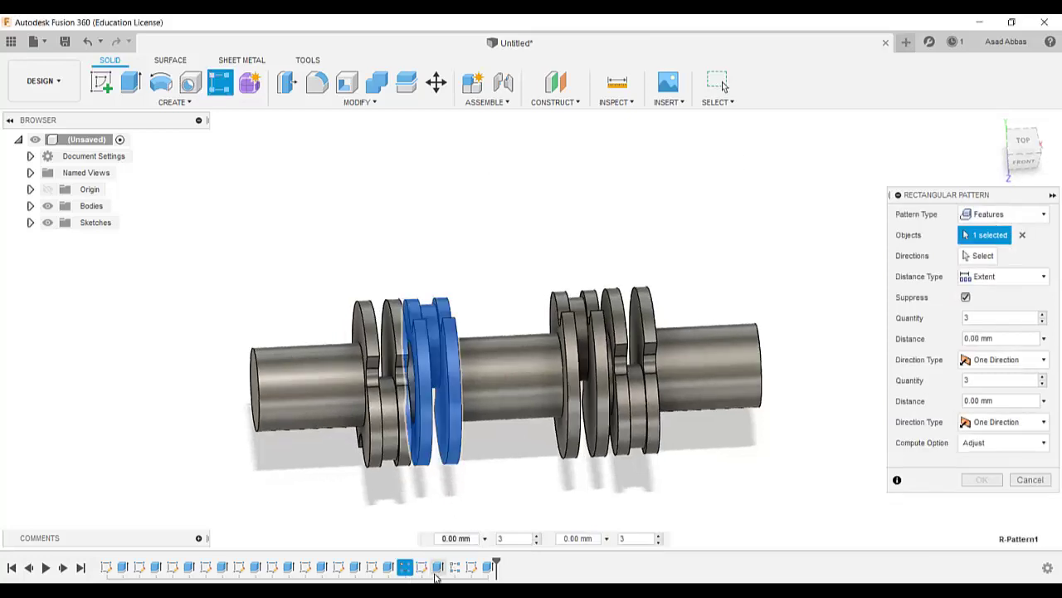
click(438, 570)
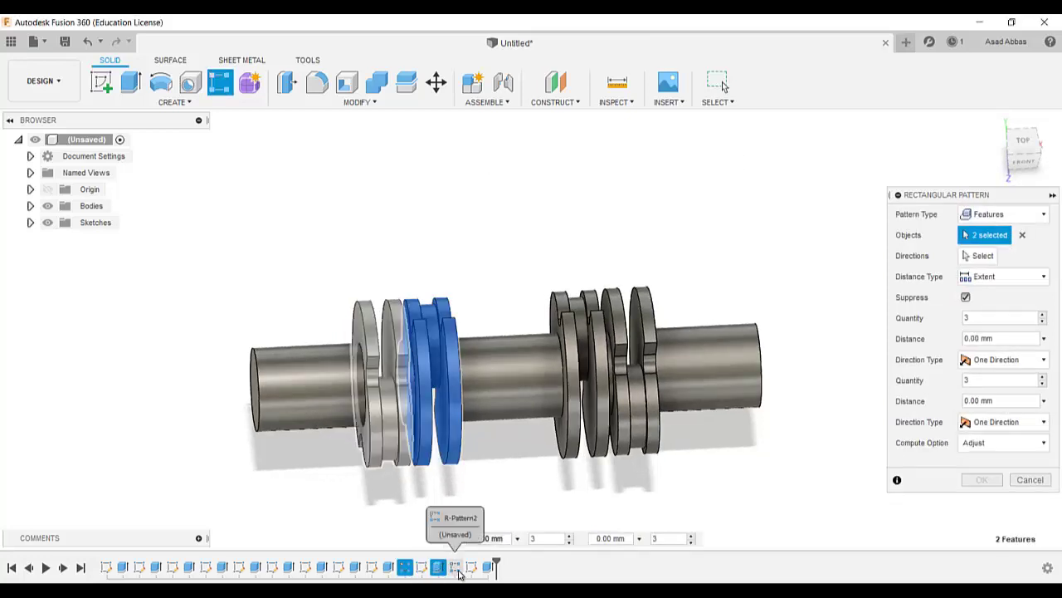
click(458, 568)
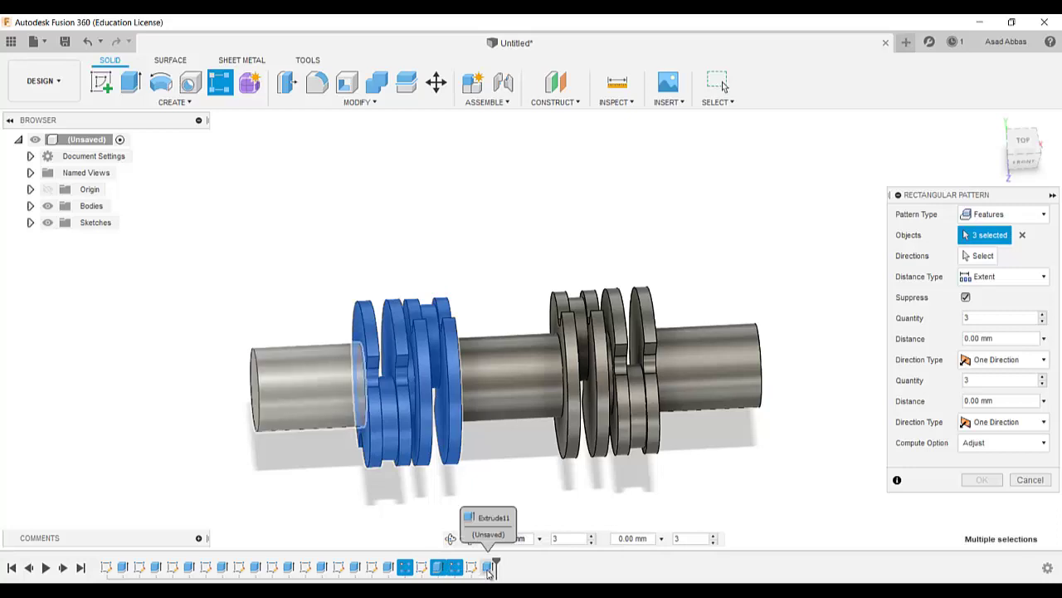
click(488, 570)
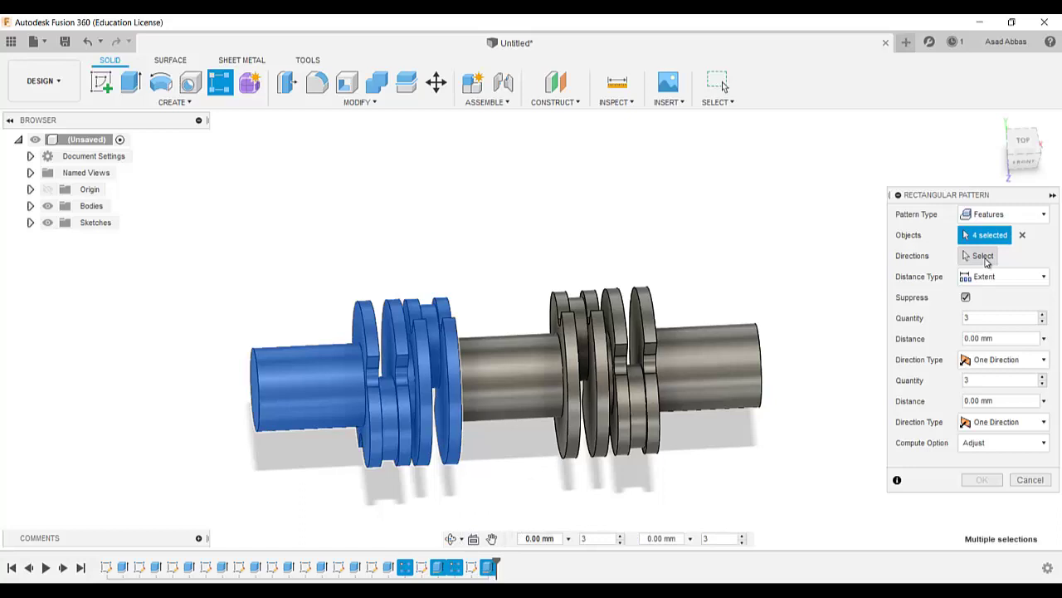
Pattern the selected features along the X axis with quantity 2 and distance -47.5 mm, and create the copy.
click(980, 256)
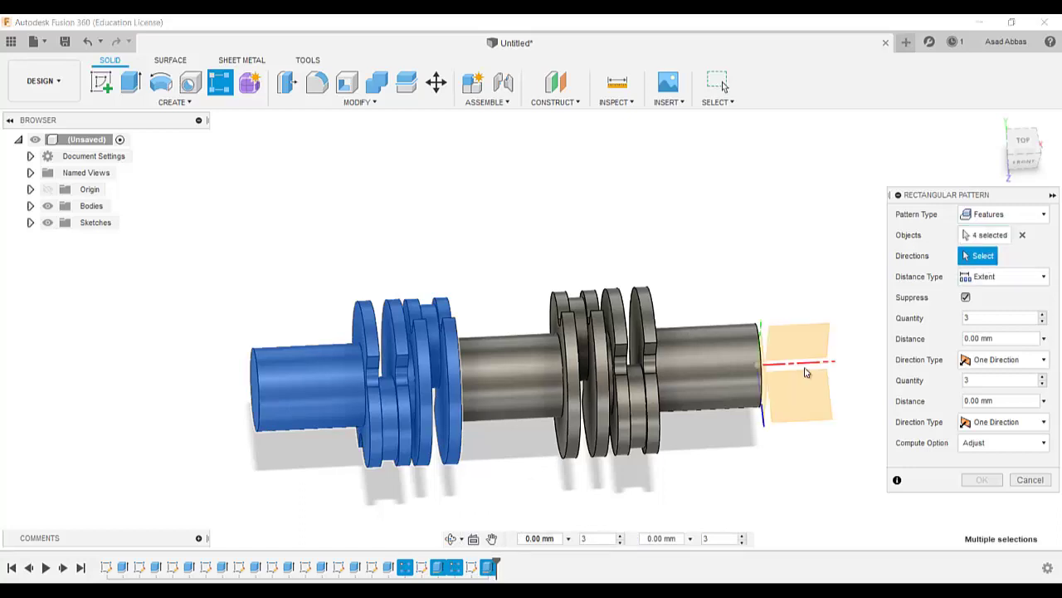
click(809, 364)
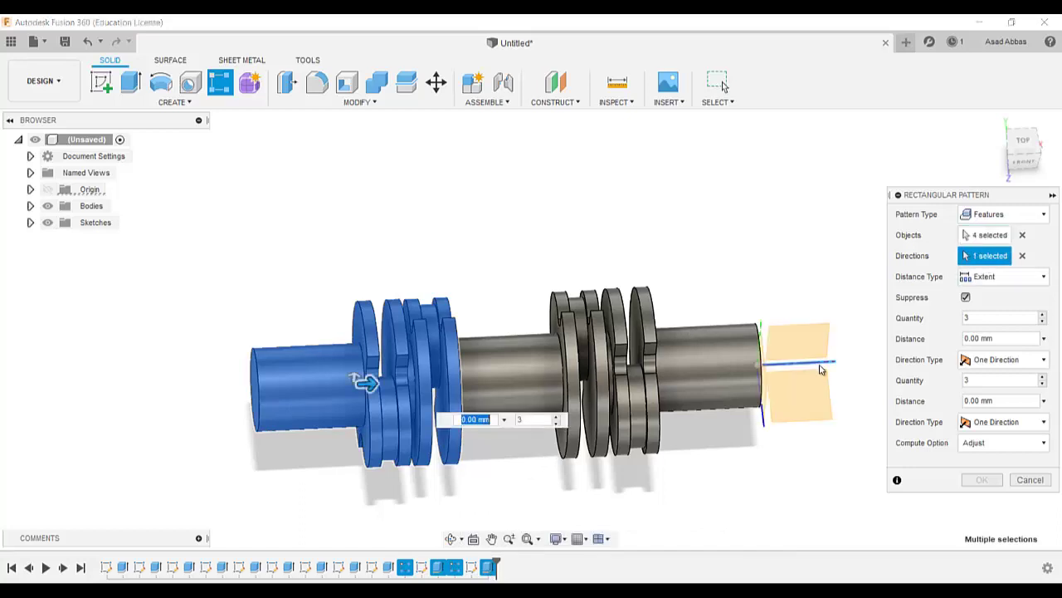
click(1043, 321)
drag(369, 382, 150, 413)
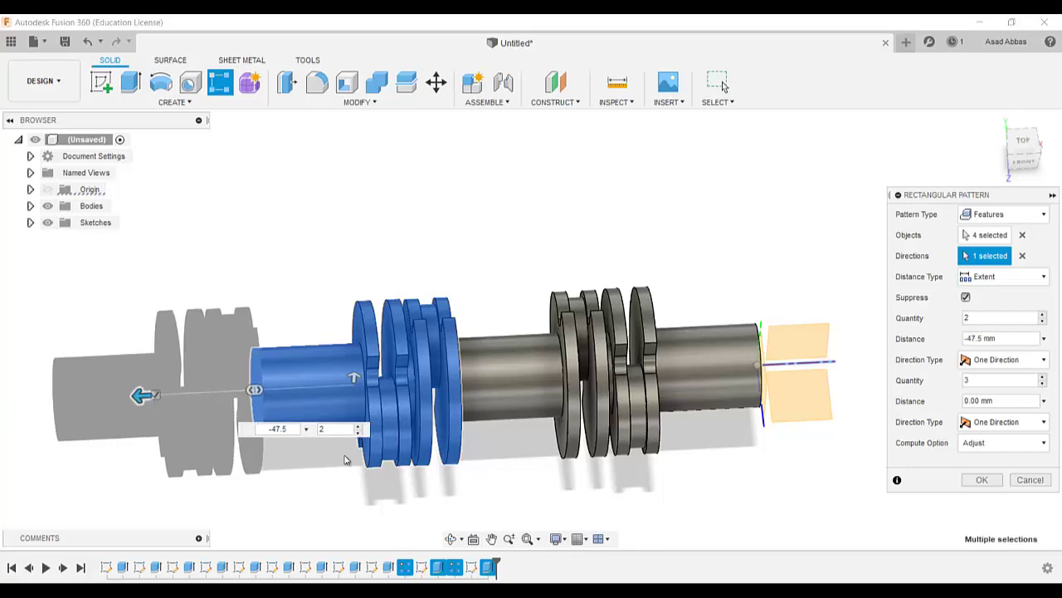
mouse_move(340, 479)
shift+middle_down()
mouse_move(311, 482)
mouse_move(332, 498)
mouse_move(327, 489)
shift+middle_up()
click(982, 480)
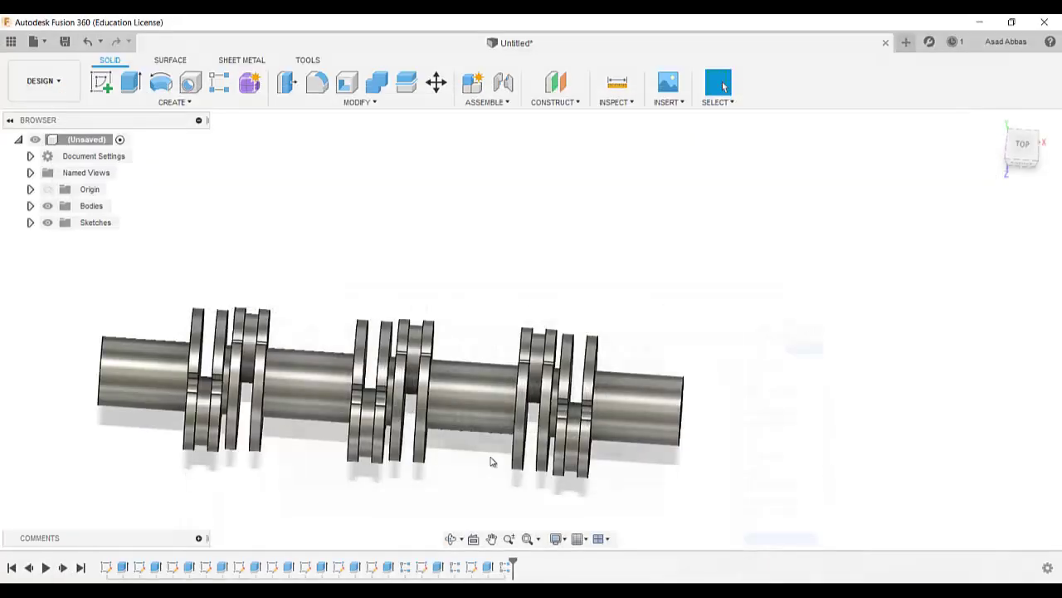
Examine the crankshaft from several angles and compare it with the reference picture on page 2 of Crankshaft.pdf.
scroll(711, 460, down, 2)
scroll(426, 488, up, 2)
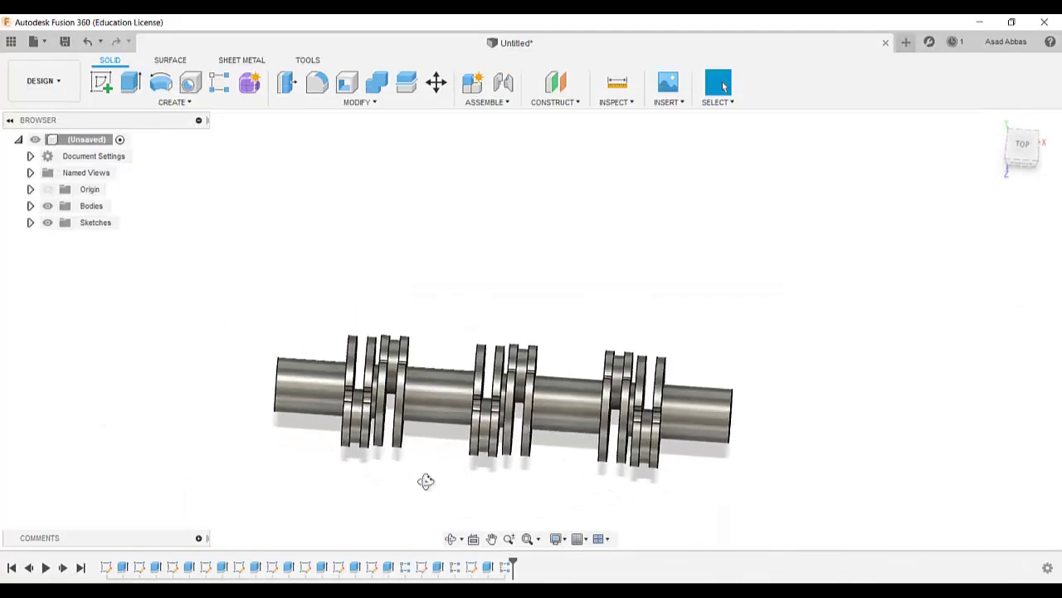
shift+middle_drag(425, 483, 443, 429)
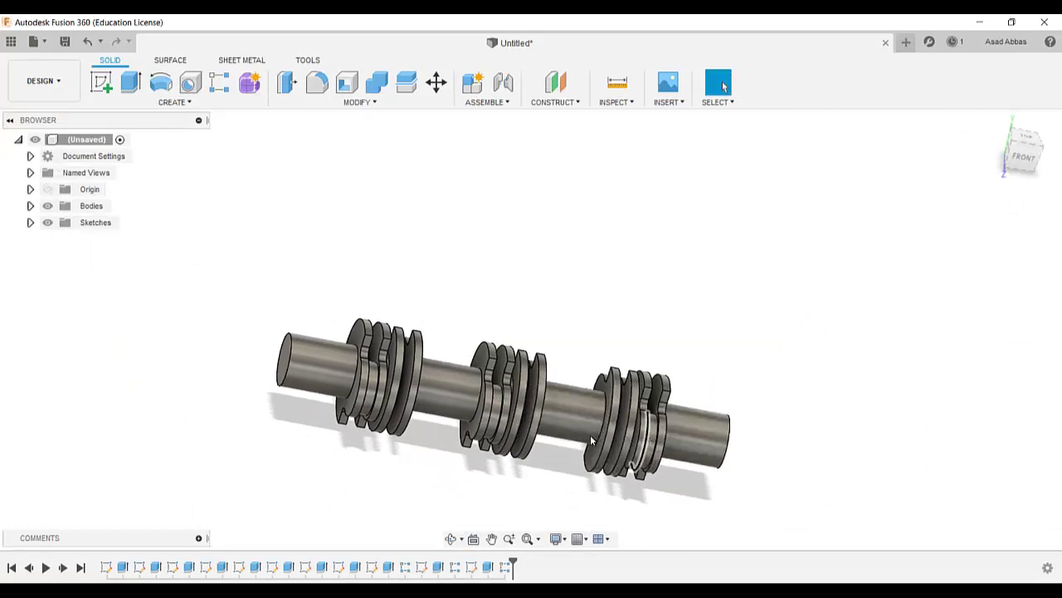
shift+middle_drag(569, 472, 605, 459)
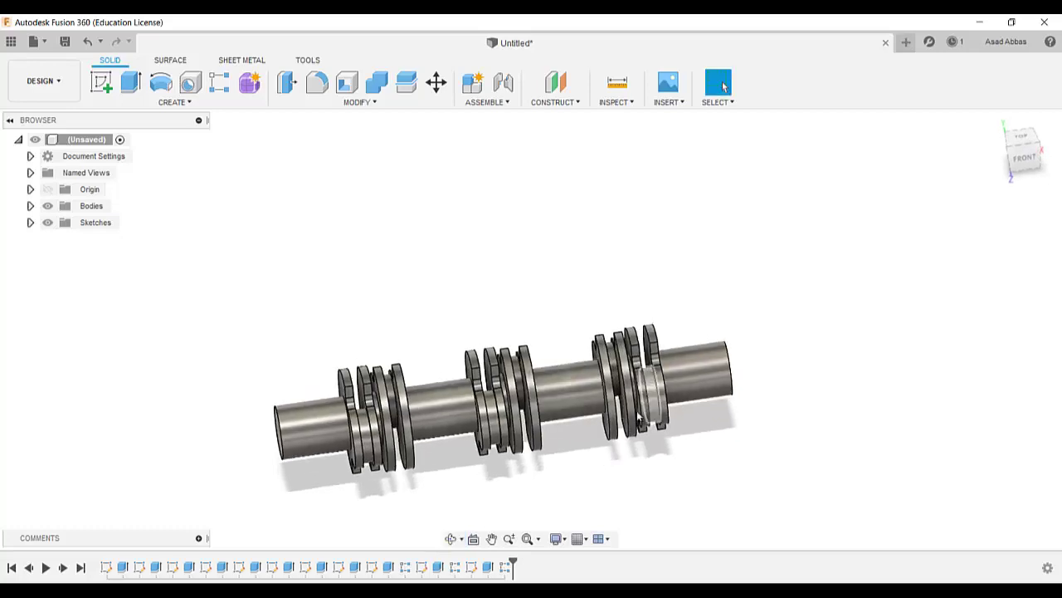
click(431, 591)
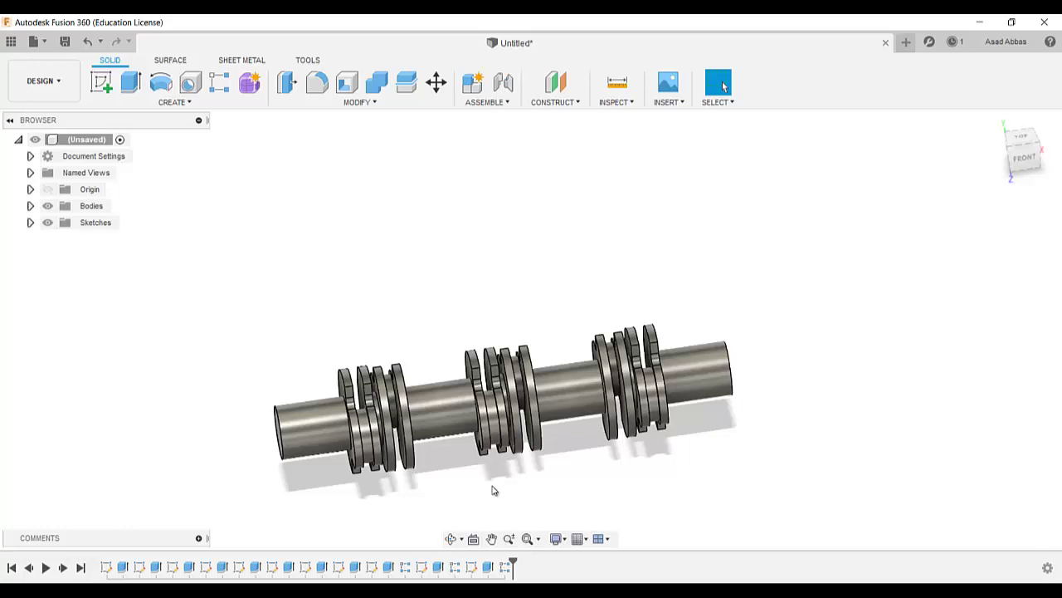
click(1003, 121)
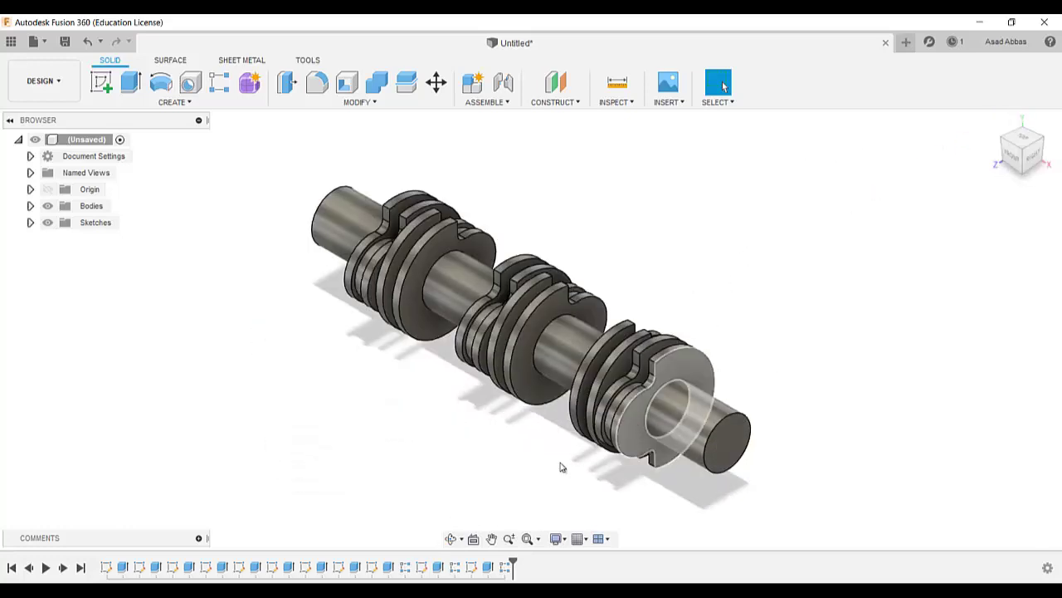
key(alt+Tab)
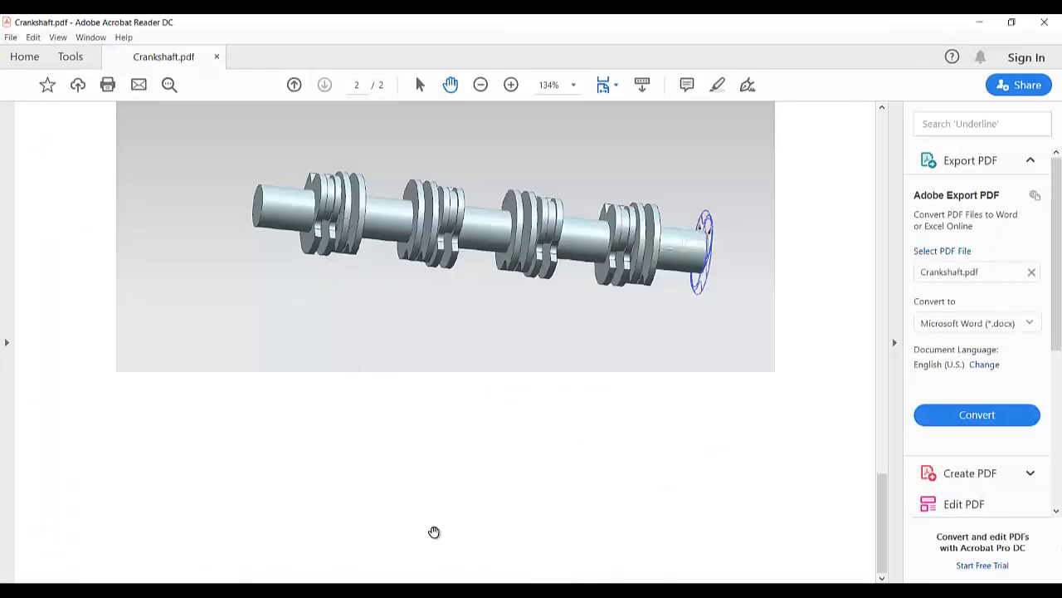
key(alt+Tab)
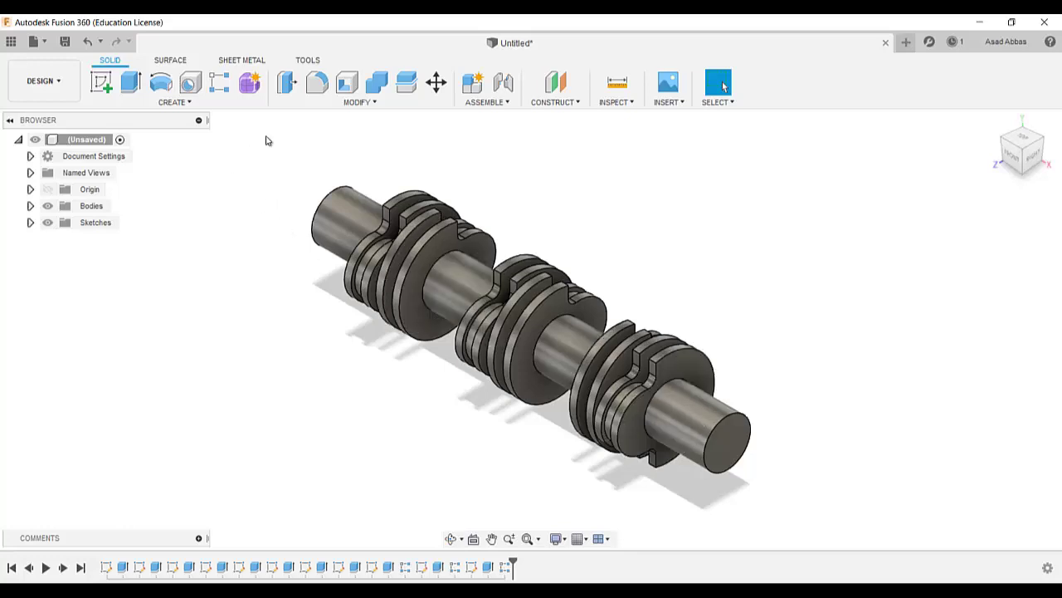
Measure the distance from the first tab group's face beside the origin-end shaft segment to the shaft's opposite end face.
click(618, 83)
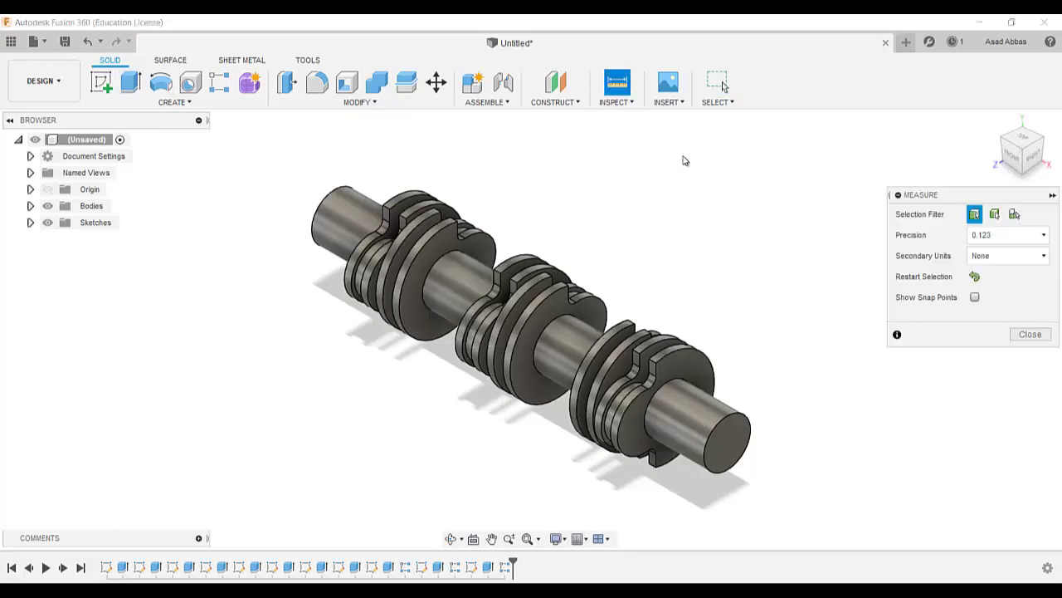
click(681, 365)
shift+middle_drag(623, 192, 272, 382)
click(284, 388)
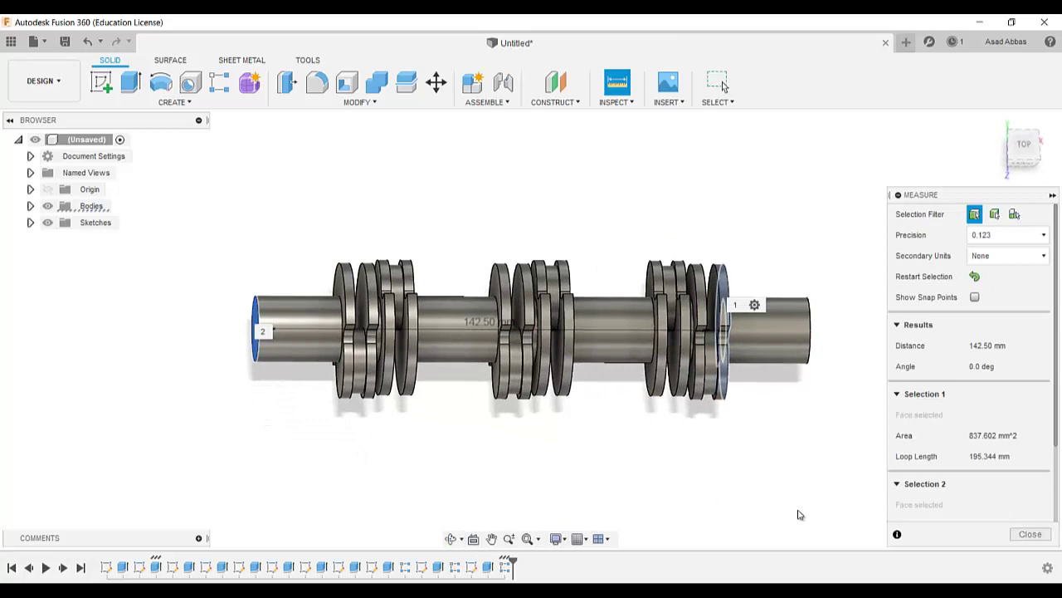
click(1030, 533)
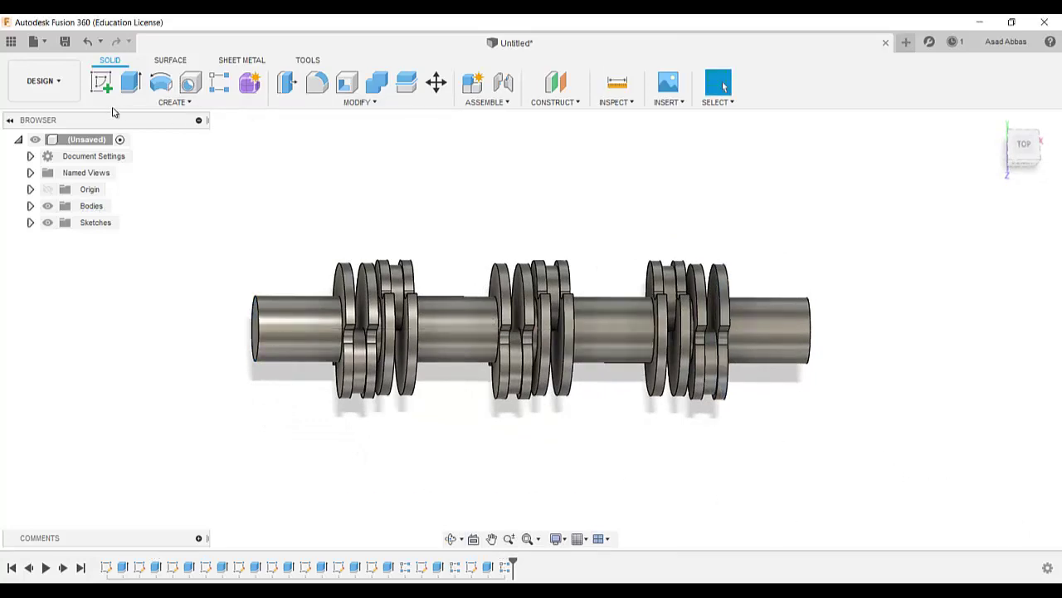
Start another rectangular feature pattern and select the seven extrusions, Extrude2 to Extrude8, that form the tab group nearest the origin.
click(163, 102)
mouse_move(135, 419)
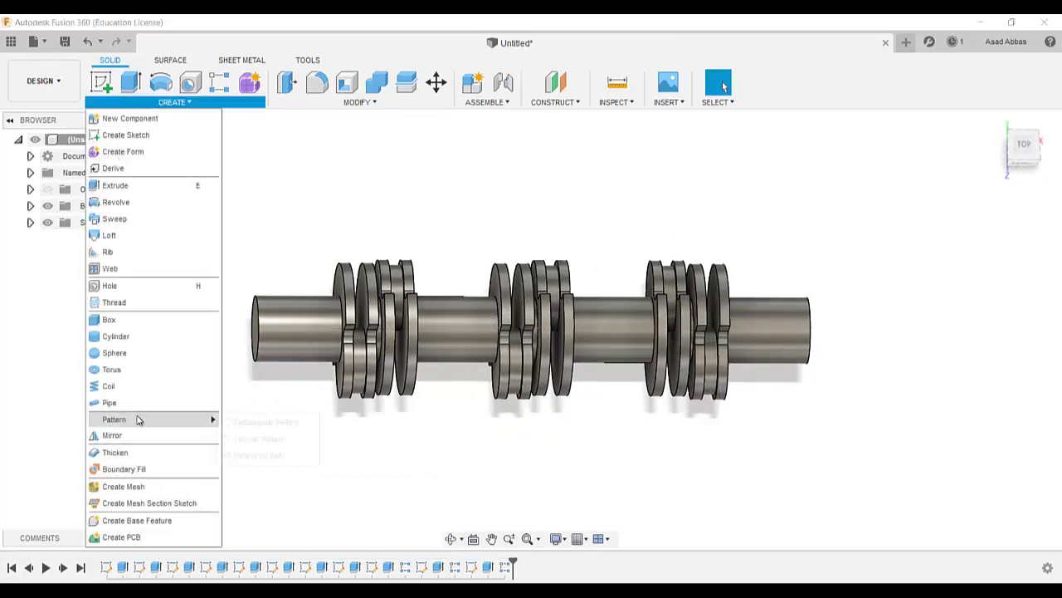
click(278, 420)
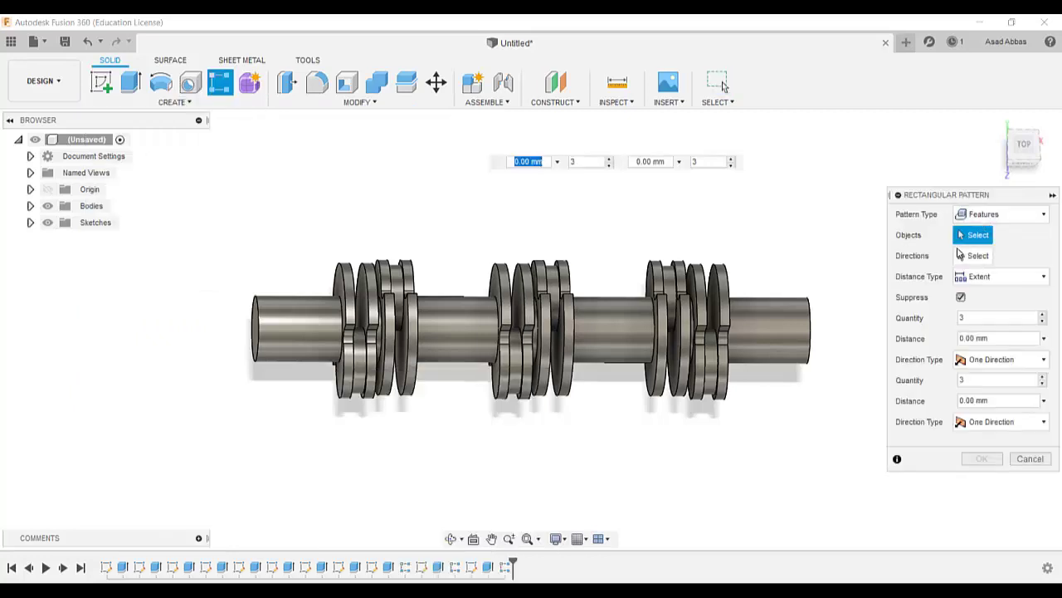
click(155, 568)
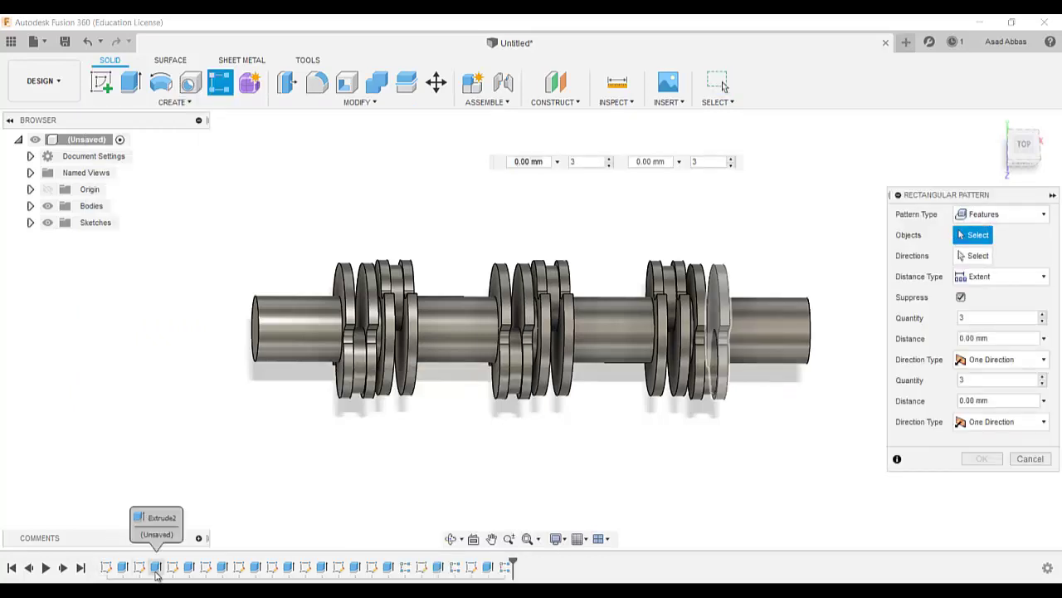
ctrl+click(189, 568)
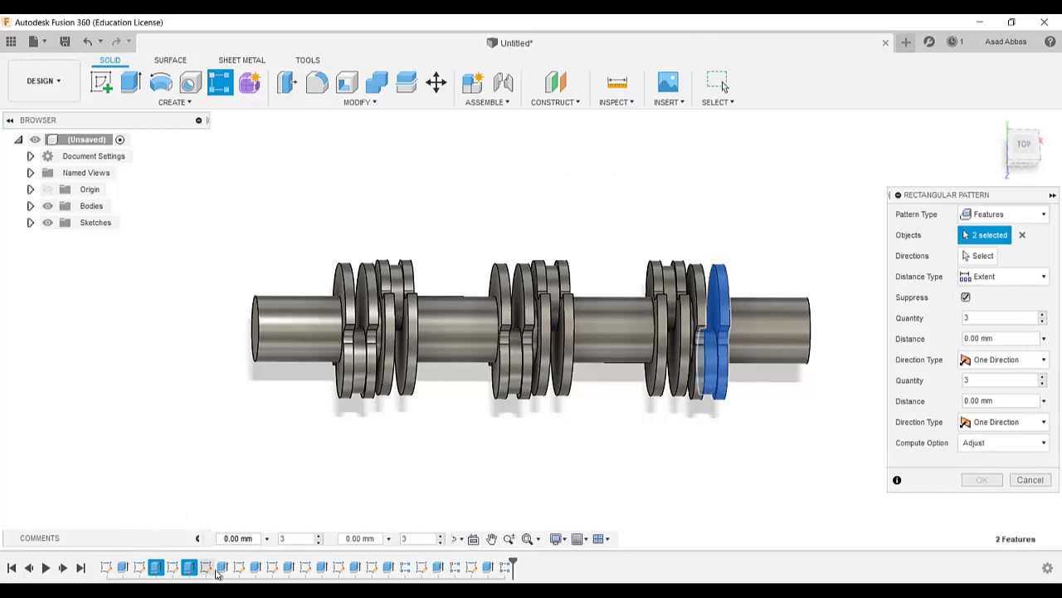
ctrl+click(222, 568)
ctrl+click(255, 567)
ctrl+click(292, 569)
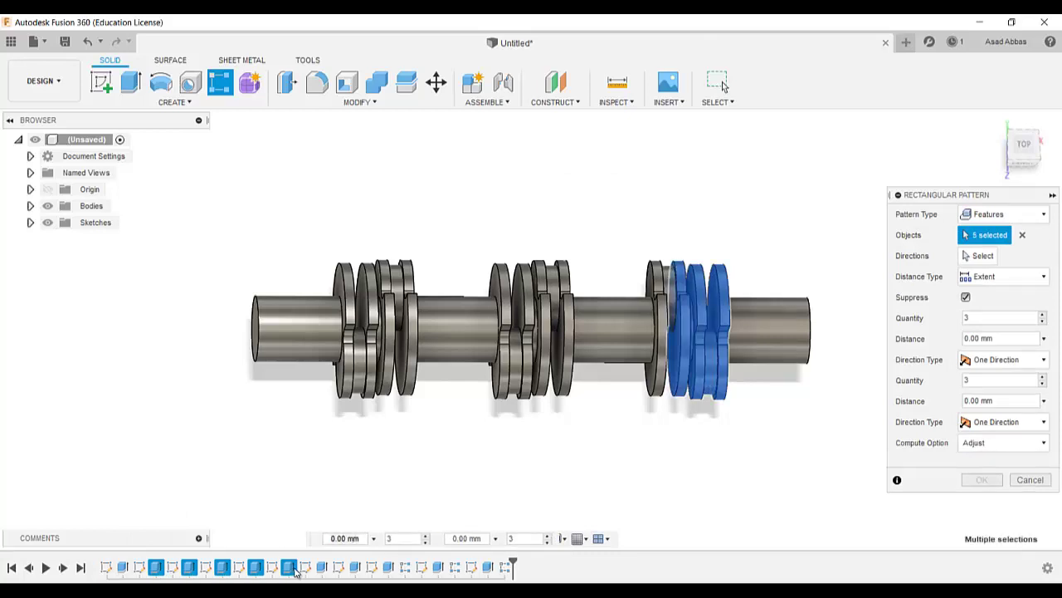
ctrl+click(321, 567)
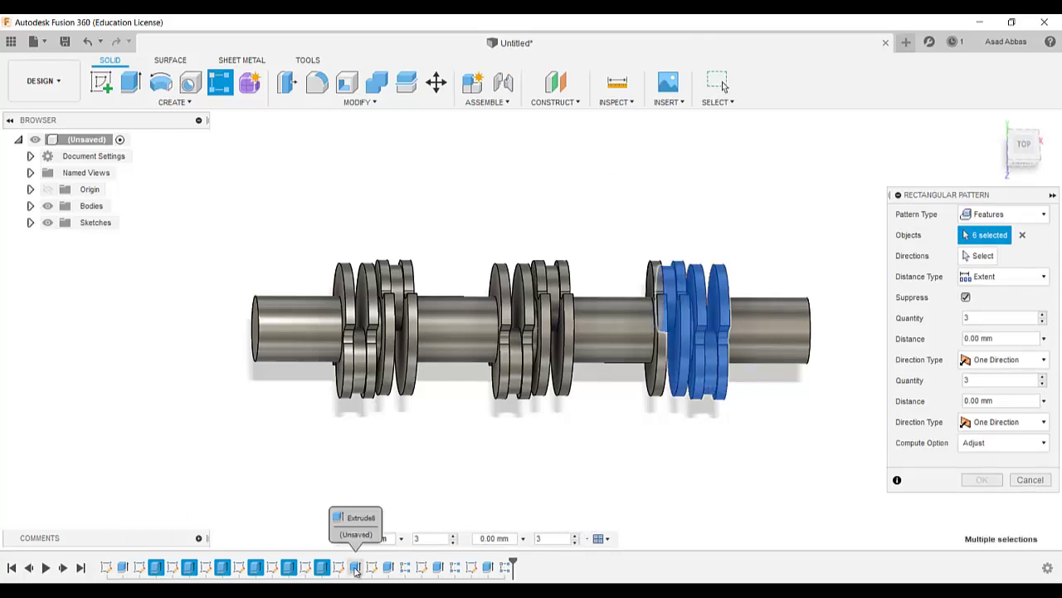
ctrl+click(355, 568)
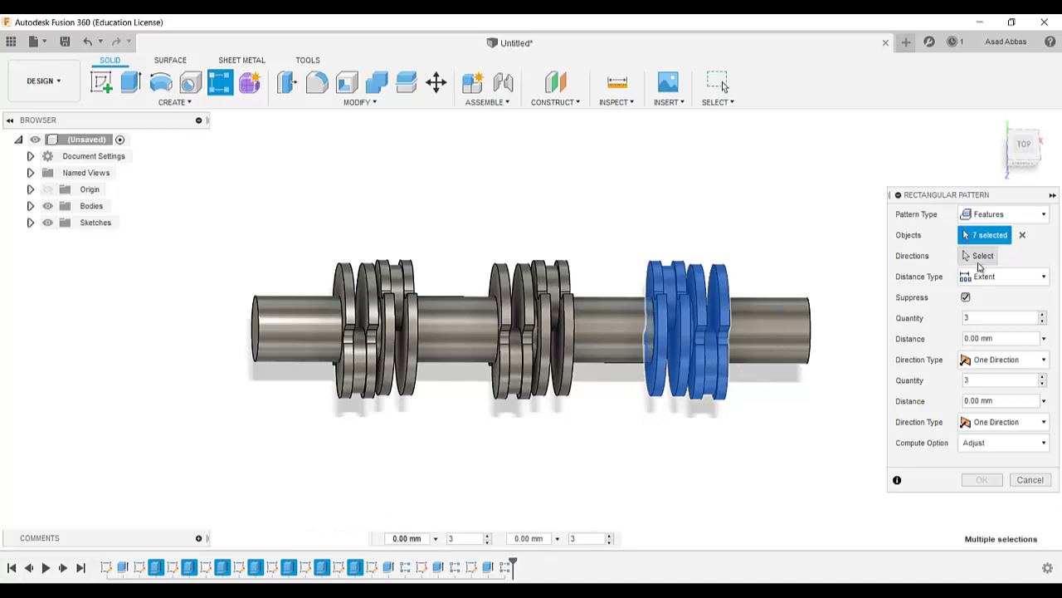
Pattern the seven tab extrusions along the X axis with quantity 2 and distance -142.5 mm, and create the copy.
click(979, 256)
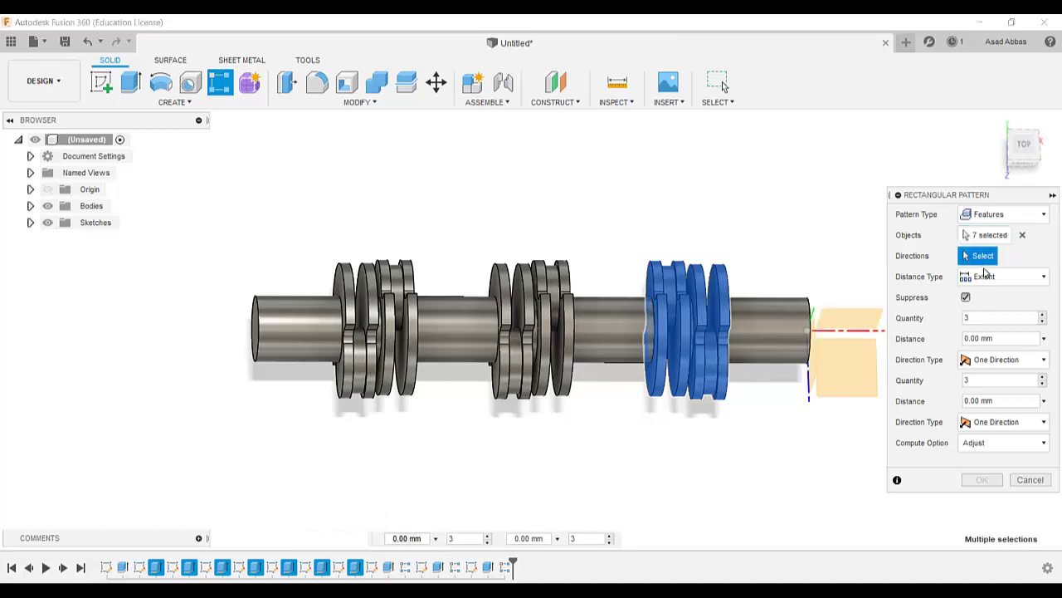
click(869, 332)
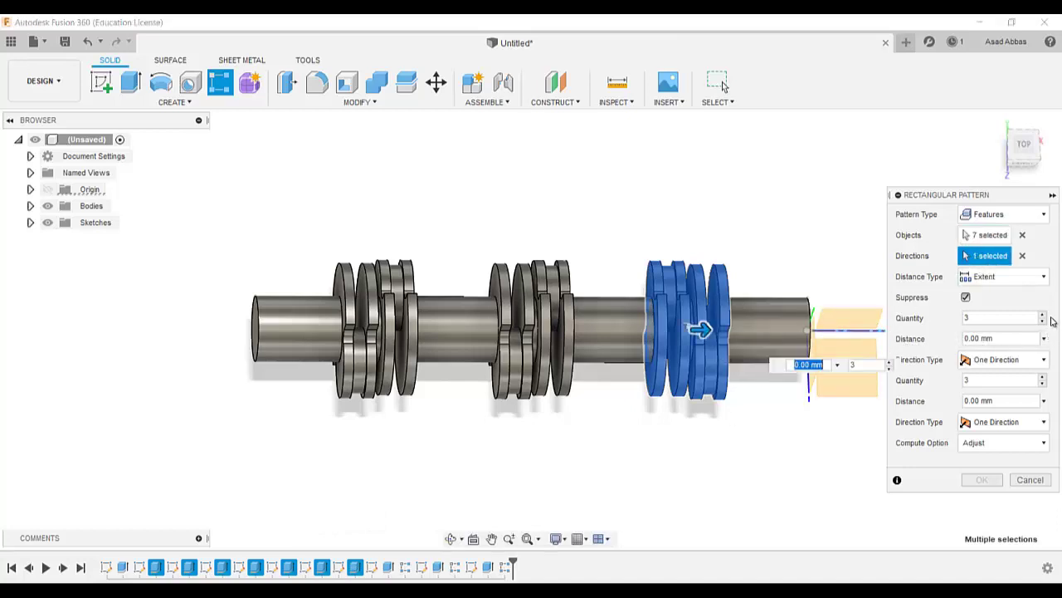
click(1042, 321)
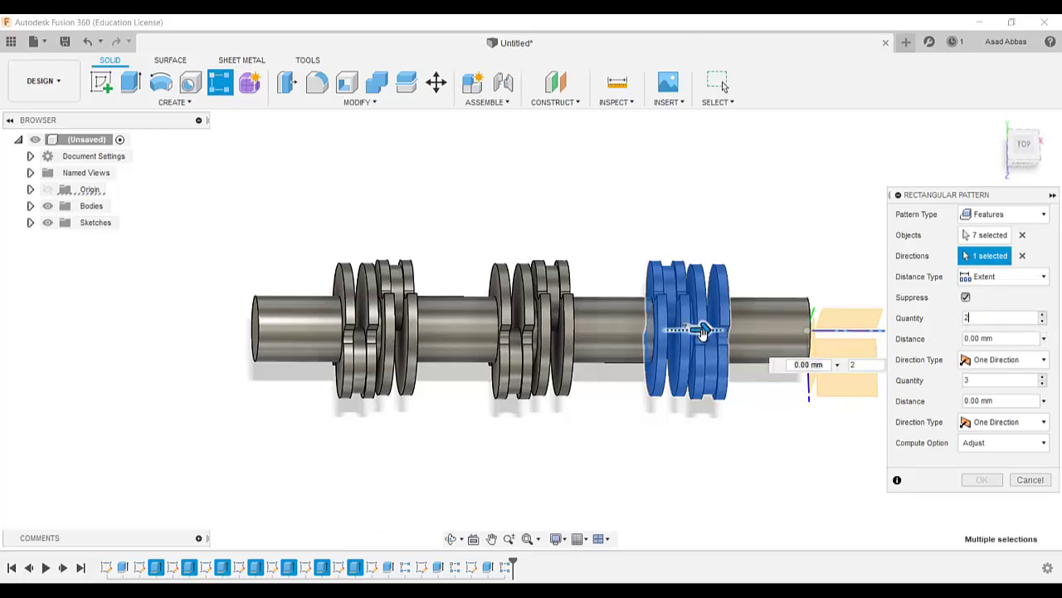
drag(701, 330, 291, 380)
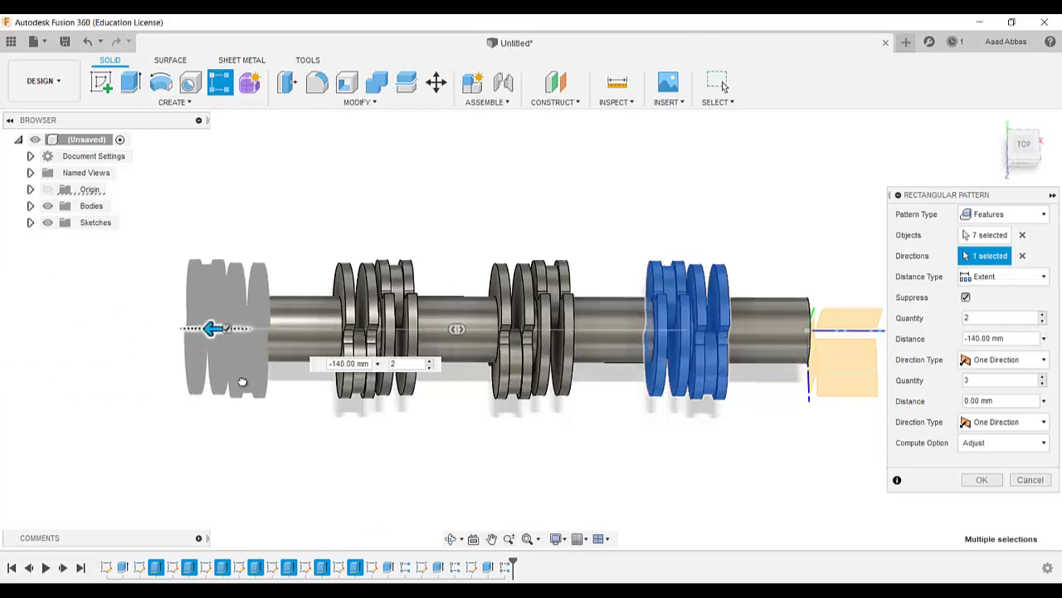
click(347, 368)
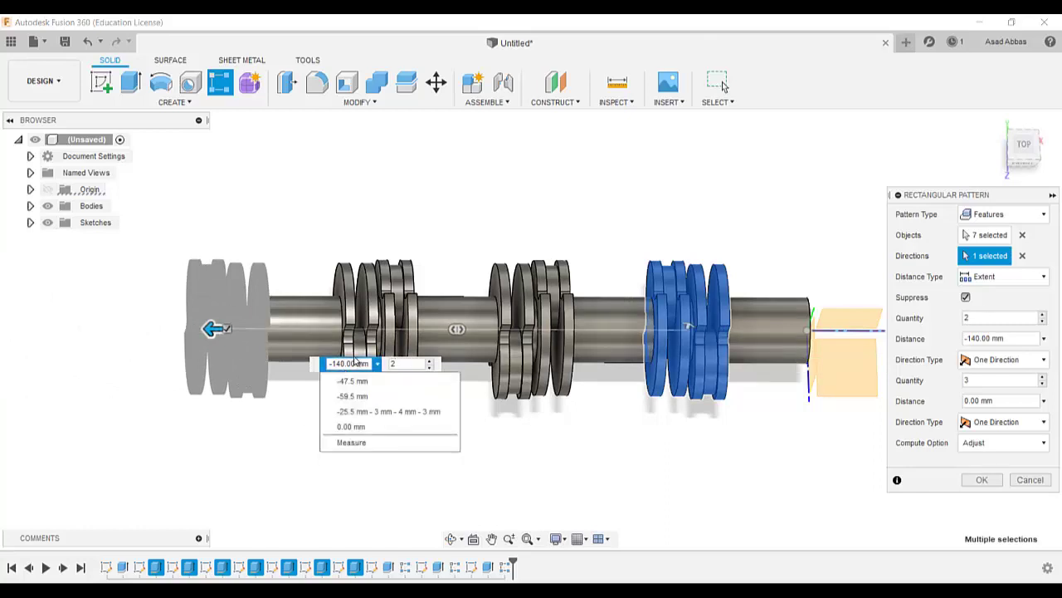
click(357, 363)
double_click(357, 363)
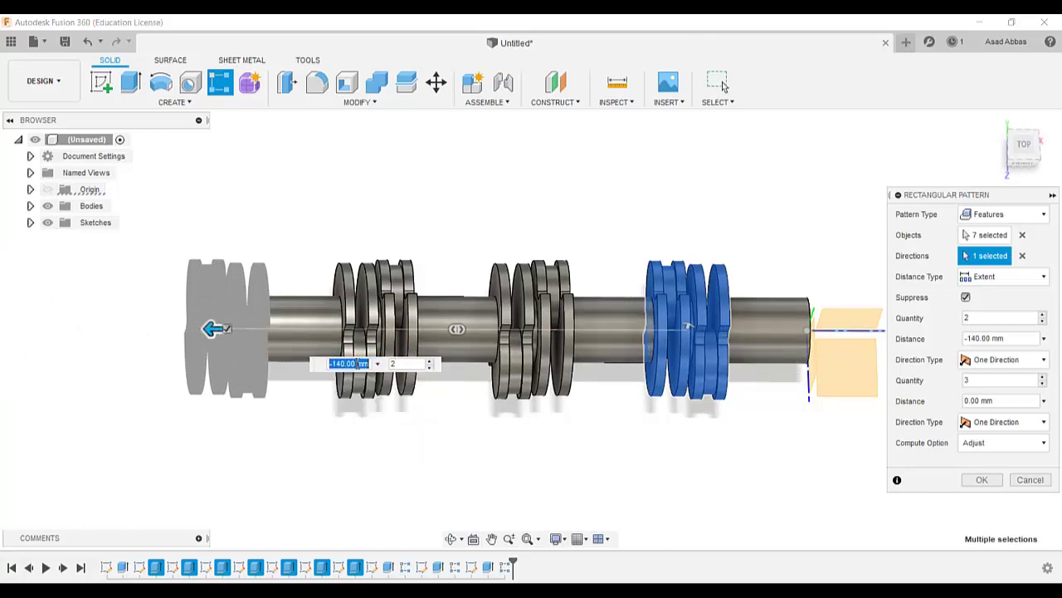
text(-142.5)
key(Return)
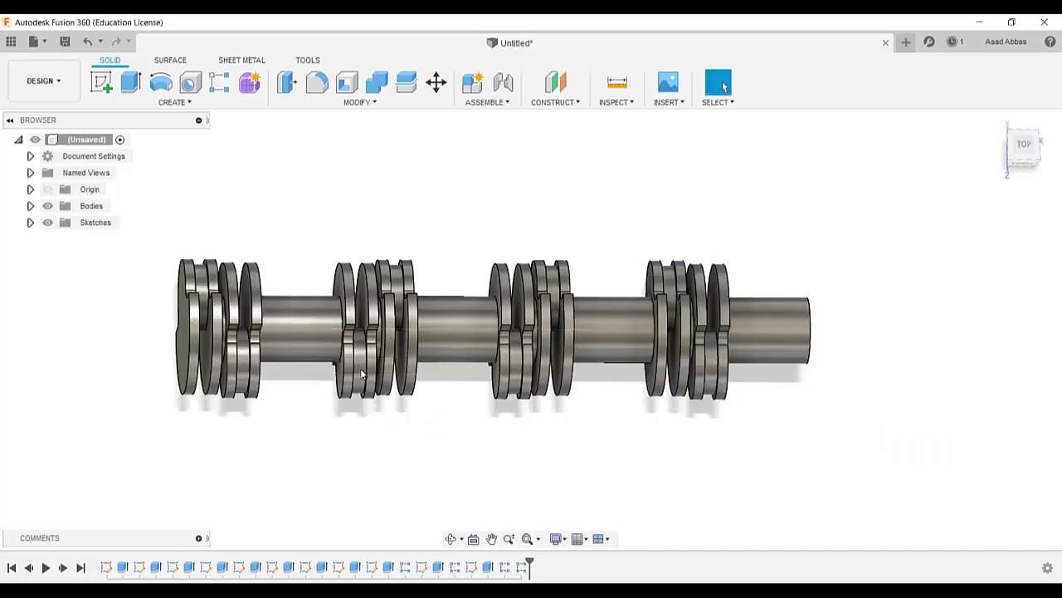
Sketch a 20 mm diameter circle centred on the shaft axis on the outer face of the tab group farthest from the origin.
shift+middle_drag(393, 432, 429, 424)
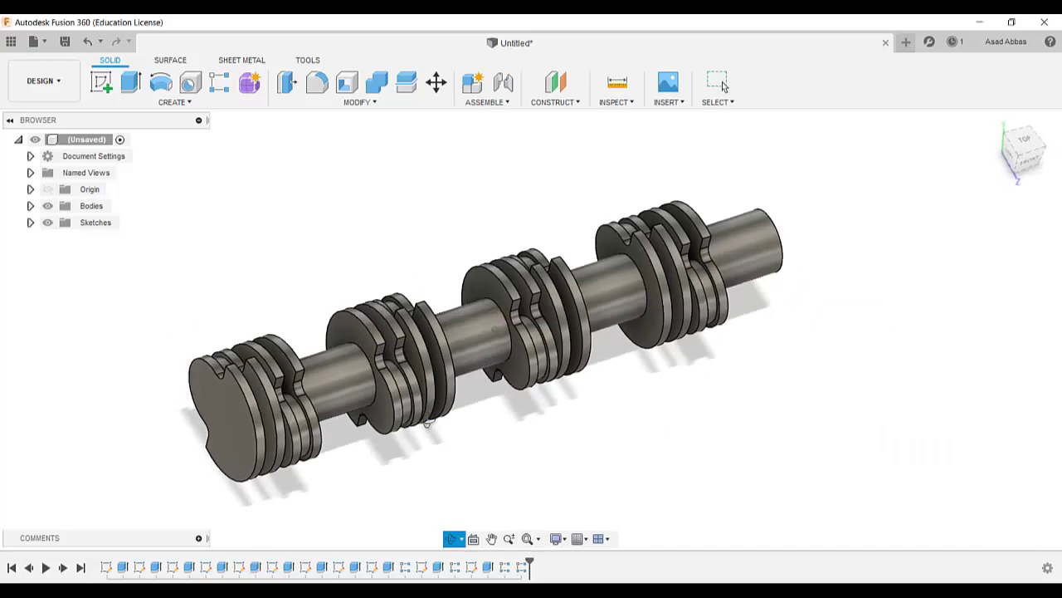
click(101, 81)
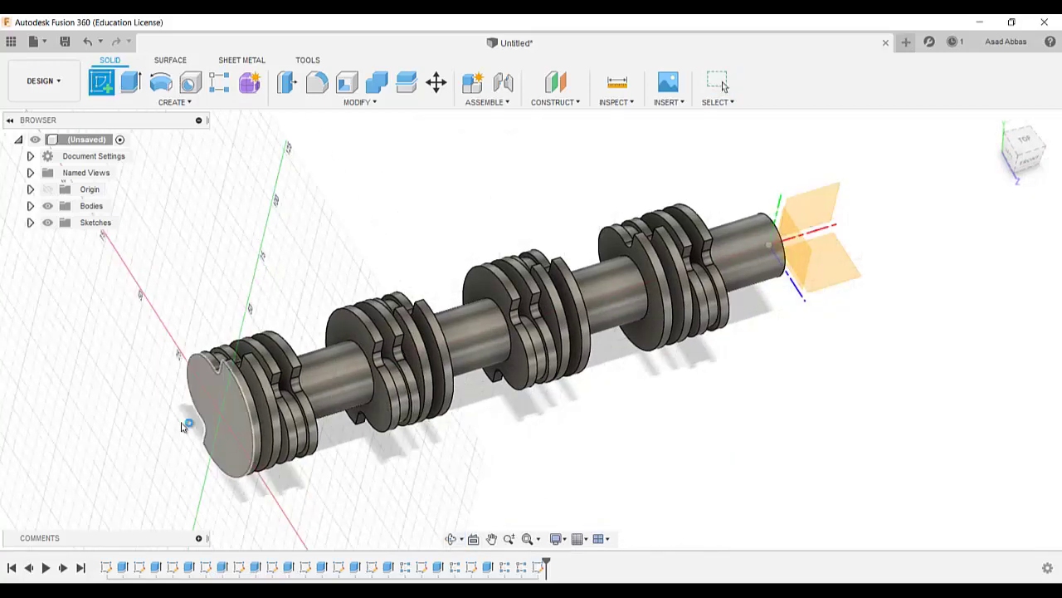
click(198, 419)
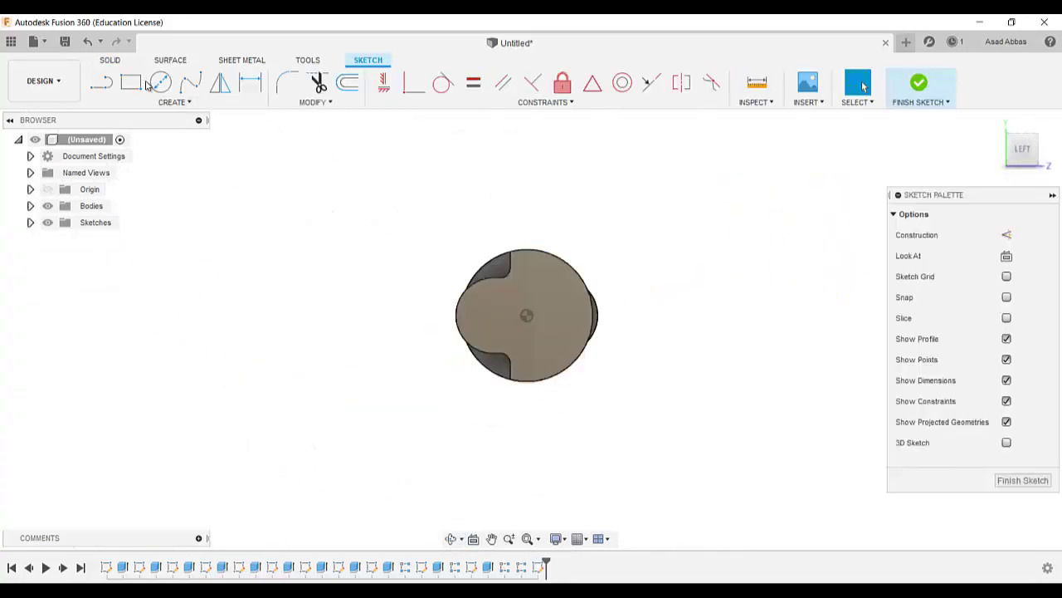
click(158, 82)
click(527, 316)
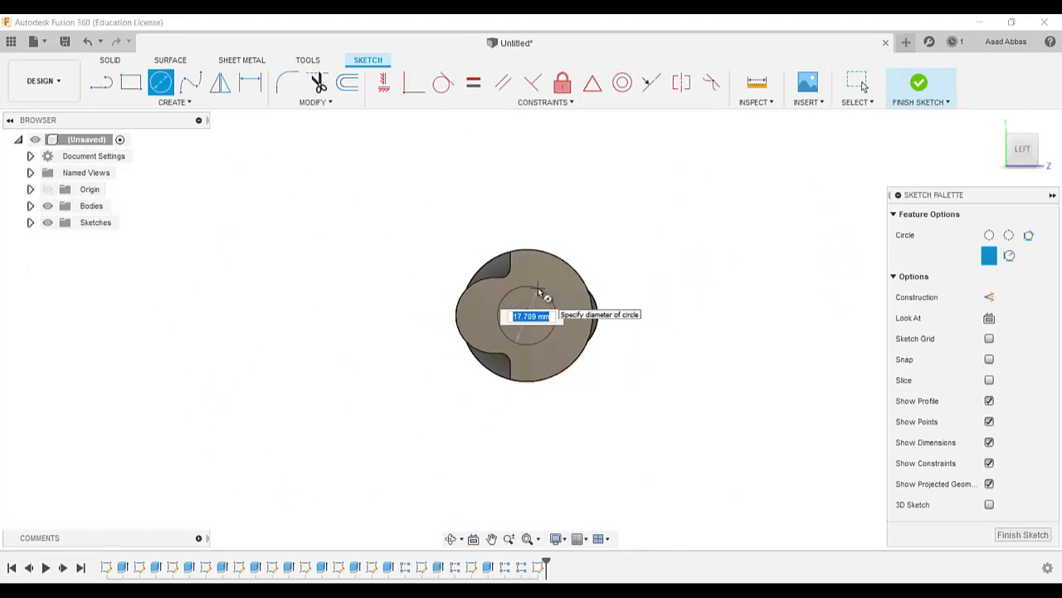
text(20)
key(Return)
key(Escape)
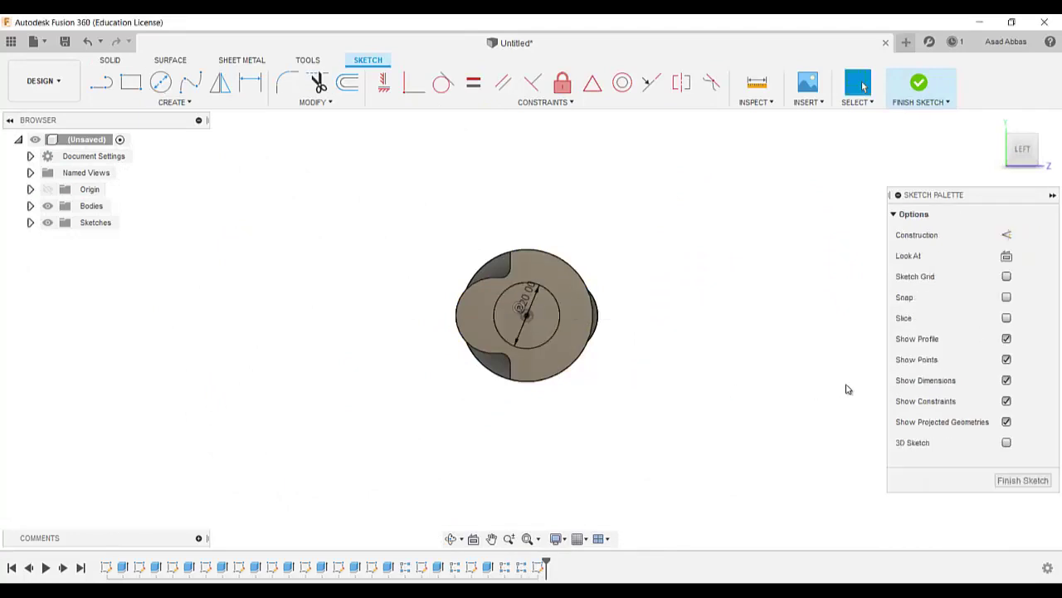
click(1021, 480)
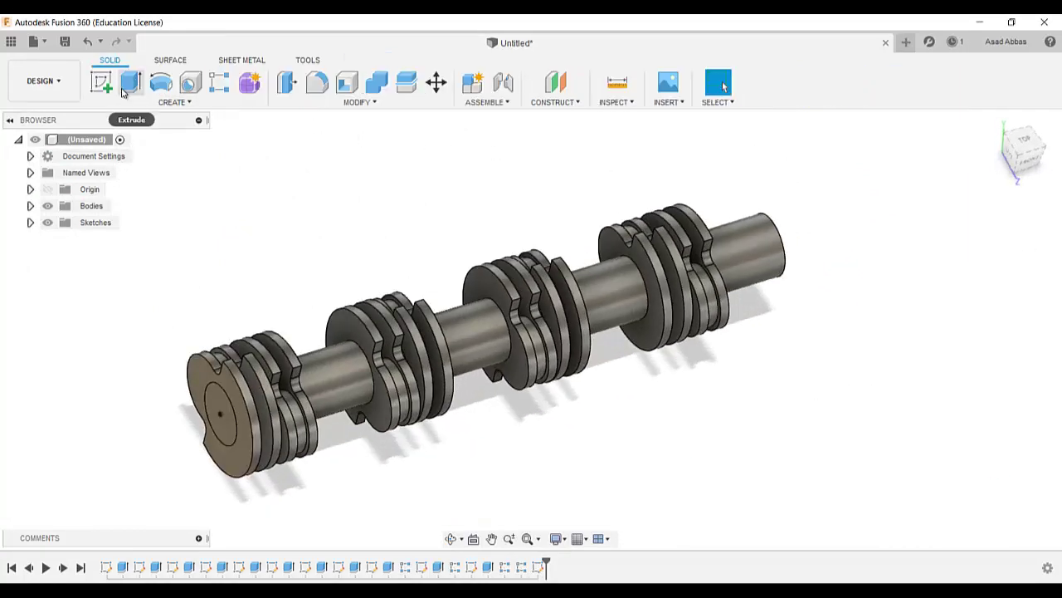
Extrude the circle 25.5 mm outward, joined to the crankshaft, as the end shaft segment, and return to the home view.
click(126, 86)
click(220, 415)
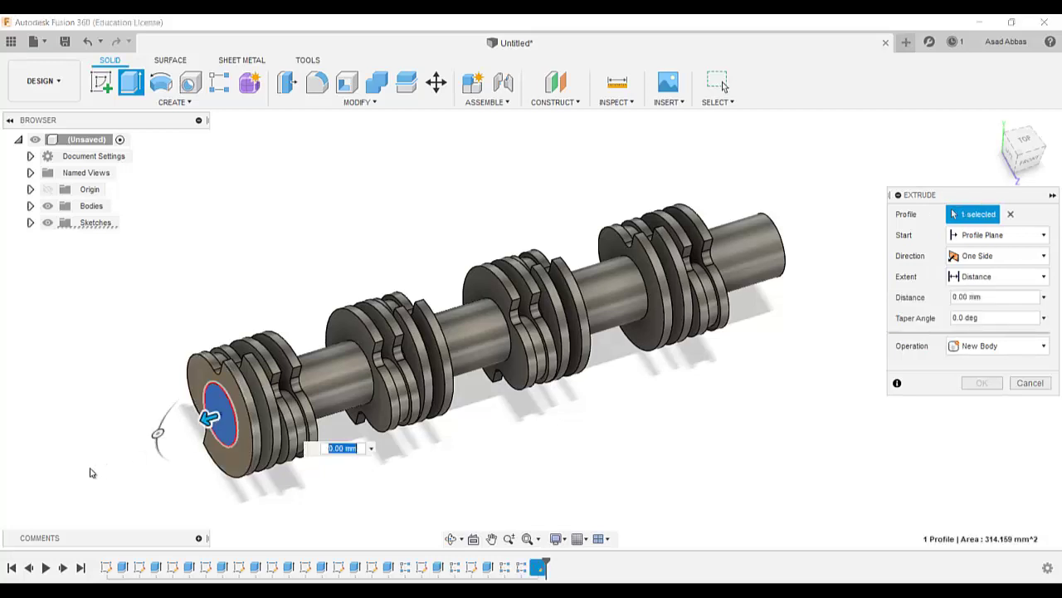
text(25)
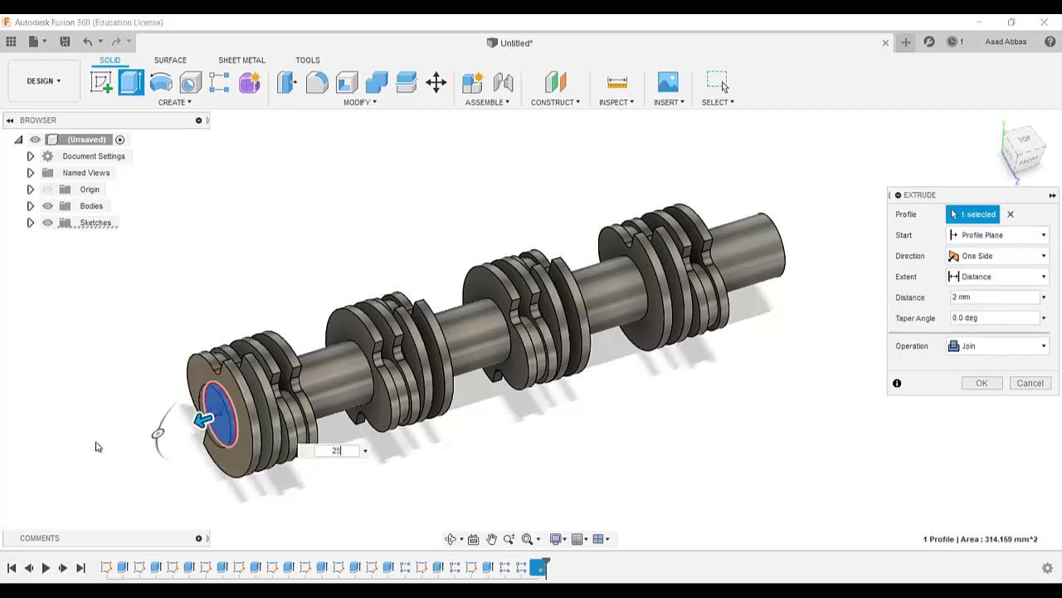
text(.5)
key(Return)
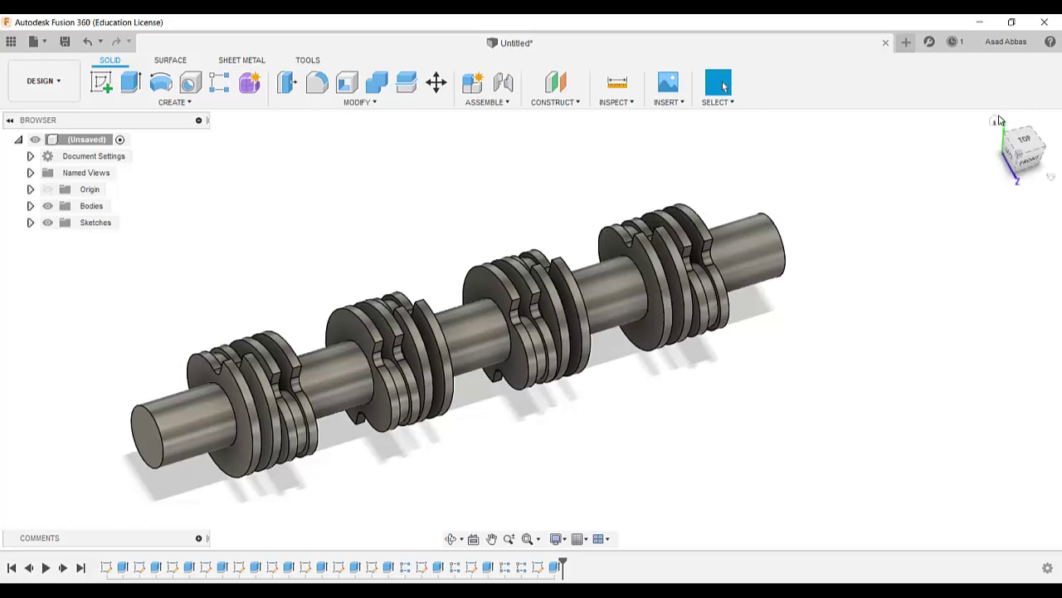
click(1001, 120)
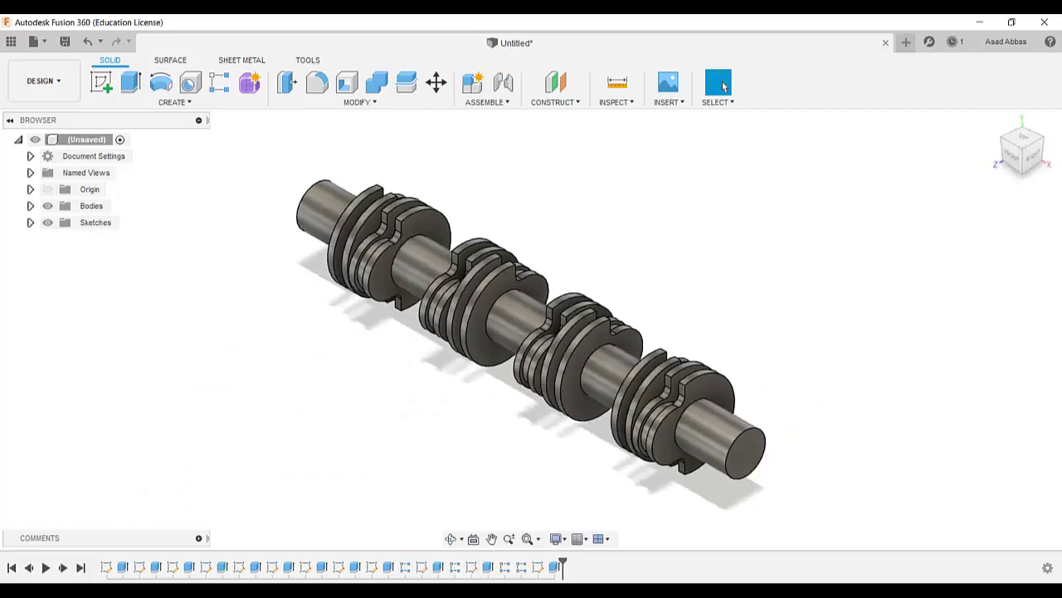